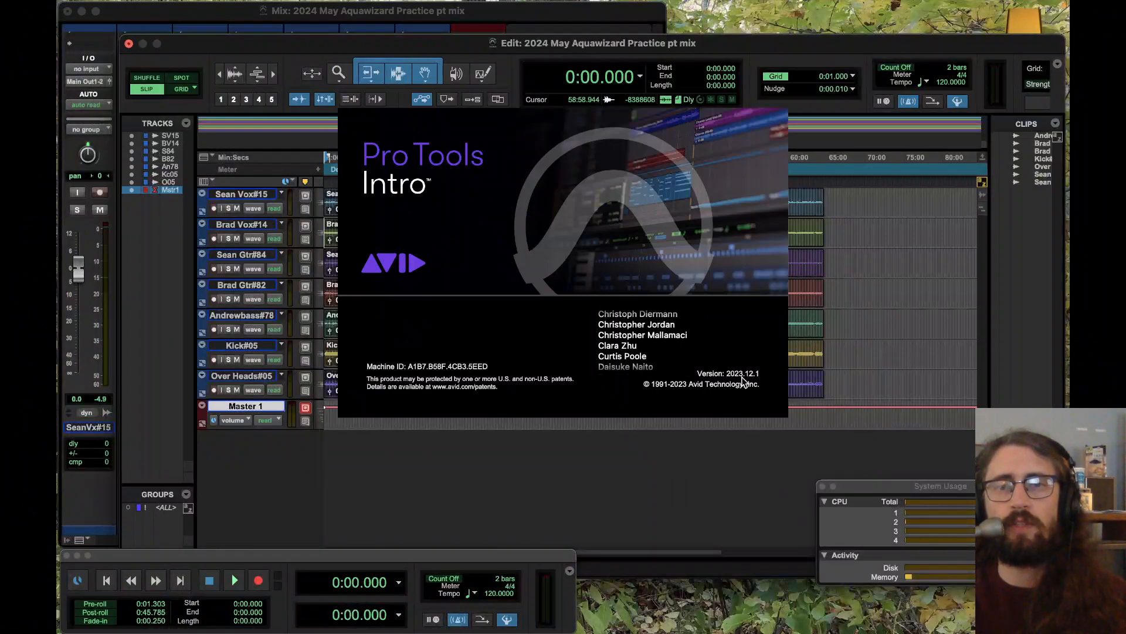
# Step: Dismiss the product splash screen and look over the recorded vocal, guitar, bass, kick and overhead clips in the Edit window
pyautogui.click(469, 241)
pyautogui.click(381, 199)
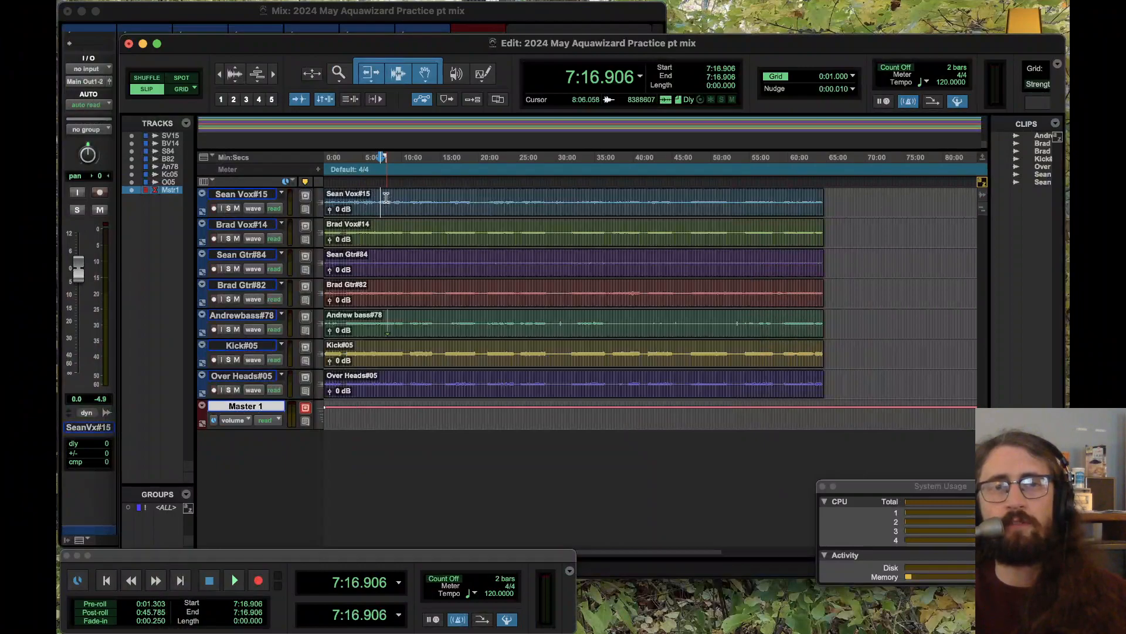
pyautogui.doubleClick(749, 211)
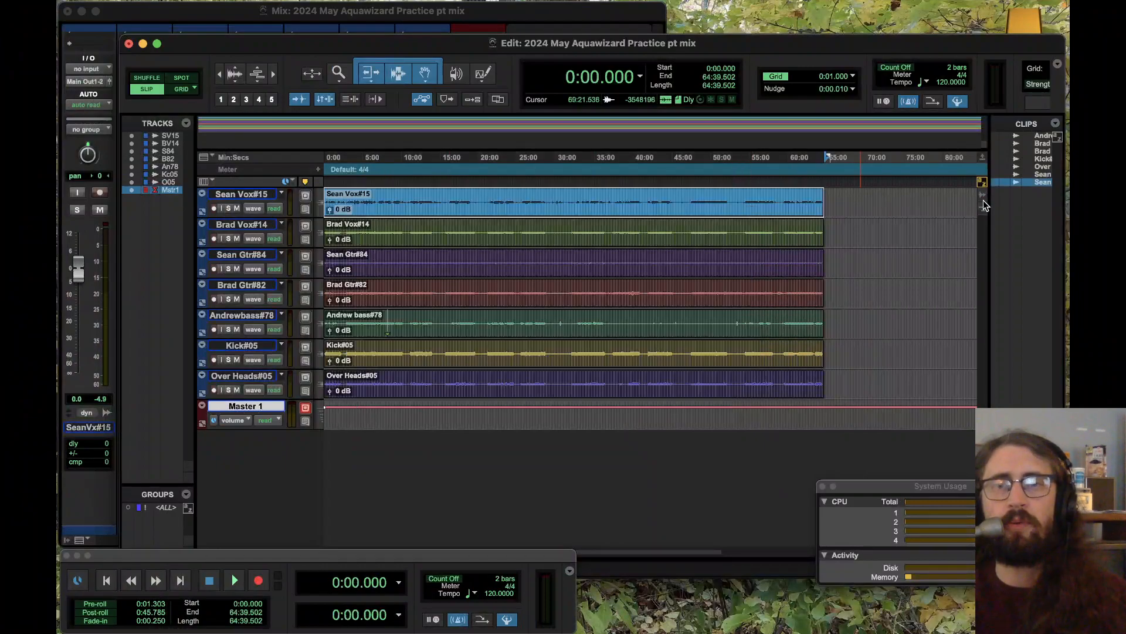
pyautogui.click(851, 202)
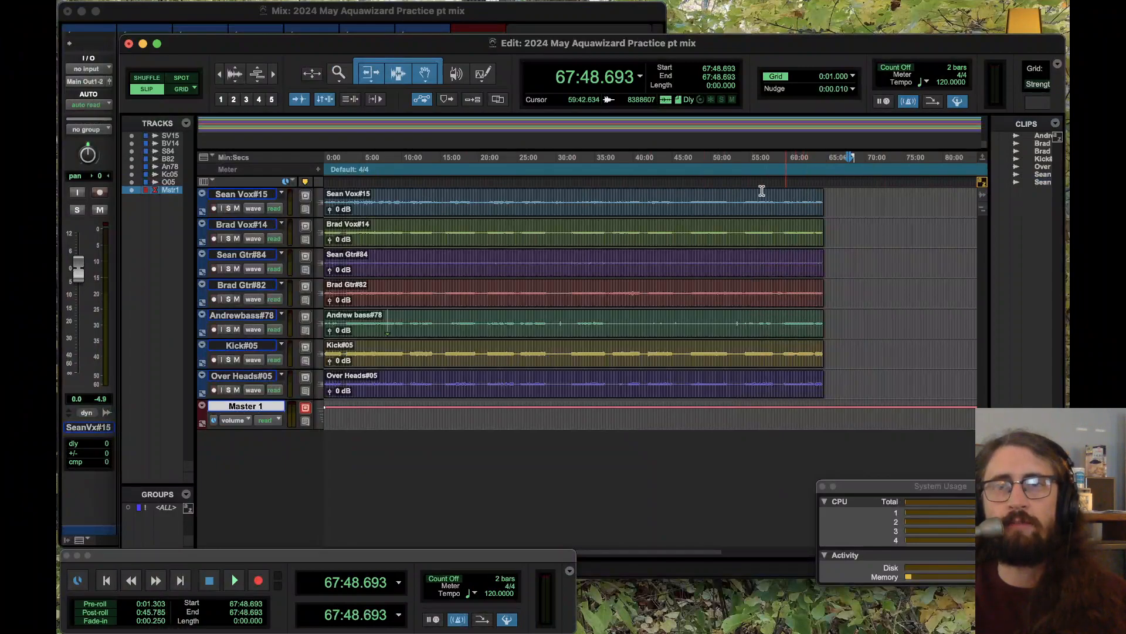
pyautogui.click(363, 198)
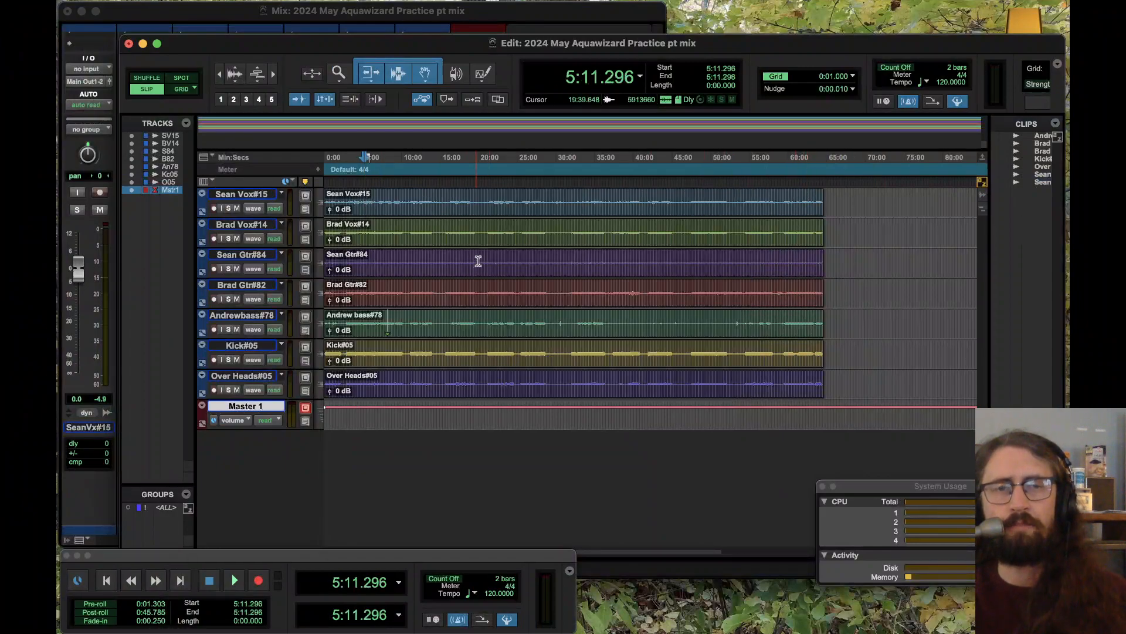
pyautogui.click(366, 320)
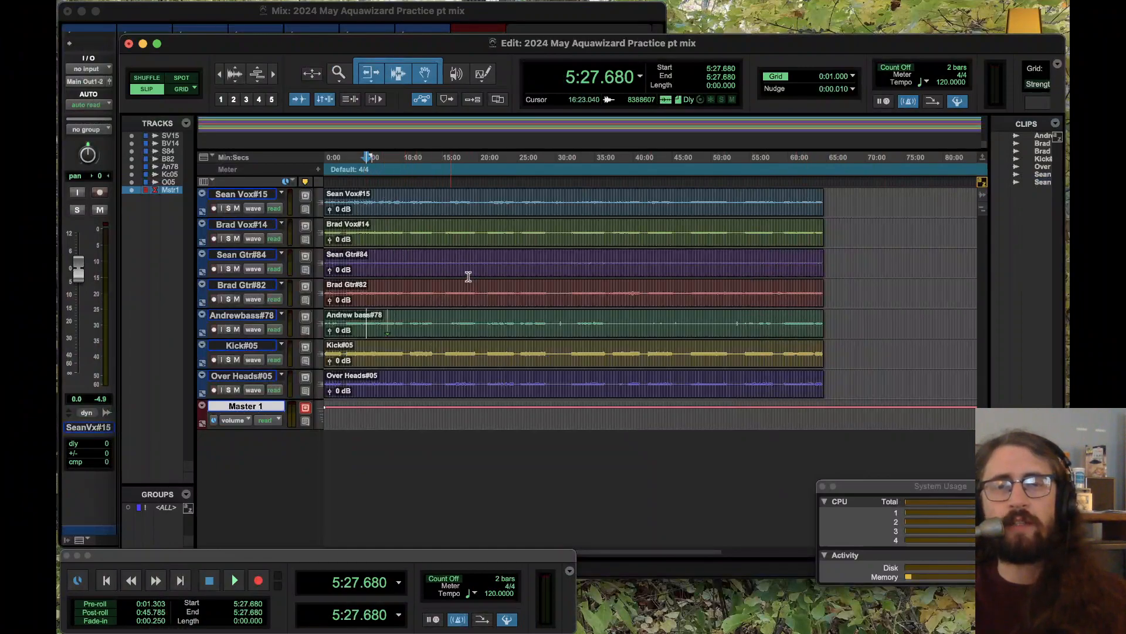
pyautogui.click(453, 274)
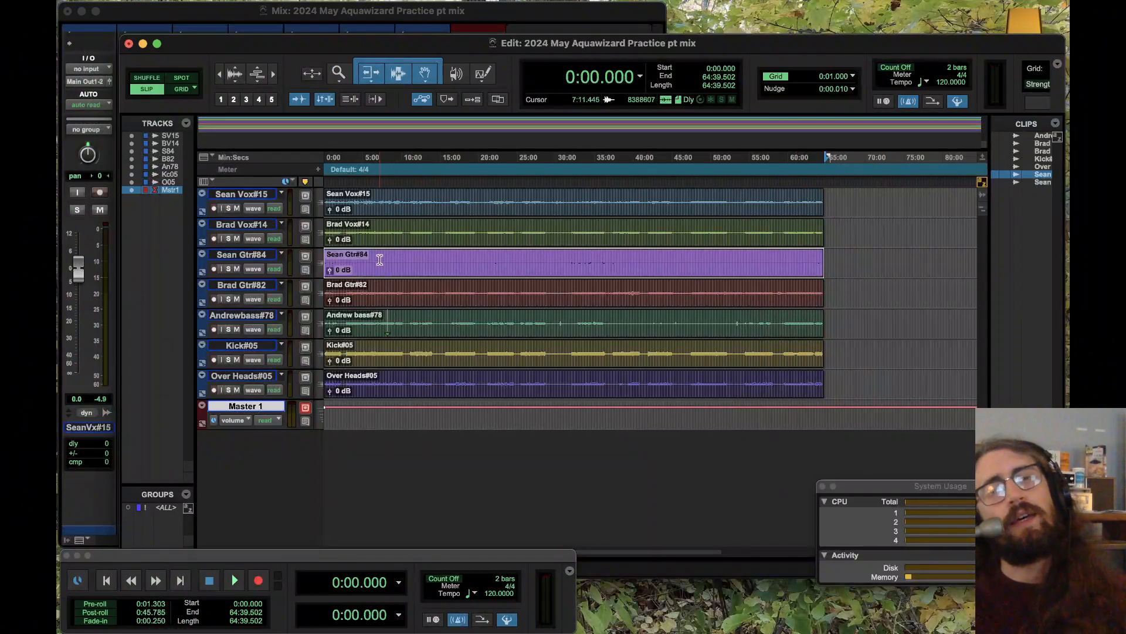
# Step: Place the playback position at about 12:06 on the first guitar track
pyautogui.click(380, 260)
pyautogui.click(382, 228)
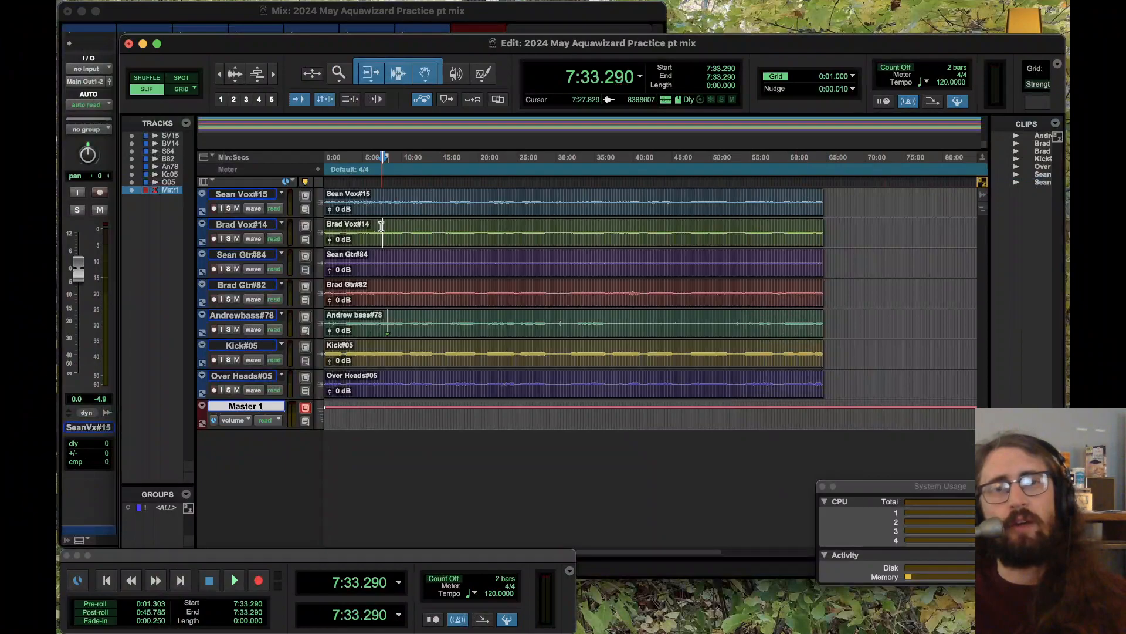
pyautogui.click(375, 283)
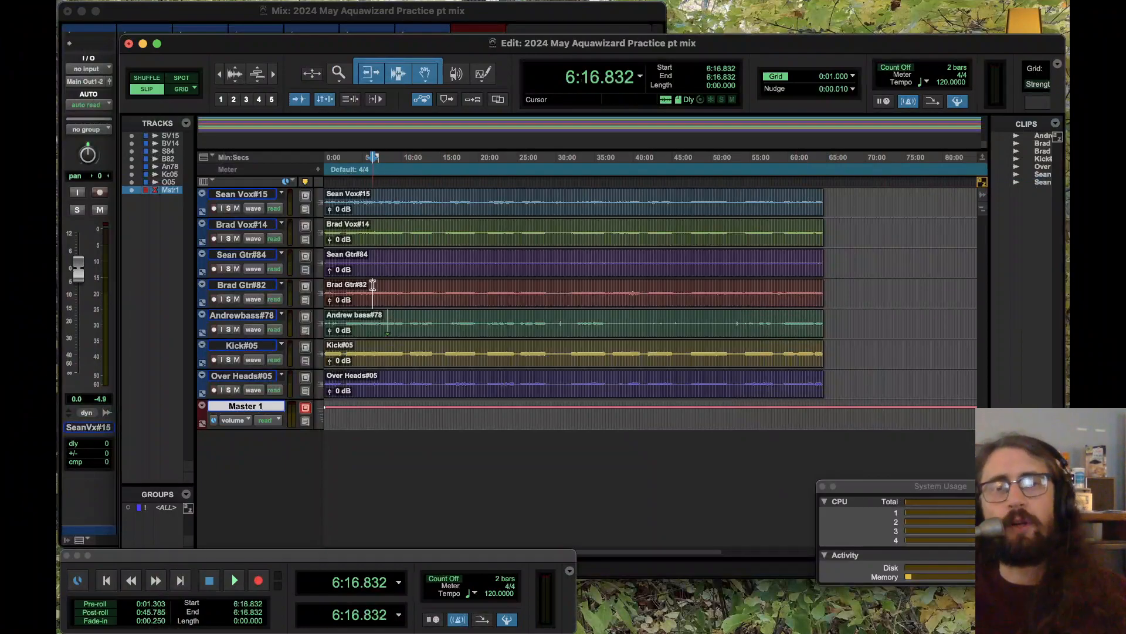
pyautogui.click(426, 316)
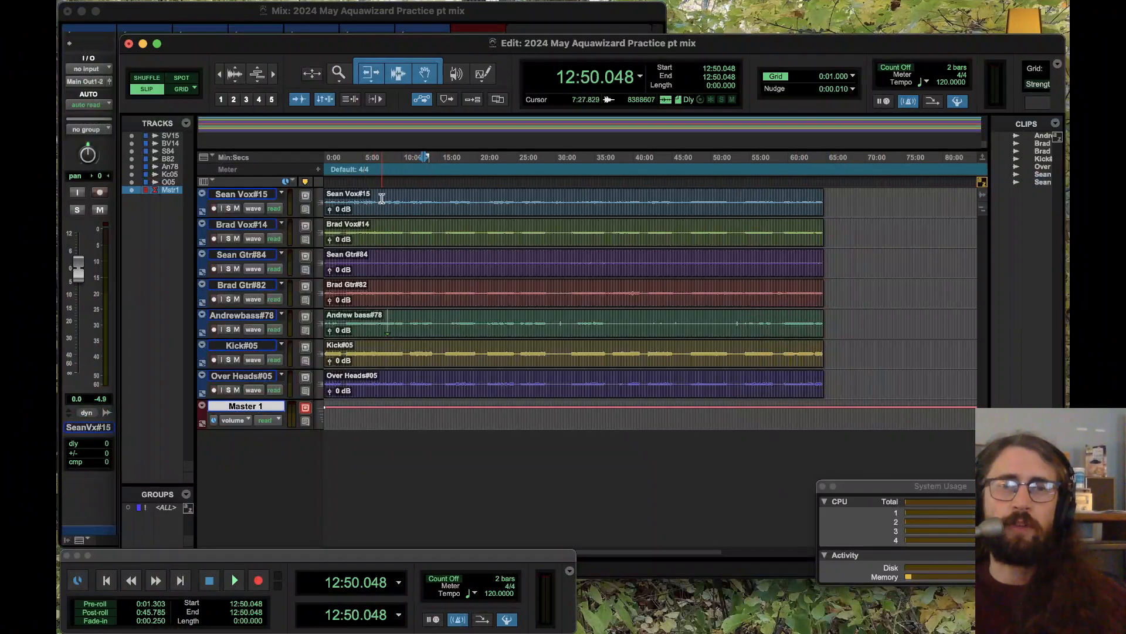
pyautogui.click(382, 203)
pyautogui.click(401, 225)
pyautogui.click(419, 228)
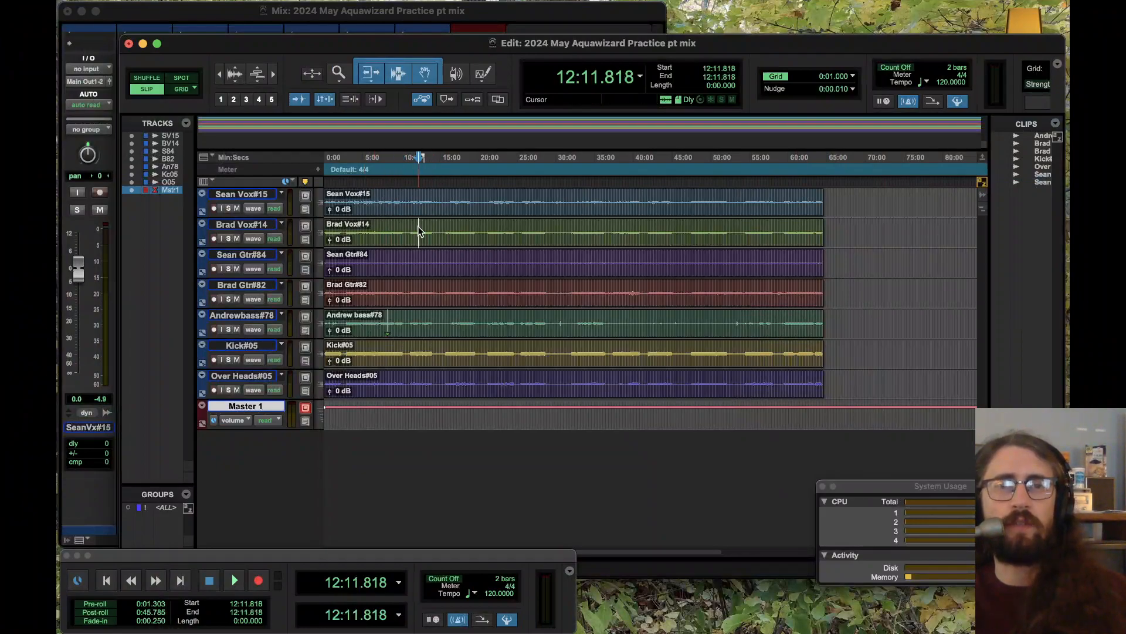
pyautogui.click(417, 261)
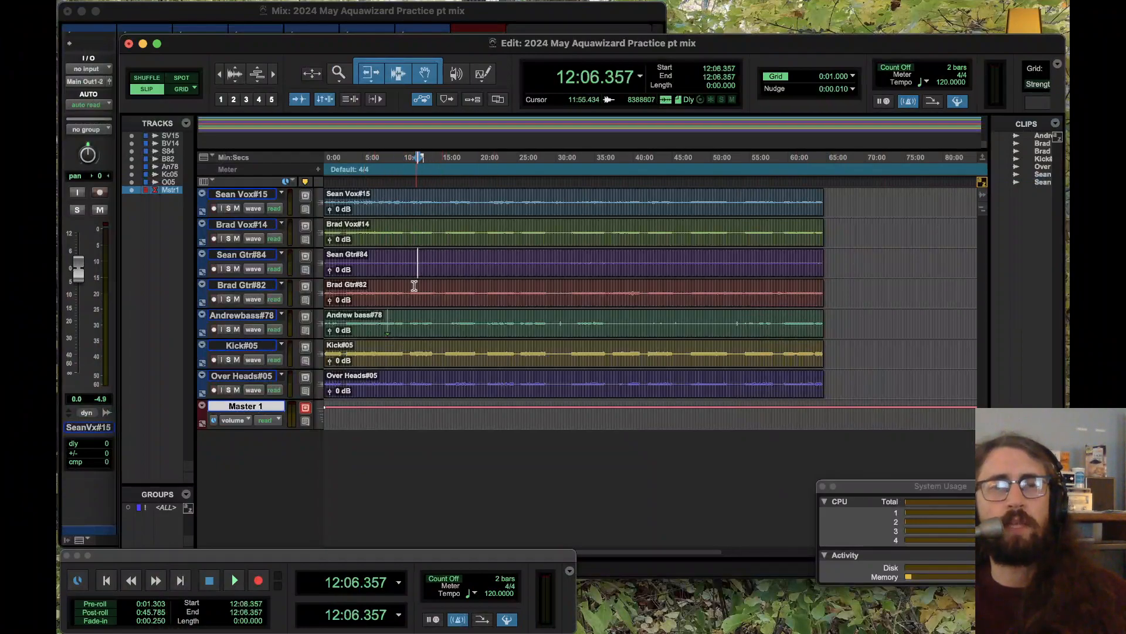
# Step: Raise the second guitar's fader to -0.1 dB in the Mix window, start playback and view the session in the Edit window
pyautogui.click(251, 12)
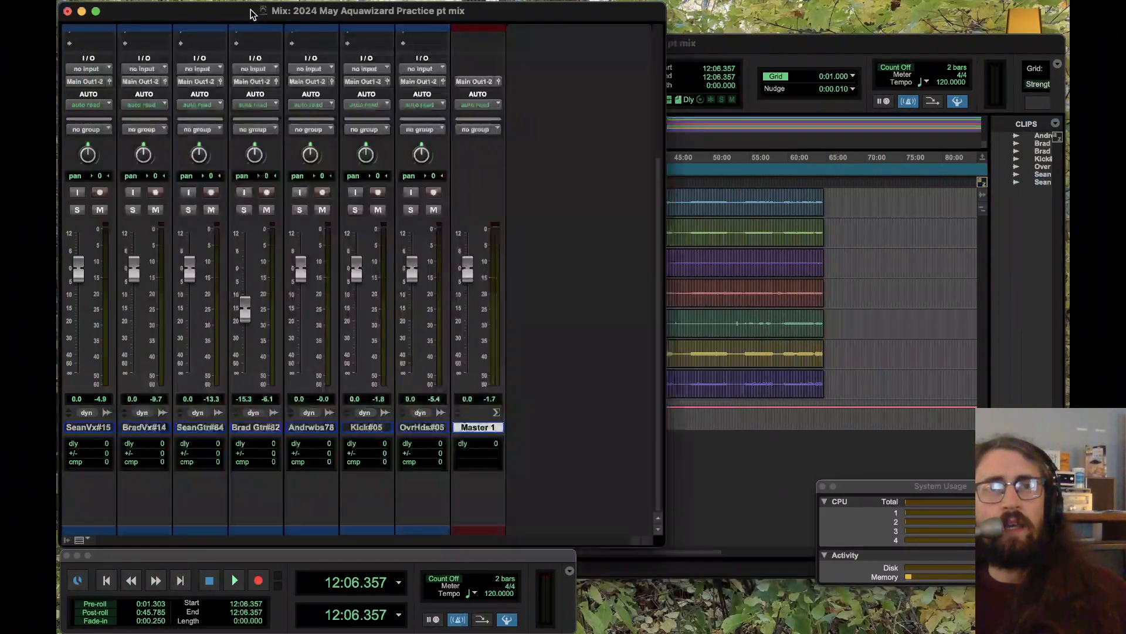
pyautogui.moveTo(244, 311); pyautogui.dragTo(243, 275)
pyautogui.press('space')
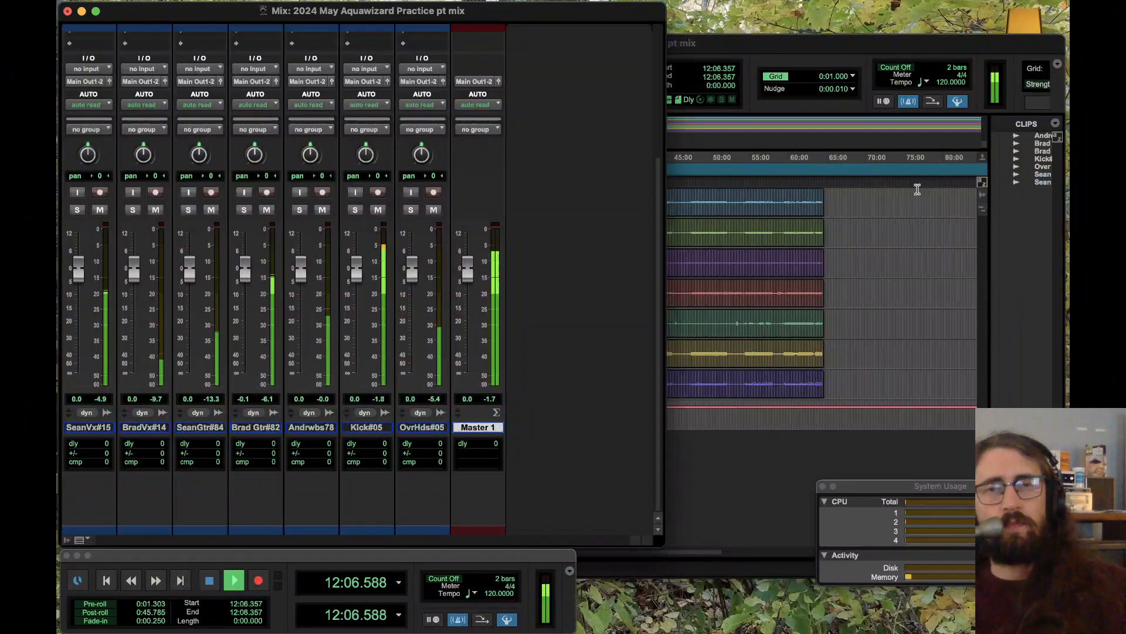
pyautogui.click(842, 46)
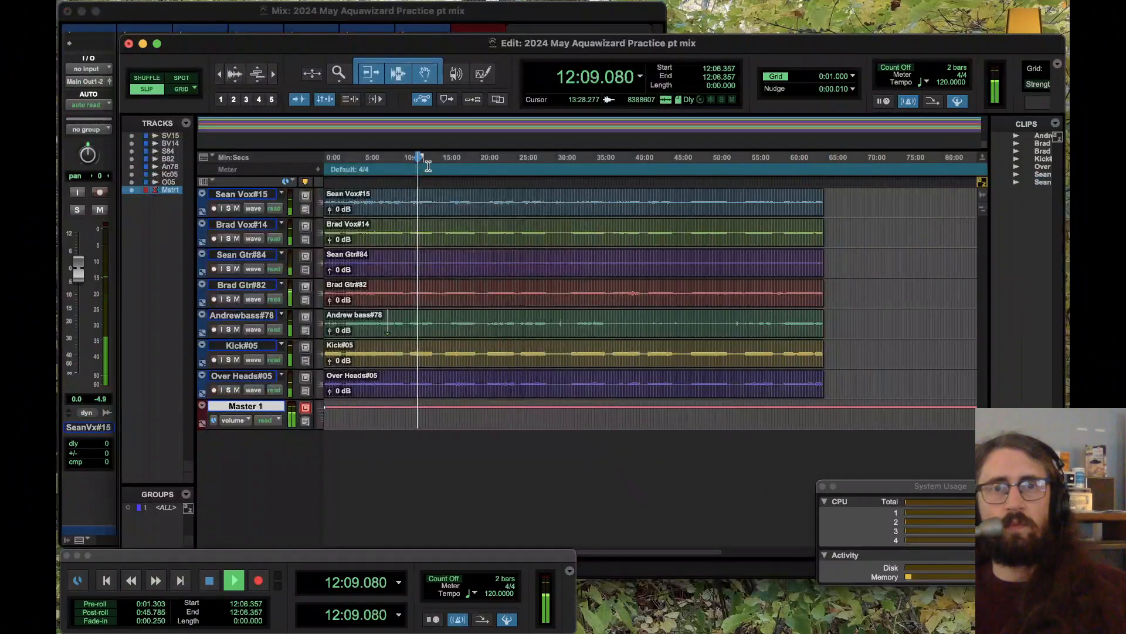
# Step: Mix the first guitar at +5.8 dB panned 61 right and the second at -10.2 dB panned 60 left, and stop playback
pyautogui.click(196, 12)
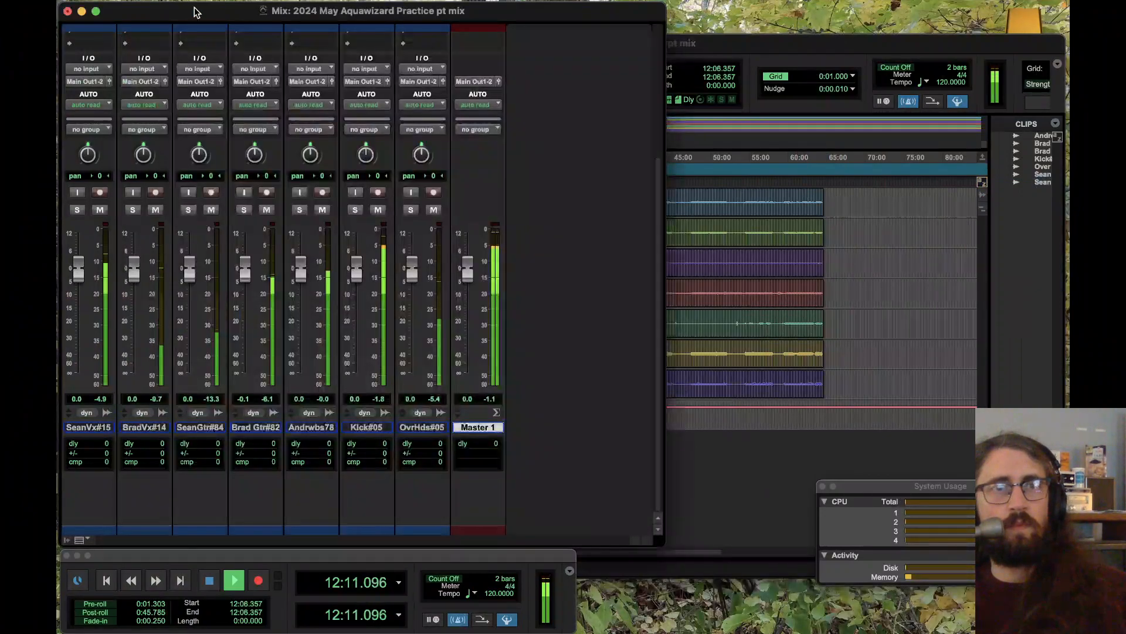
pyautogui.moveTo(245, 271); pyautogui.dragTo(249, 304)
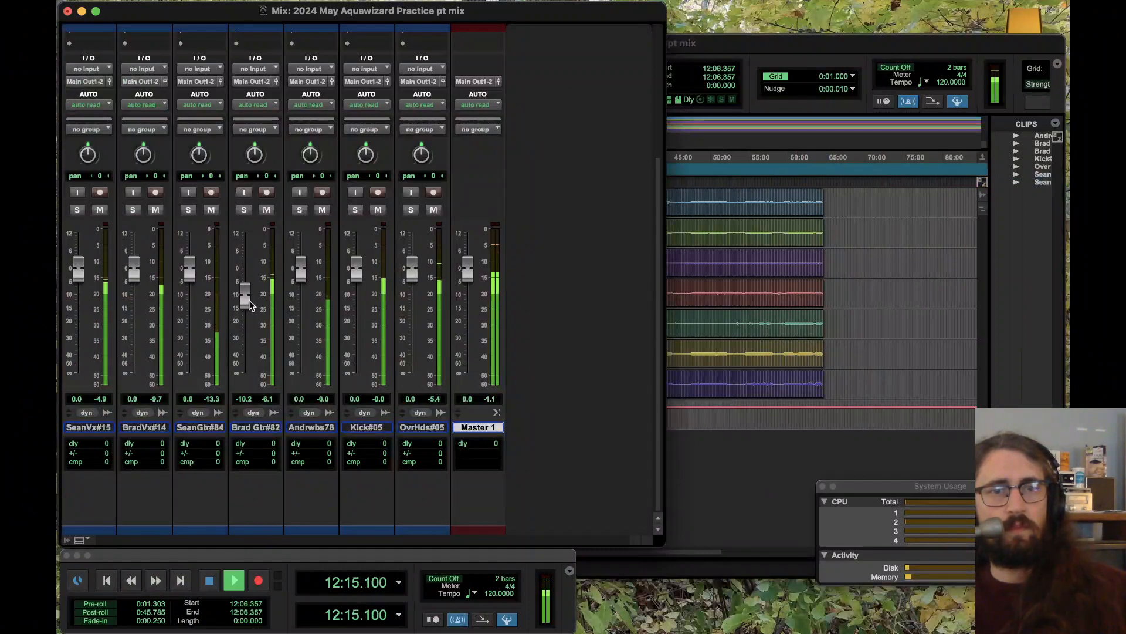
pyautogui.moveTo(190, 270)
pyautogui.mouseDown()
pyautogui.moveTo(189, 245)
pyautogui.moveTo(192, 260)
pyautogui.mouseUp()
pyautogui.moveTo(200, 155); pyautogui.dragTo(251, 196)
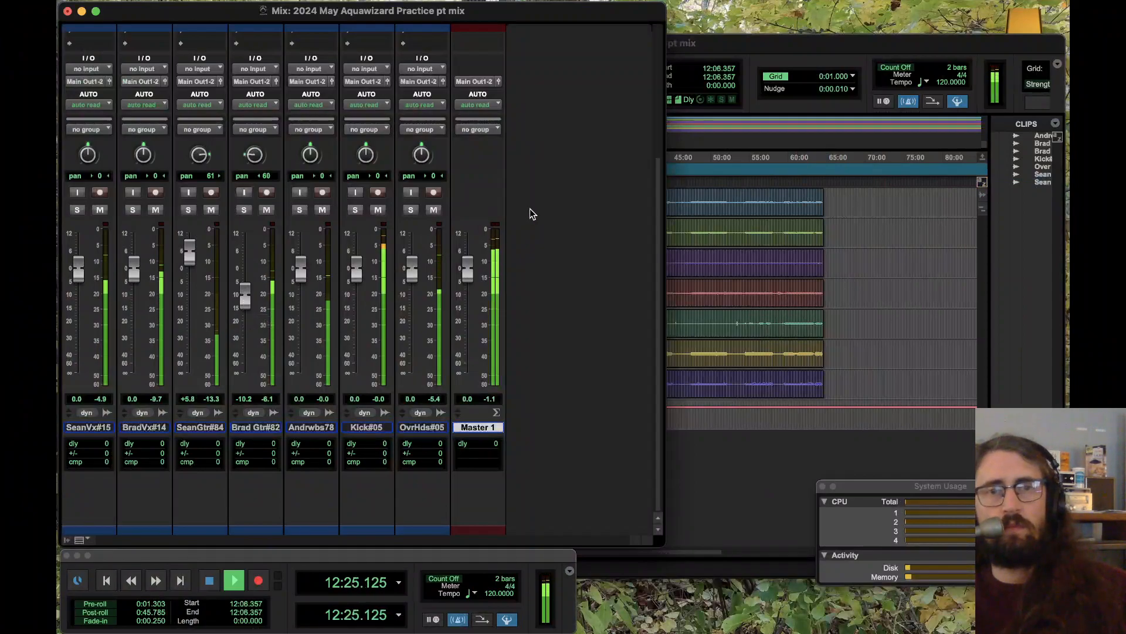
pyautogui.press('space')
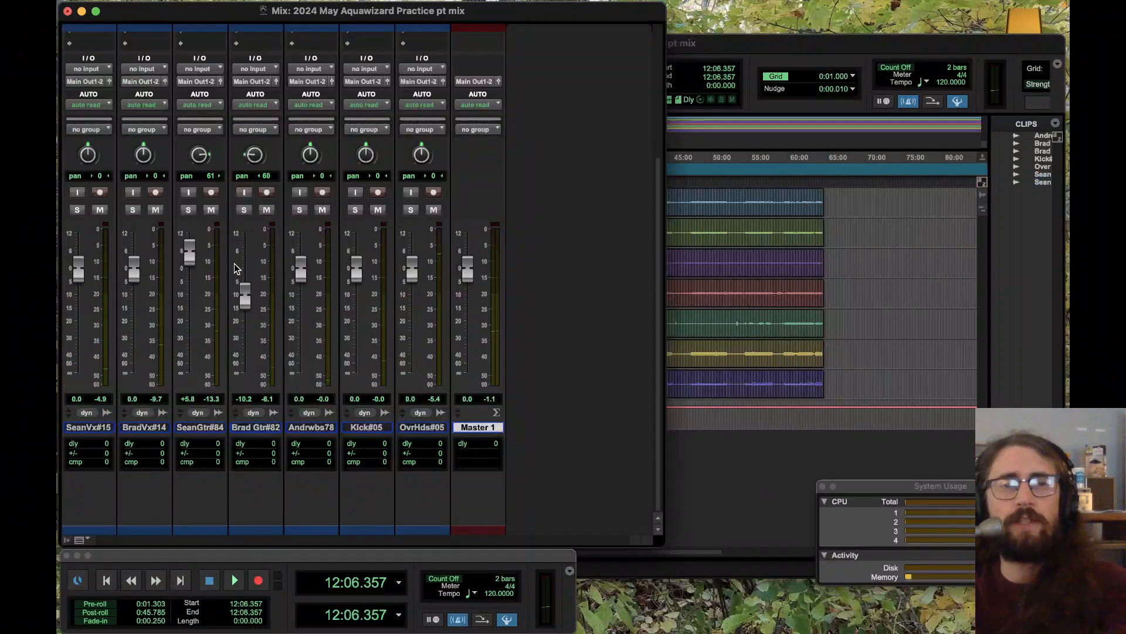
# Step: Lower the second vocal's fader to -29.7 dB in the Mix window
pyautogui.moveTo(134, 272); pyautogui.dragTo(134, 344)
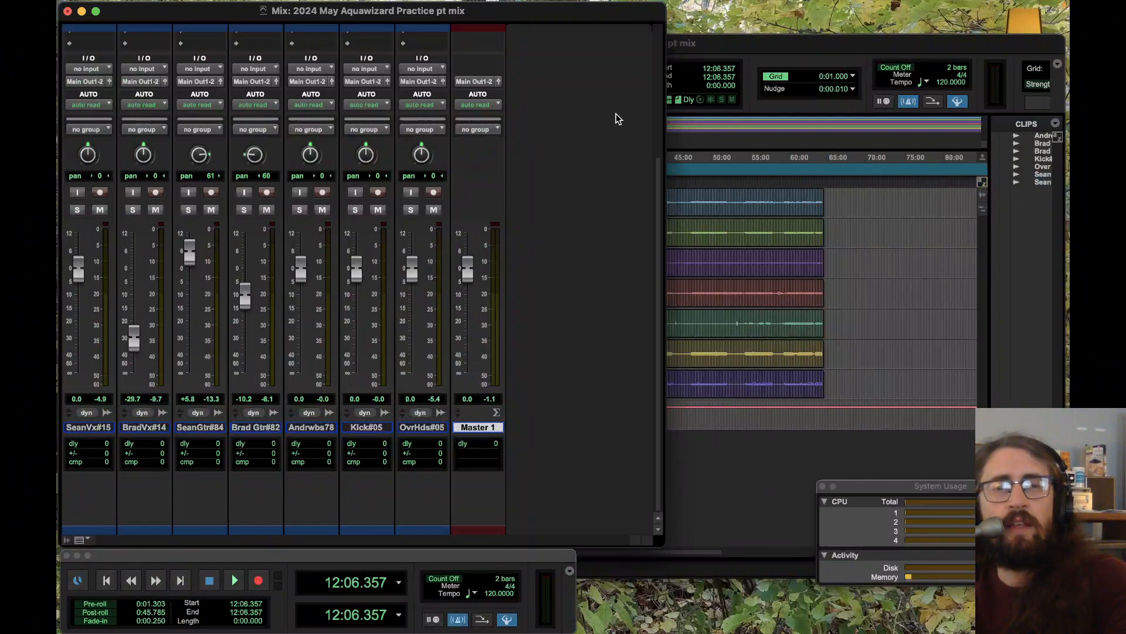
pyautogui.press('super+equal')
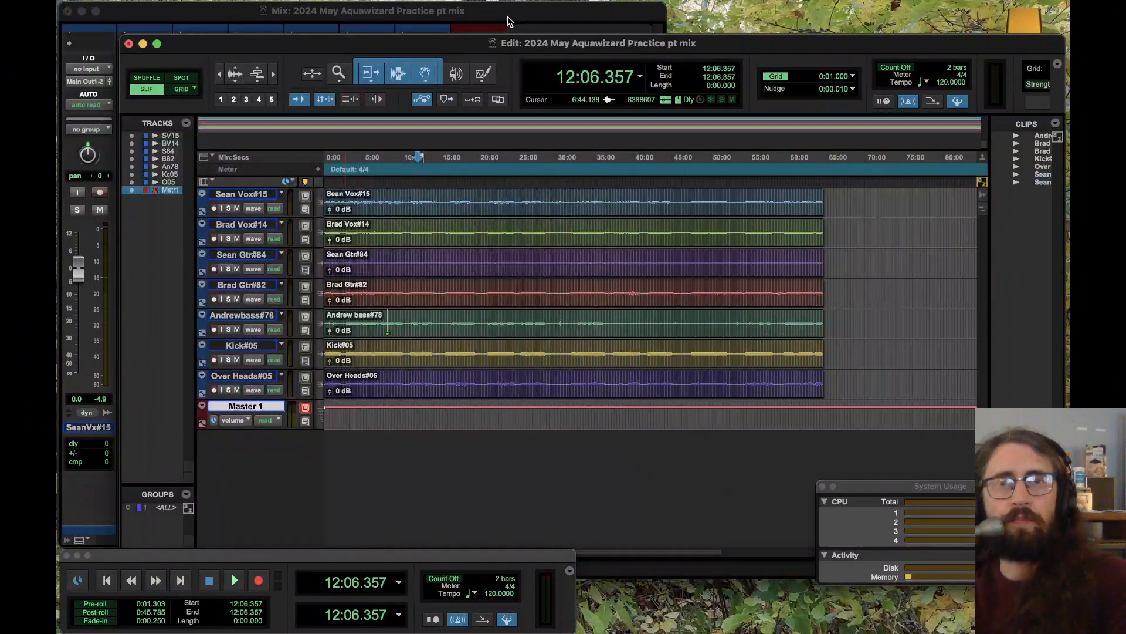
pyautogui.click(508, 17)
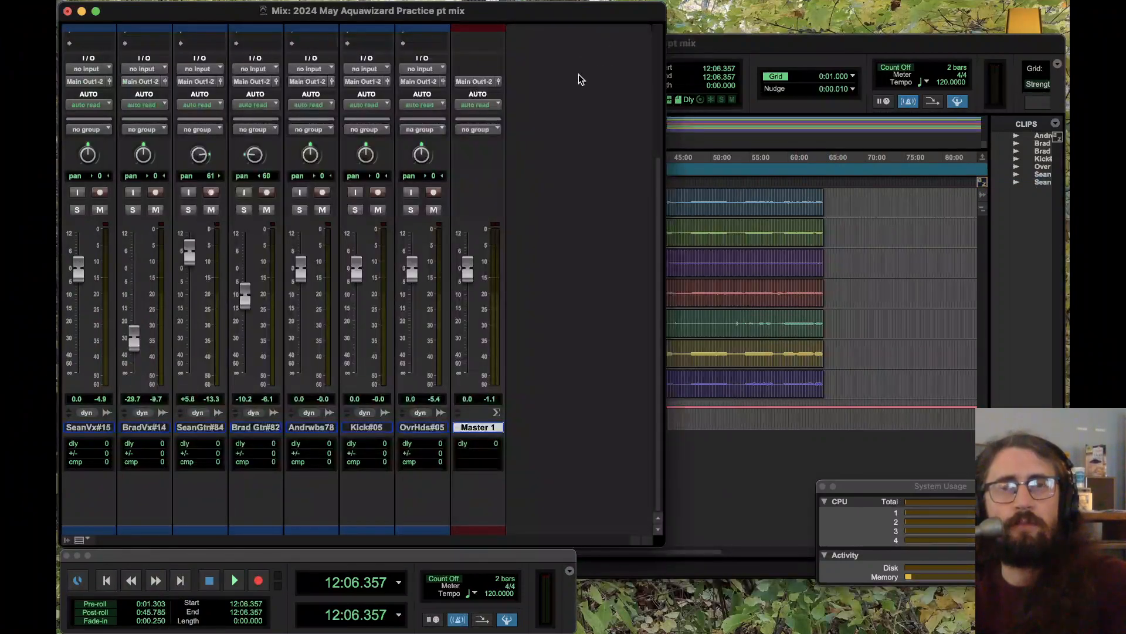
pyautogui.scroll(5, 528, 99)
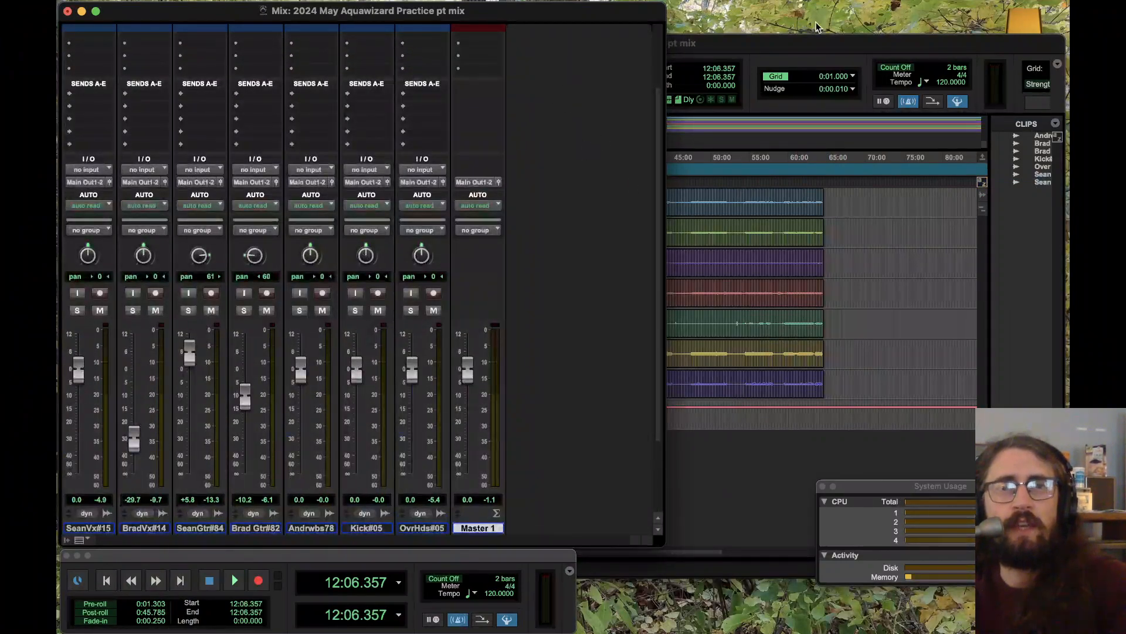
# Step: Bring the Edit window forward, shift it up, and move the System Usage window lower out of its way
pyautogui.click(825, 44)
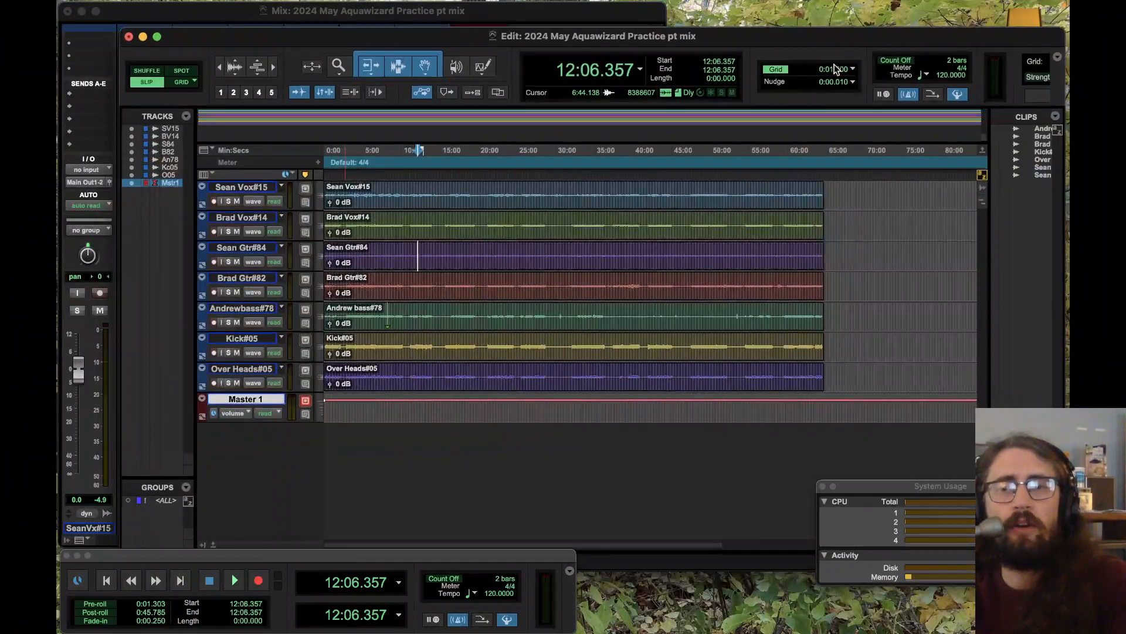
pyautogui.moveTo(862, 488); pyautogui.dragTo(865, 535)
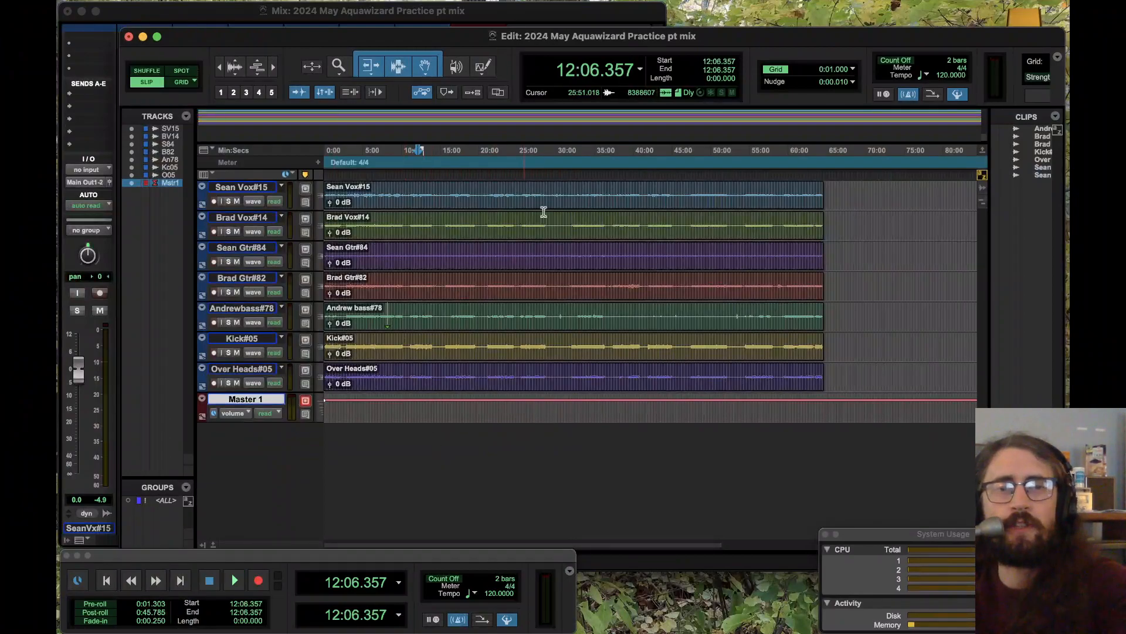
pyautogui.moveTo(851, 38); pyautogui.dragTo(856, 15)
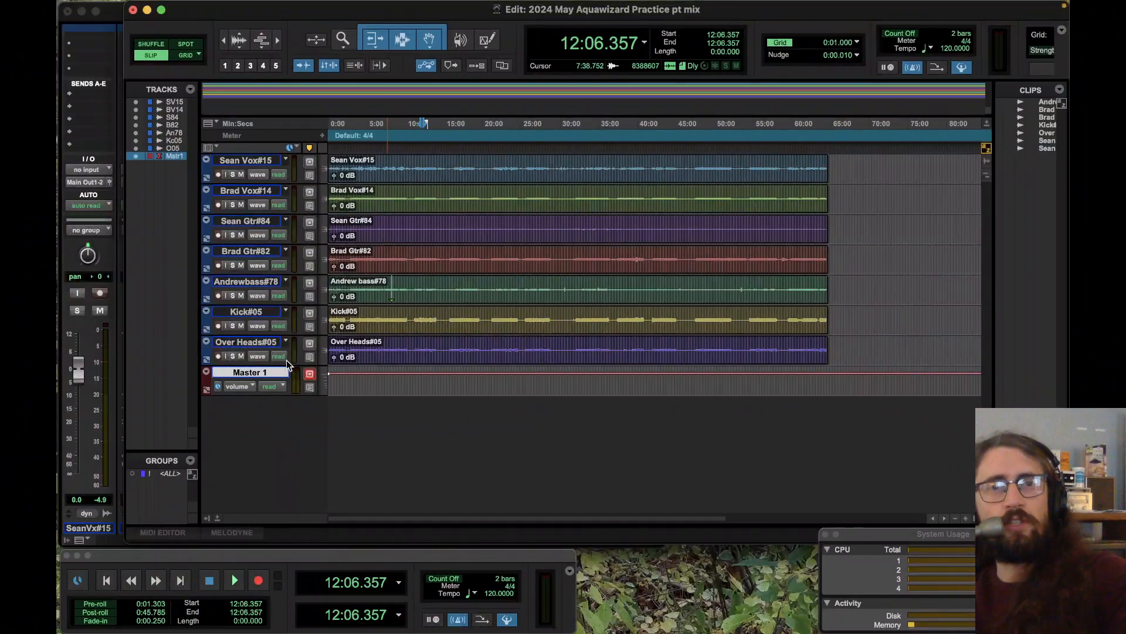
# Step: Select the range from about 17:44 to 49:30 across all seven audio tracks, and clear the selection
pyautogui.click(390, 164)
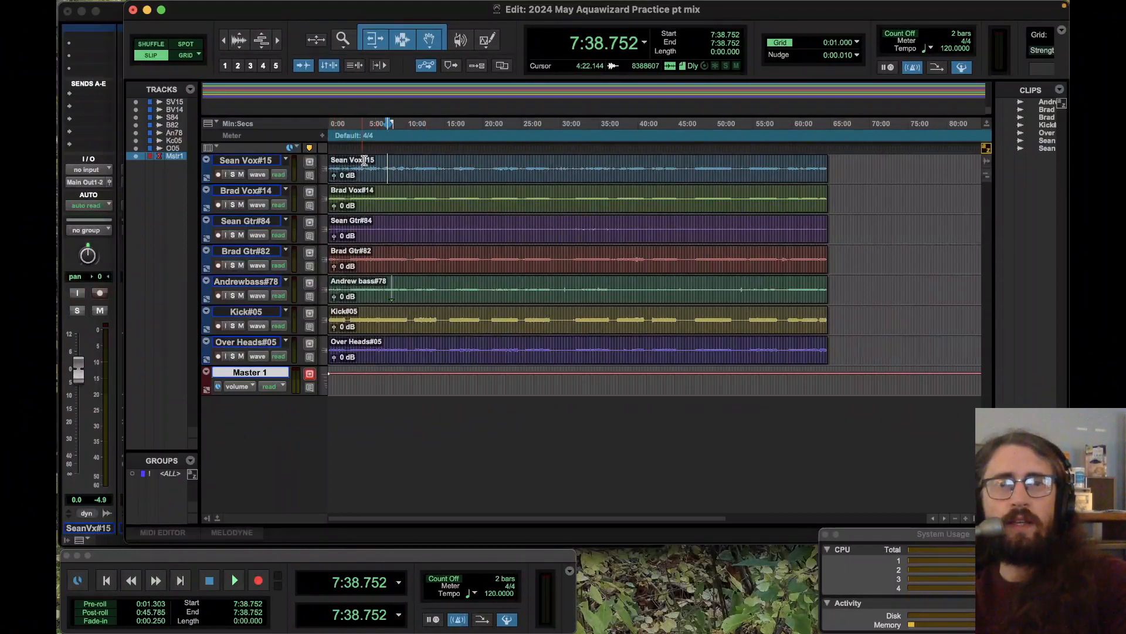
pyautogui.click(363, 165)
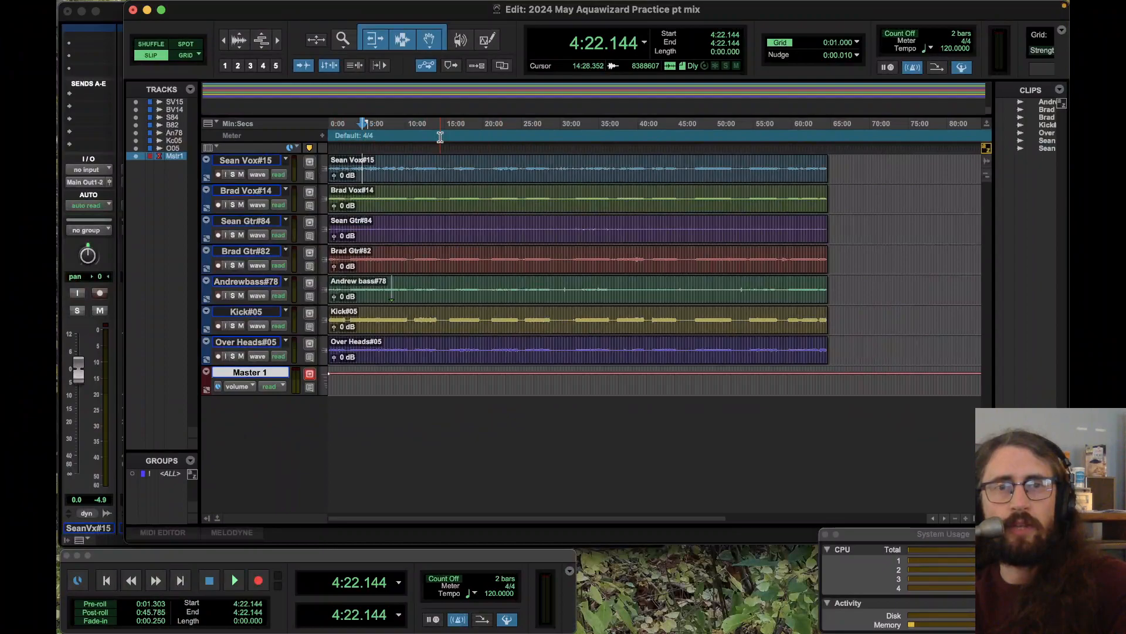
pyautogui.moveTo(465, 162); pyautogui.dragTo(744, 336)
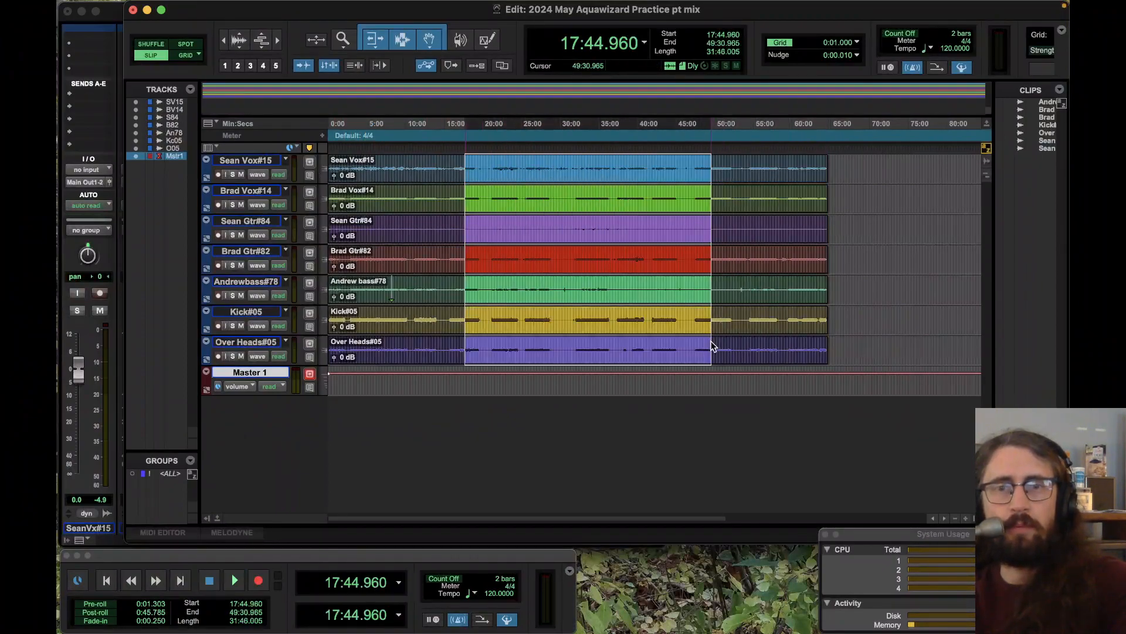
pyautogui.click(753, 164)
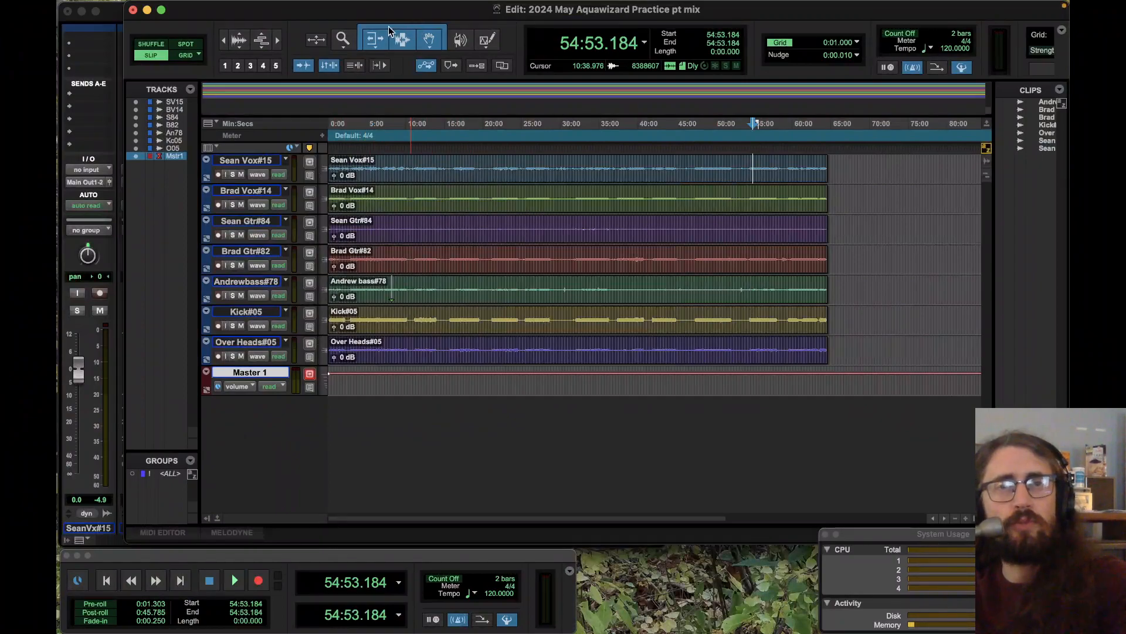
# Step: Select the whole clip on the second vocal track, and make the first vocal track the selected track
pyautogui.moveTo(386, 162); pyautogui.dragTo(628, 219)
pyautogui.click(656, 210)
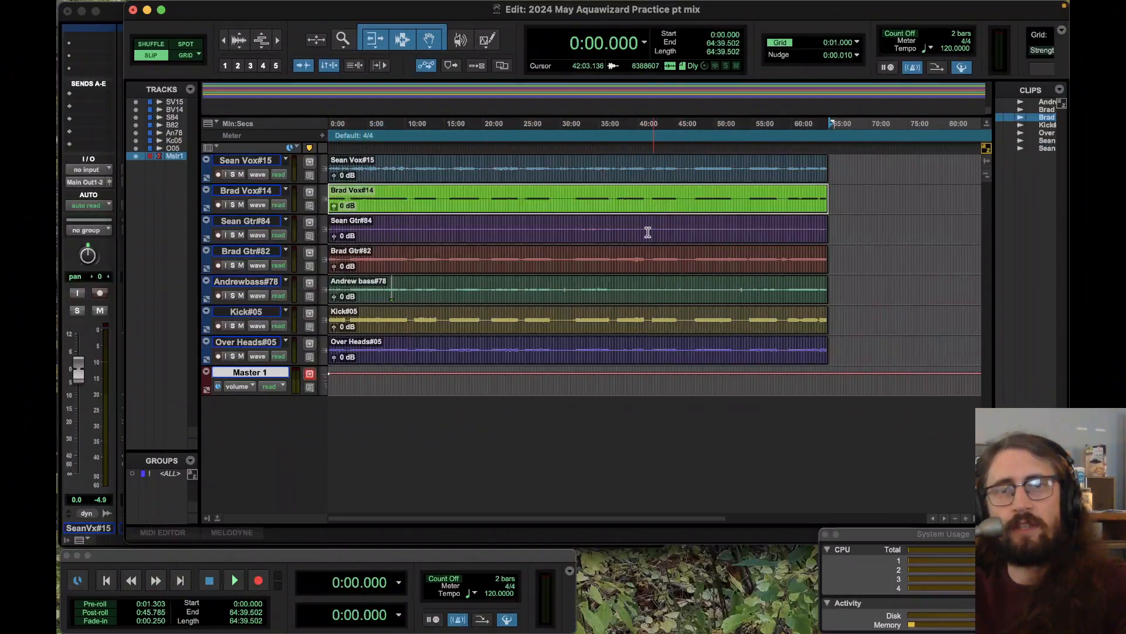
pyautogui.click(649, 238)
pyautogui.click(650, 211)
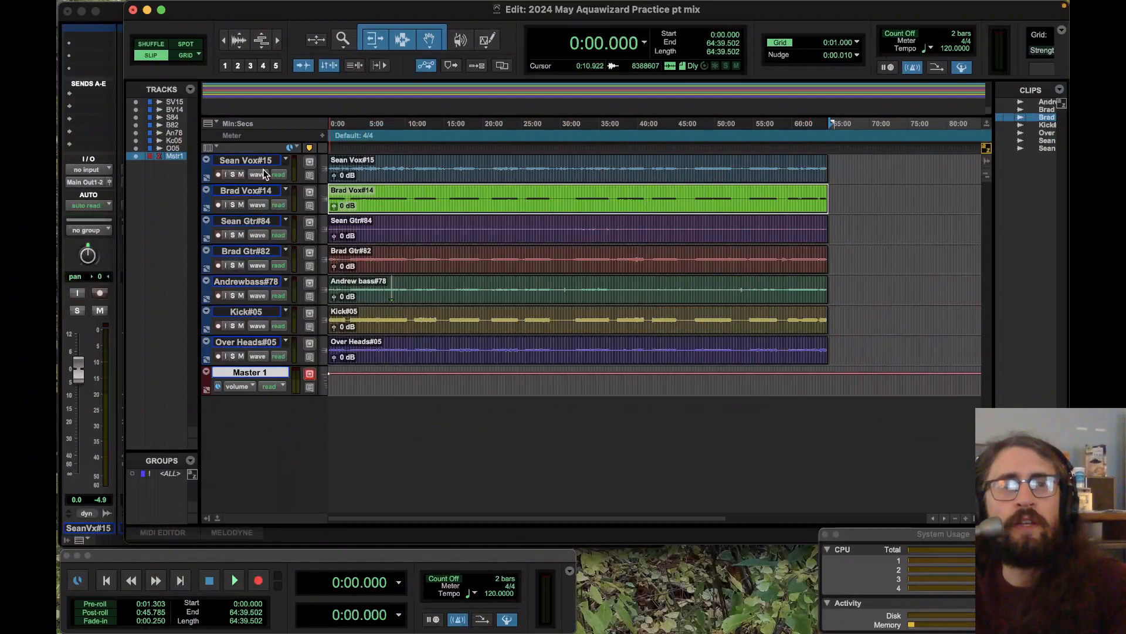
pyautogui.click(256, 192)
pyautogui.click(258, 159)
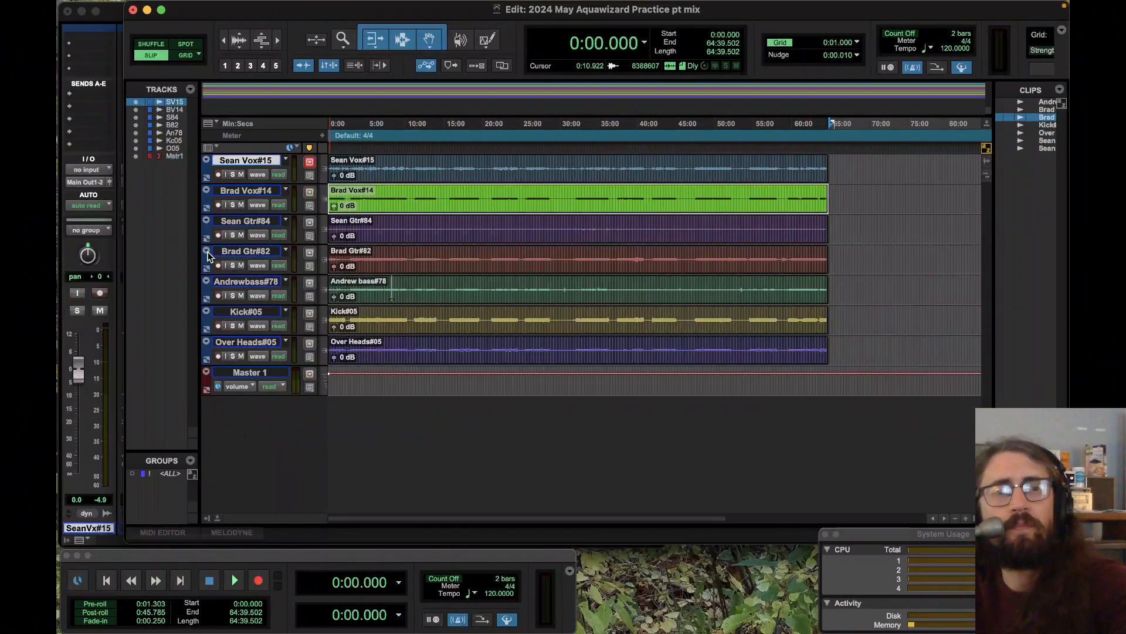
# Step: Bring up the Mix window and examine the channels' Inserts A-E, Sends A-E, routing and pan sections
pyautogui.press('super+equal')
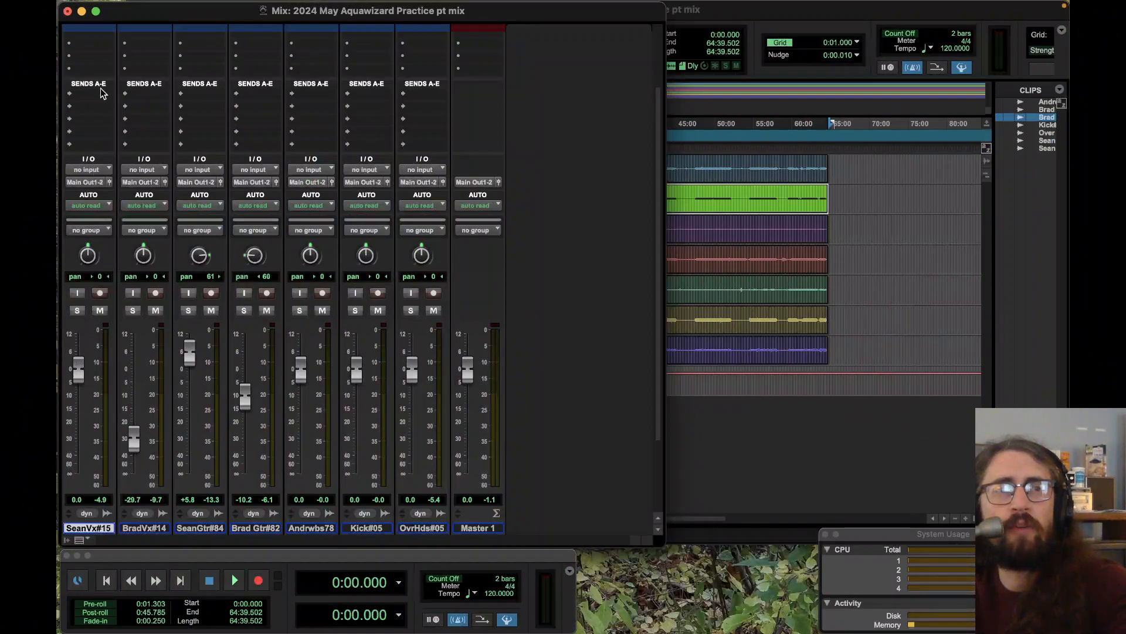
pyautogui.scroll(3, 88, 140)
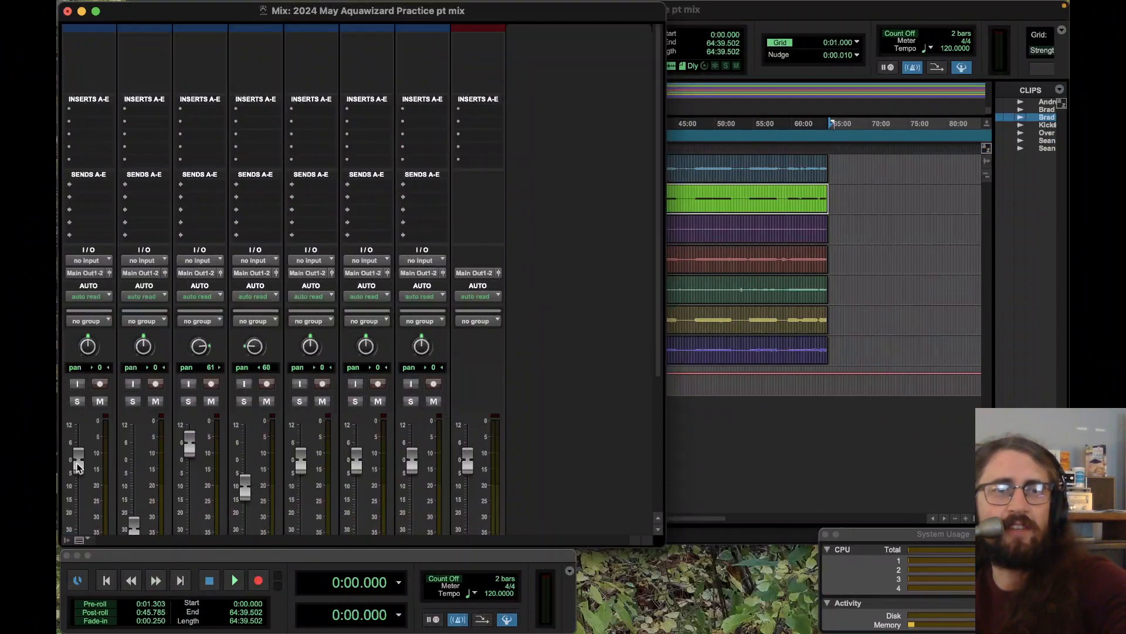
pyautogui.click(91, 186)
pyautogui.click(81, 65)
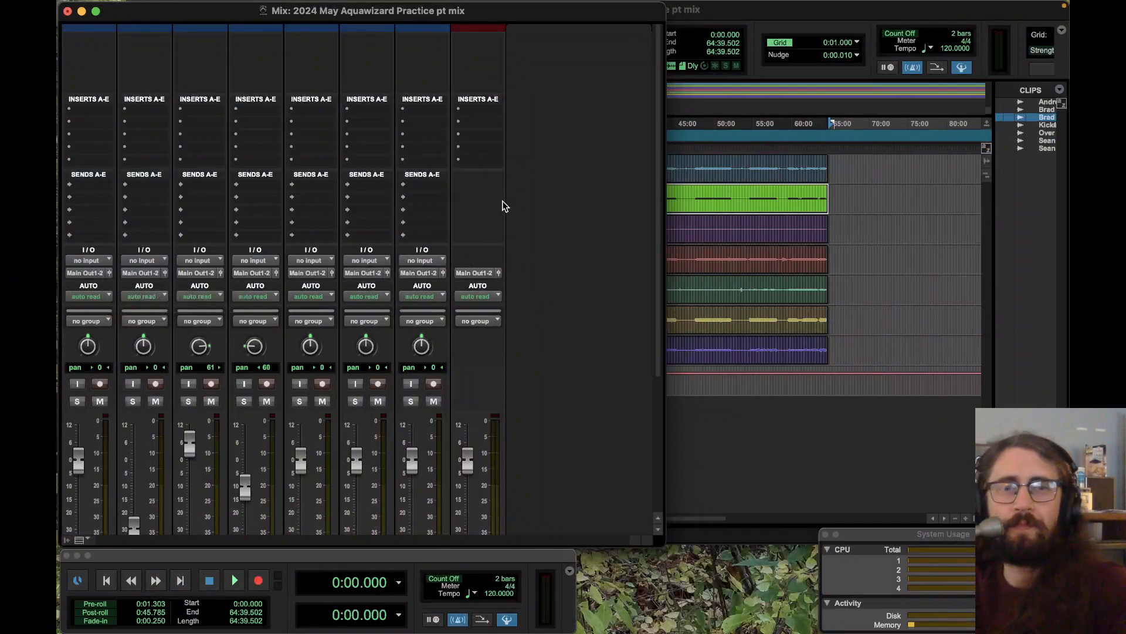
# Step: Examine the mixer channel strips and the Dynamics plug-ins available for the first vocal track's first insert slot
pyautogui.scroll(-5, 546, 353)
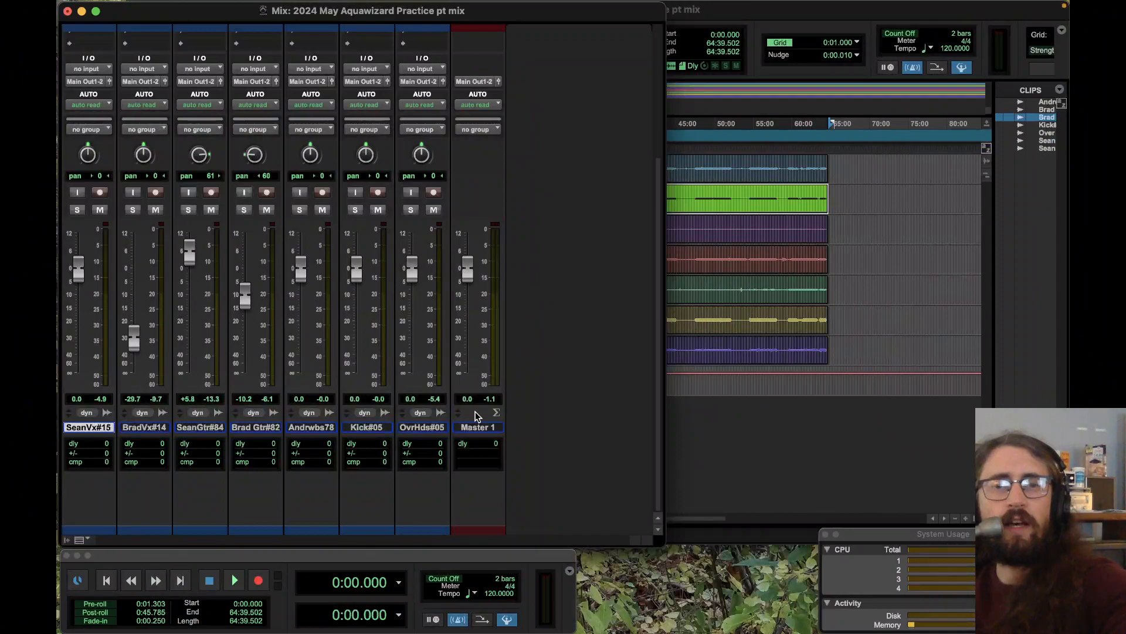
pyautogui.scroll(2, 492, 287)
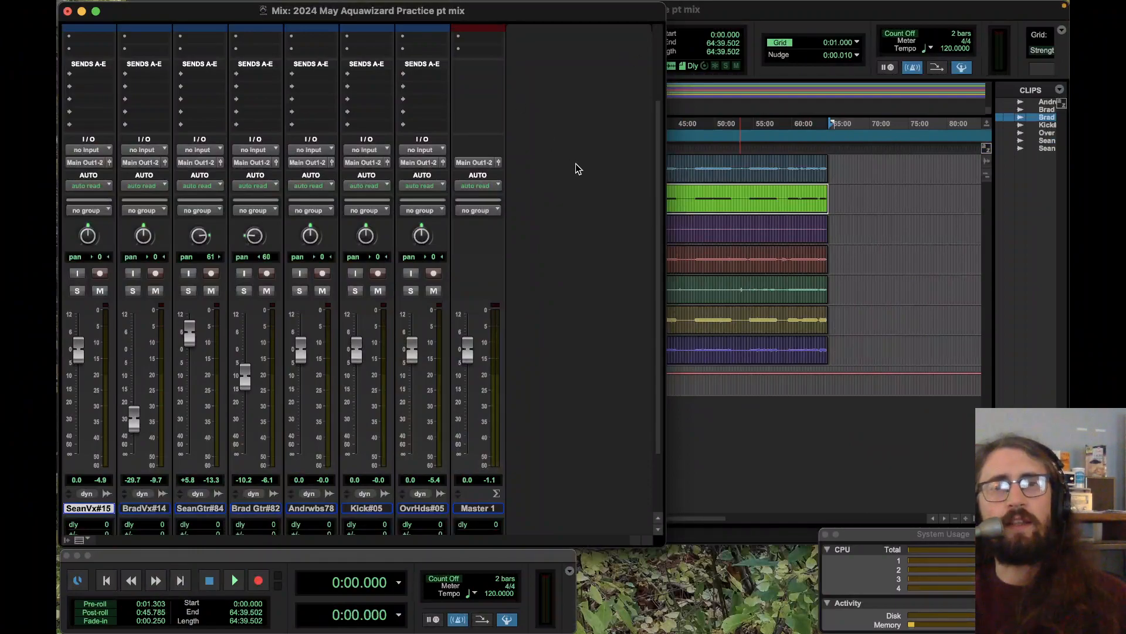
pyautogui.scroll(5, 575, 258)
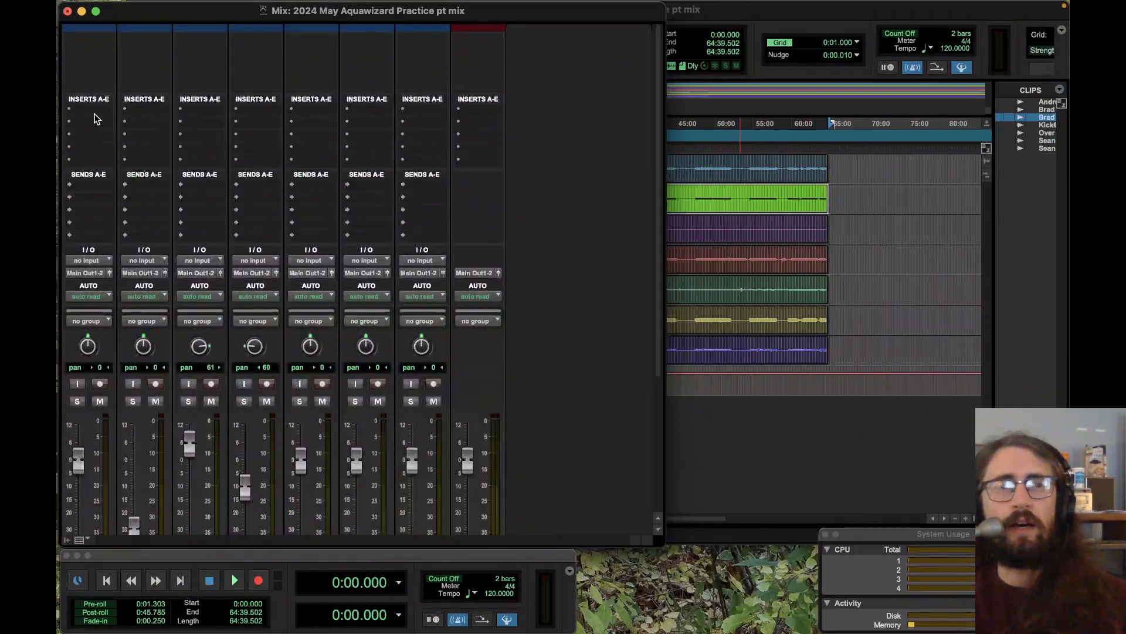
pyautogui.click(69, 113)
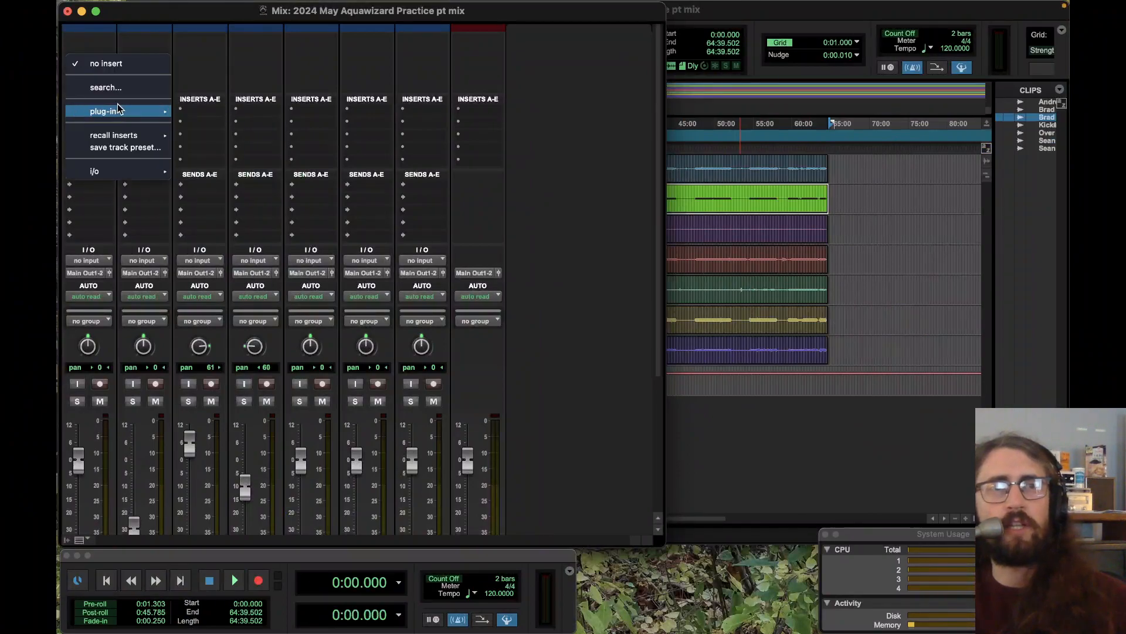
pyautogui.moveTo(133, 111)
pyautogui.moveTo(228, 128)
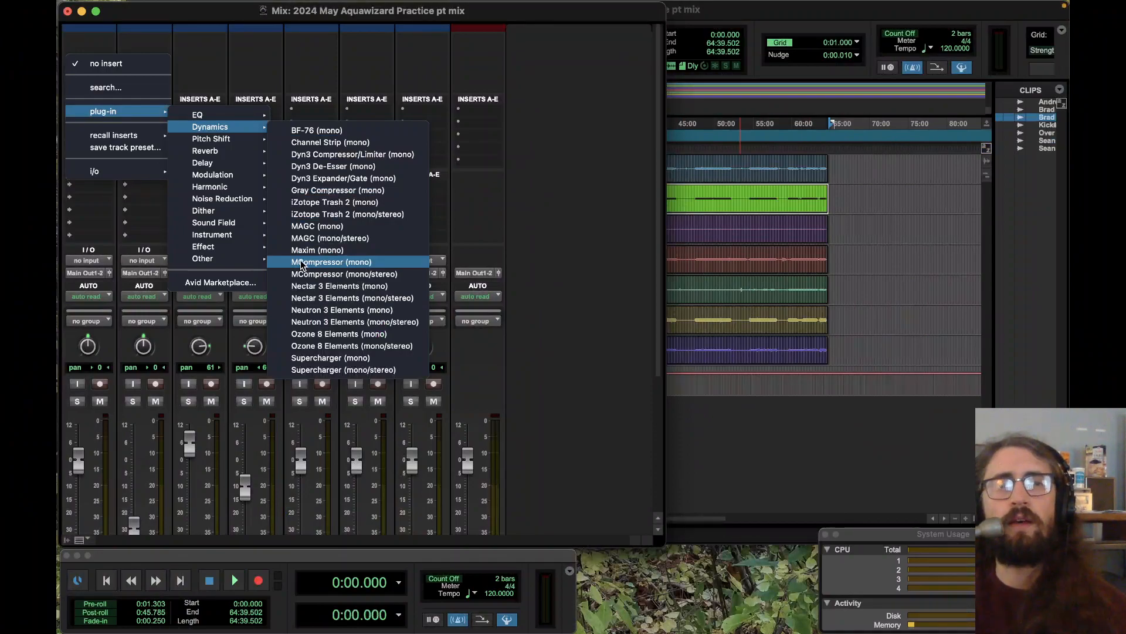
pyautogui.click(550, 220)
pyautogui.moveTo(339, 4)
pyautogui.click(243, 5)
pyautogui.moveTo(224, 6)
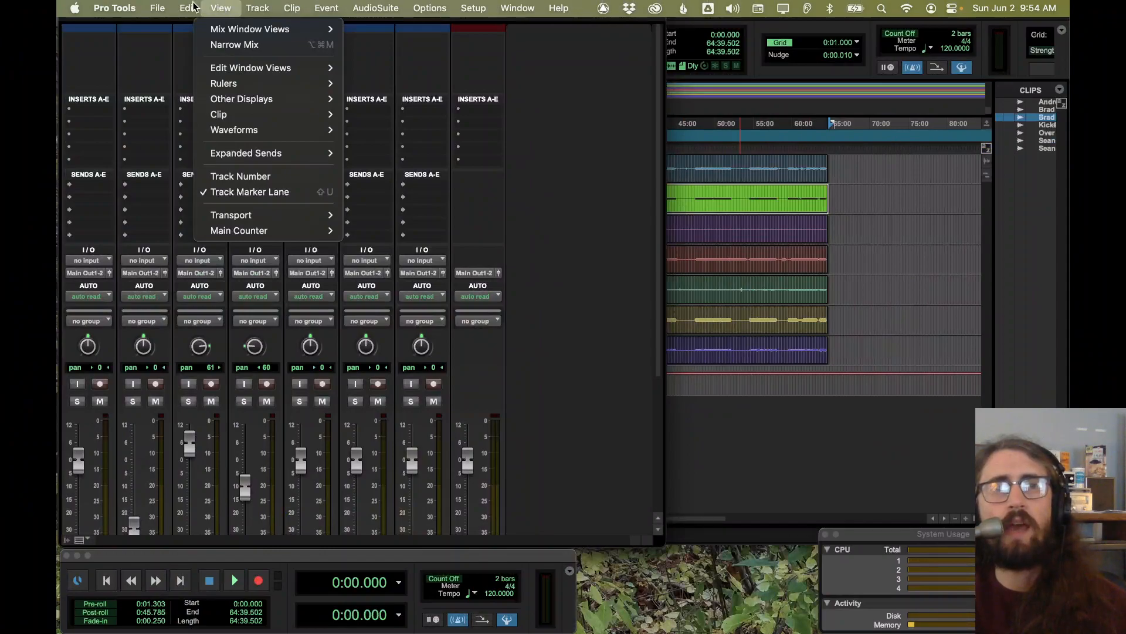
pyautogui.moveTo(157, 8)
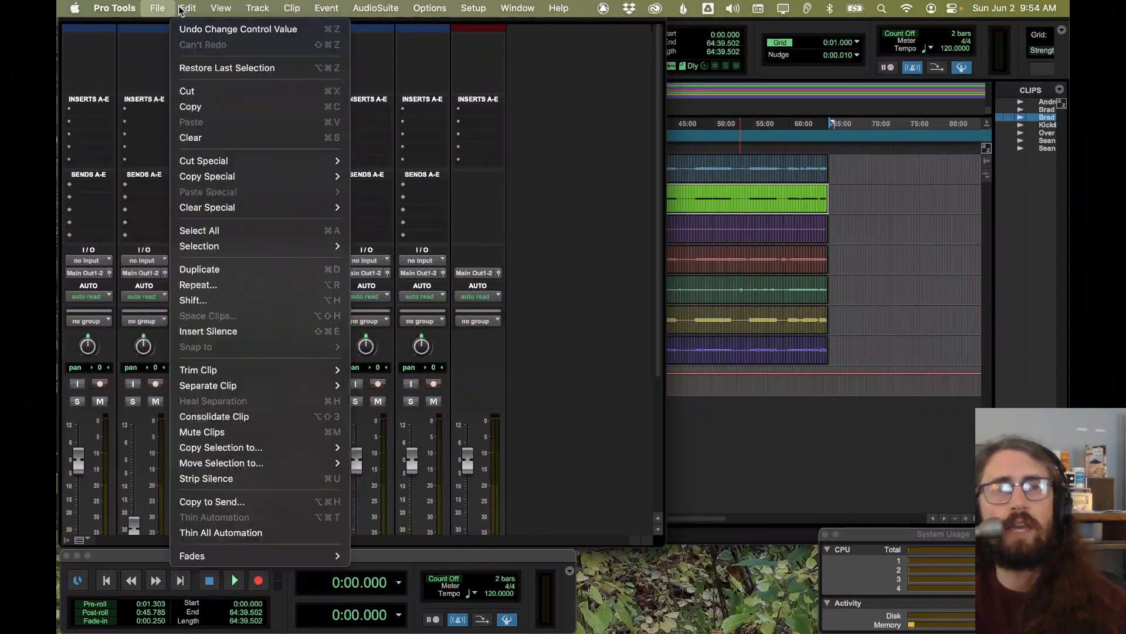
pyautogui.click(224, 12)
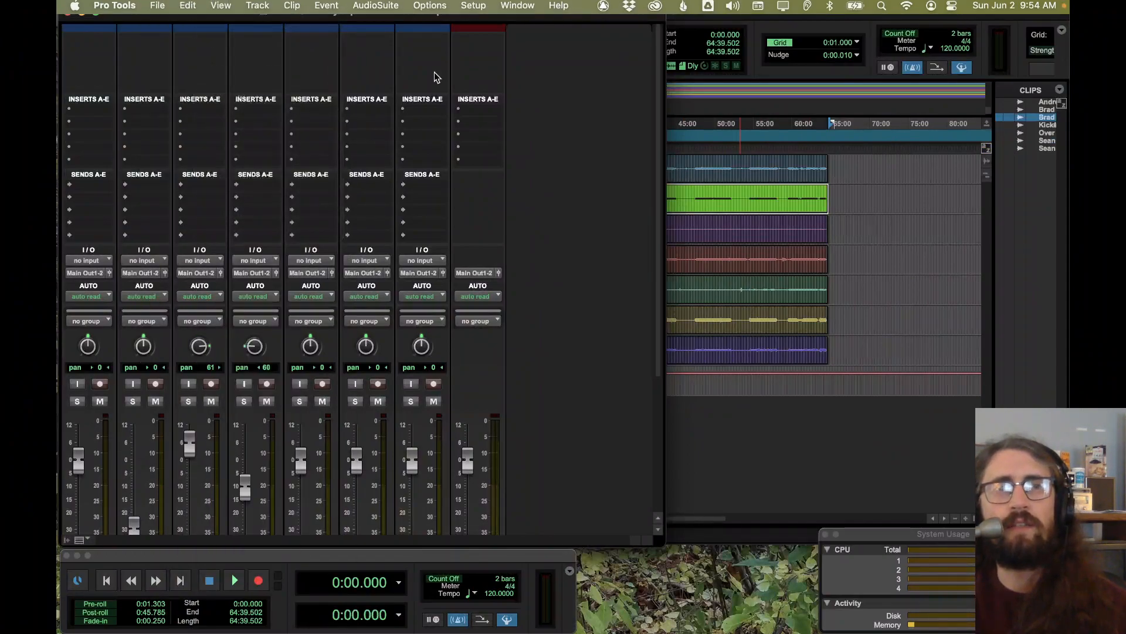
# Step: Bring the Edit window forward and move the Over Heads#05 track above the Kick#05 track
pyautogui.scroll(-5, 584, 259)
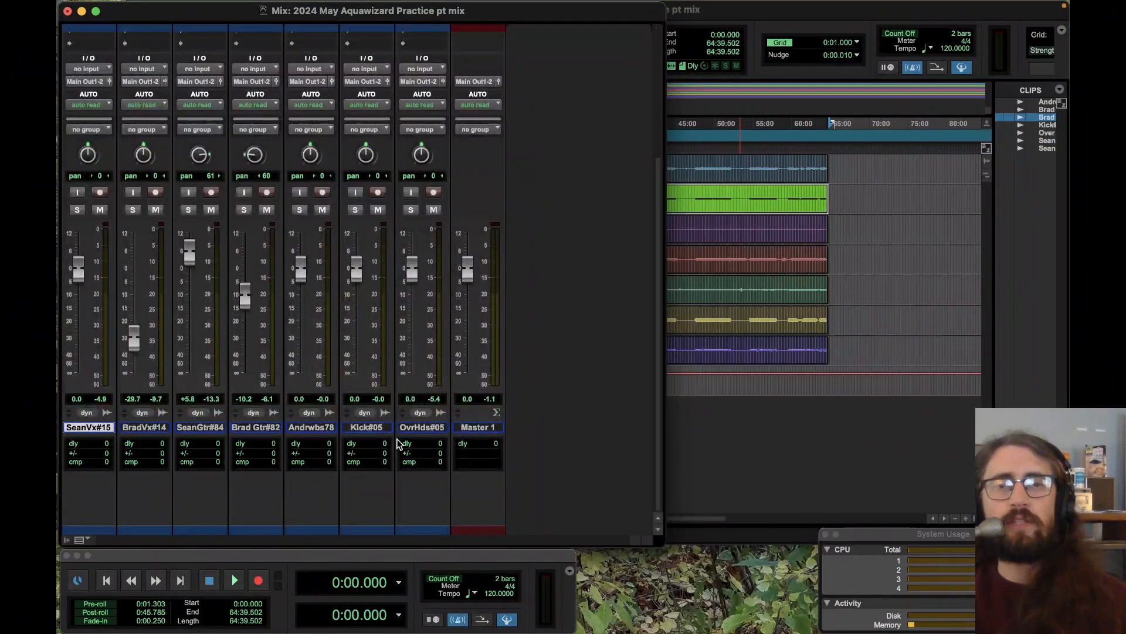
pyautogui.click(781, 427)
pyautogui.moveTo(258, 346); pyautogui.dragTo(257, 313)
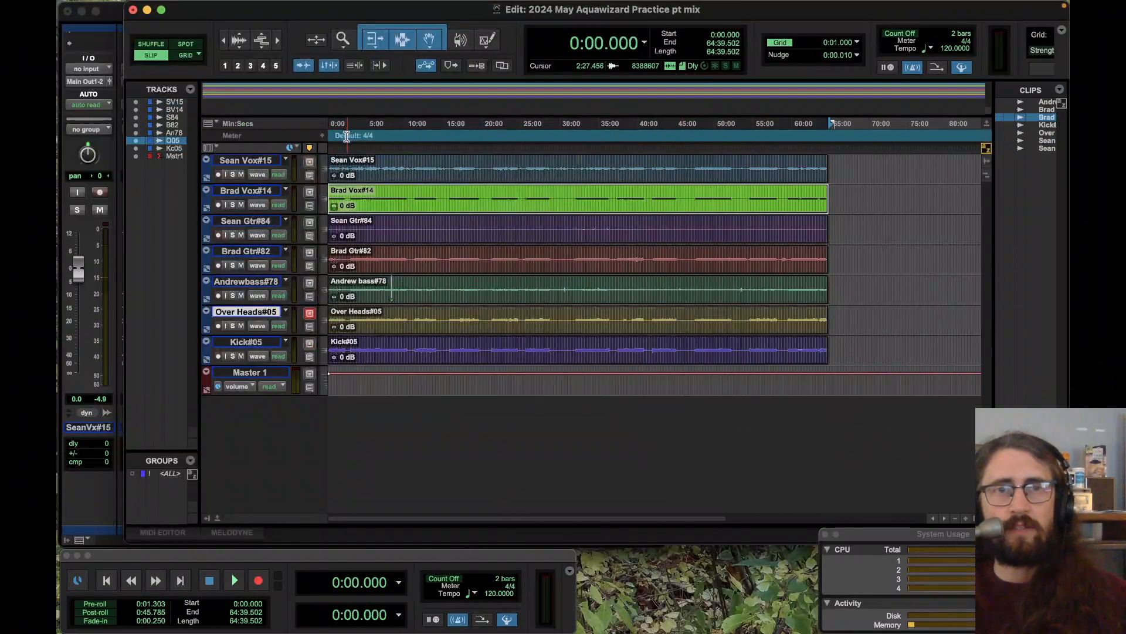
# Step: Place the edit cursor at about 2:05 in the timeline and enlarge the height of all tracks
pyautogui.click(345, 123)
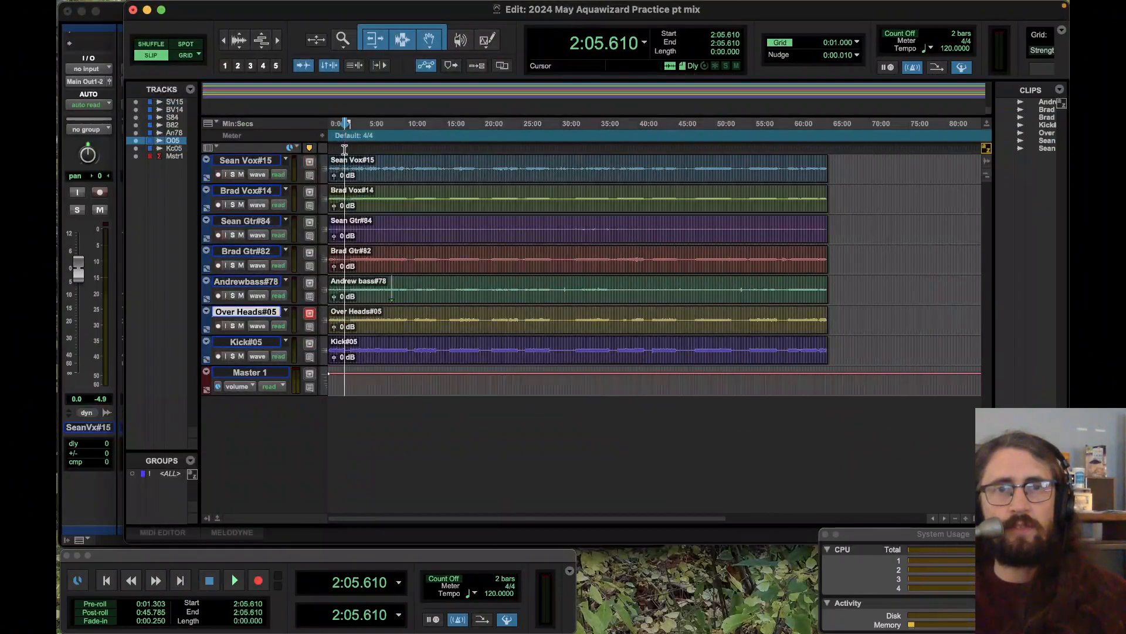
pyautogui.click(966, 518)
pyautogui.click(966, 518)
pyautogui.click(966, 519)
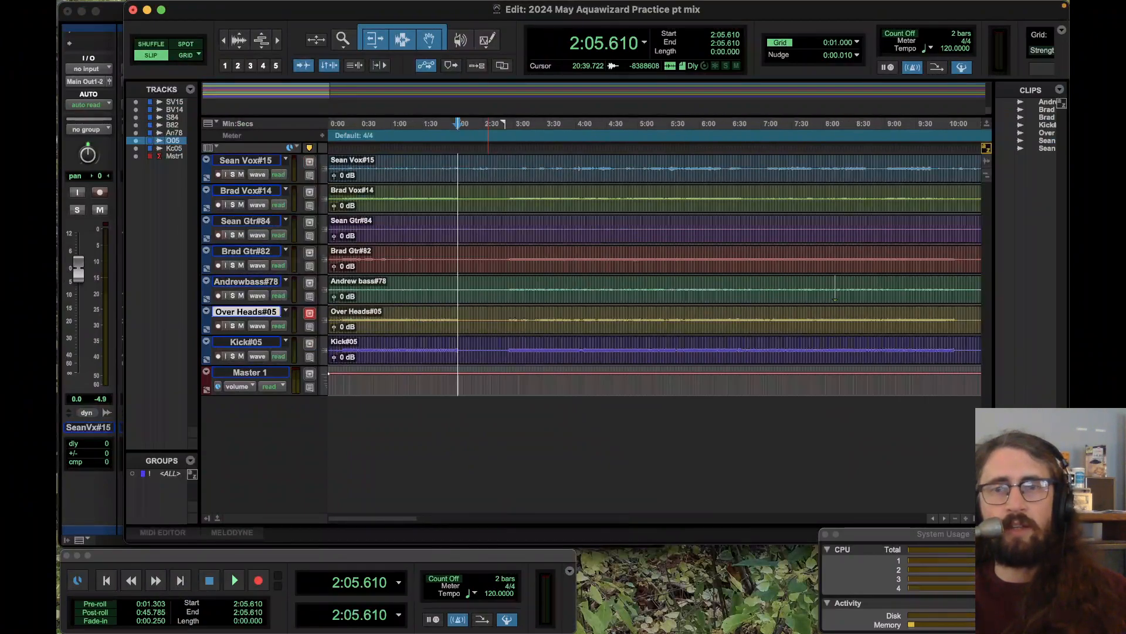
pyautogui.hotkey('ctrl', 'Up')
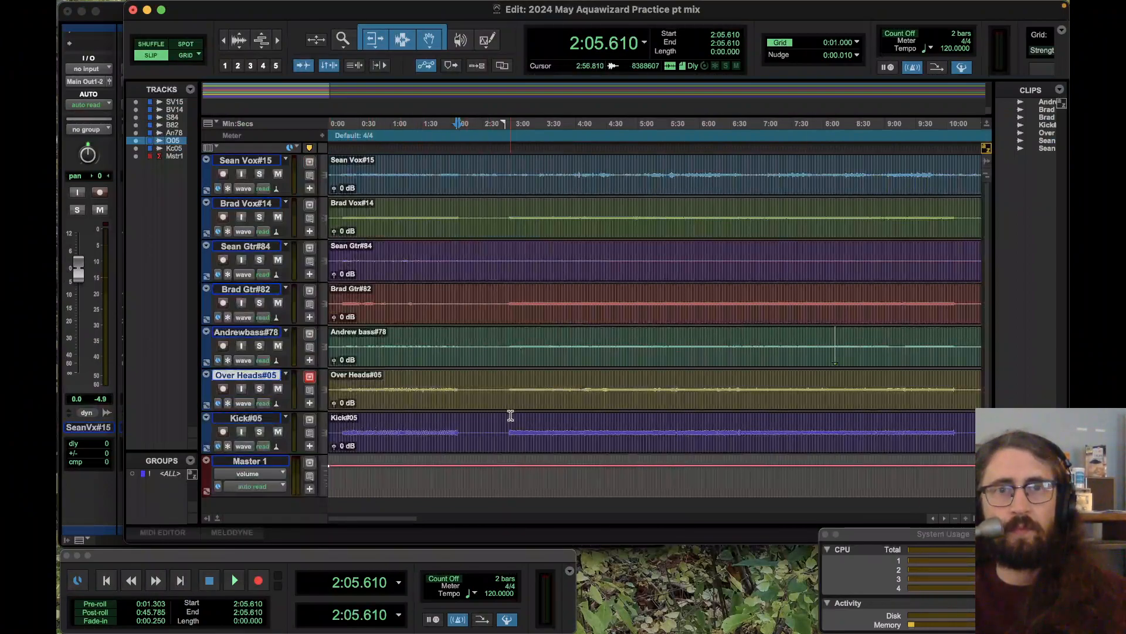
# Step: Select the Kick#05 part from about 2:59 to 10:01, and return the cursor to its start at about 2:58
pyautogui.click(511, 416)
pyautogui.click(512, 418)
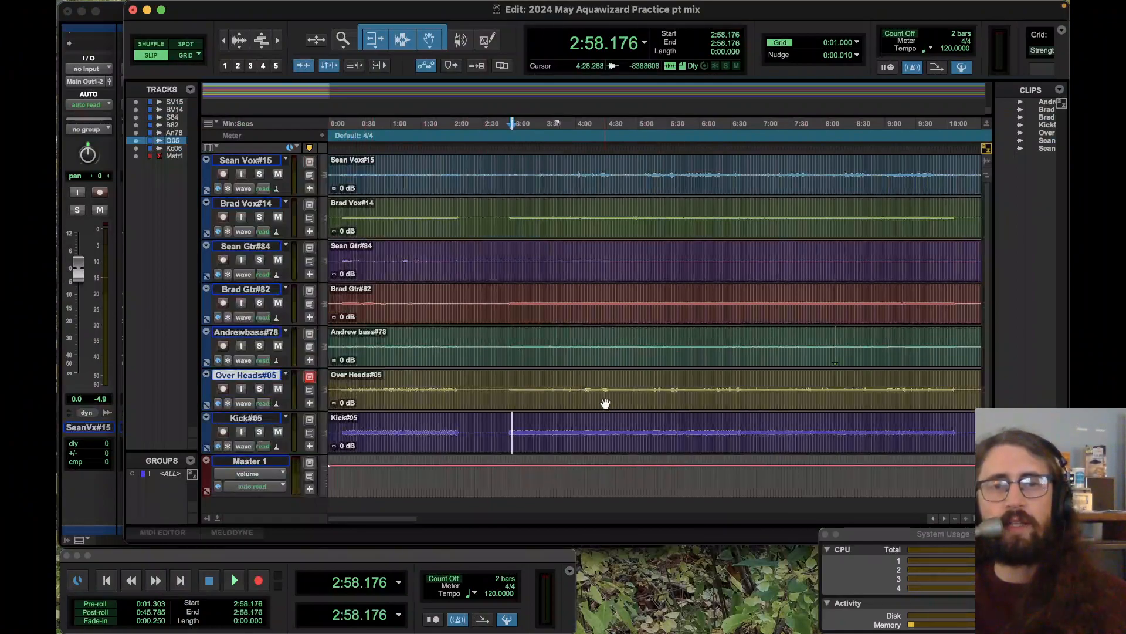
pyautogui.moveTo(513, 424); pyautogui.dragTo(951, 433)
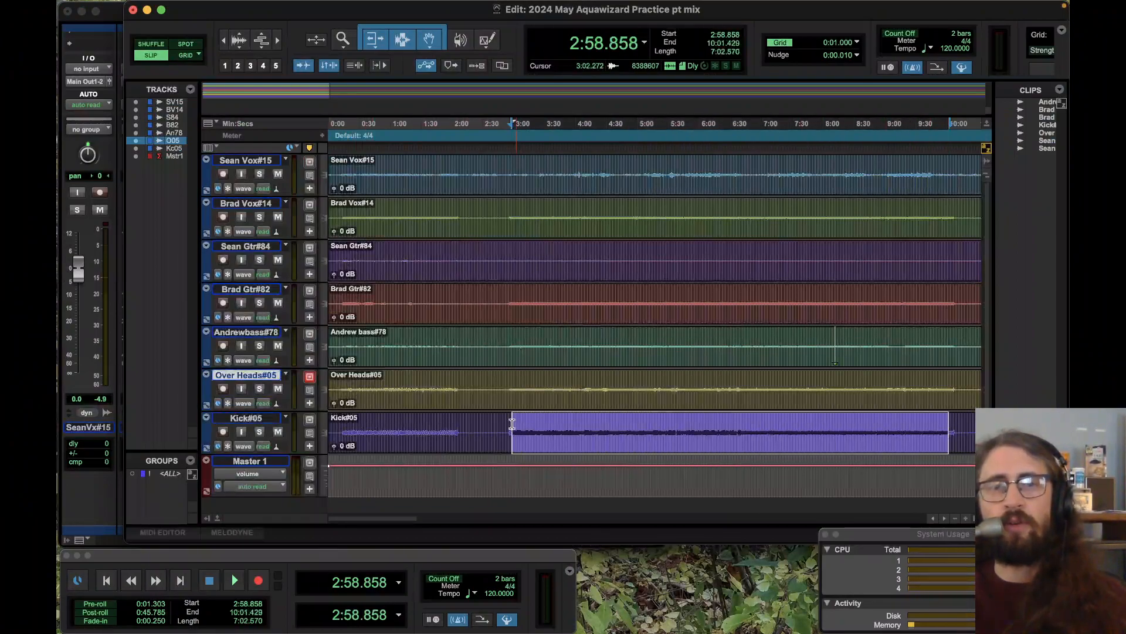
pyautogui.click(511, 424)
# Step: Solo the Kick#05 track and start playback
pyautogui.click(260, 432)
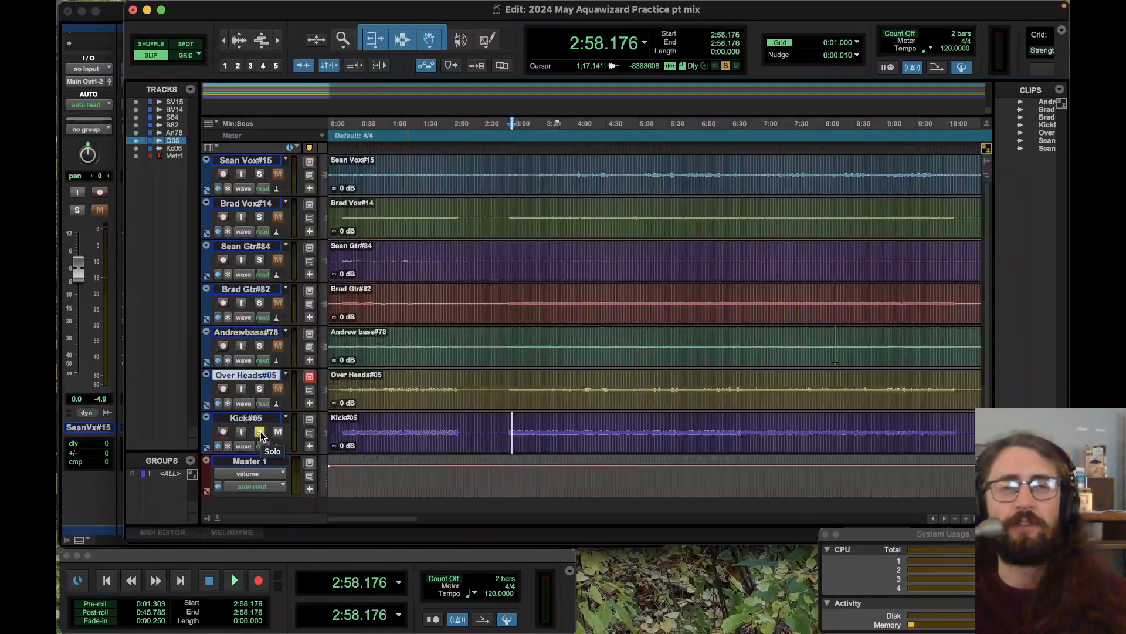
pyautogui.press('space')
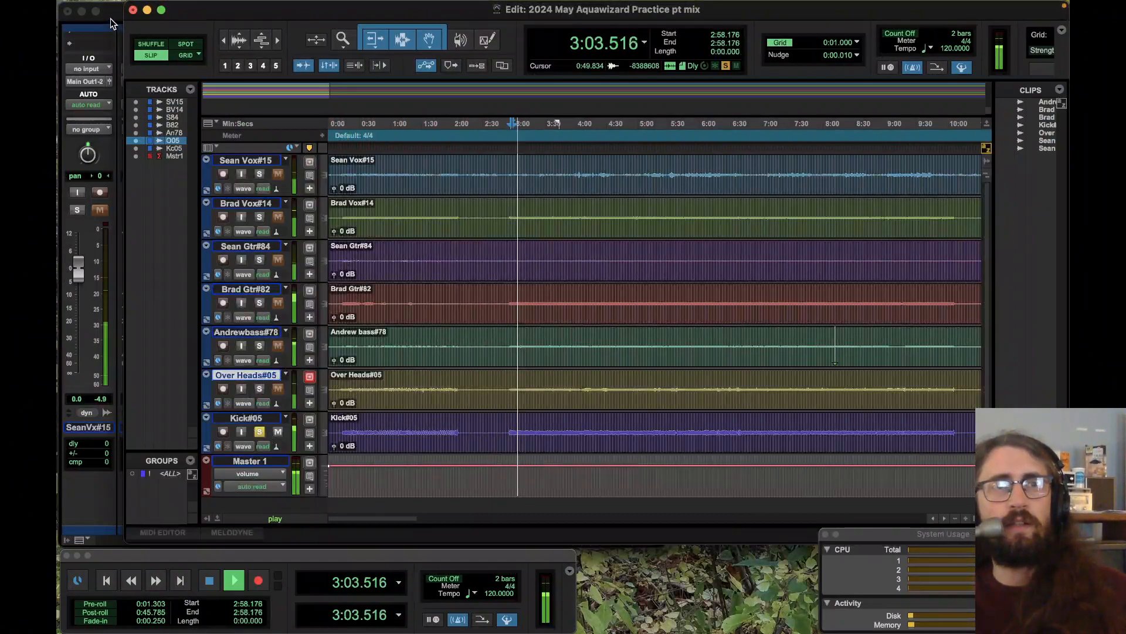
# Step: Insert the EQ3 7-Band (mono) plug-in in Kick#05's first insert slot in the Mix window, and shift its window up
pyautogui.press('super+equal')
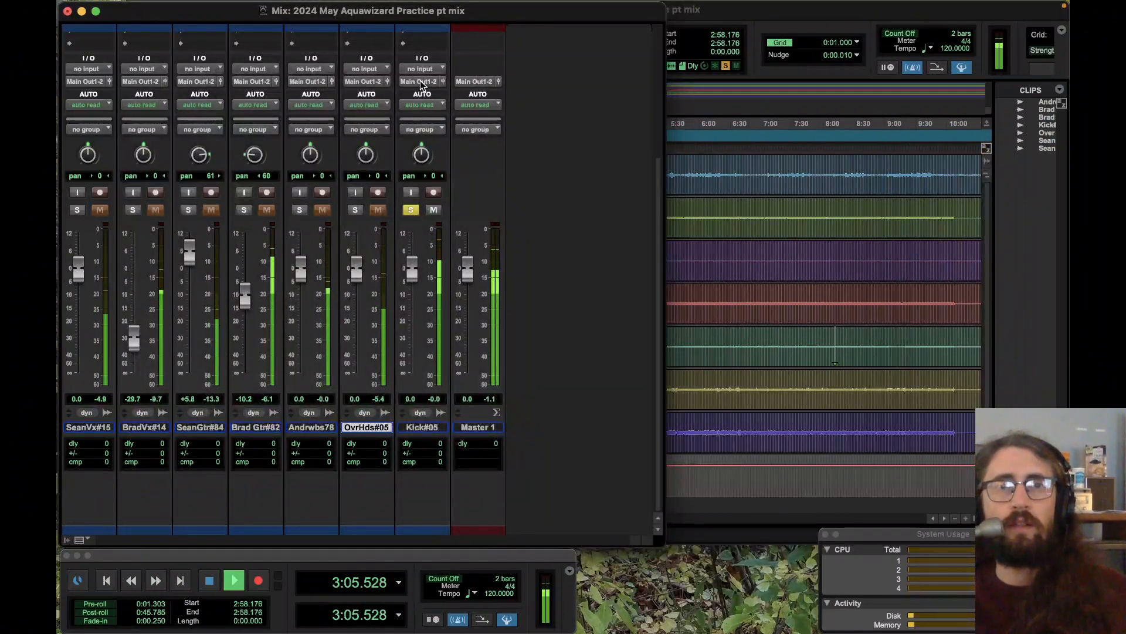
pyautogui.scroll(5, 577, 215)
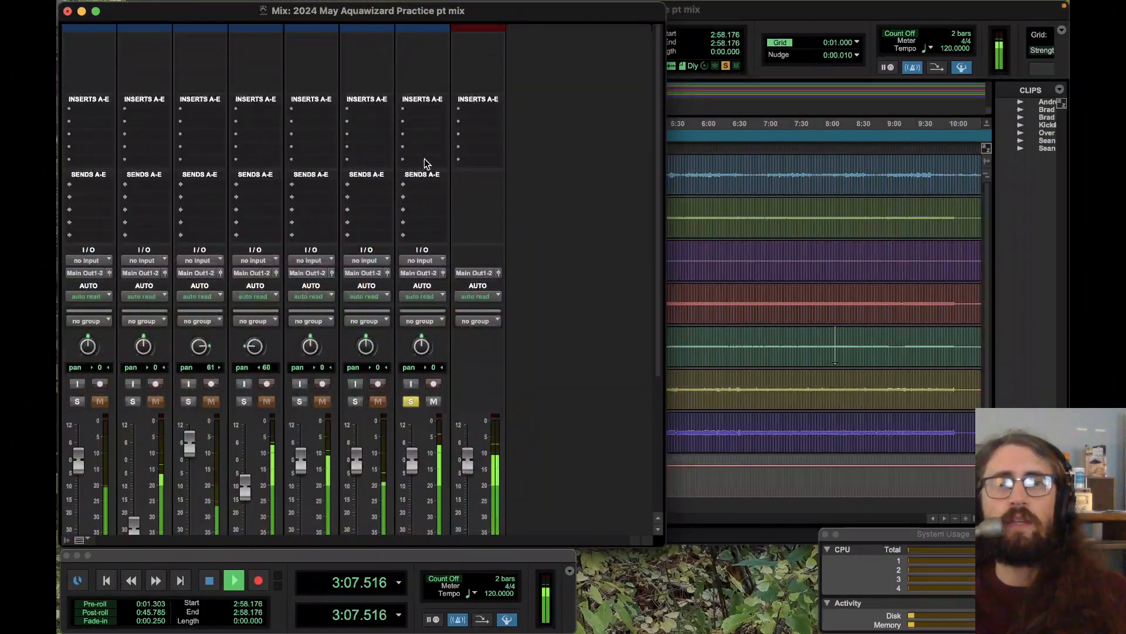
pyautogui.click(403, 108)
pyautogui.moveTo(485, 117)
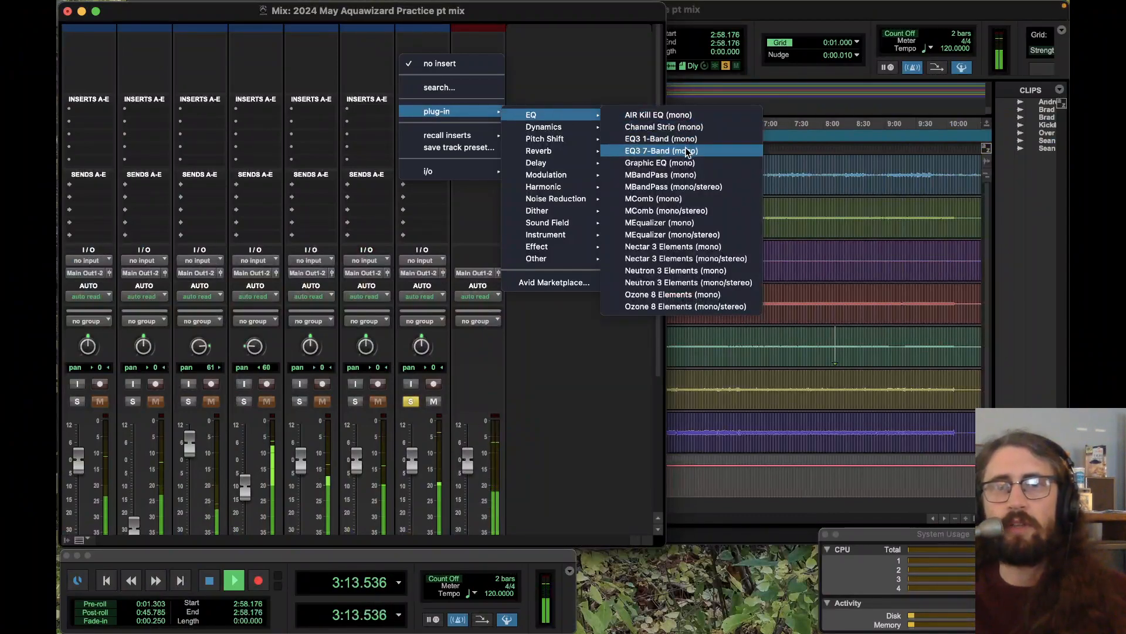
pyautogui.click(687, 152)
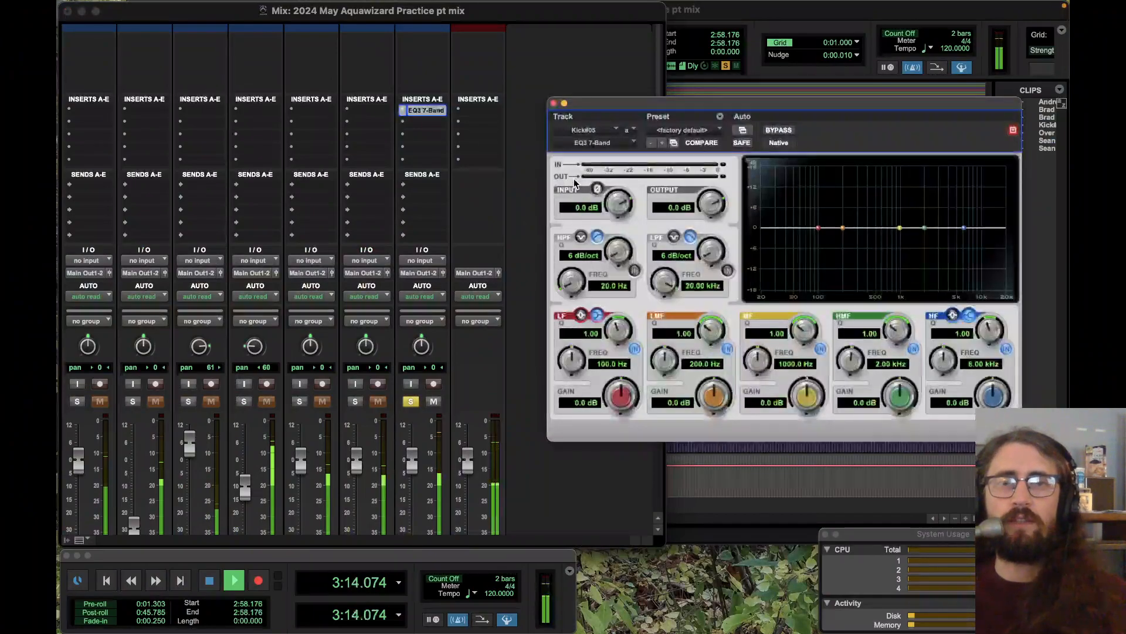
pyautogui.moveTo(633, 107); pyautogui.dragTo(610, 23)
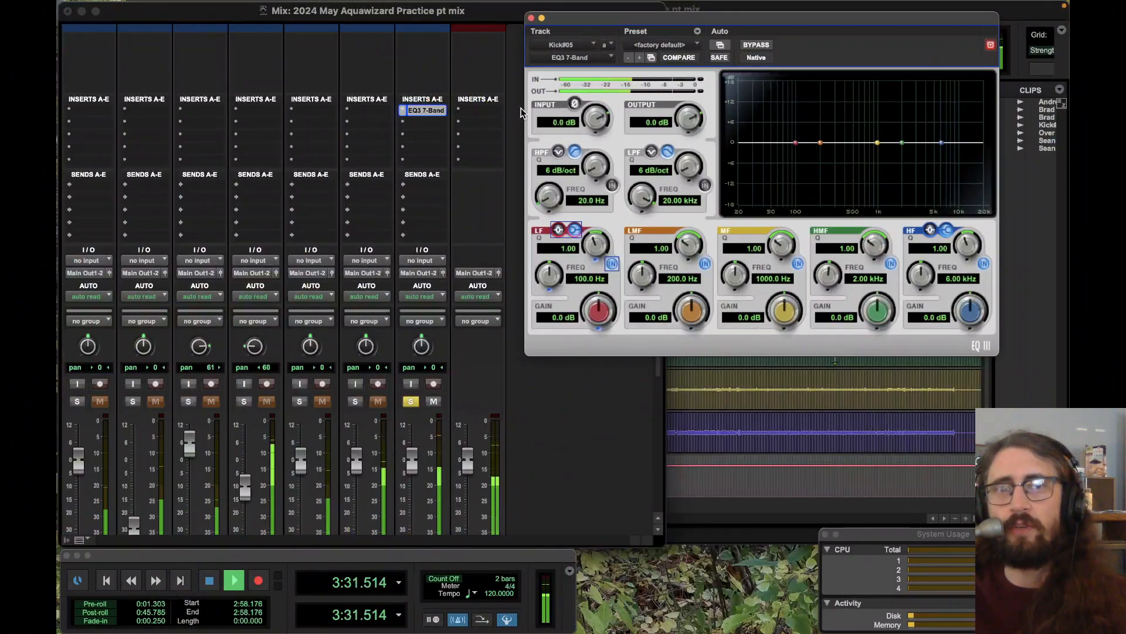
# Step: Turn on the kick EQ's high-pass filter and set it to 55.0 Hz with a 24 dB/oct slope
pyautogui.click(612, 186)
pyautogui.moveTo(562, 193); pyautogui.dragTo(593, 91)
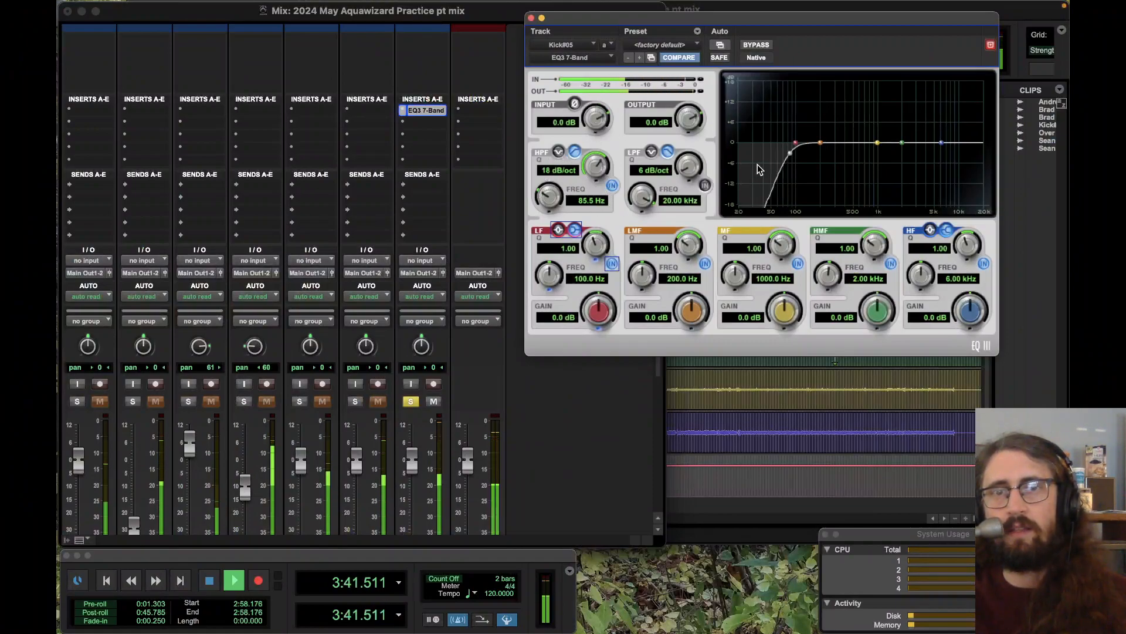
pyautogui.moveTo(790, 153)
pyautogui.mouseDown()
pyautogui.moveTo(776, 123)
pyautogui.moveTo(774, 161)
pyautogui.mouseUp()
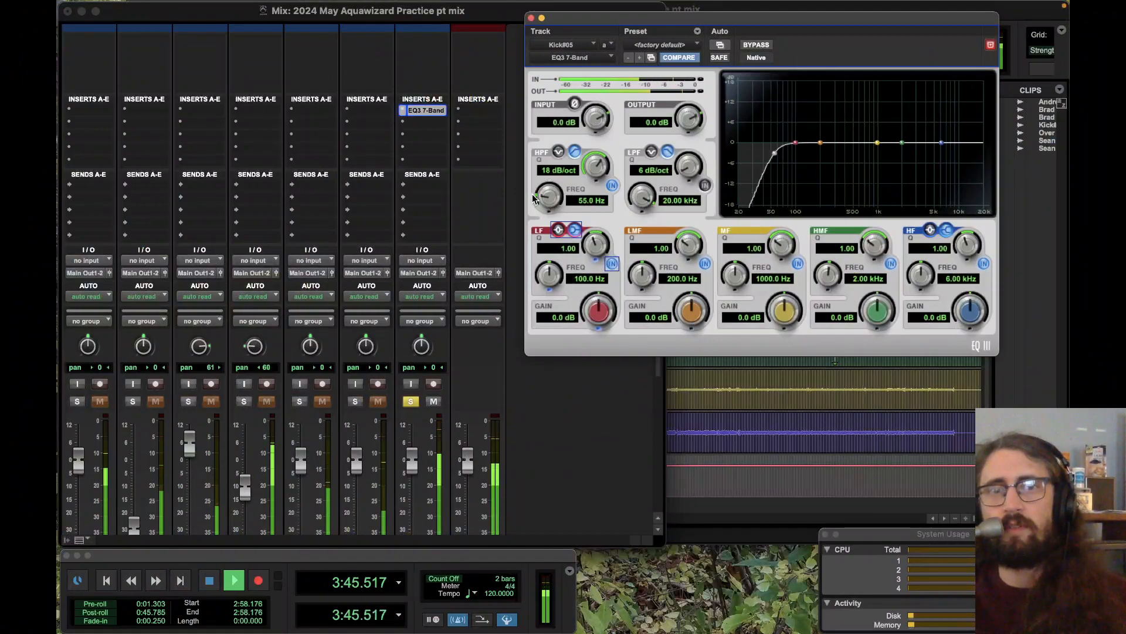
pyautogui.moveTo(601, 163); pyautogui.dragTo(583, 68)
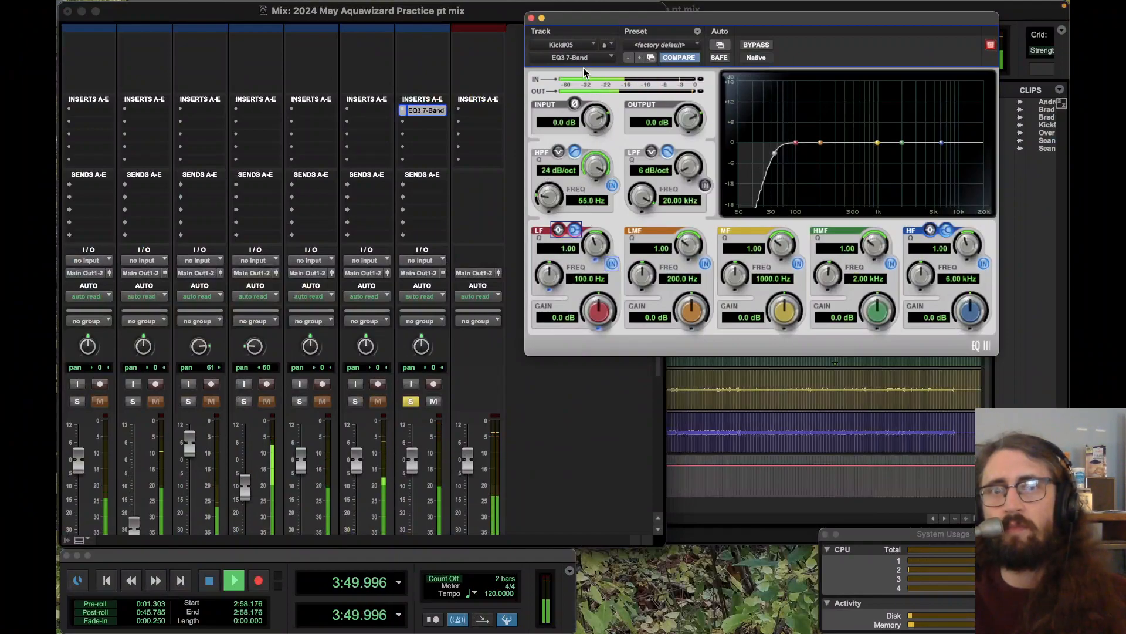
# Step: Try the high-pass section as a notch filter with a Q of 0.78 at about 339 Hz
pyautogui.click(558, 152)
pyautogui.moveTo(596, 123); pyautogui.dragTo(589, 154)
pyautogui.moveTo(549, 196); pyautogui.dragTo(551, 164)
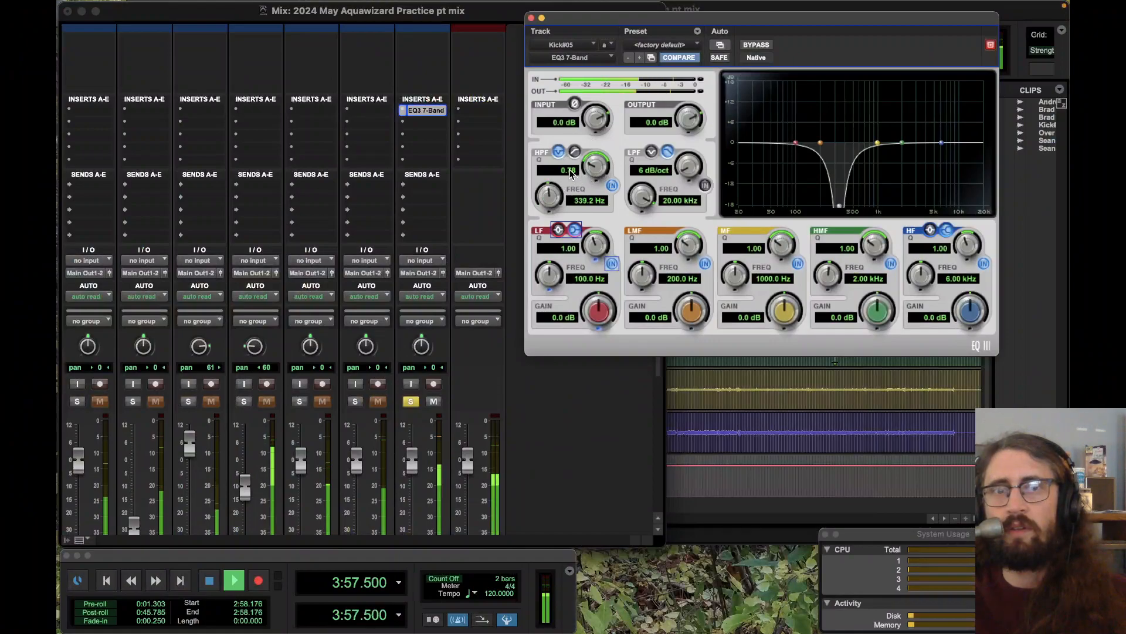
# Step: Return the section to high-pass mode, set its slope to 12 dB/oct, and switch the filter off
pyautogui.click(573, 153)
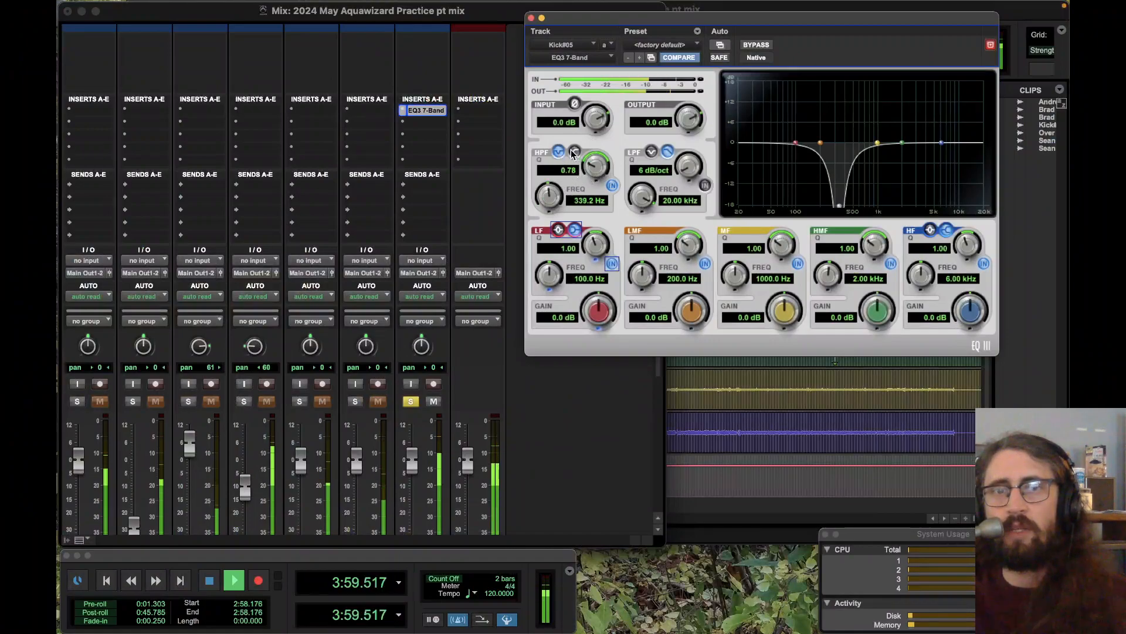
pyautogui.moveTo(593, 163); pyautogui.dragTo(609, 182)
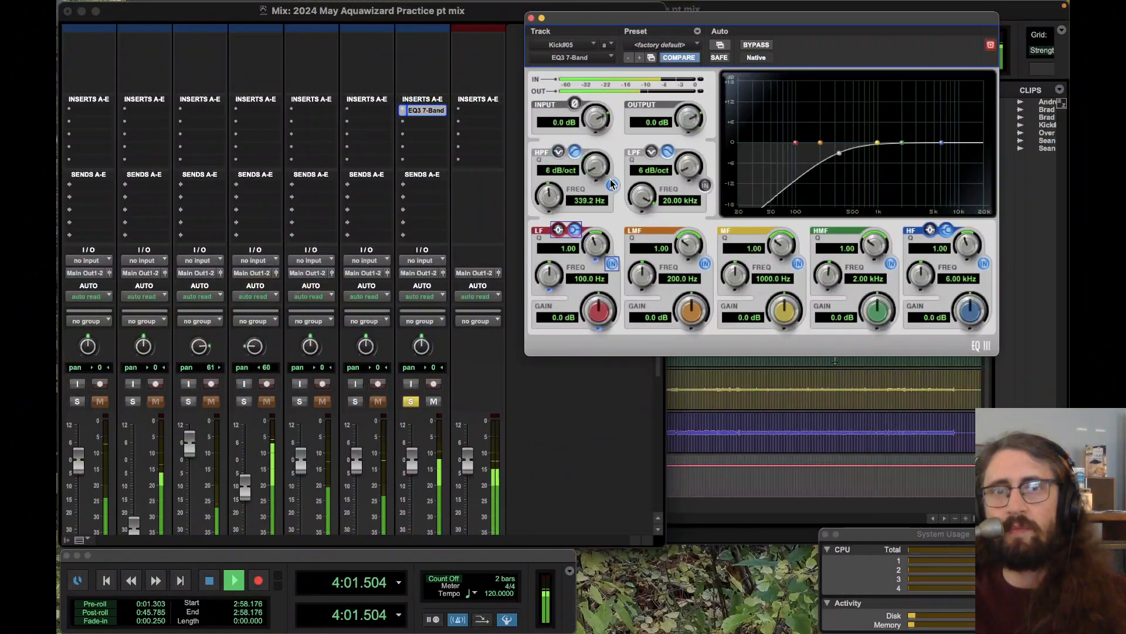
pyautogui.moveTo(600, 138); pyautogui.dragTo(600, 132)
pyautogui.click(612, 185)
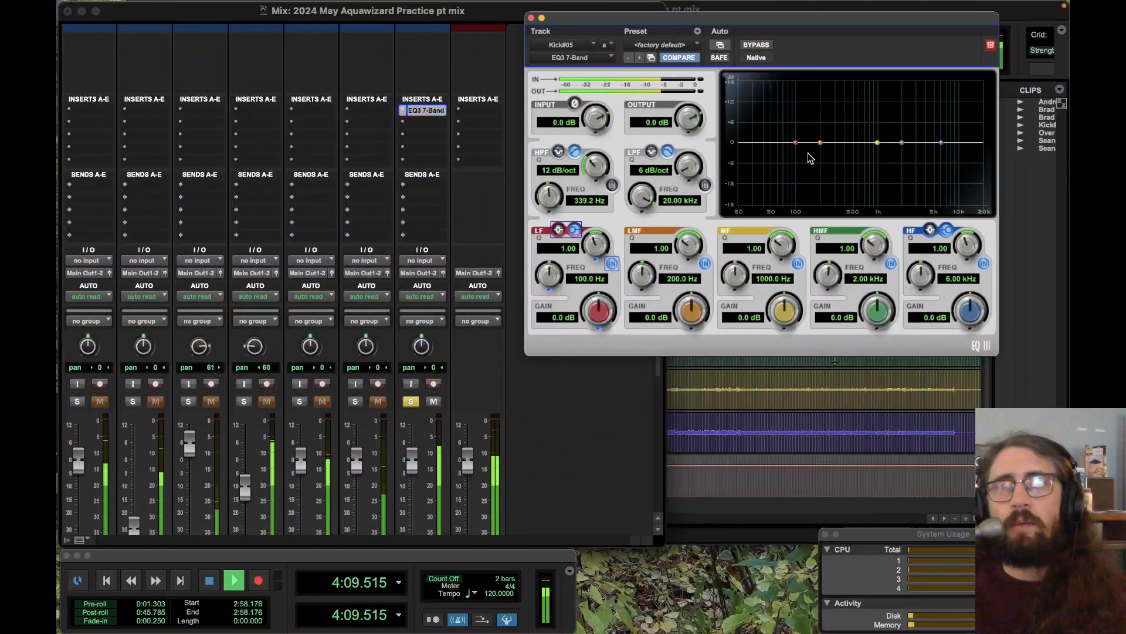
# Step: Boost the kick EQ's LF band 5.0 dB at 192.2 Hz, lower the output to -3.4 dB, and clear the output clip indicator
pyautogui.moveTo(795, 145); pyautogui.dragTo(820, 130)
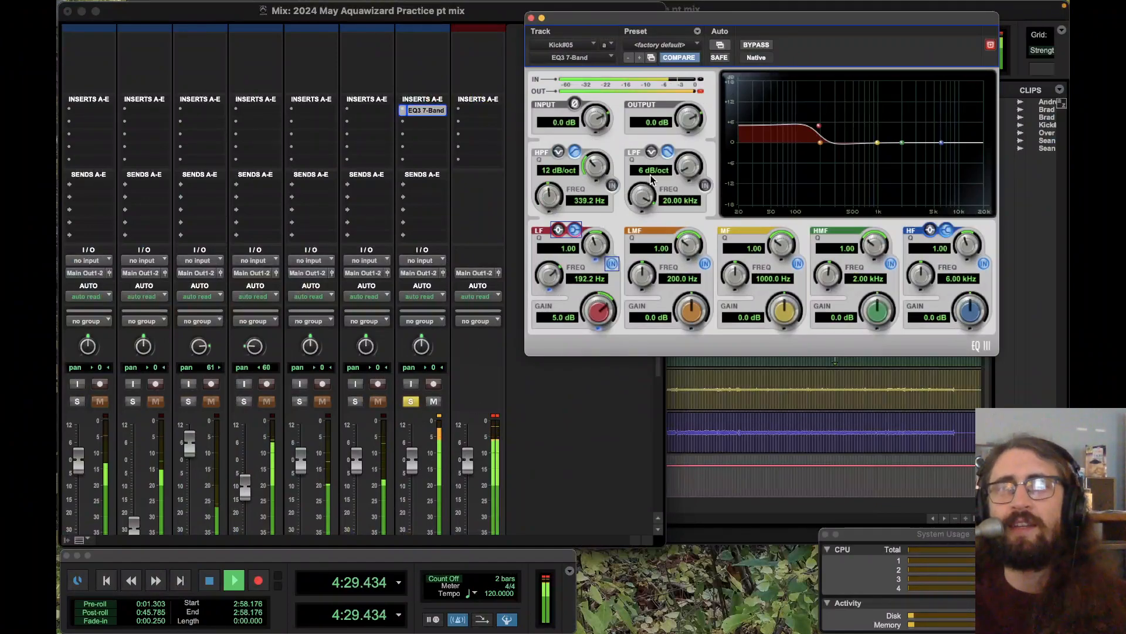
pyautogui.moveTo(685, 133); pyautogui.dragTo(684, 174)
pyautogui.click(699, 91)
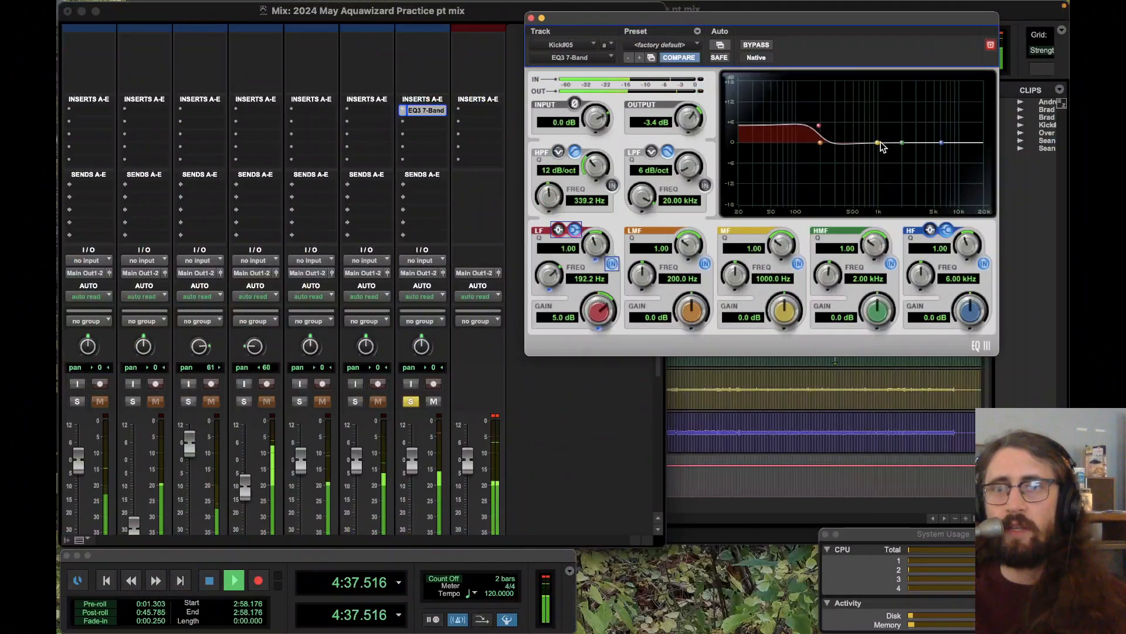
# Step: Cut the LMF band by 12.2 dB at 671.3 Hz and narrow it to a Q of 2.11
pyautogui.moveTo(820, 143); pyautogui.dragTo(864, 188)
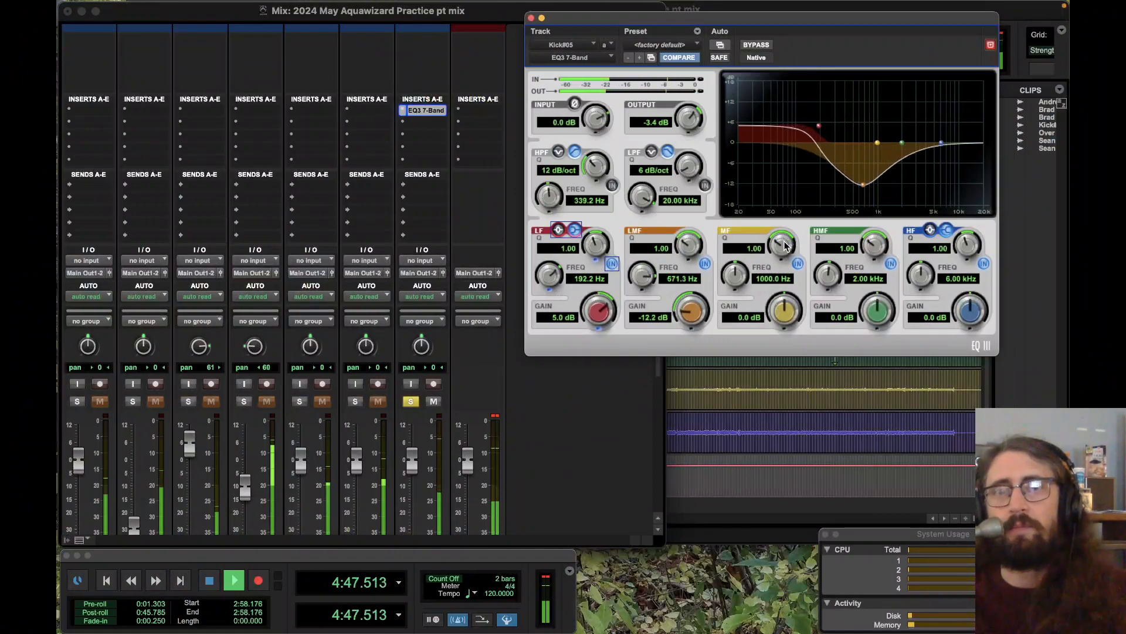
pyautogui.moveTo(687, 241); pyautogui.dragTo(687, 212)
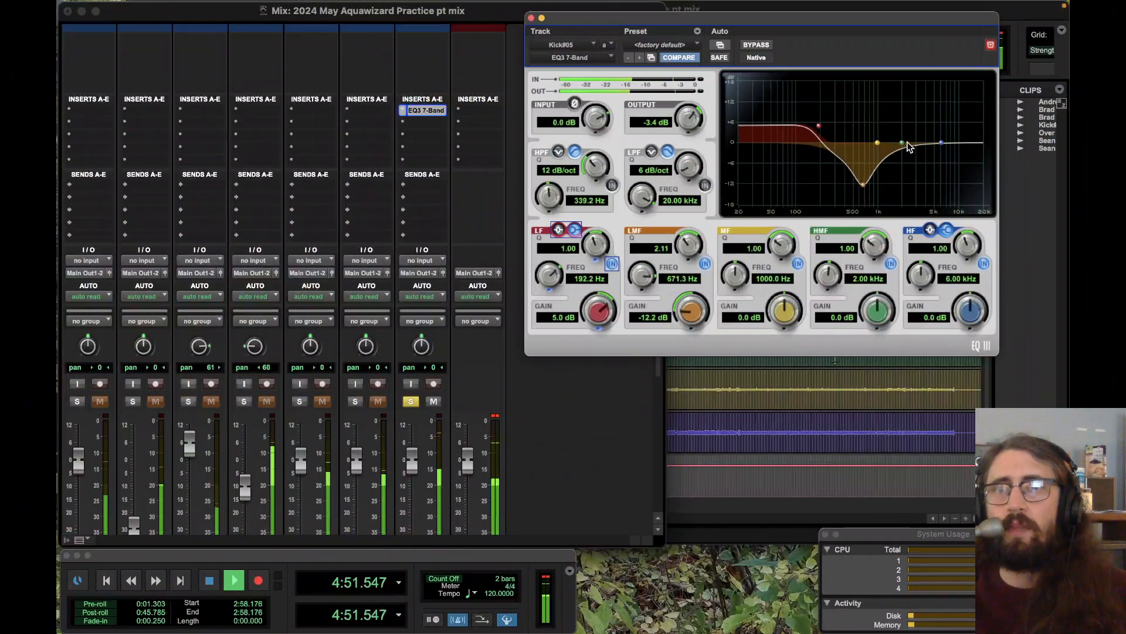
# Step: Boost the HMF band 5.9 dB at 1.96 kHz, and adjust the LF boost to 6.1 dB at 204.0 Hz
pyautogui.moveTo(901, 142); pyautogui.dragTo(900, 122)
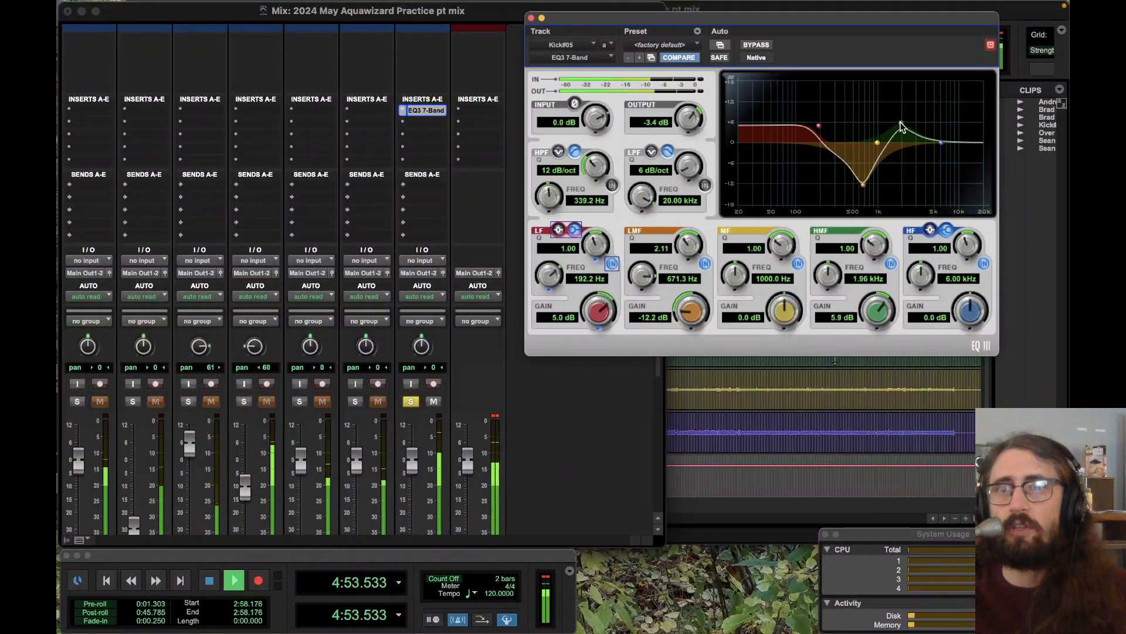
pyautogui.moveTo(821, 126); pyautogui.dragTo(821, 122)
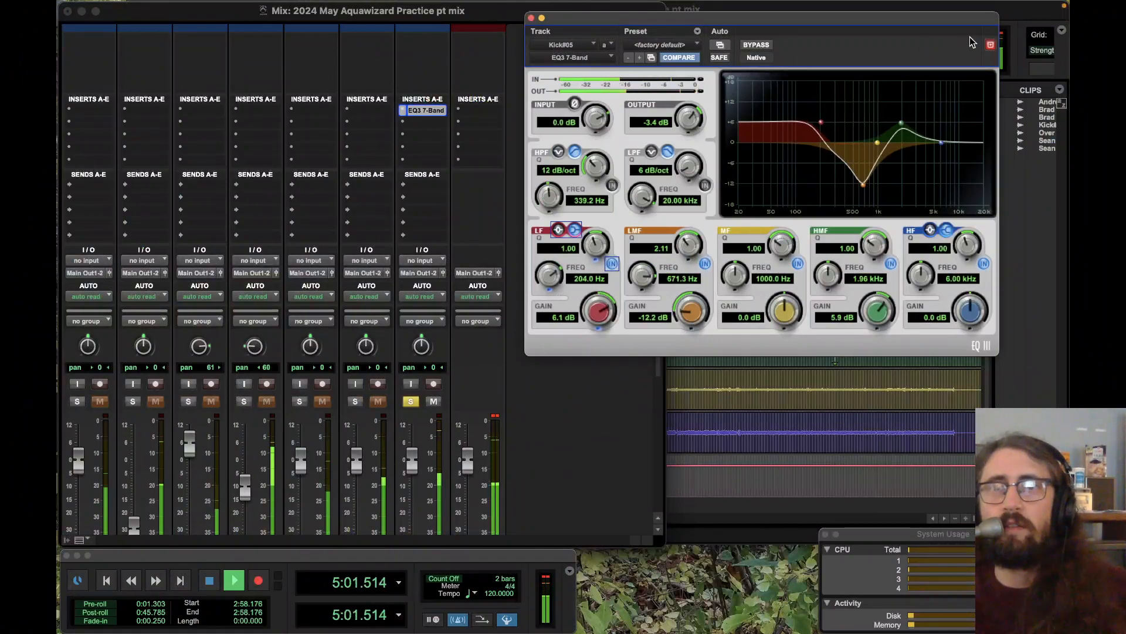
# Step: Compare the kick with its EQ bypassed and active, clear the master clip indicator, and lower the EQ output to -4.1 dB
pyautogui.click(757, 44)
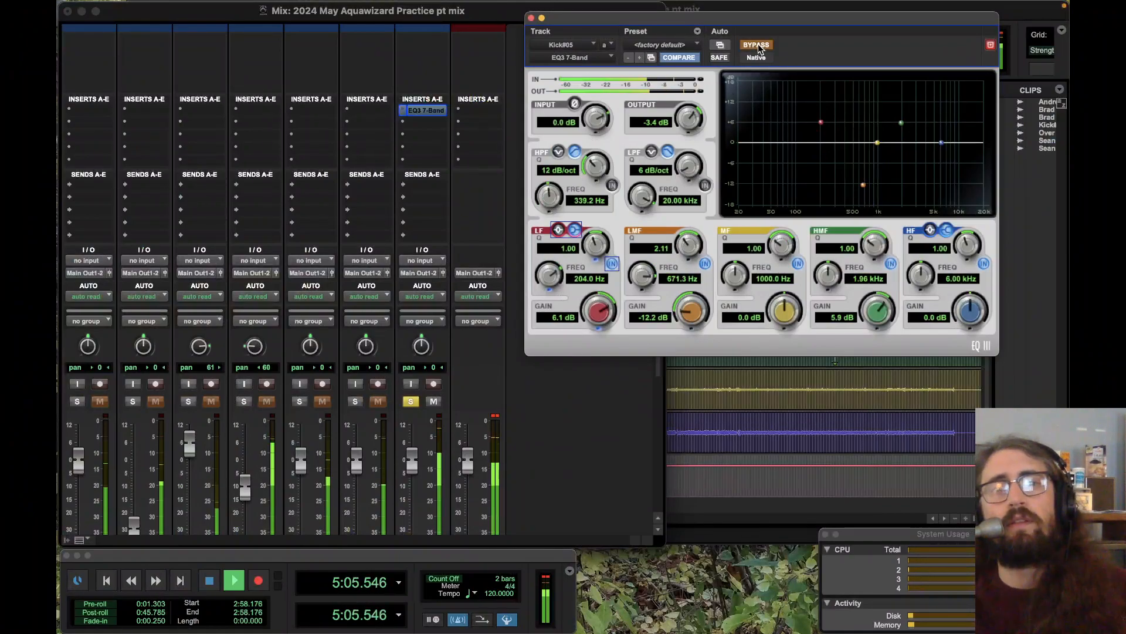
pyautogui.click(757, 45)
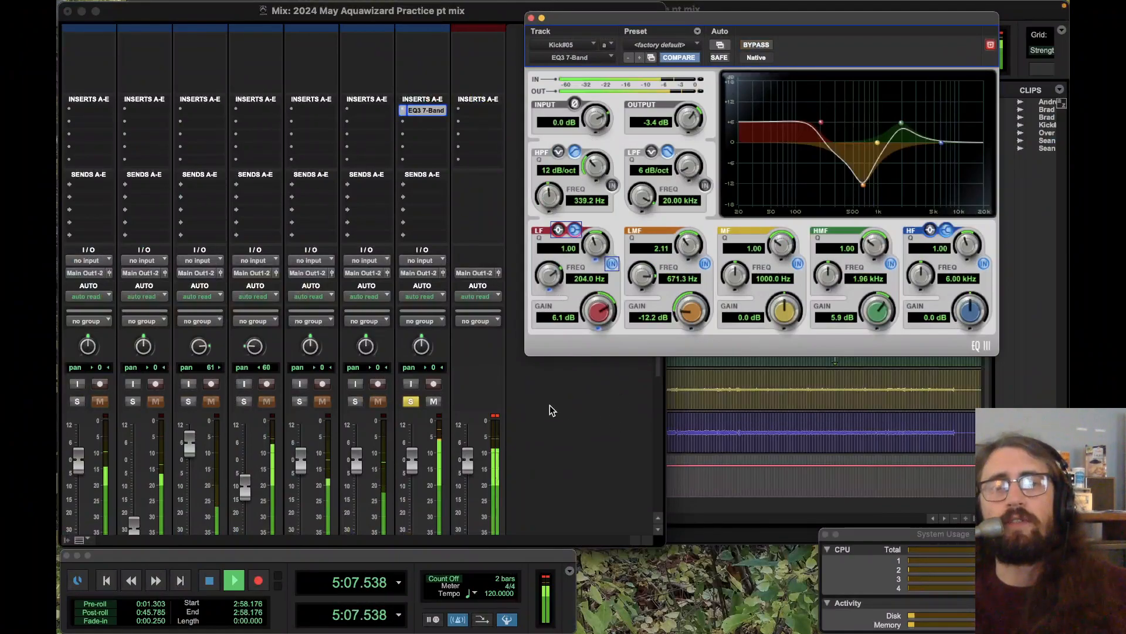
pyautogui.click(496, 417)
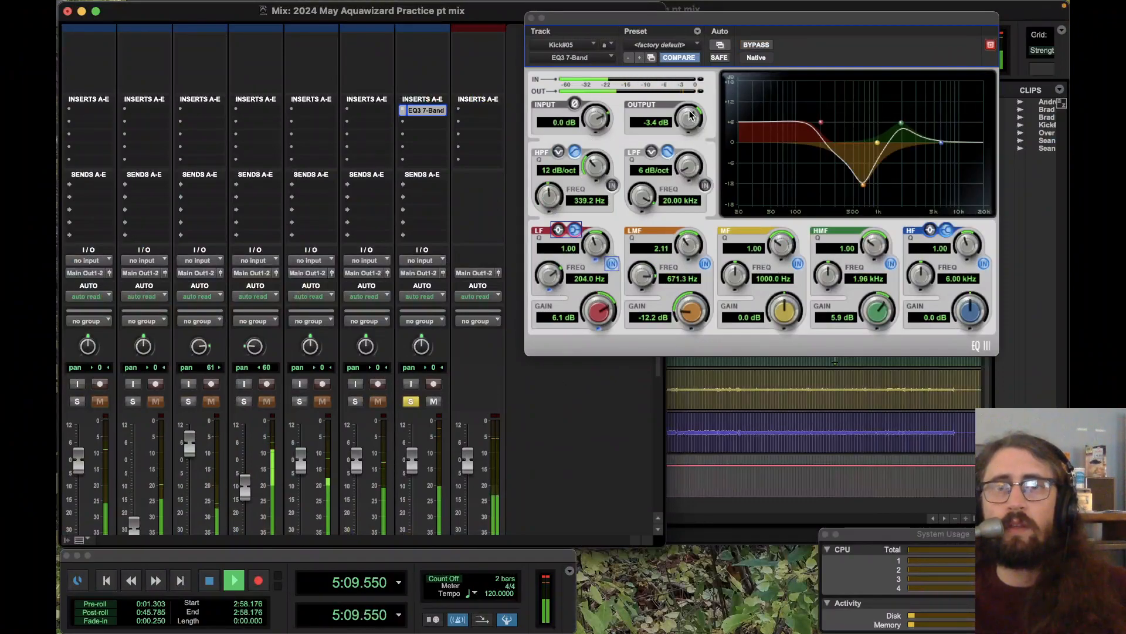
pyautogui.moveTo(689, 121); pyautogui.dragTo(687, 142)
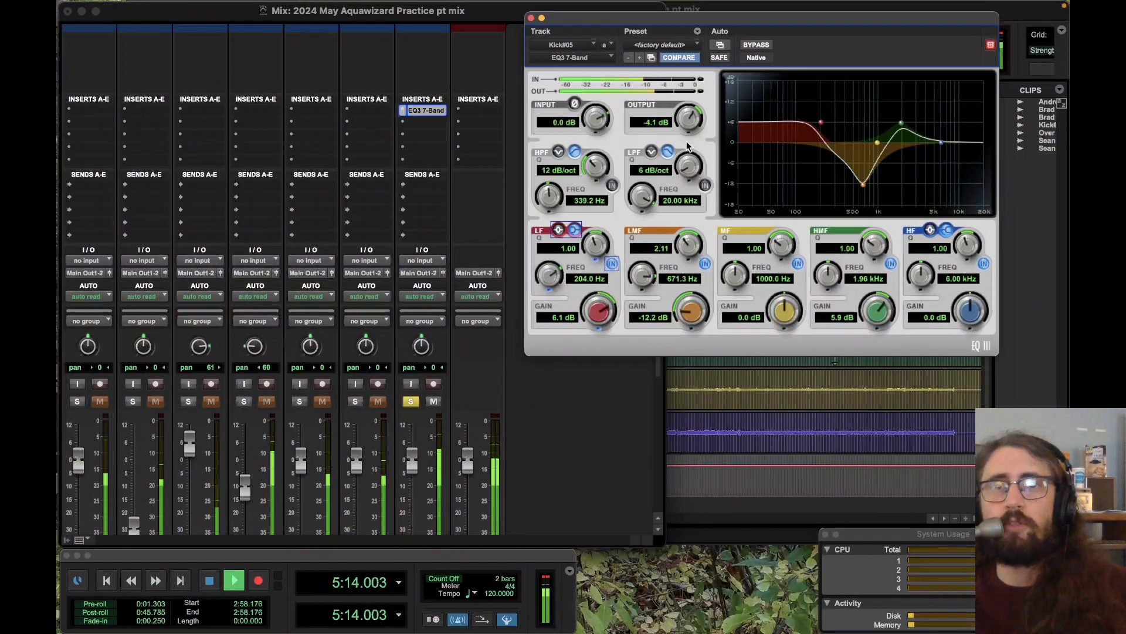
# Step: Insert the BF-76 (mono) dynamics plug-in in the kick track's second insert slot and reposition its window
pyautogui.click(402, 122)
pyautogui.moveTo(446, 124)
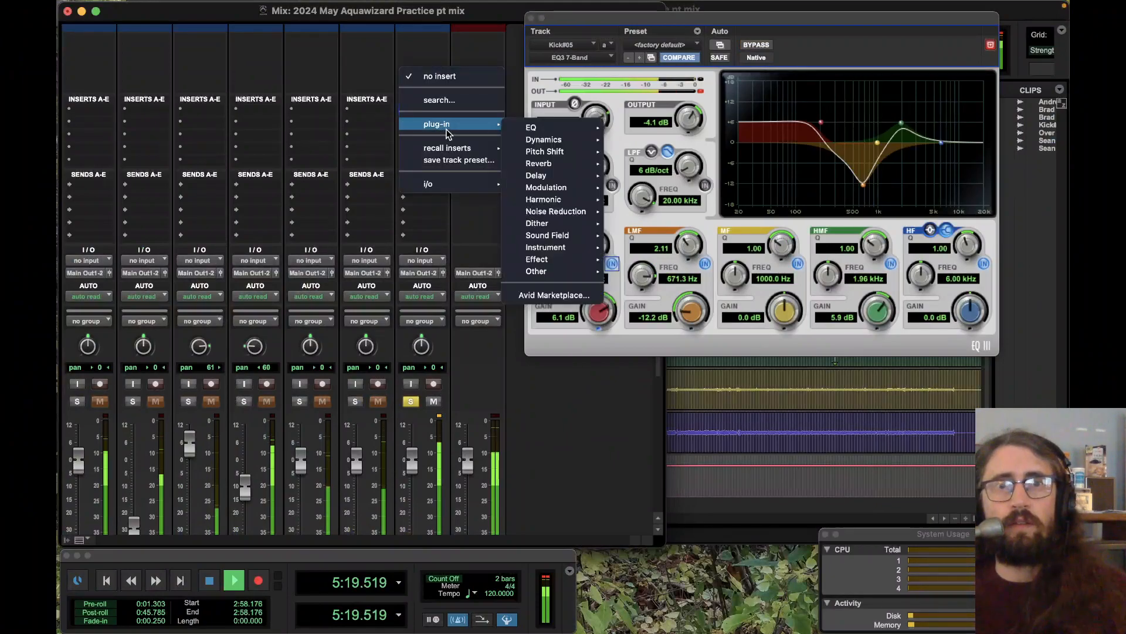
pyautogui.moveTo(572, 138)
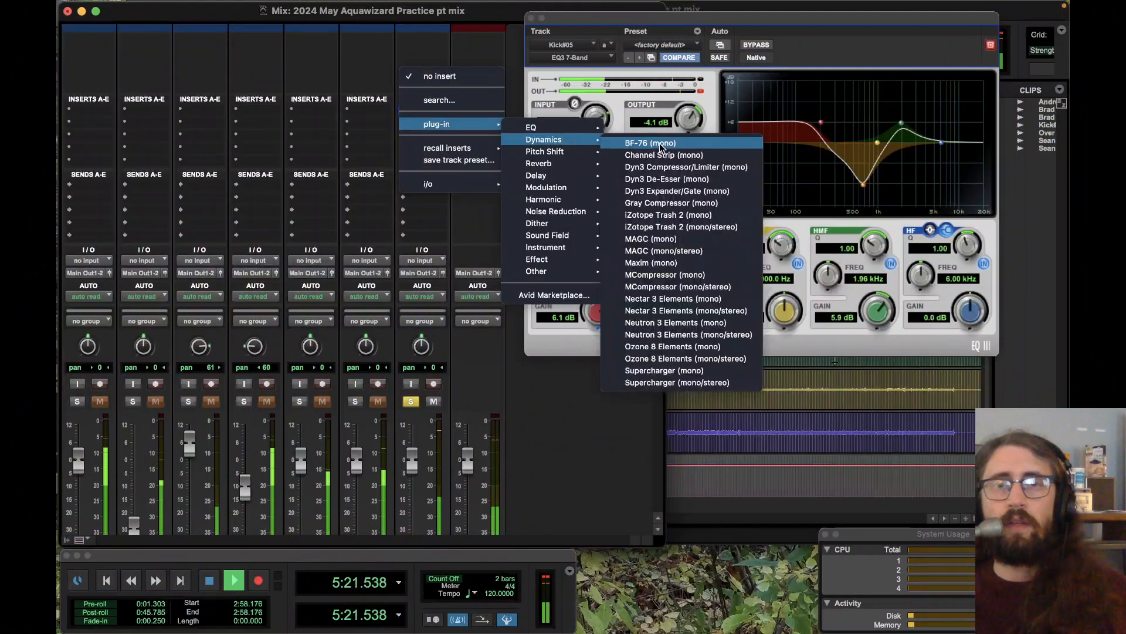
pyautogui.click(689, 143)
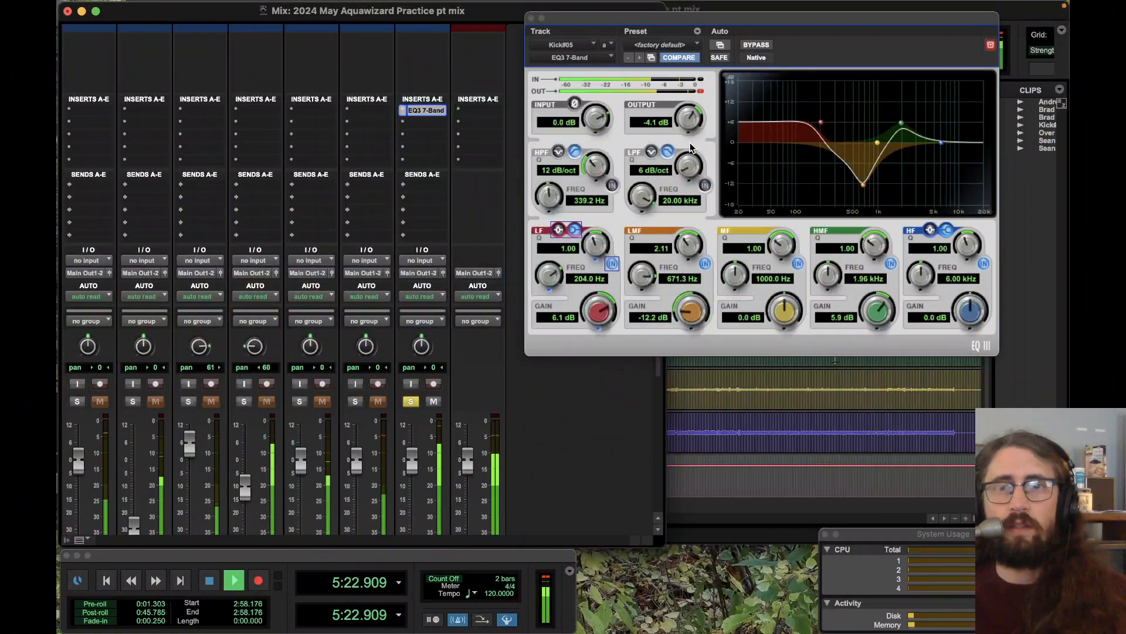
pyautogui.moveTo(769, 18); pyautogui.dragTo(727, 69)
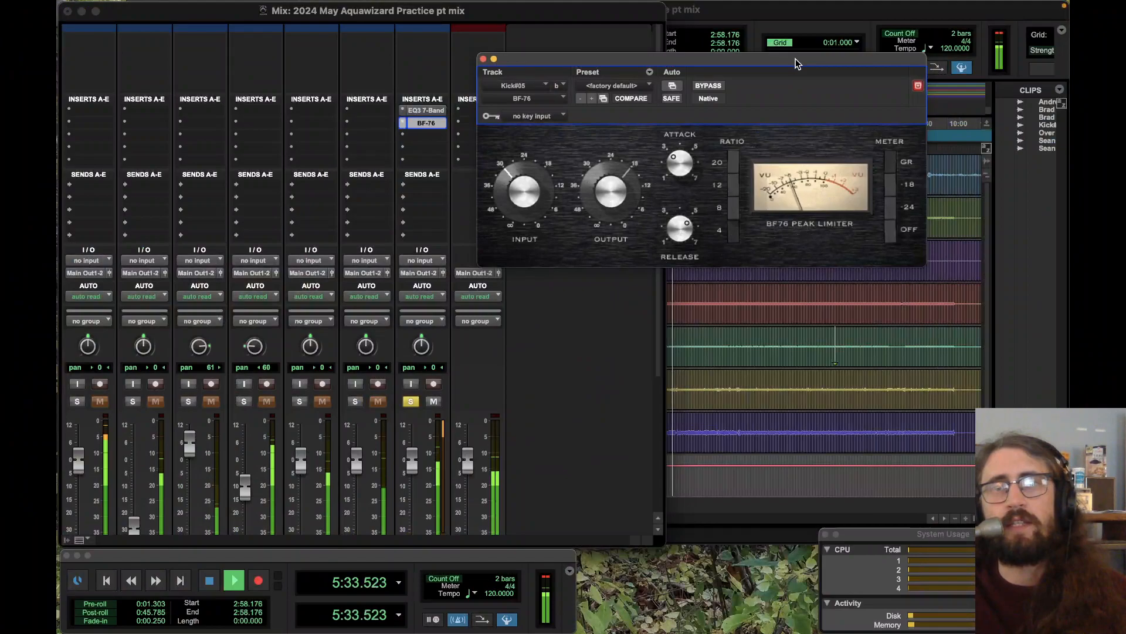
pyautogui.moveTo(796, 59)
pyautogui.mouseDown()
pyautogui.moveTo(789, 109)
pyautogui.moveTo(769, 64)
pyautogui.moveTo(790, 55)
pyautogui.mouseUp()
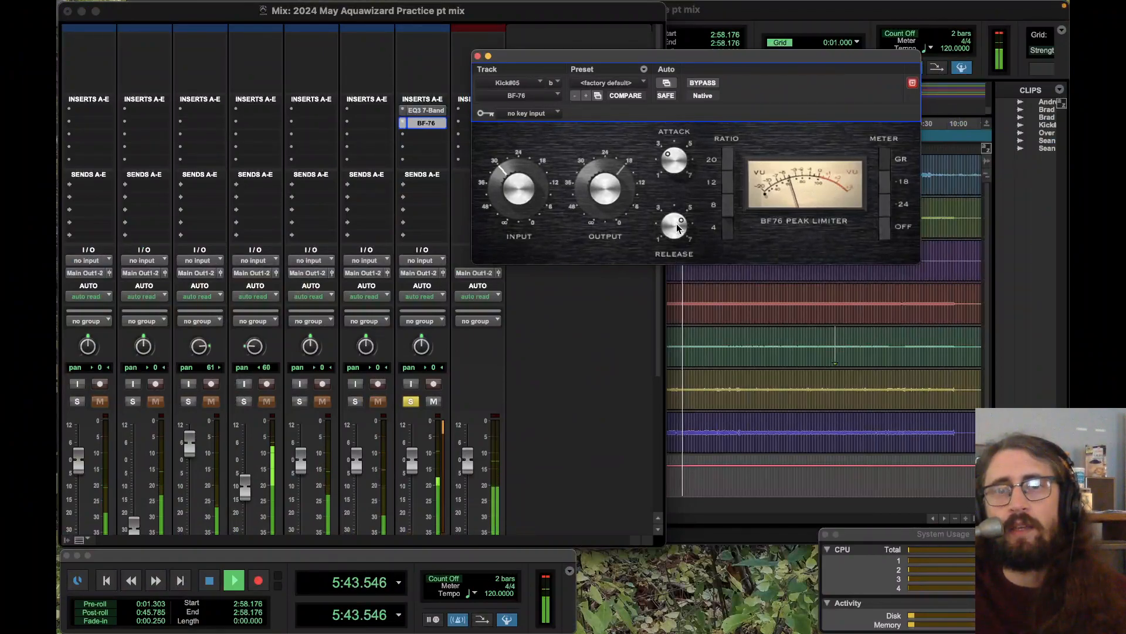
# Step: Try the kick BF-76 with a release near 7 and the attack swept between its 1 and 7 extremes
pyautogui.moveTo(679, 229); pyautogui.dragTo(676, 215)
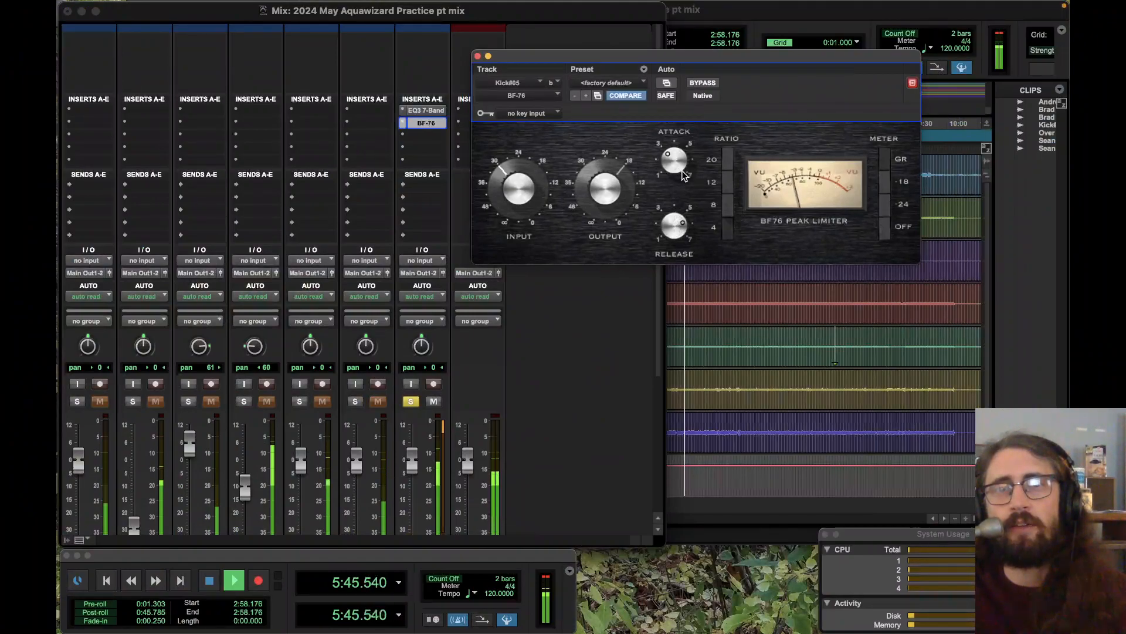
pyautogui.moveTo(676, 151); pyautogui.dragTo(680, 88)
pyautogui.moveTo(677, 227); pyautogui.dragTo(671, 180)
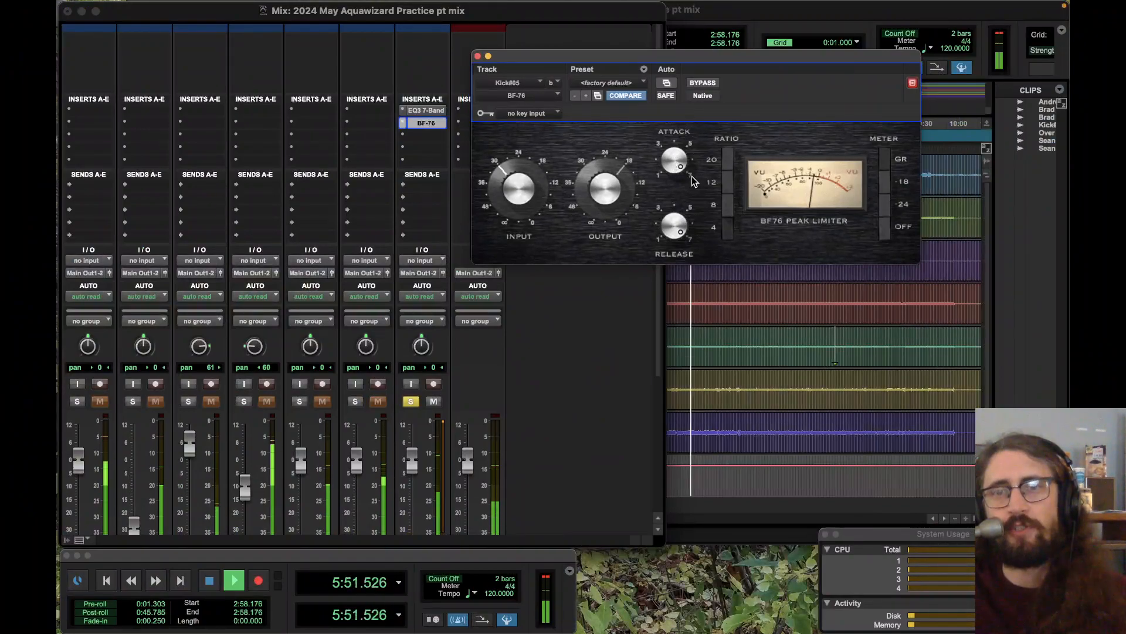
pyautogui.moveTo(684, 161); pyautogui.dragTo(674, 327)
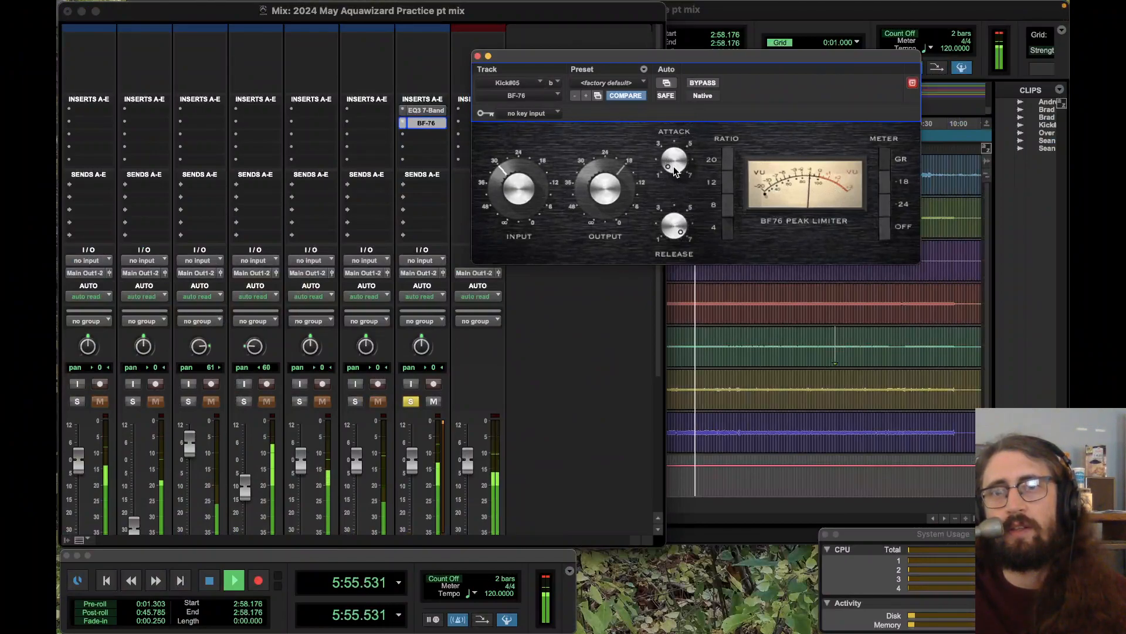
pyautogui.moveTo(675, 169); pyautogui.dragTo(671, 5)
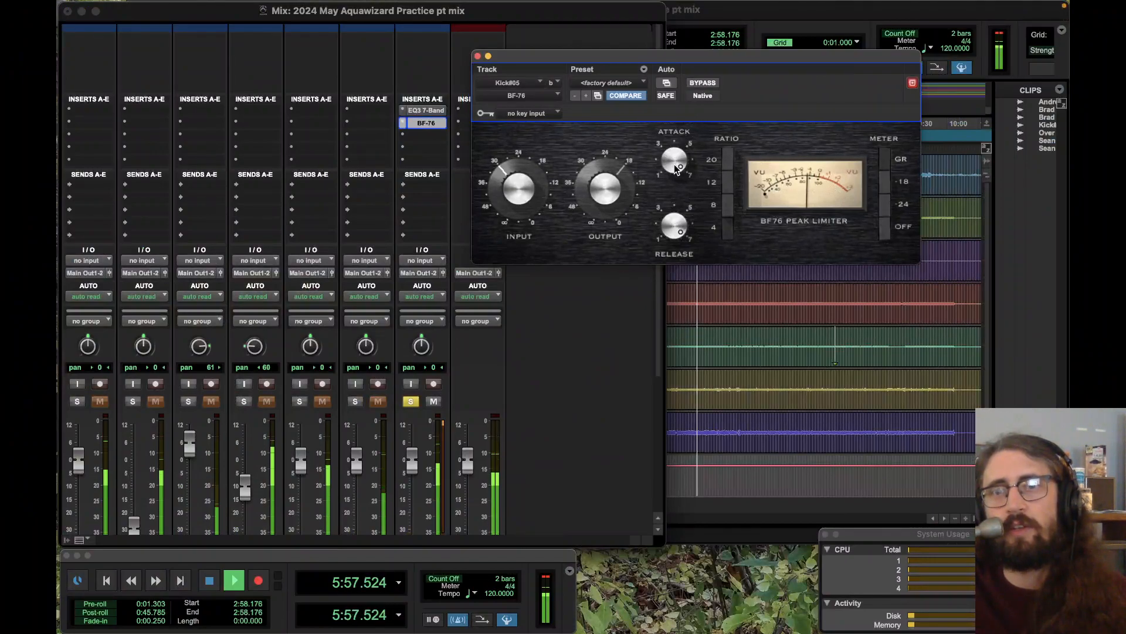
# Step: Set the kick BF-76's attack and release both to about 5, and raise its input to just below the 24 mark
pyautogui.moveTo(679, 167); pyautogui.dragTo(673, 141)
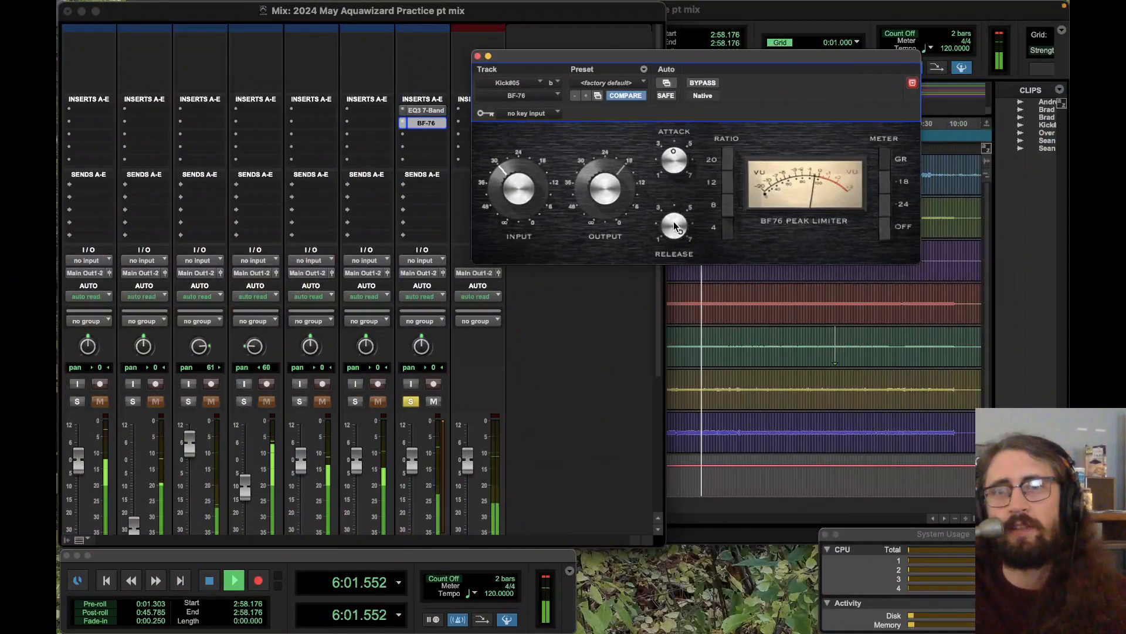
pyautogui.moveTo(676, 297); pyautogui.dragTo(681, 417)
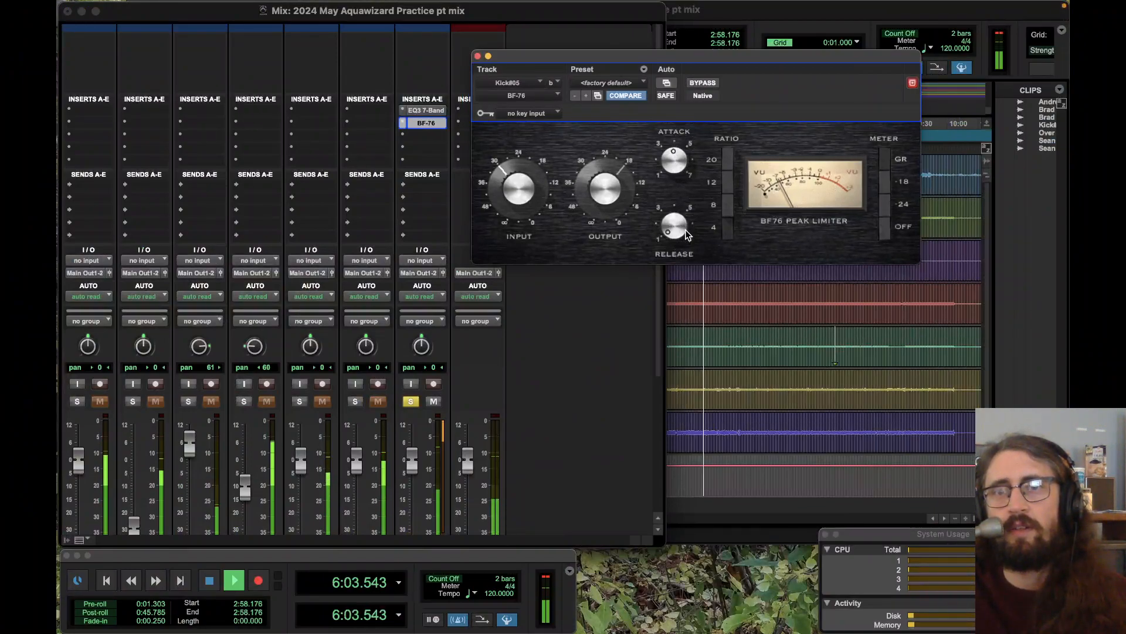
pyautogui.moveTo(674, 229); pyautogui.dragTo(674, 158)
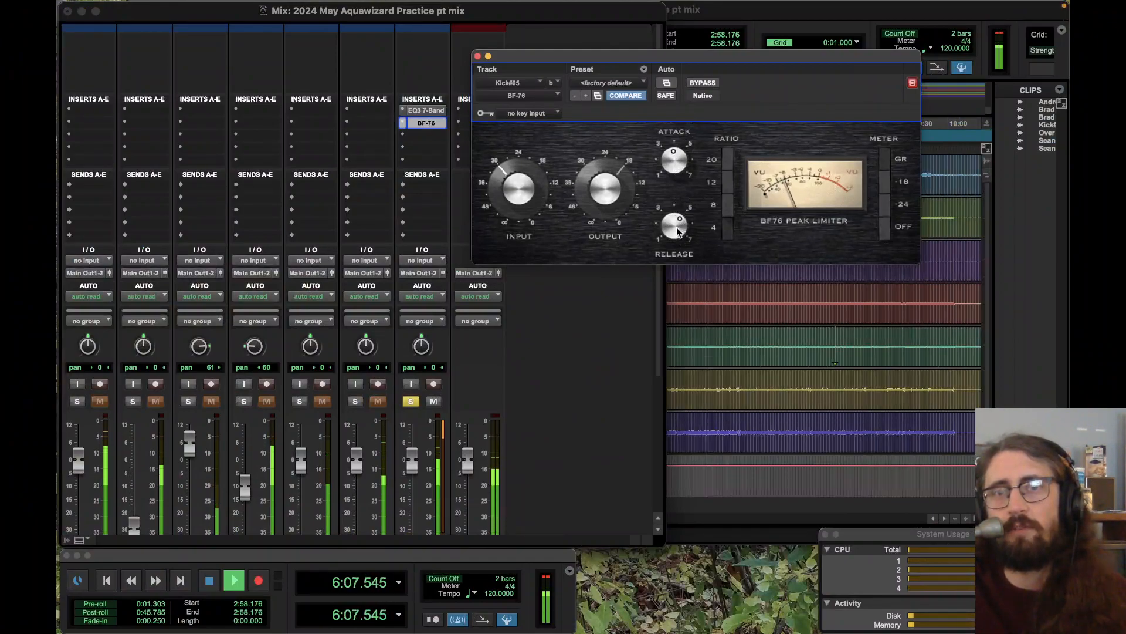
pyautogui.moveTo(671, 164); pyautogui.dragTo(675, 164)
pyautogui.moveTo(519, 202); pyautogui.dragTo(519, 185)
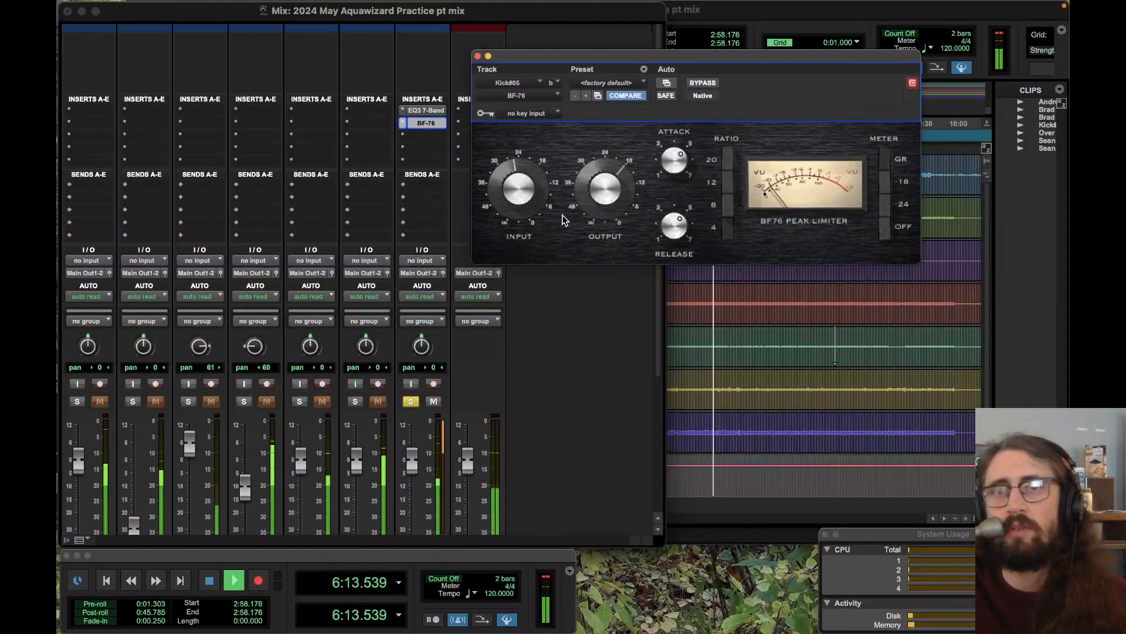
# Step: Move the kick BF-76's release toward 7, and test the attack near 1 before returning it to about 5
pyautogui.moveTo(672, 236); pyautogui.dragTo(674, 216)
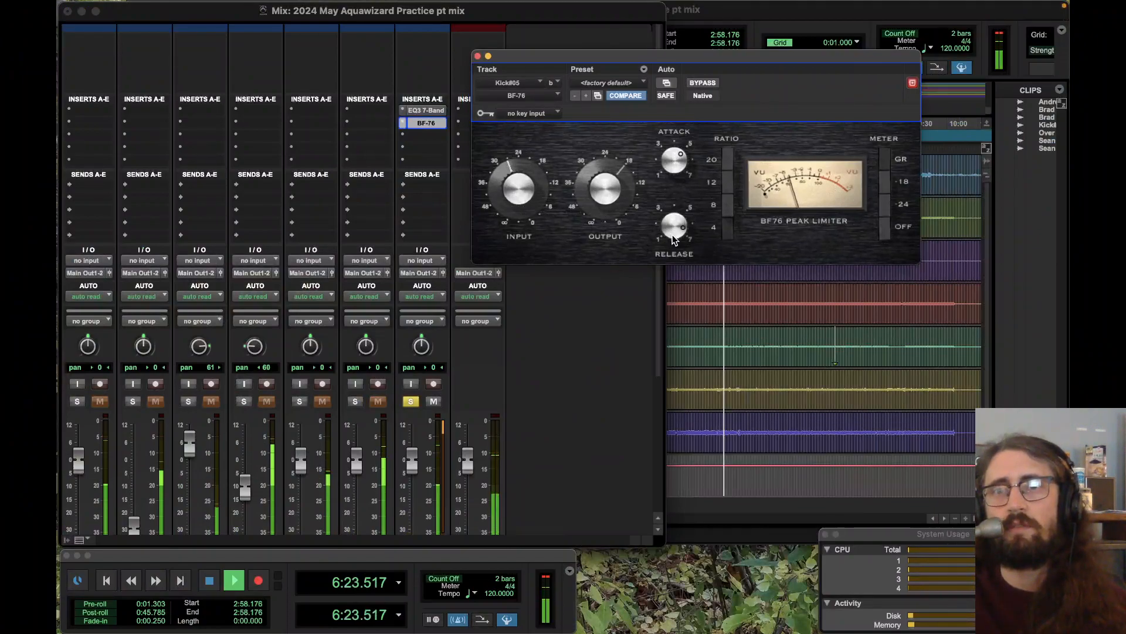
pyautogui.moveTo(678, 234); pyautogui.dragTo(674, 256)
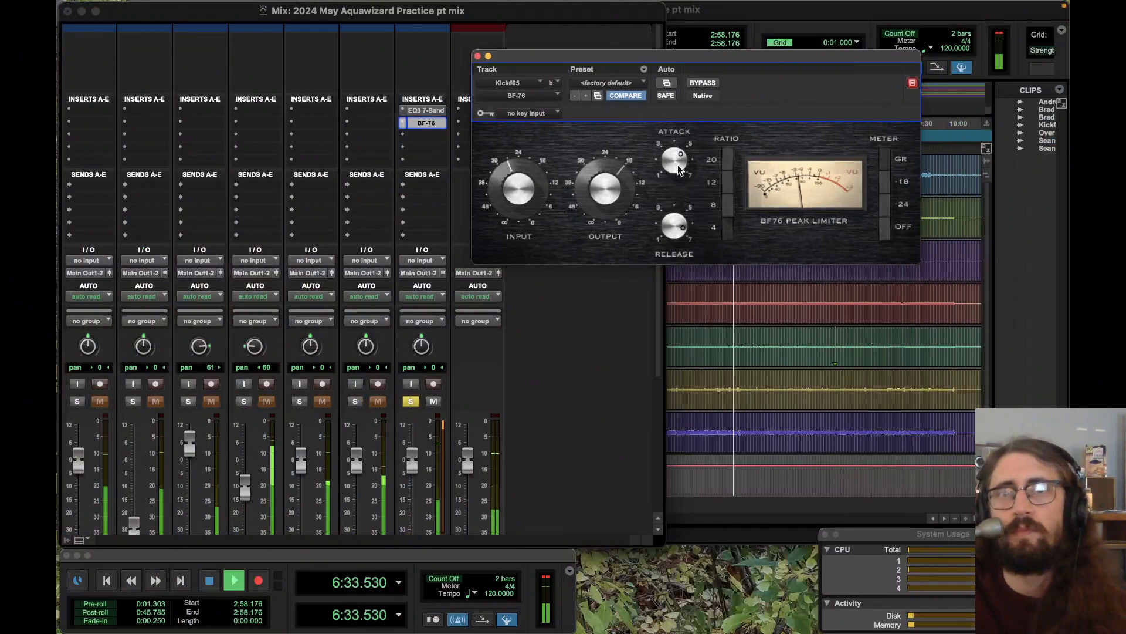
pyautogui.moveTo(678, 166); pyautogui.dragTo(675, 209)
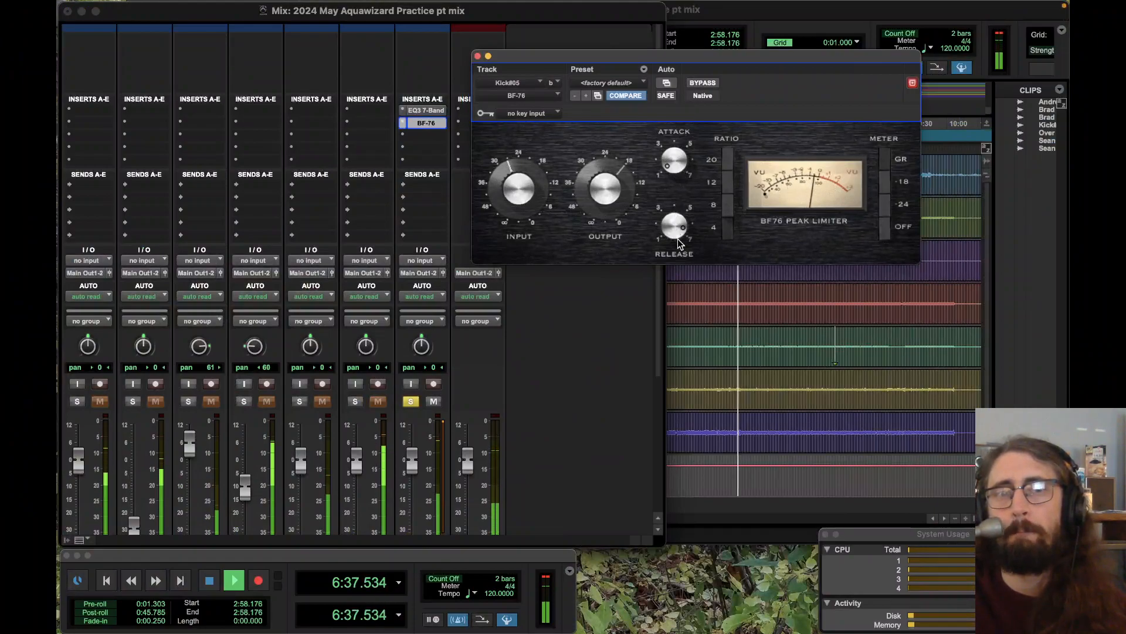
pyautogui.moveTo(679, 170); pyautogui.dragTo(682, 151)
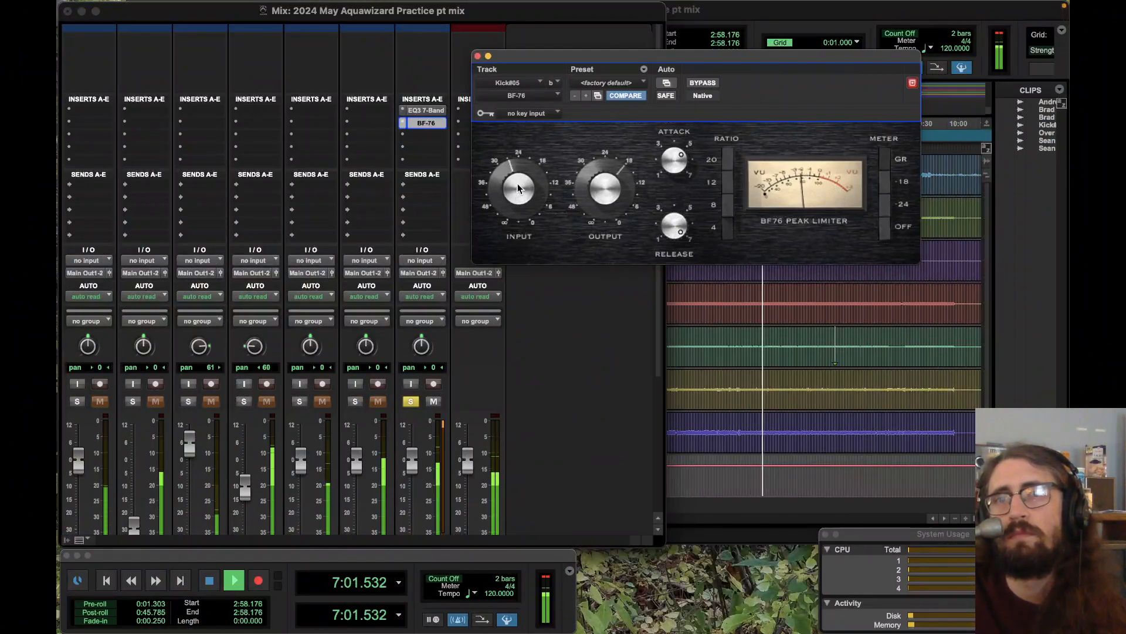
pyautogui.click(416, 124)
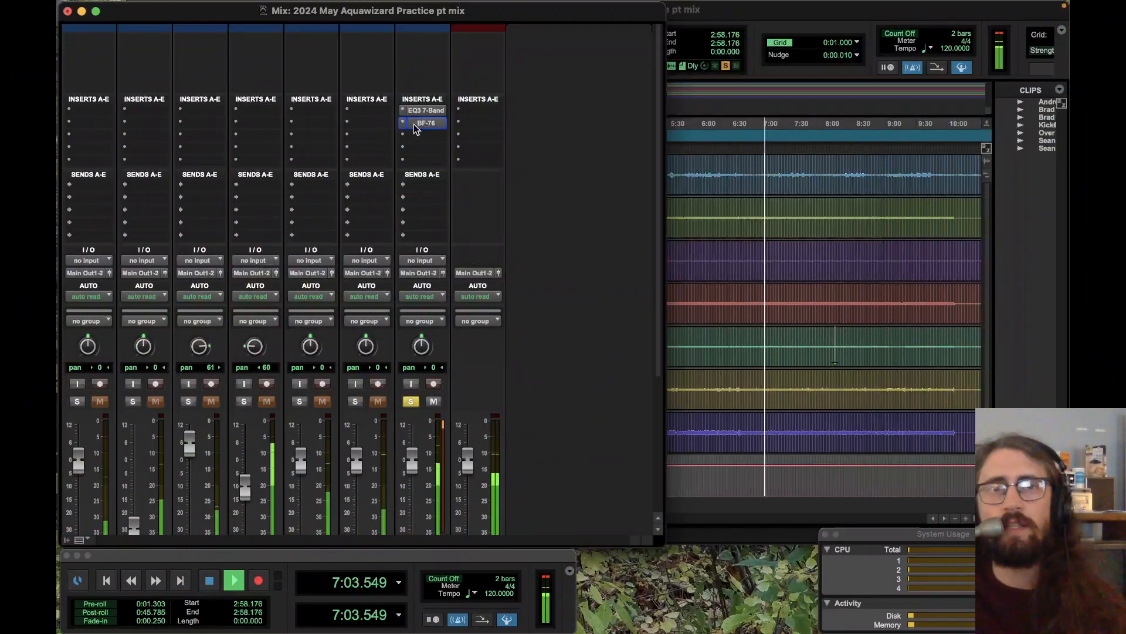
pyautogui.click(416, 124)
pyautogui.rightClick(416, 126)
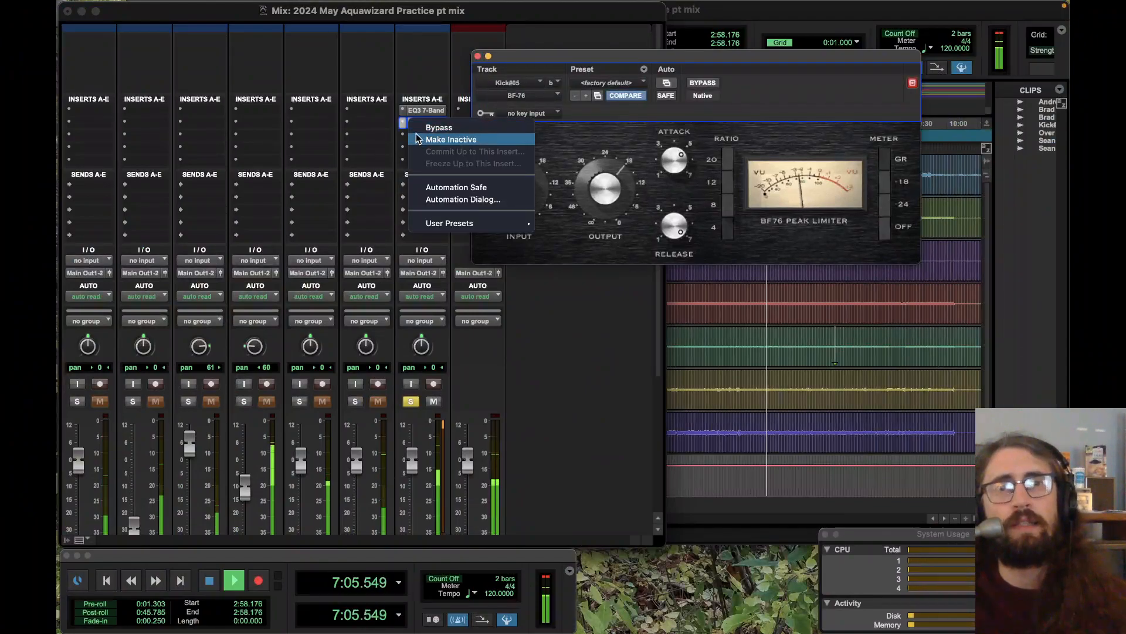
pyautogui.click(423, 139)
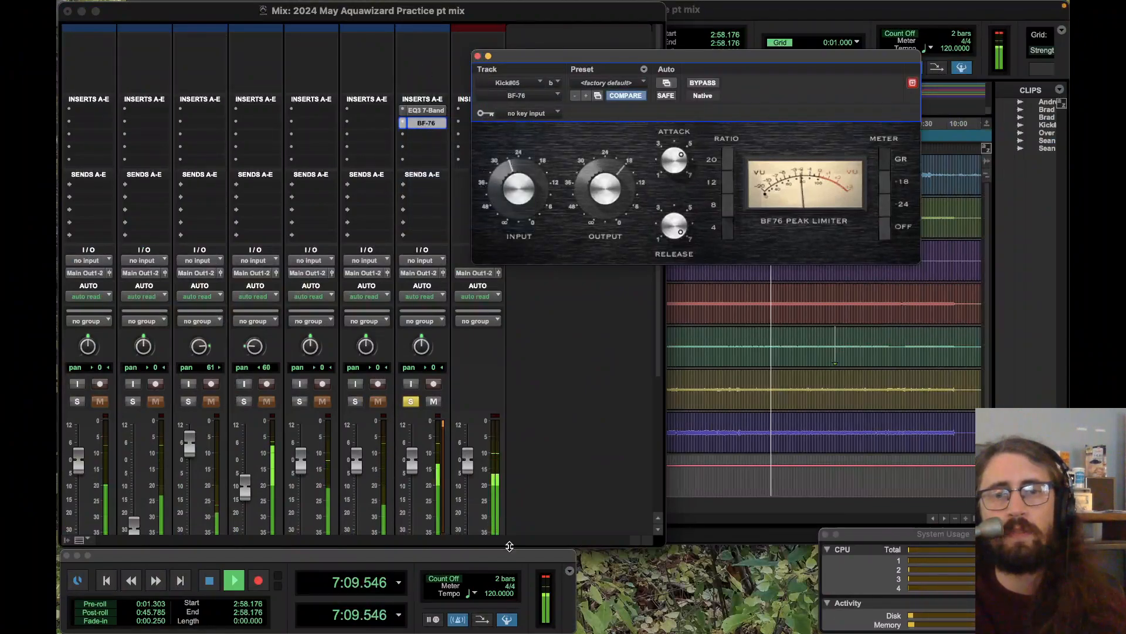
# Step: Raise the kick BF-76's input slightly past the 24 mark, lower its output to about 20, and compare it bypassed and active
pyautogui.click(546, 577)
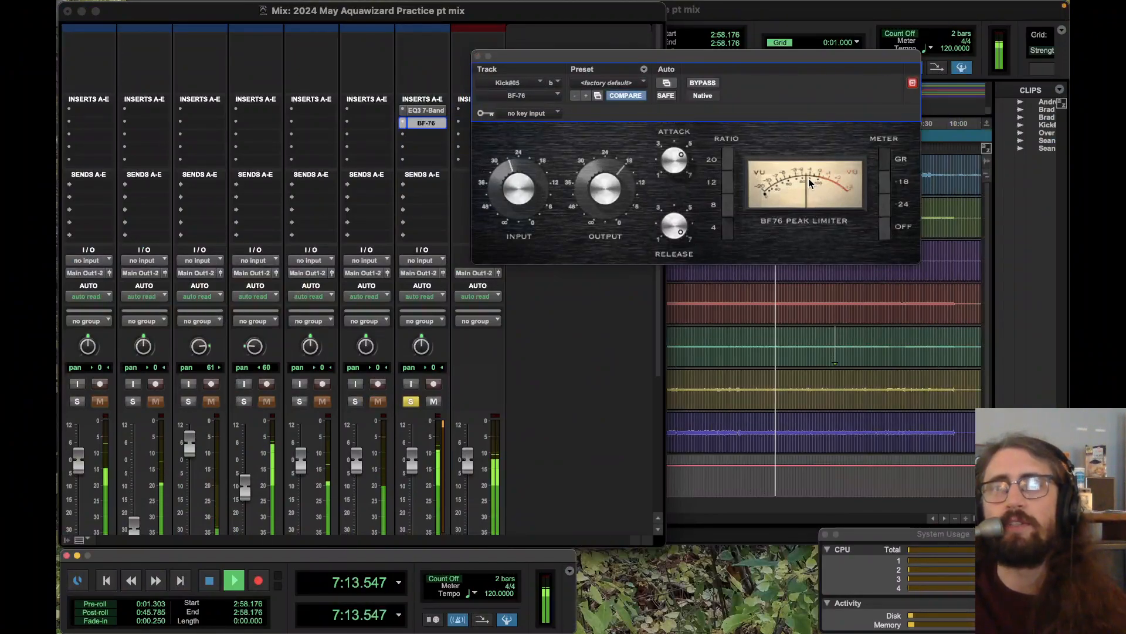
pyautogui.click(520, 198)
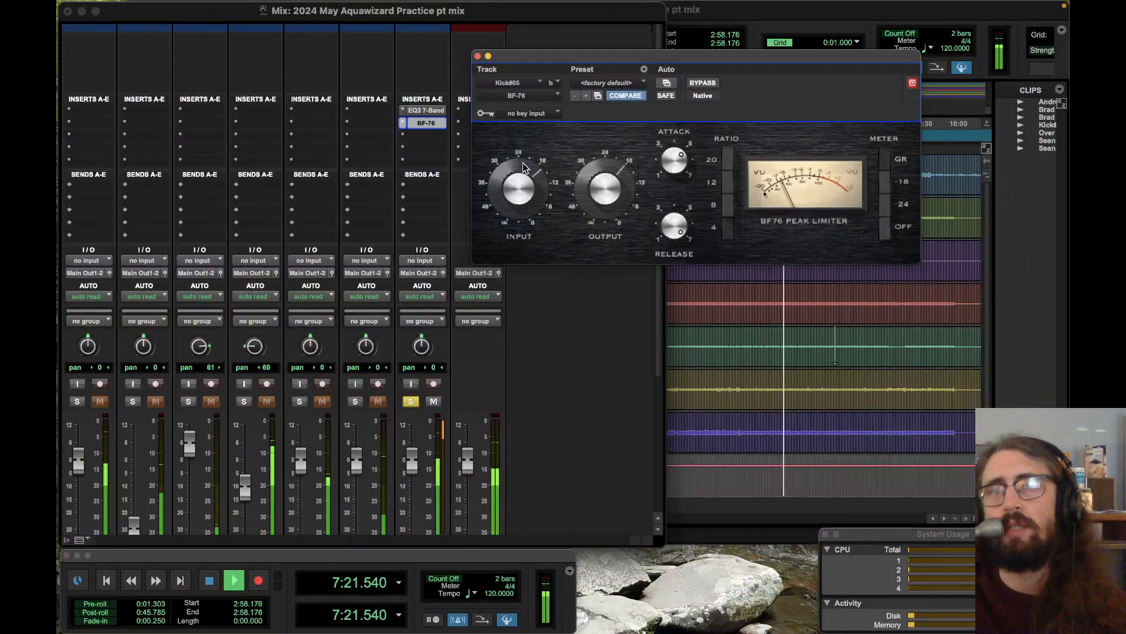
pyautogui.moveTo(522, 165); pyautogui.dragTo(522, 200)
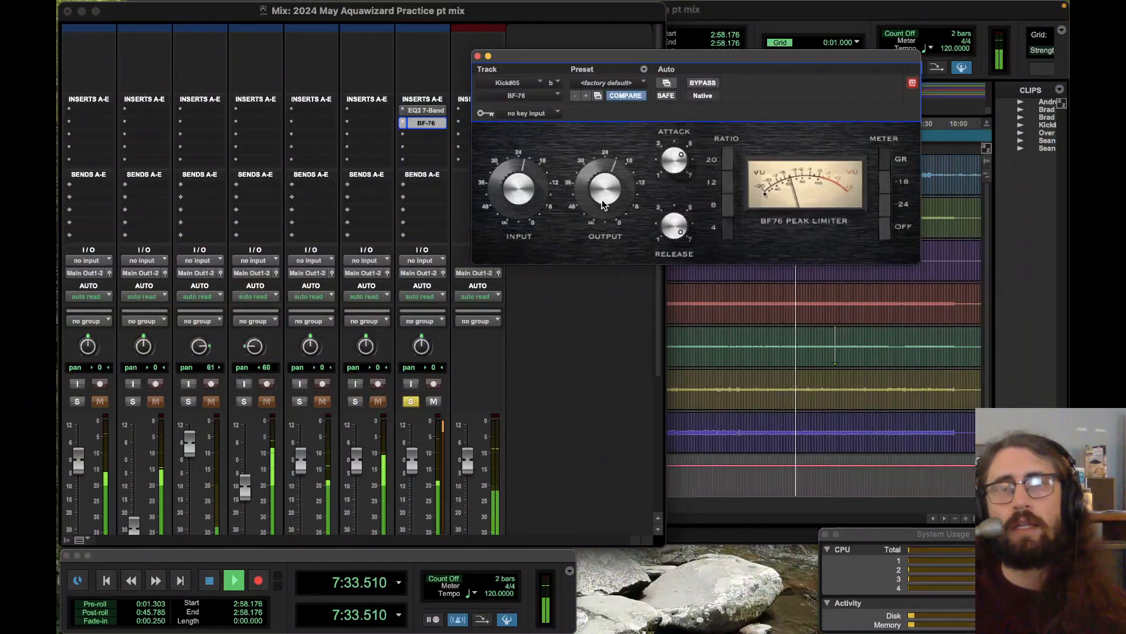
pyautogui.click(698, 84)
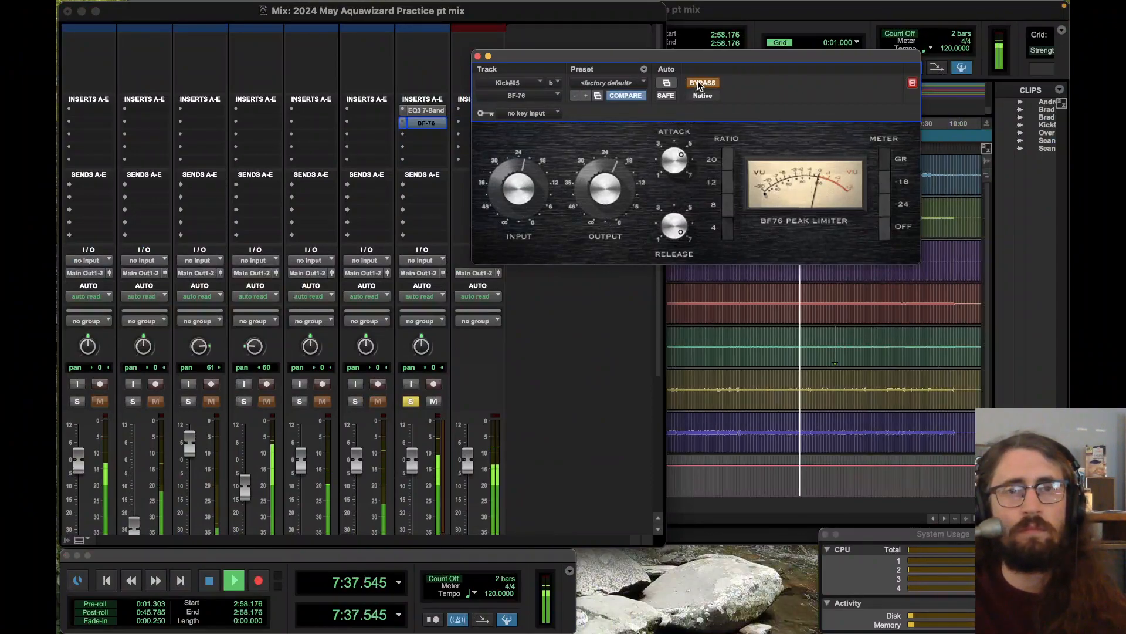
pyautogui.click(698, 84)
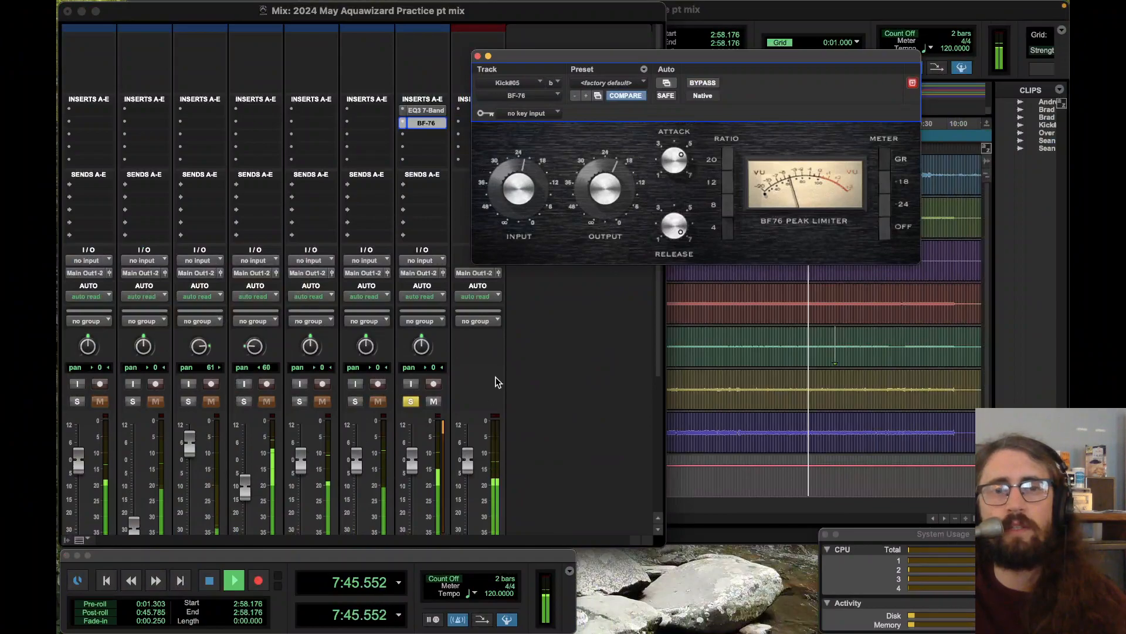
# Step: Solo the Over Heads track together with the kick and set its fader to -0.6 dB
pyautogui.scroll(-3, 599, 321)
pyautogui.click(414, 376)
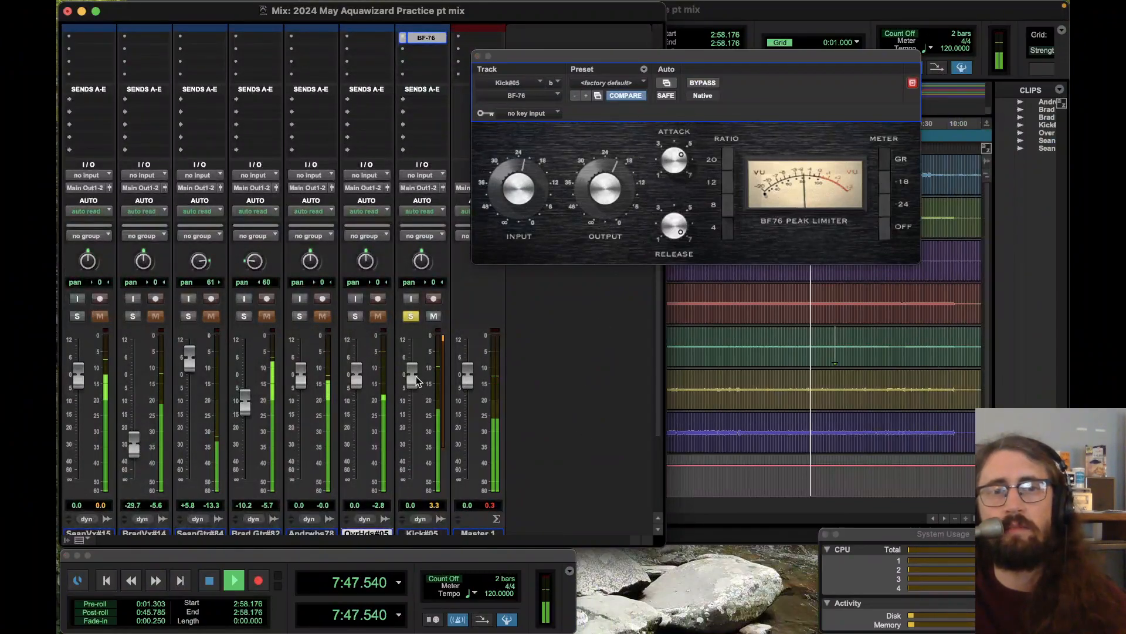
pyautogui.moveTo(359, 376)
pyautogui.mouseDown()
pyautogui.moveTo(358, 476)
pyautogui.moveTo(359, 383)
pyautogui.mouseUp()
pyautogui.hotkey('shift', 's')
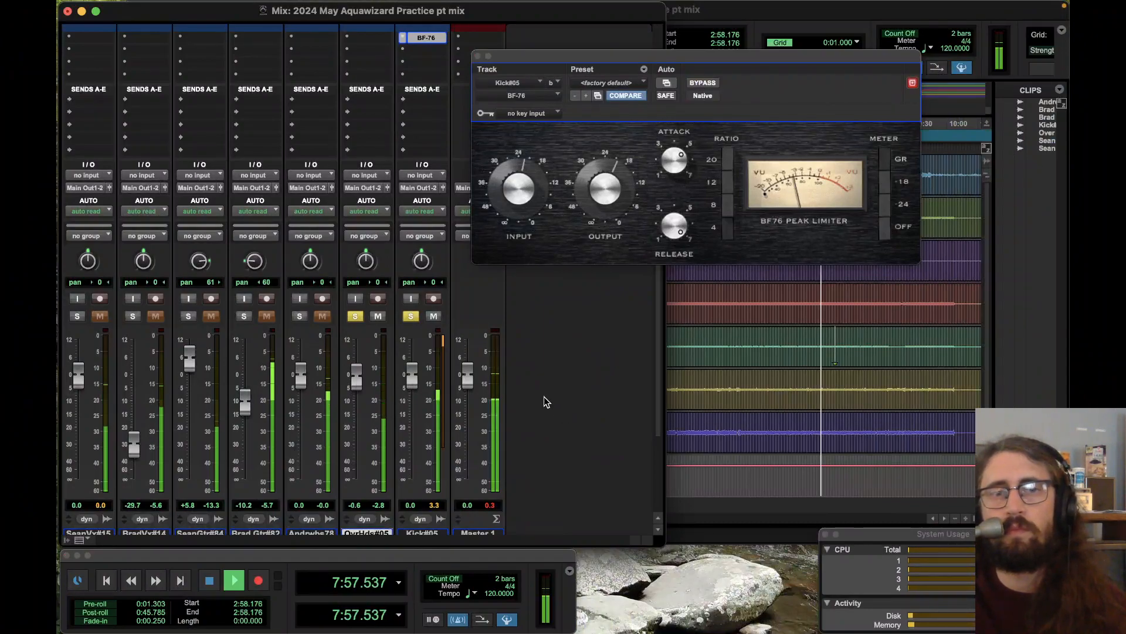
# Step: Move the open plug-in window clear of the inserts and add a BF-76 limiter to the Over Heads track's first insert slot
pyautogui.scroll(3, 548, 397)
pyautogui.moveTo(479, 79); pyautogui.dragTo(553, 65)
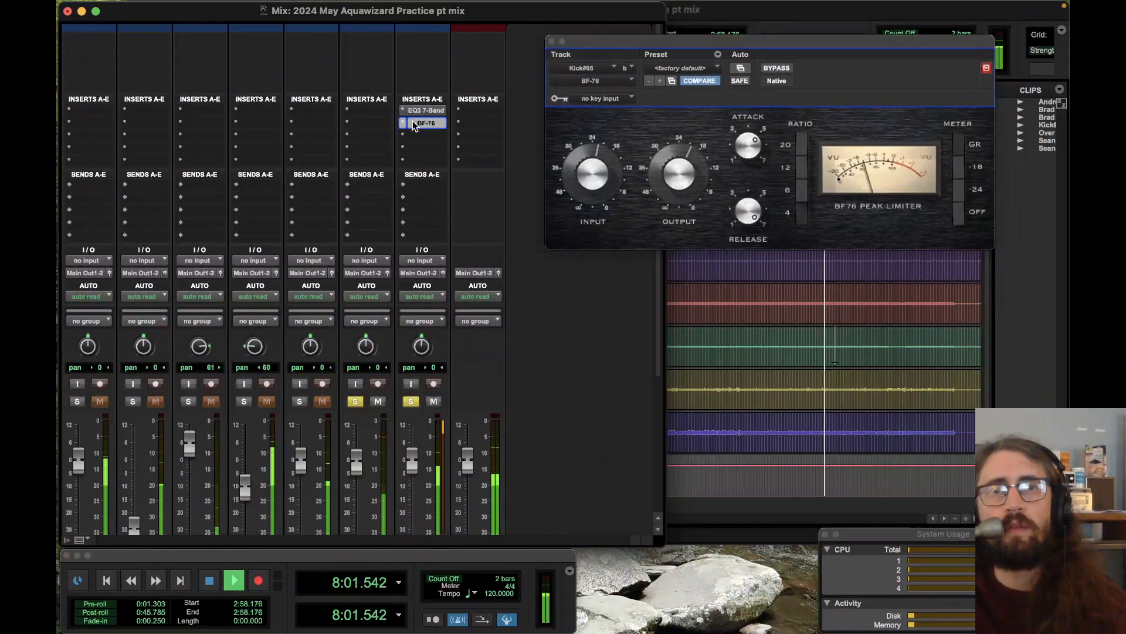
pyautogui.click(353, 114)
pyautogui.moveTo(403, 111)
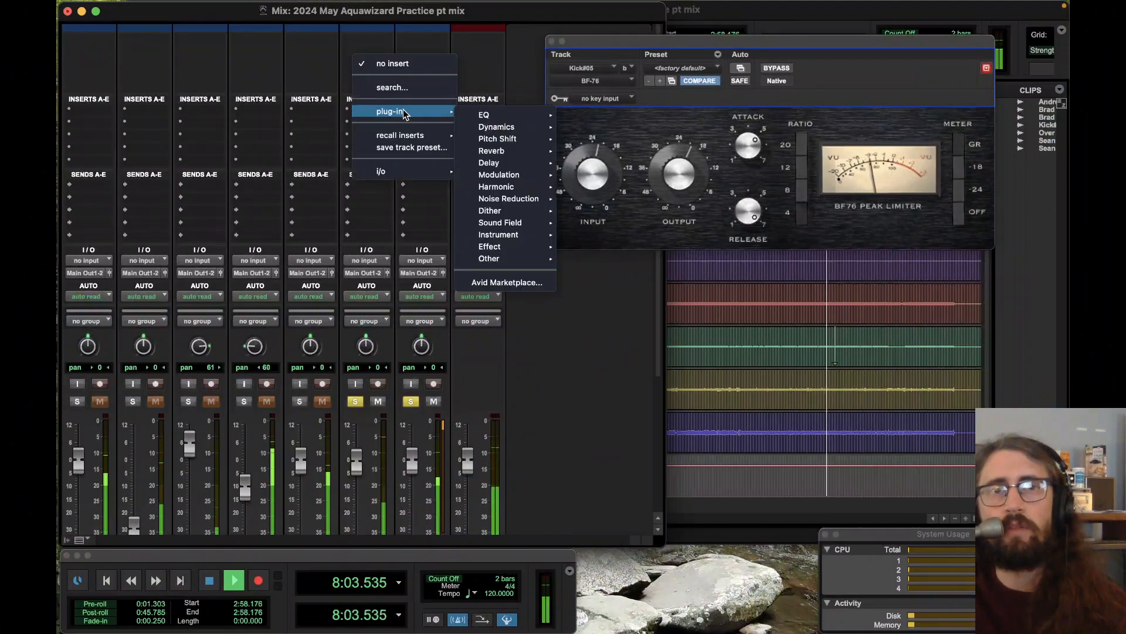
pyautogui.moveTo(499, 127)
pyautogui.click(608, 129)
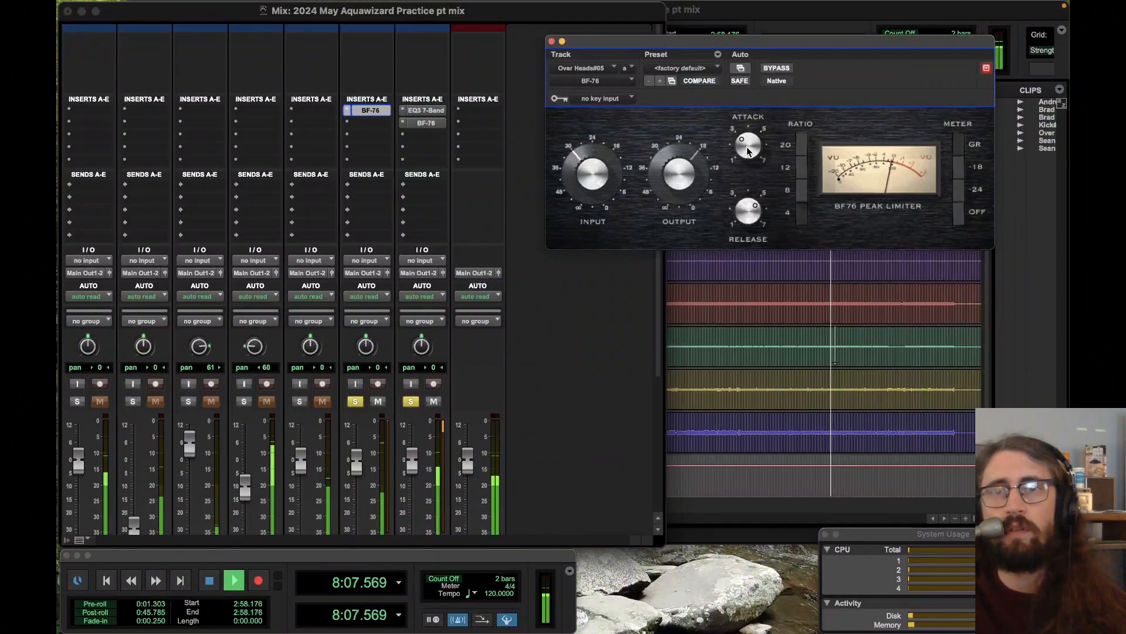
pyautogui.click(749, 211)
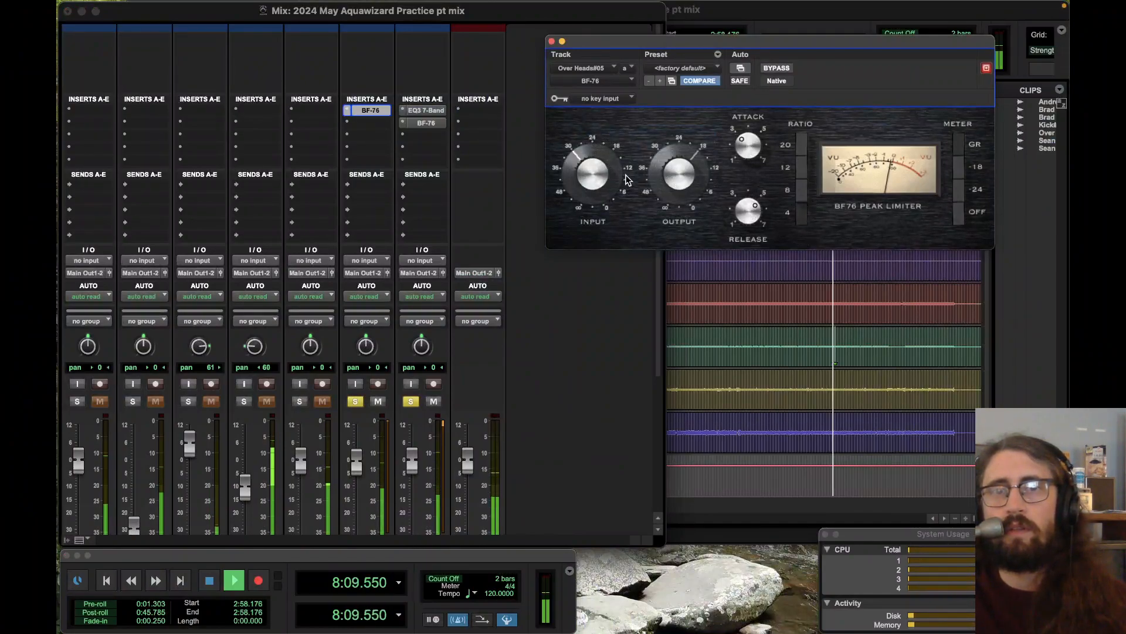
# Step: On the Over Heads BF-76, set the input to about 24, the attack to about 4 and the output to about 21
pyautogui.moveTo(590, 181); pyautogui.dragTo(589, 168)
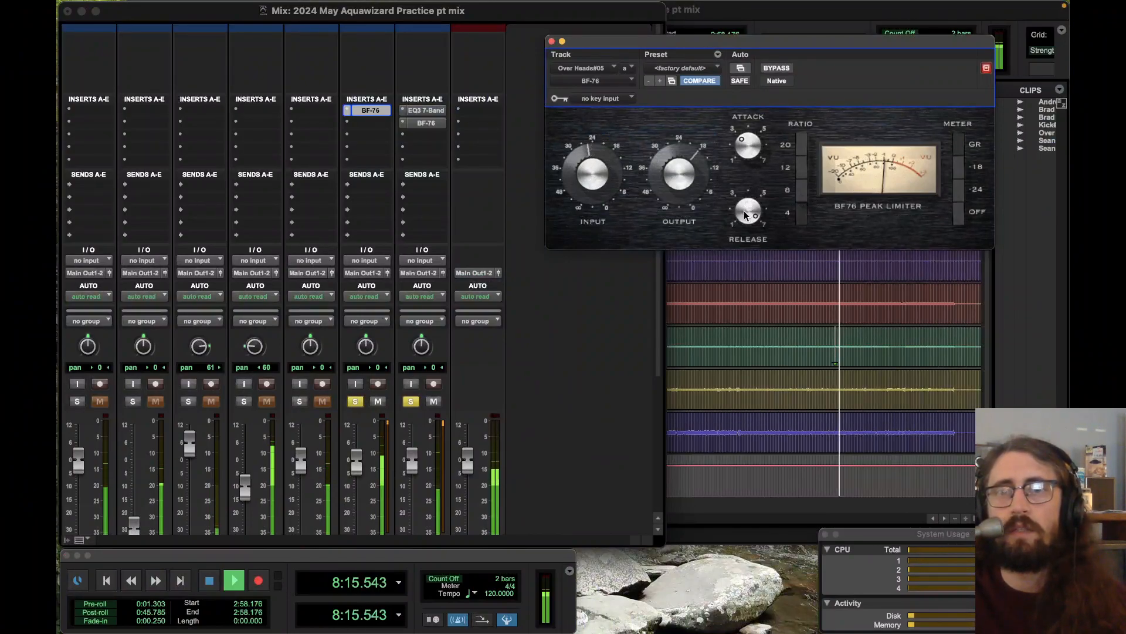
pyautogui.moveTo(751, 141); pyautogui.dragTo(751, 124)
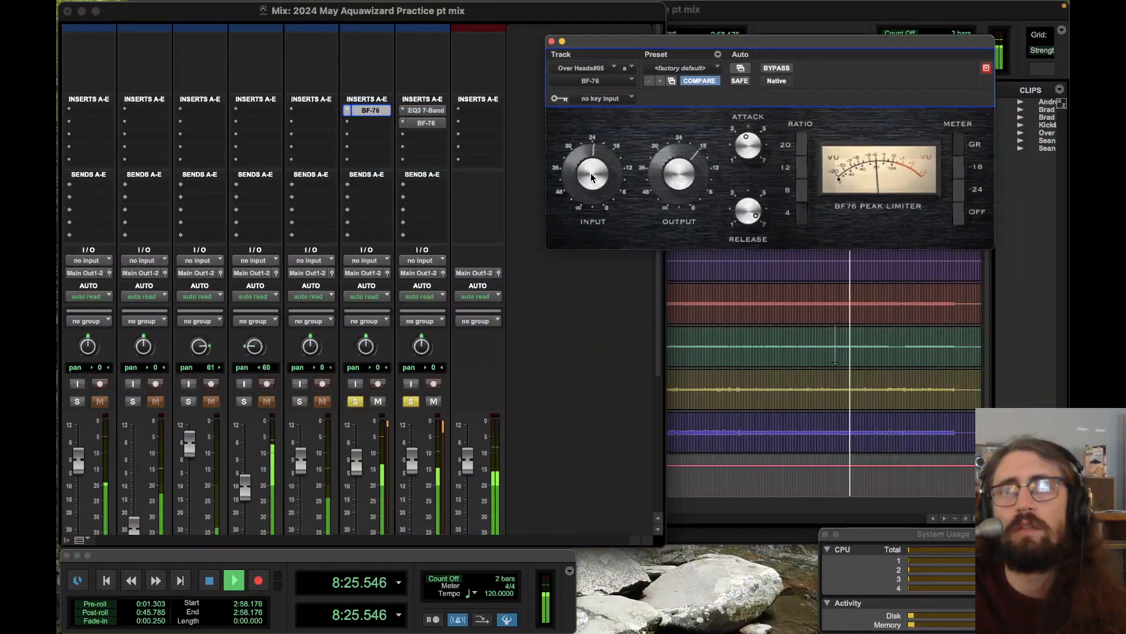
pyautogui.moveTo(679, 174); pyautogui.dragTo(679, 183)
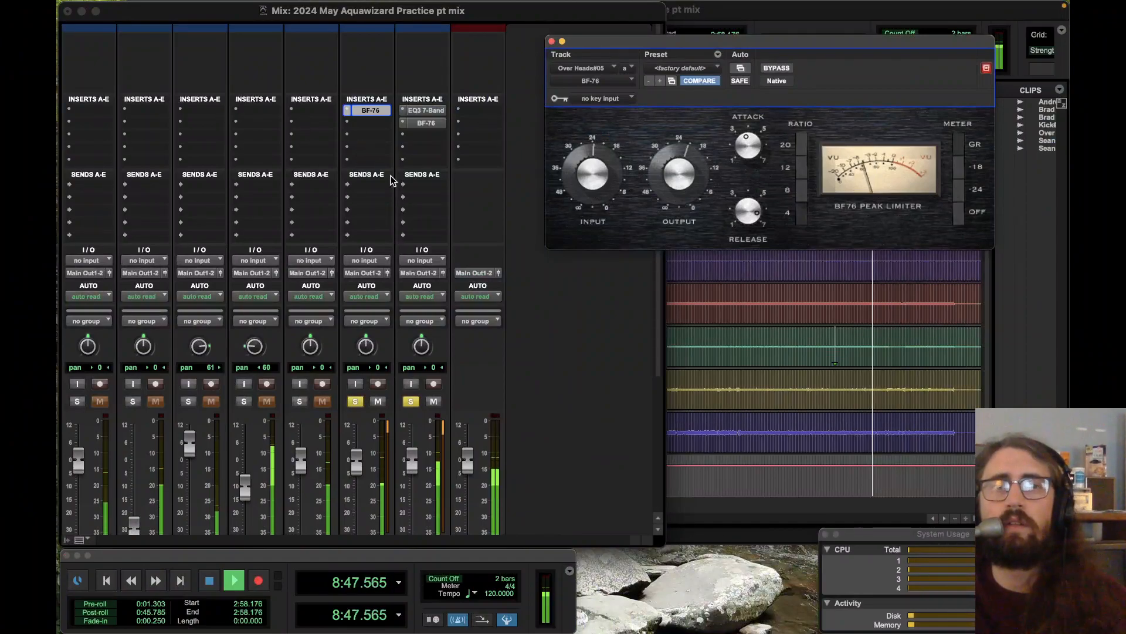
# Step: Add an EQ3 7-Band to the Over Heads track's second insert and enable its high-pass filter at 18 dB/oct and 117.1 Hz
pyautogui.click(348, 123)
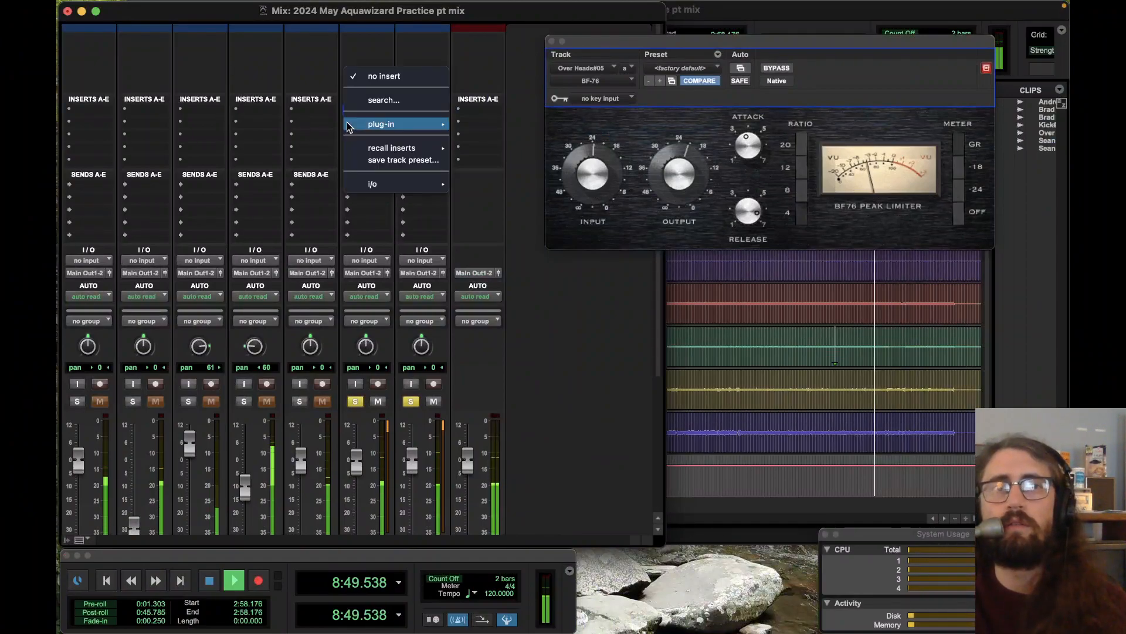
pyautogui.moveTo(384, 124)
pyautogui.moveTo(493, 127)
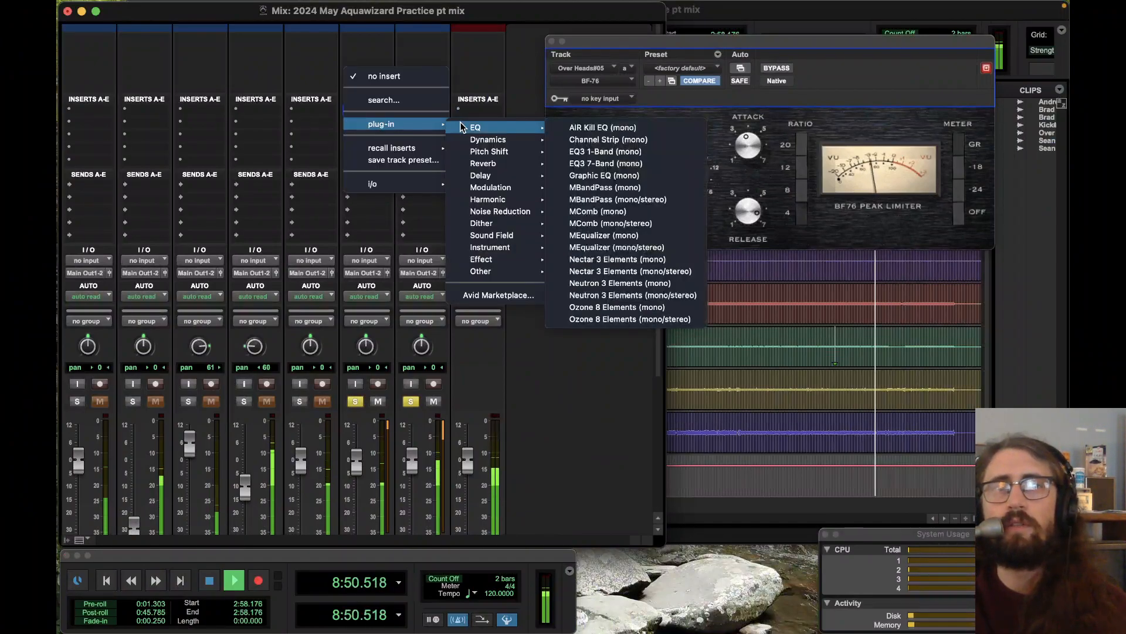
pyautogui.click(616, 163)
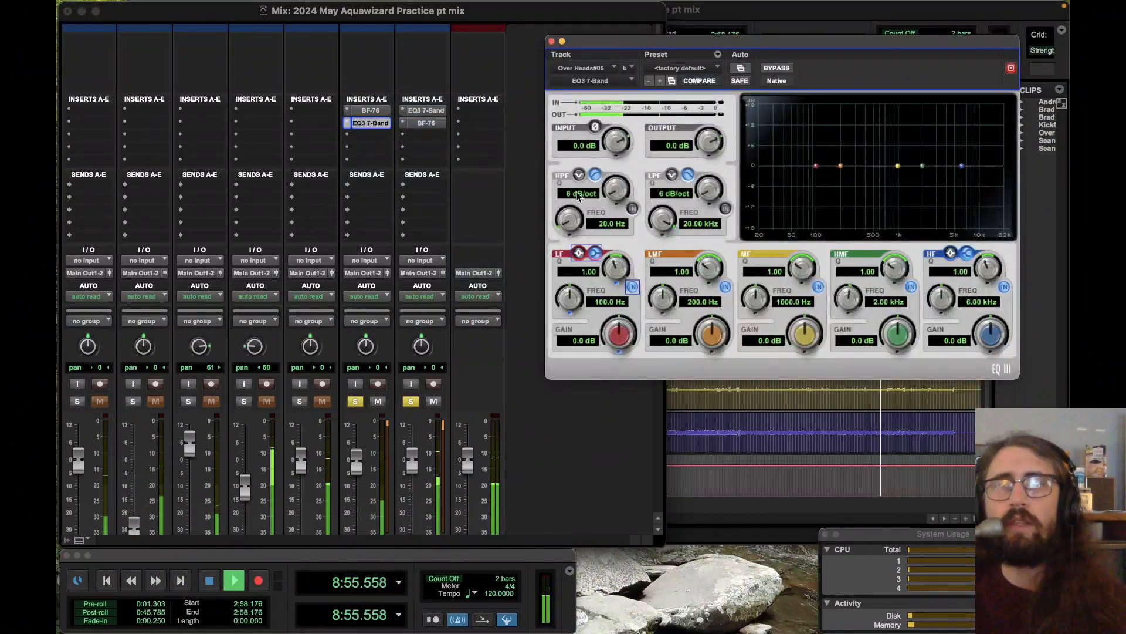
pyautogui.click(633, 210)
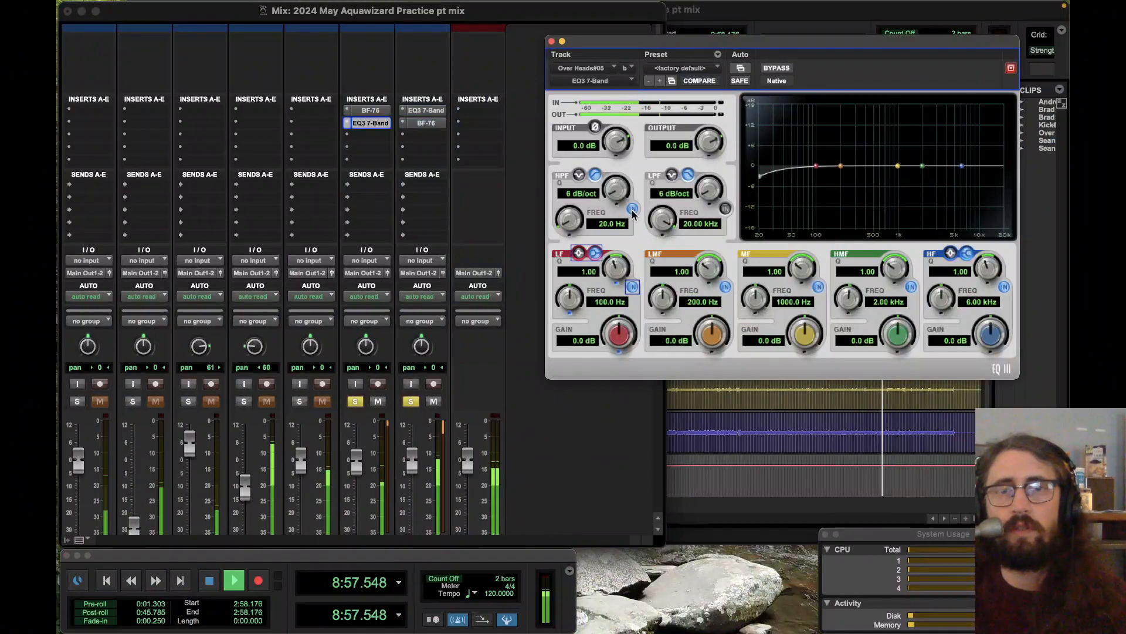
pyautogui.moveTo(616, 192); pyautogui.dragTo(615, 128)
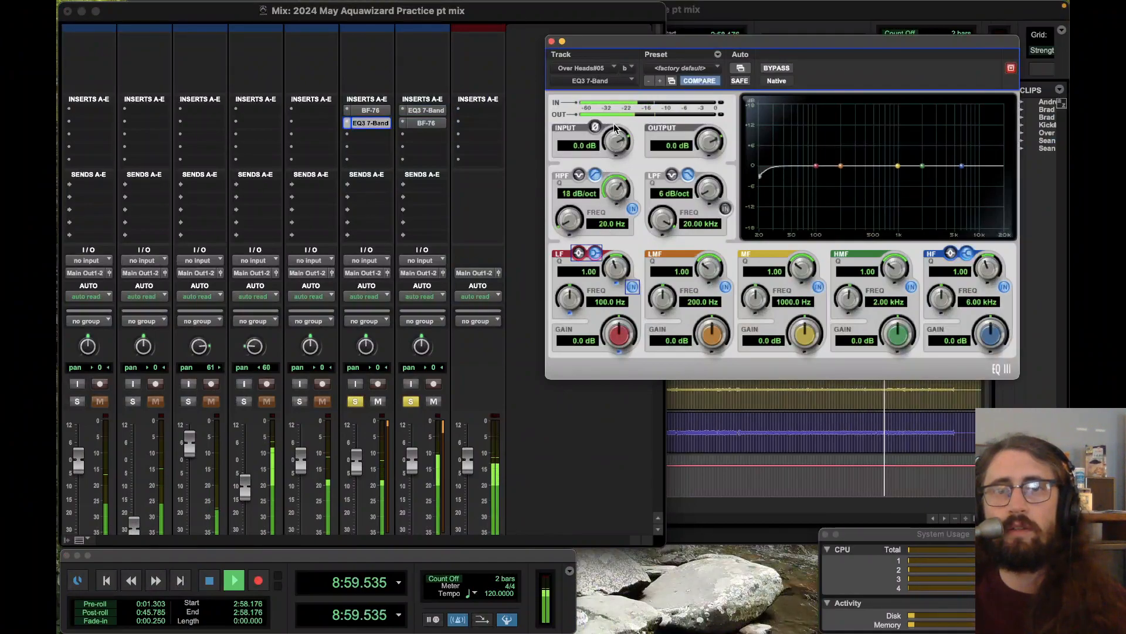
pyautogui.moveTo(581, 220)
pyautogui.mouseDown()
pyautogui.moveTo(578, 175)
pyautogui.moveTo(581, 220)
pyautogui.moveTo(597, 228)
pyautogui.moveTo(573, 212)
pyautogui.mouseUp()
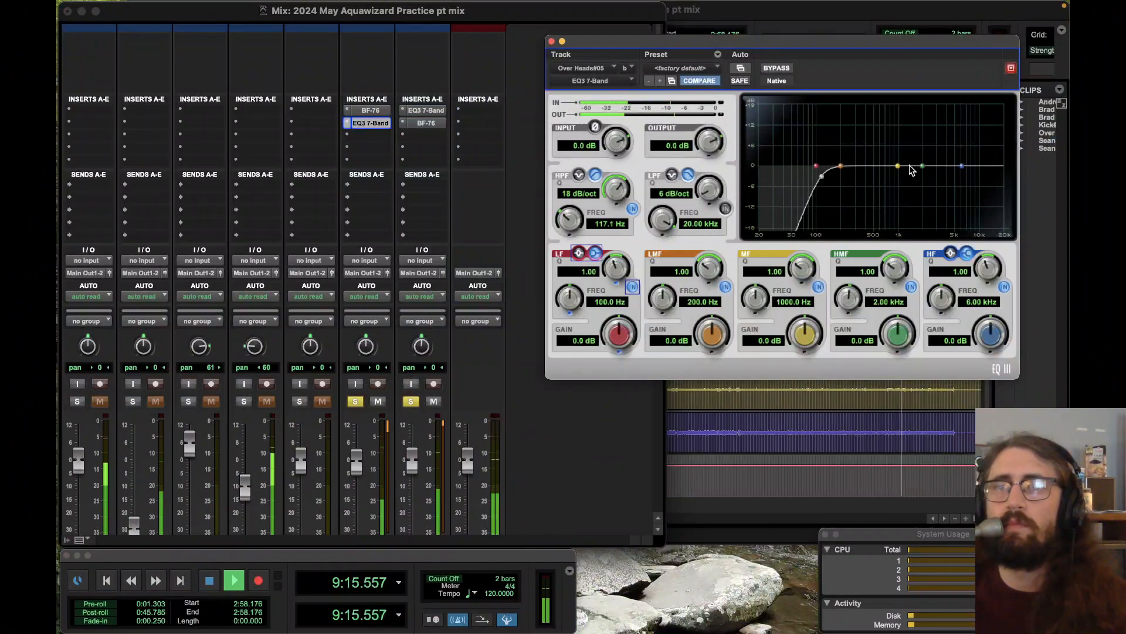
# Step: Cut the overheads' EQ by 1.7 dB at 355.7 Hz, 1.7 dB at 886.3 Hz and 2.2 dB at 4.09 kHz
pyautogui.moveTo(899, 168); pyautogui.dragTo(864, 177)
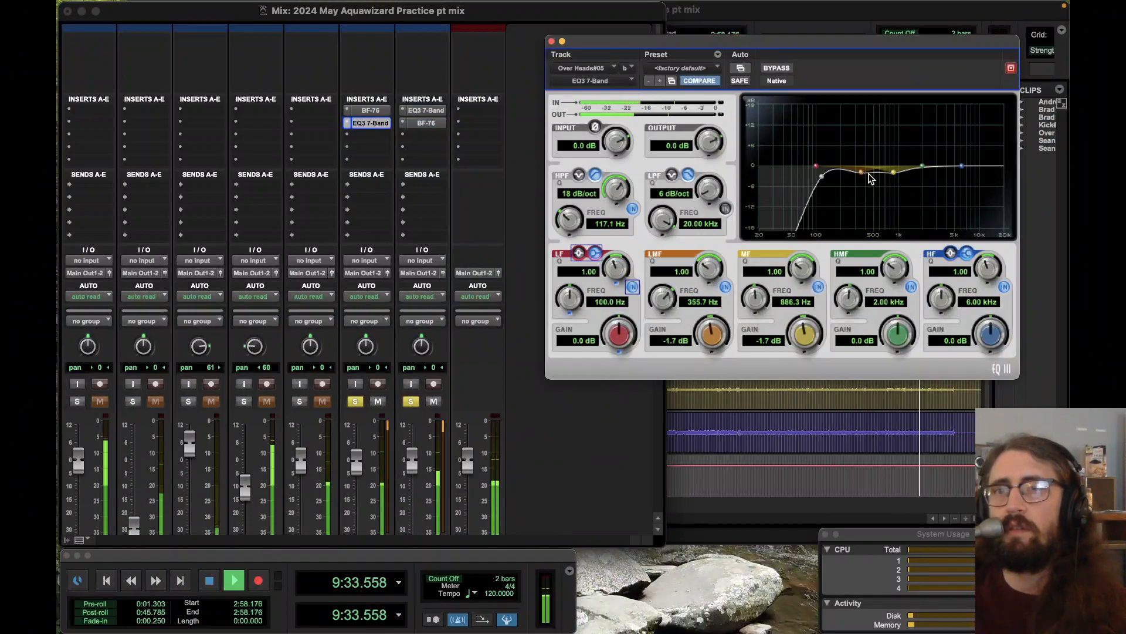
pyautogui.moveTo(924, 169); pyautogui.dragTo(951, 177)
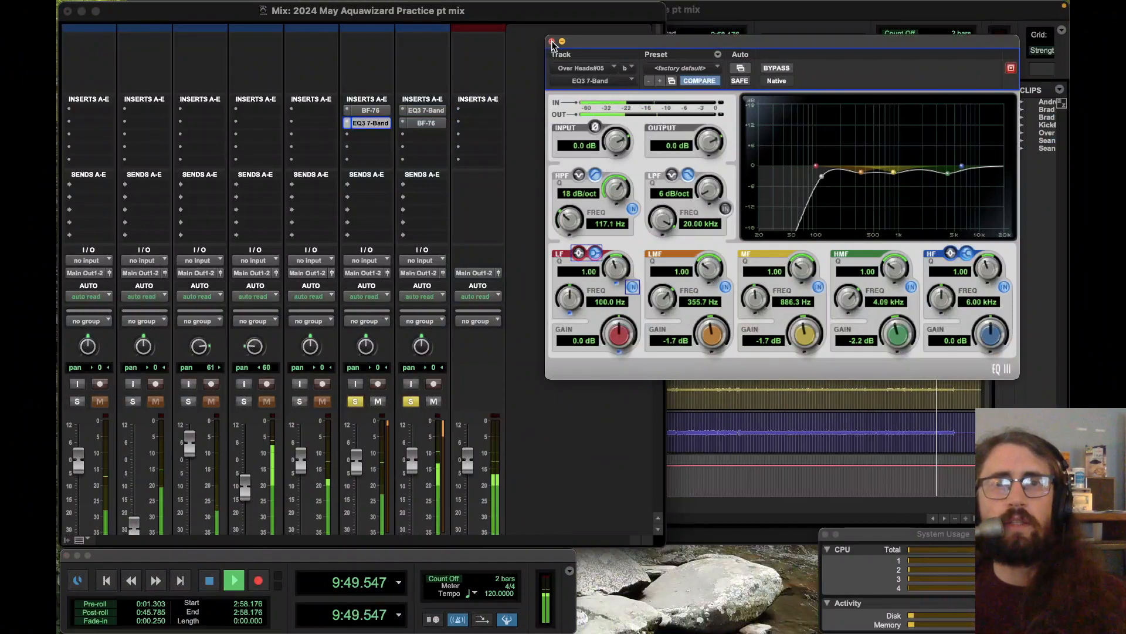
pyautogui.press('XF86AudioRaiseVolume')
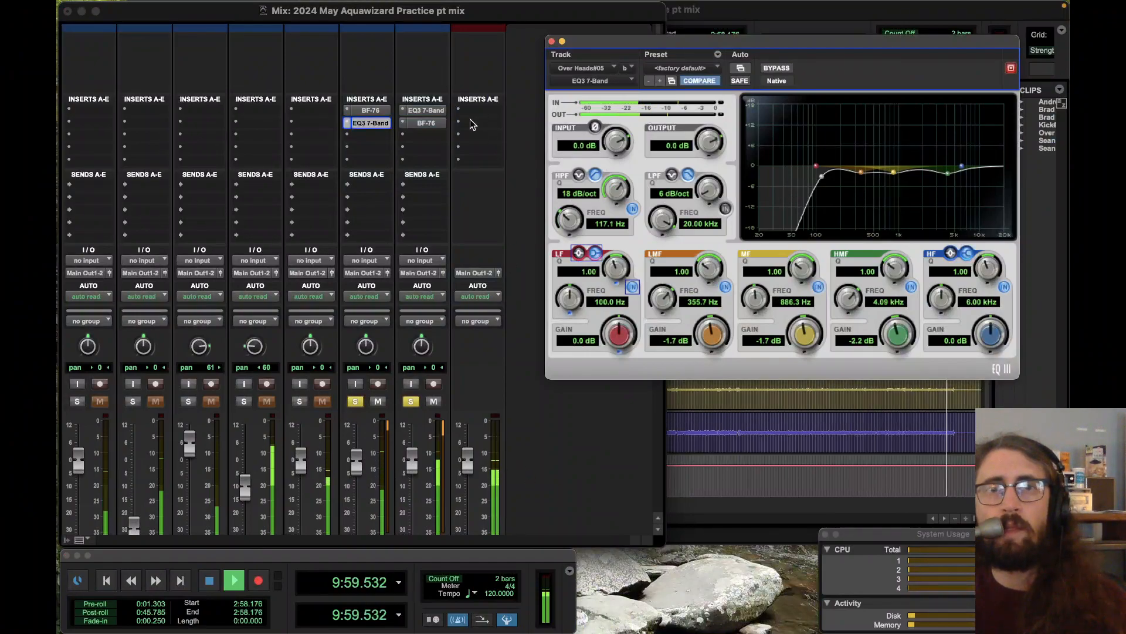
# Step: Add the stereo MLoudnessAnalyzer multichannel plug-in to the Master 1 track's fifth insert slot
pyautogui.rightClick(498, 432)
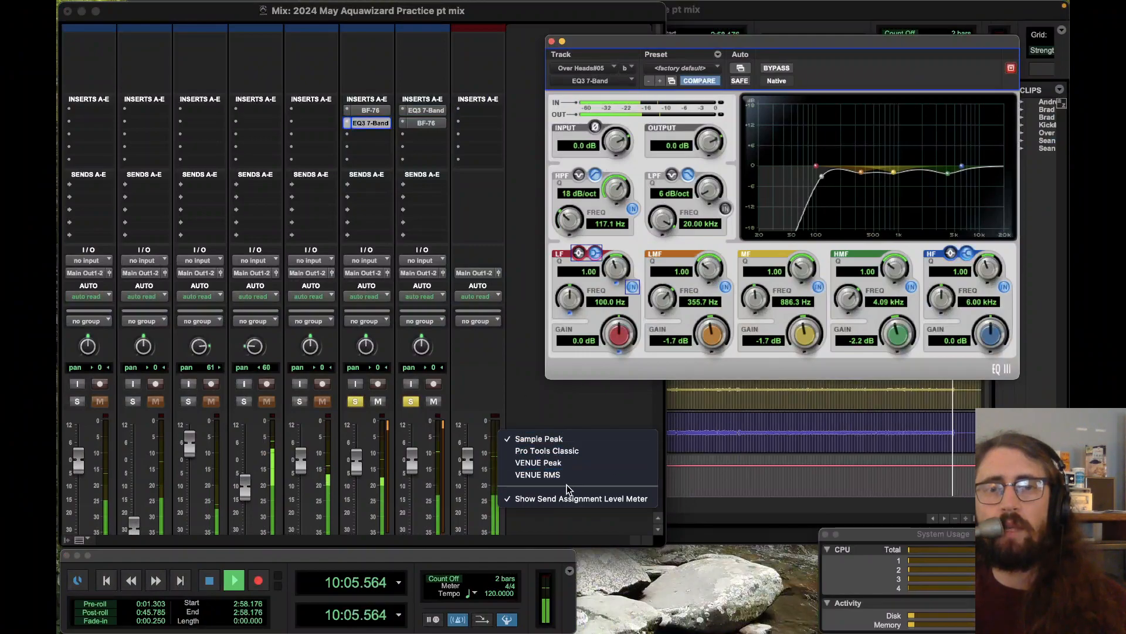
pyautogui.click(487, 180)
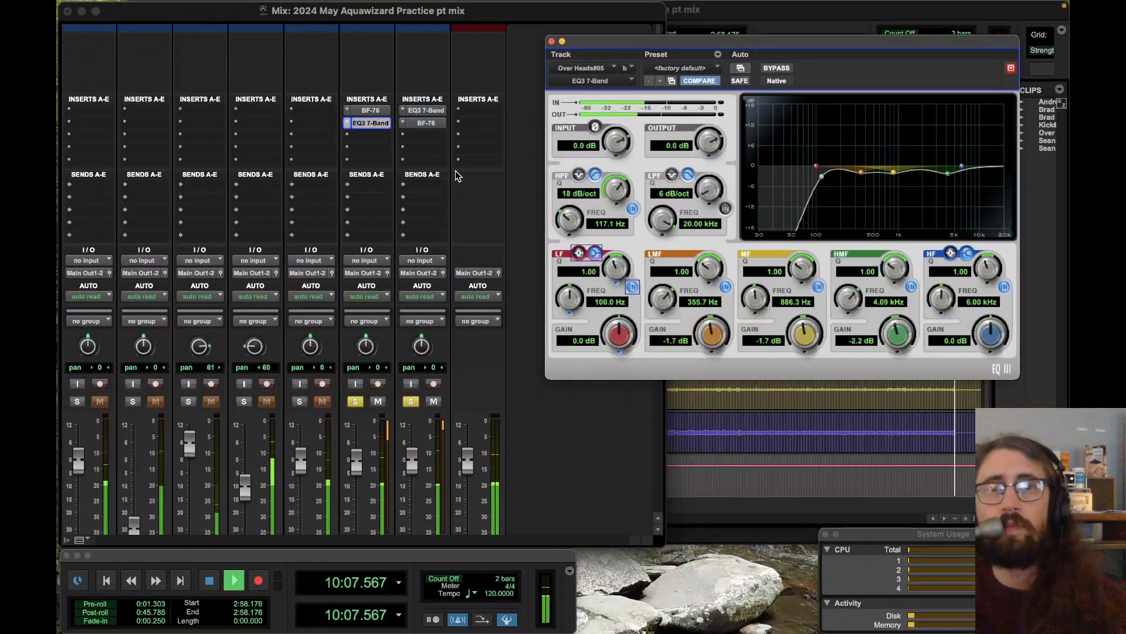
pyautogui.click(460, 160)
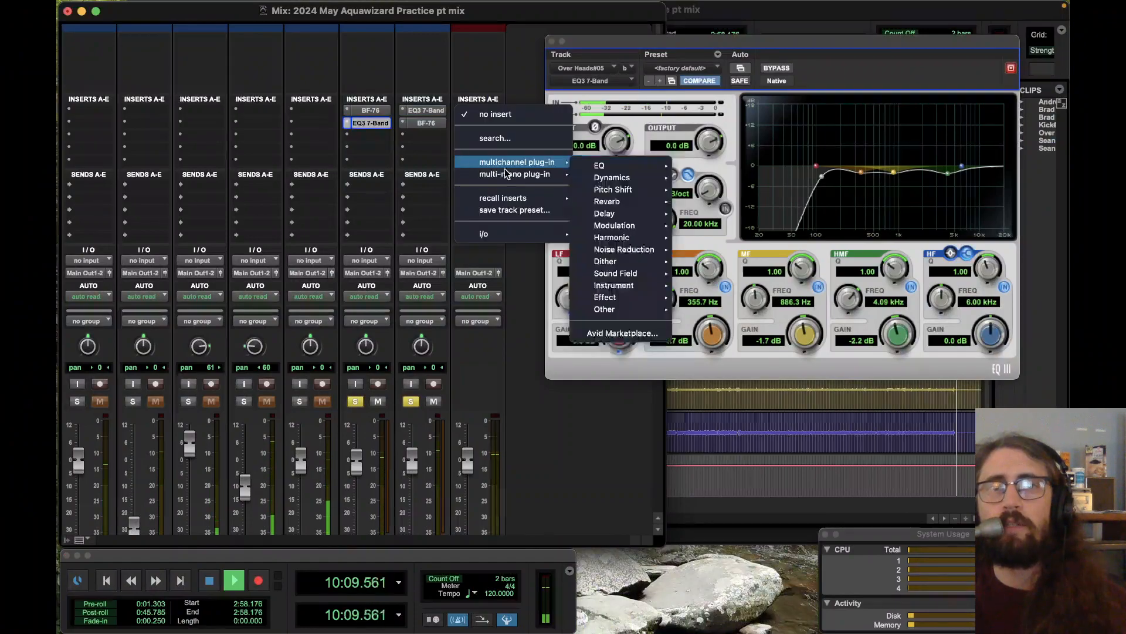
pyautogui.moveTo(598, 170)
pyautogui.moveTo(610, 227)
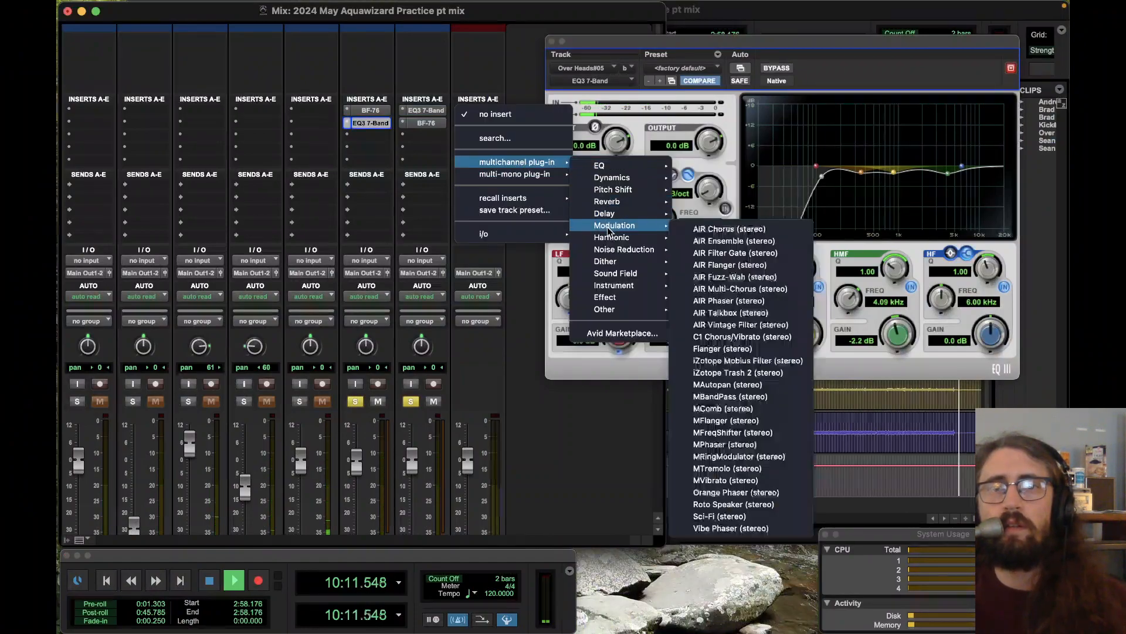
pyautogui.moveTo(608, 309)
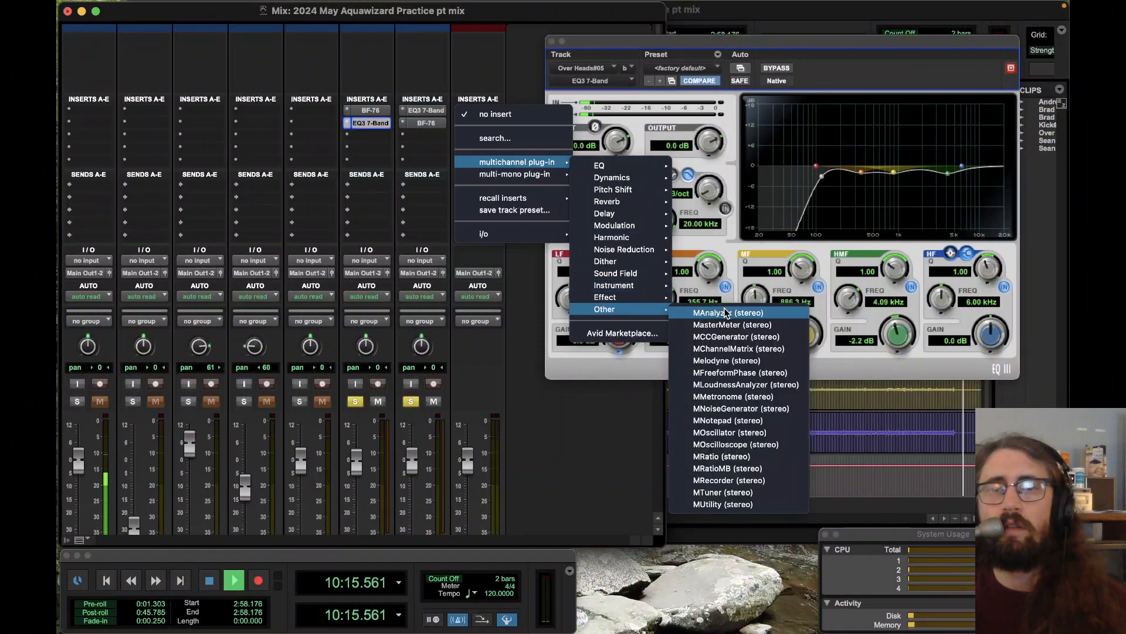
pyautogui.click(735, 385)
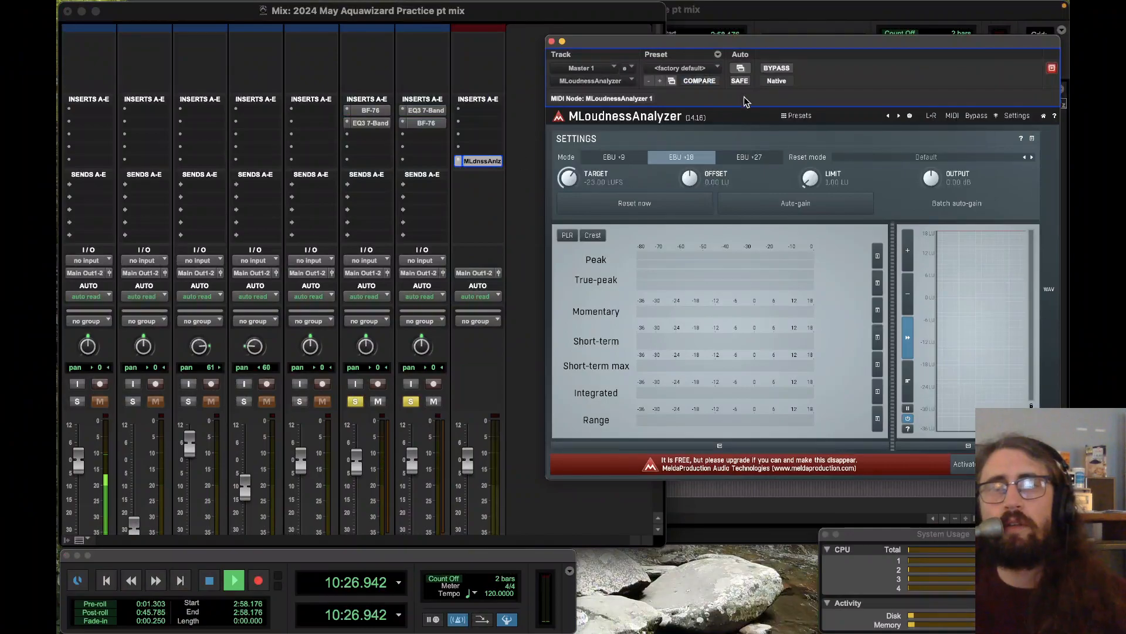
# Step: Set MLoudnessAnalyzer to the EBU +9 mode with a target of about -12.9 LUFS
pyautogui.moveTo(770, 44); pyautogui.dragTo(711, 198)
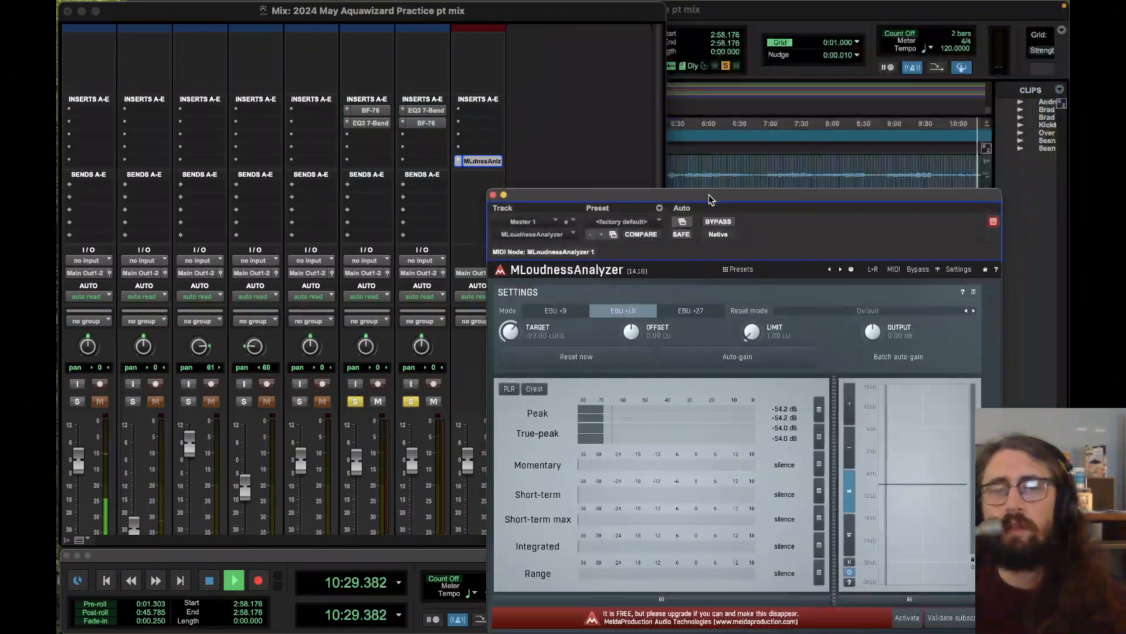
pyautogui.click(570, 310)
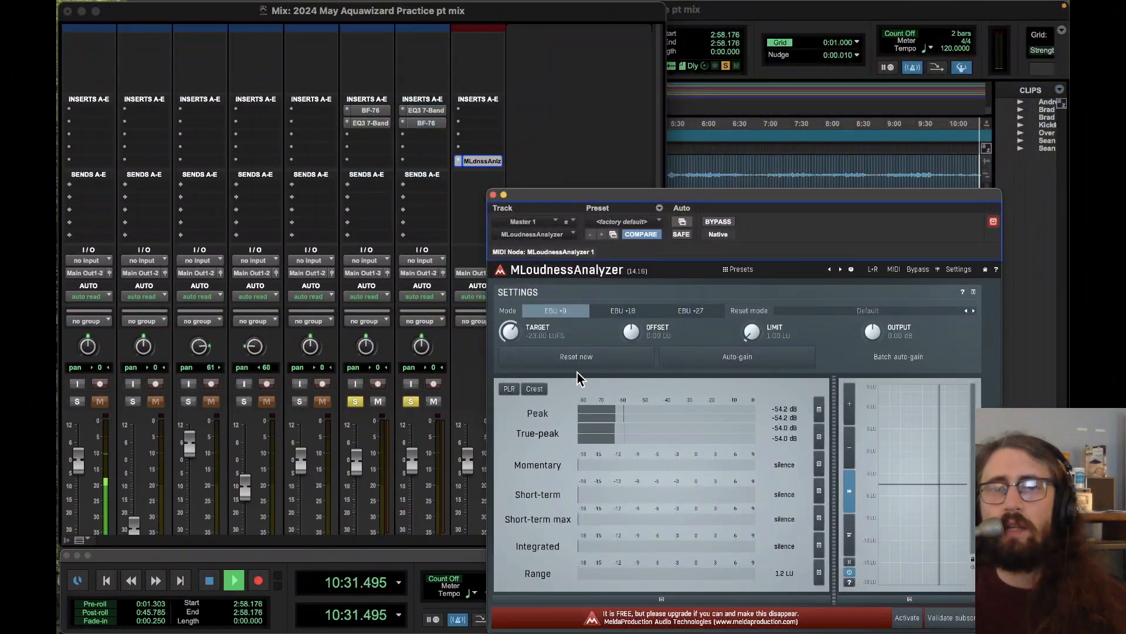
pyautogui.moveTo(508, 334); pyautogui.dragTo(508, 305)
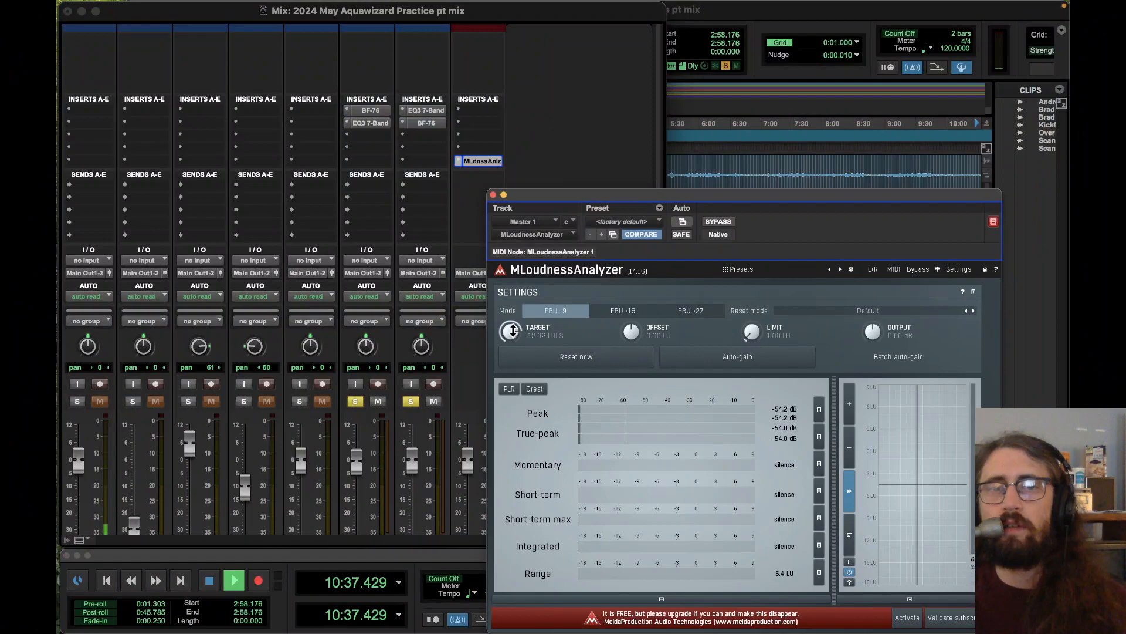
# Step: Restart playback to read the soloed drums' loudness, and place the analyzer window clear of the mixer inserts
pyautogui.moveTo(825, 194); pyautogui.dragTo(752, 55)
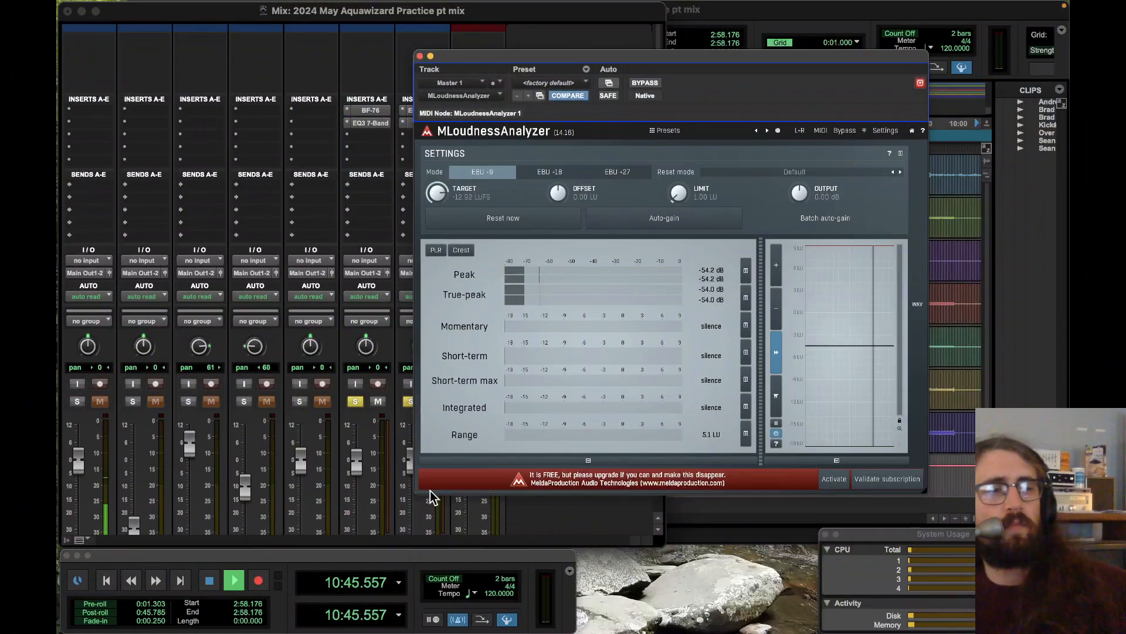
pyautogui.press('space')
pyautogui.press('space')
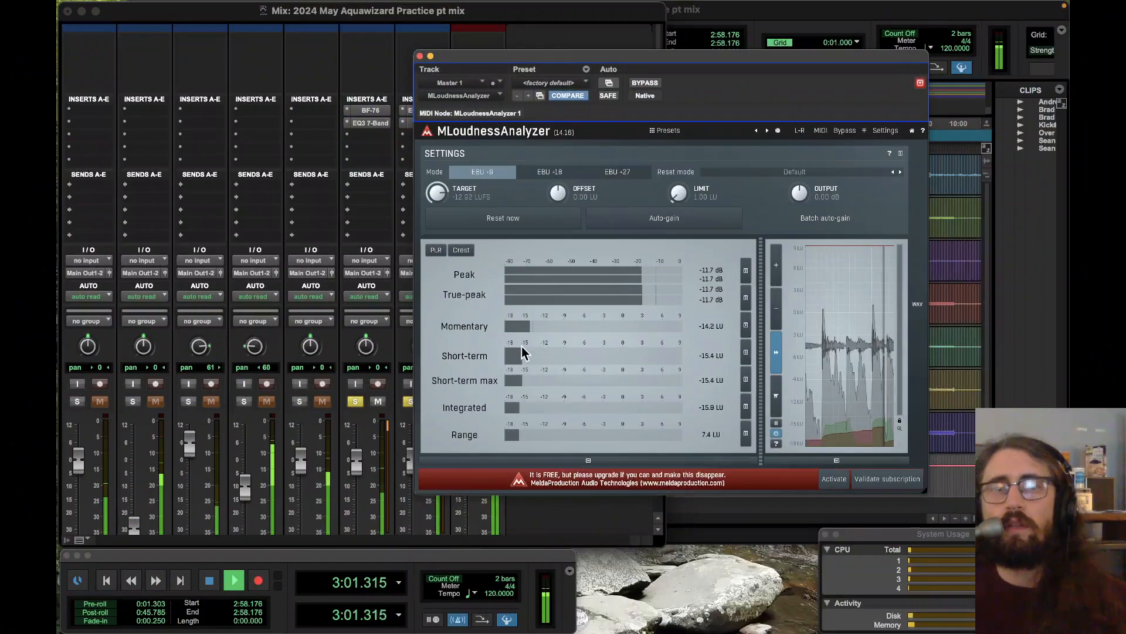
pyautogui.moveTo(502, 91); pyautogui.dragTo(621, 91)
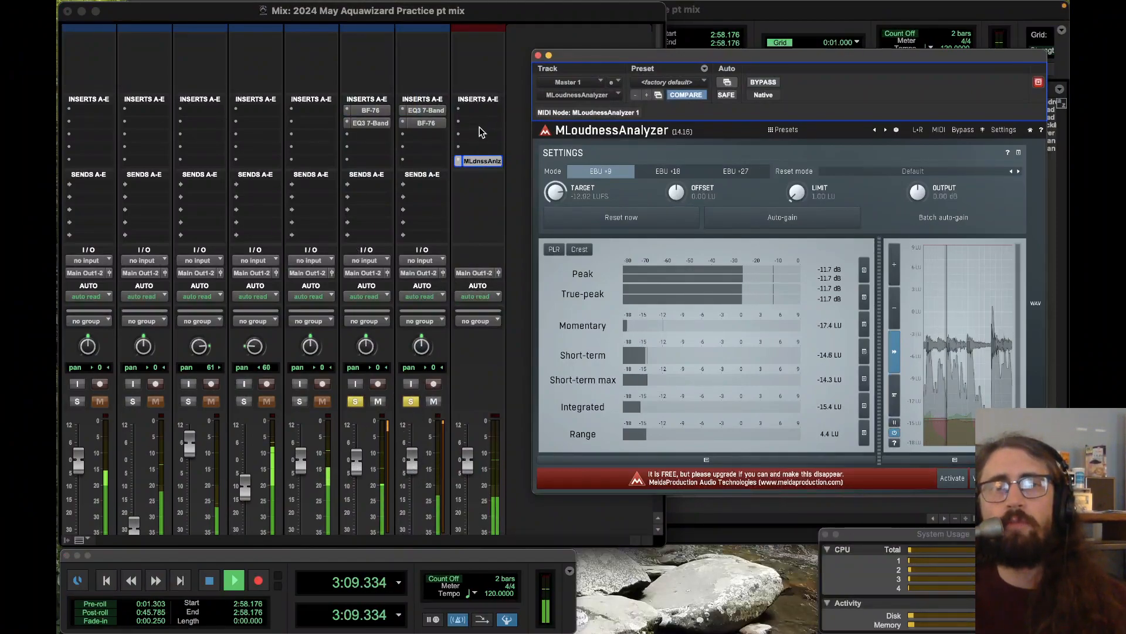
# Step: Raise the Over Heads BF-76's output to about 18, check the kick's BF-76, and close the plug-in window
pyautogui.click(371, 110)
pyautogui.click(371, 111)
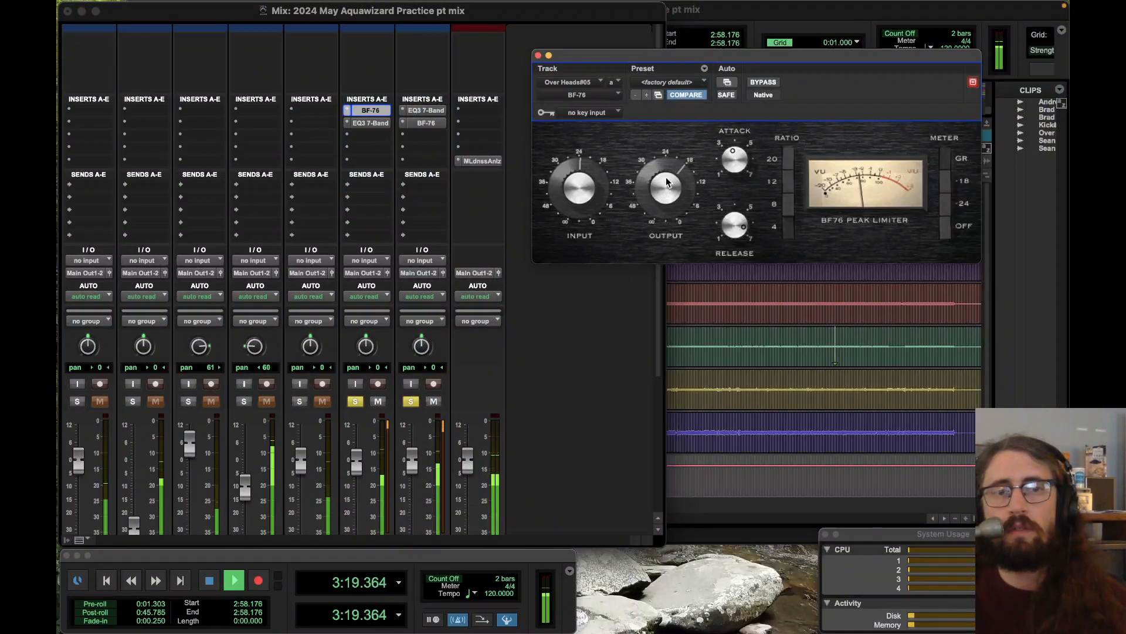
pyautogui.click(425, 122)
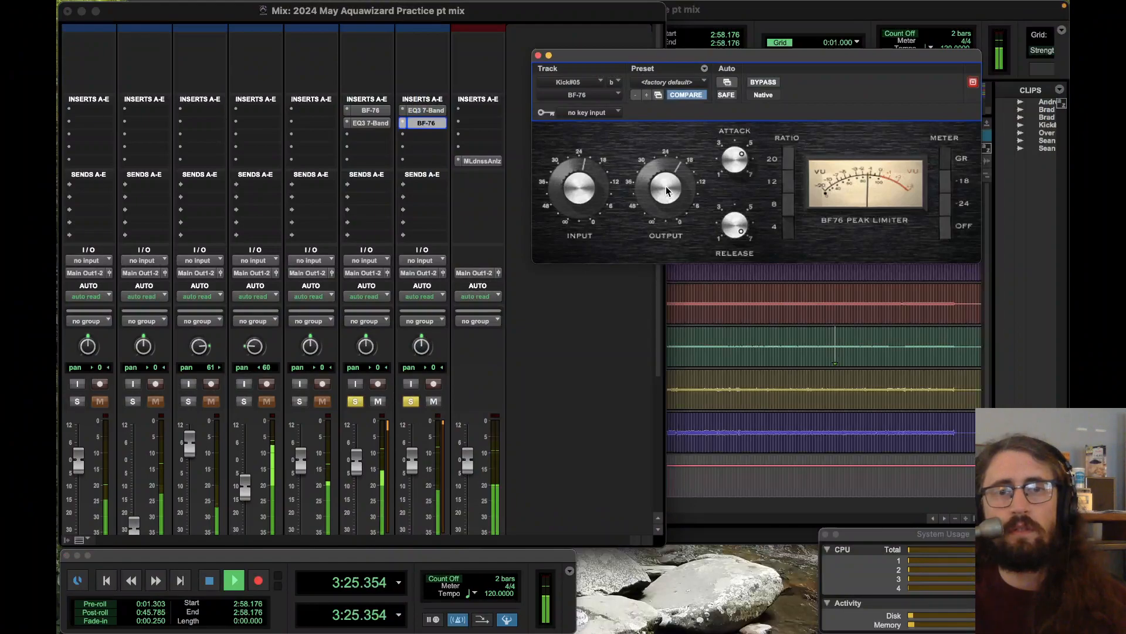
pyautogui.click(538, 56)
# Step: Solo the first vocal track along with the drums and lower its fader to -3.6 dB
pyautogui.scroll(-5, 578, 223)
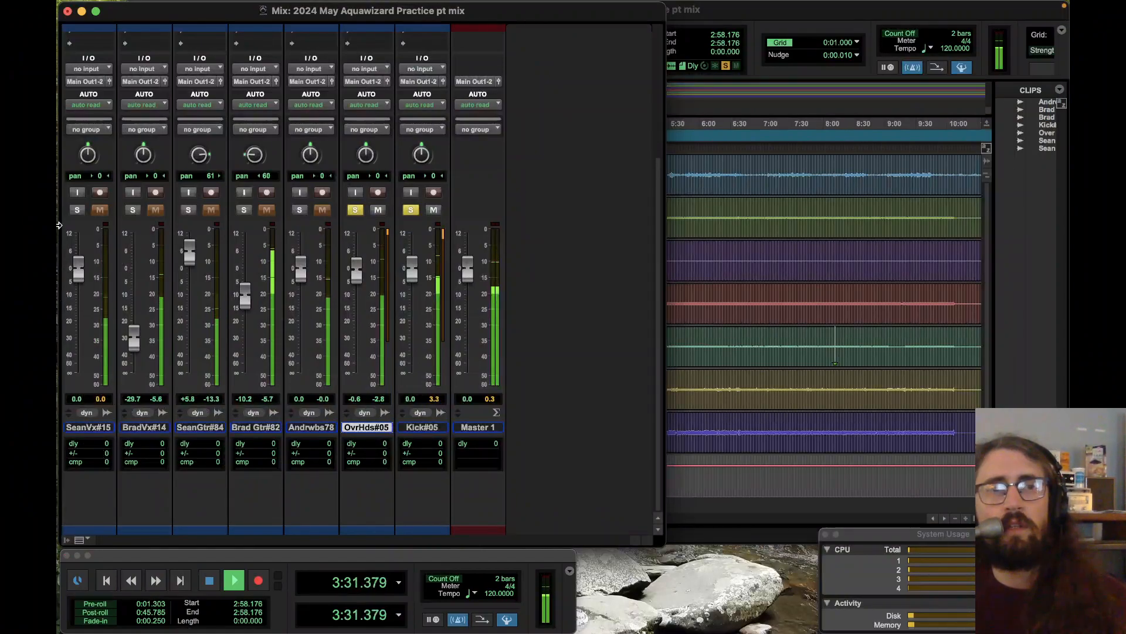
pyautogui.click(77, 210)
pyautogui.moveTo(78, 268); pyautogui.dragTo(79, 285)
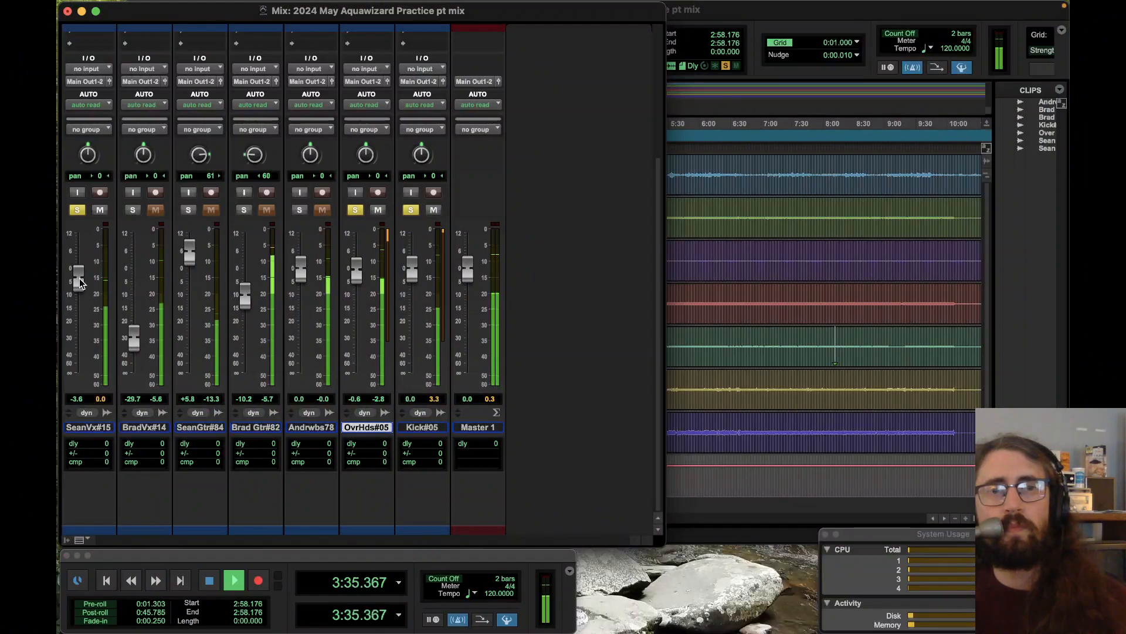
# Step: Add an EQ3 7-Band to the soloed vocal track's first insert and enable its high-pass filter at 18 dB/oct and 194.9 Hz
pyautogui.scroll(3, 565, 218)
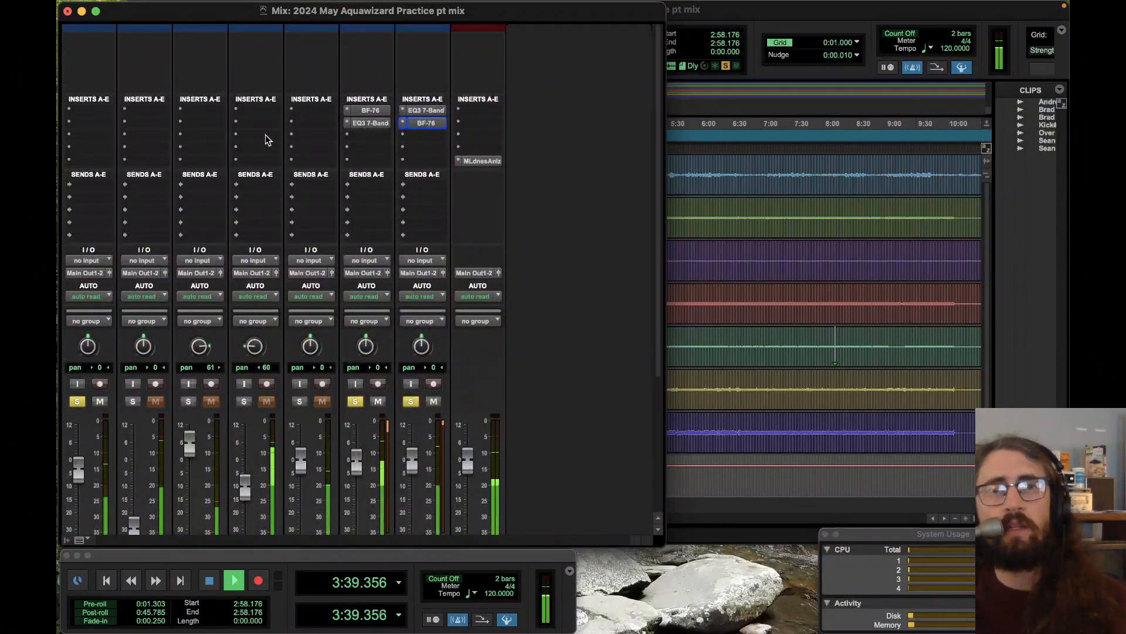
pyautogui.click(69, 113)
pyautogui.moveTo(117, 112)
pyautogui.moveTo(211, 115)
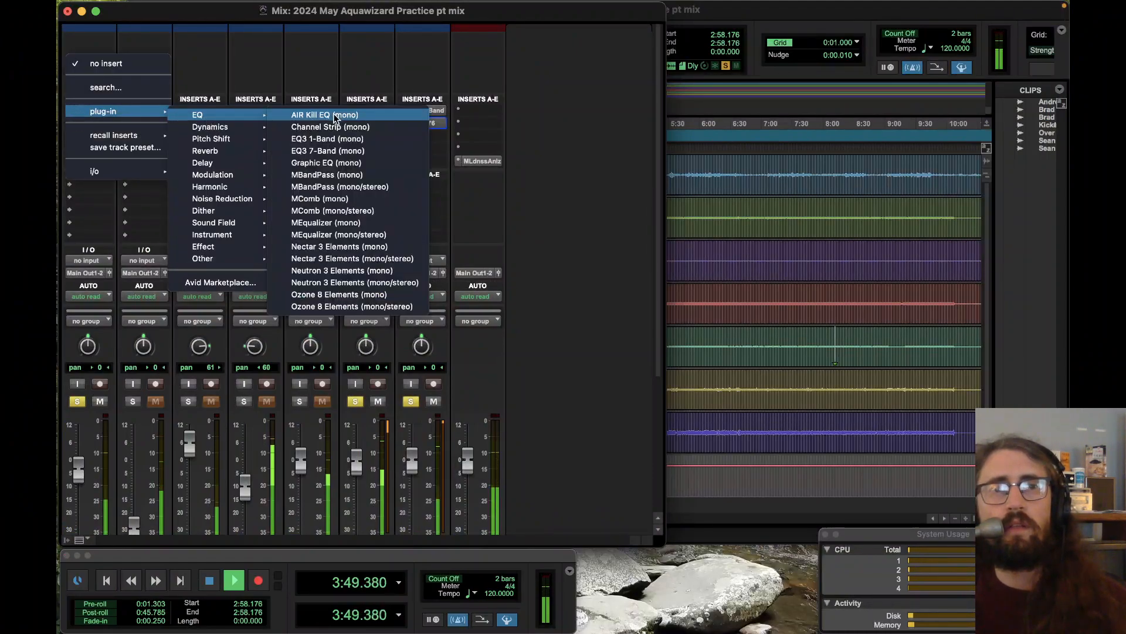
pyautogui.click(335, 152)
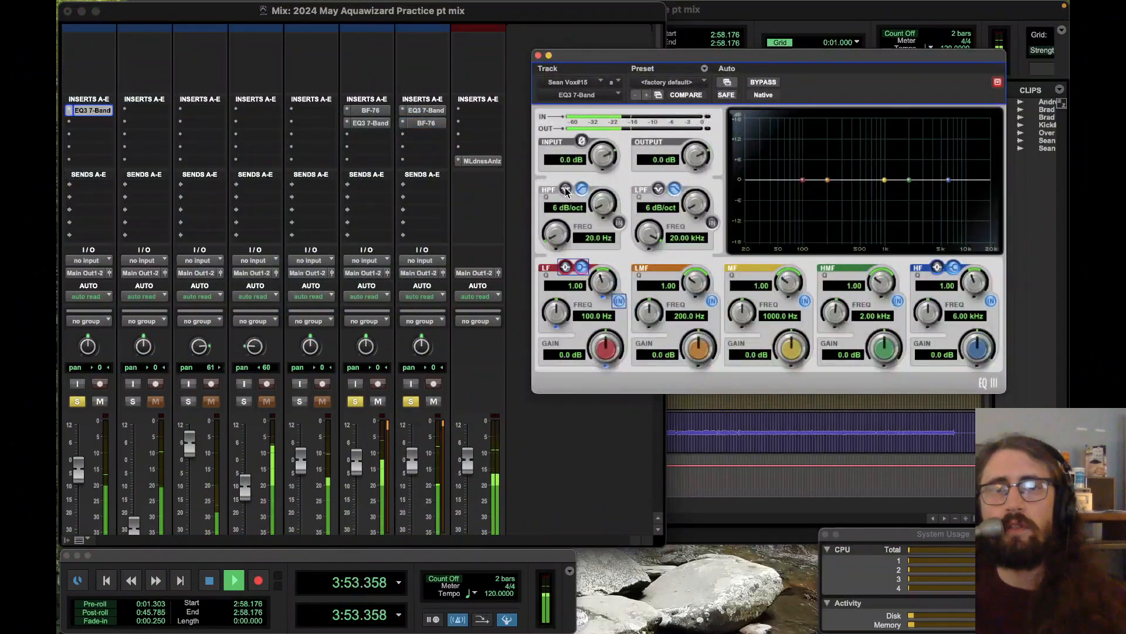
pyautogui.click(619, 223)
pyautogui.moveTo(605, 208); pyautogui.dragTo(603, 184)
pyautogui.moveTo(561, 223); pyautogui.dragTo(568, 190)
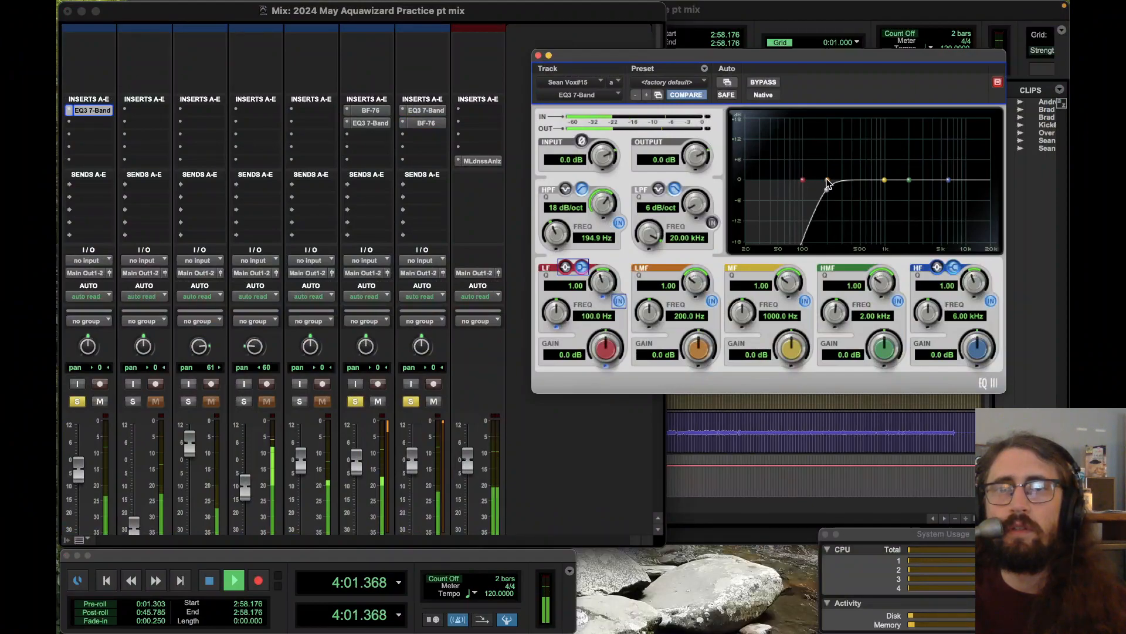
# Step: Shape the vocal EQ with a -2.8 dB low shelf at 500 Hz, -1.7 dB at 1.04 kHz and +1.7 dB at 2.04 kHz
pyautogui.moveTo(811, 181); pyautogui.dragTo(887, 187)
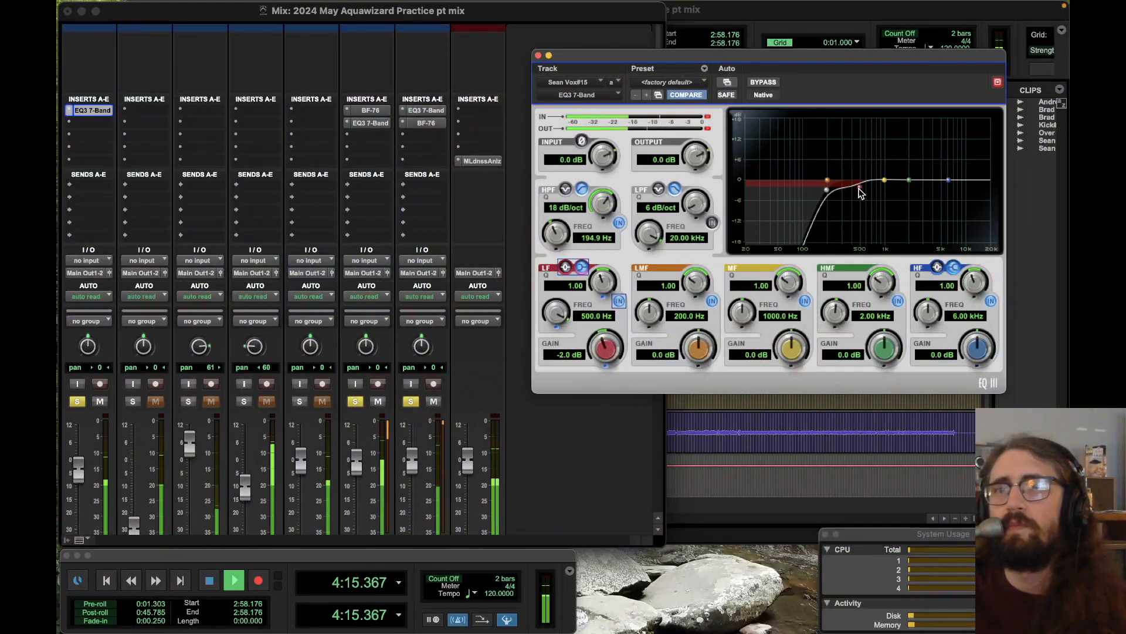
pyautogui.moveTo(860, 188); pyautogui.dragTo(887, 192)
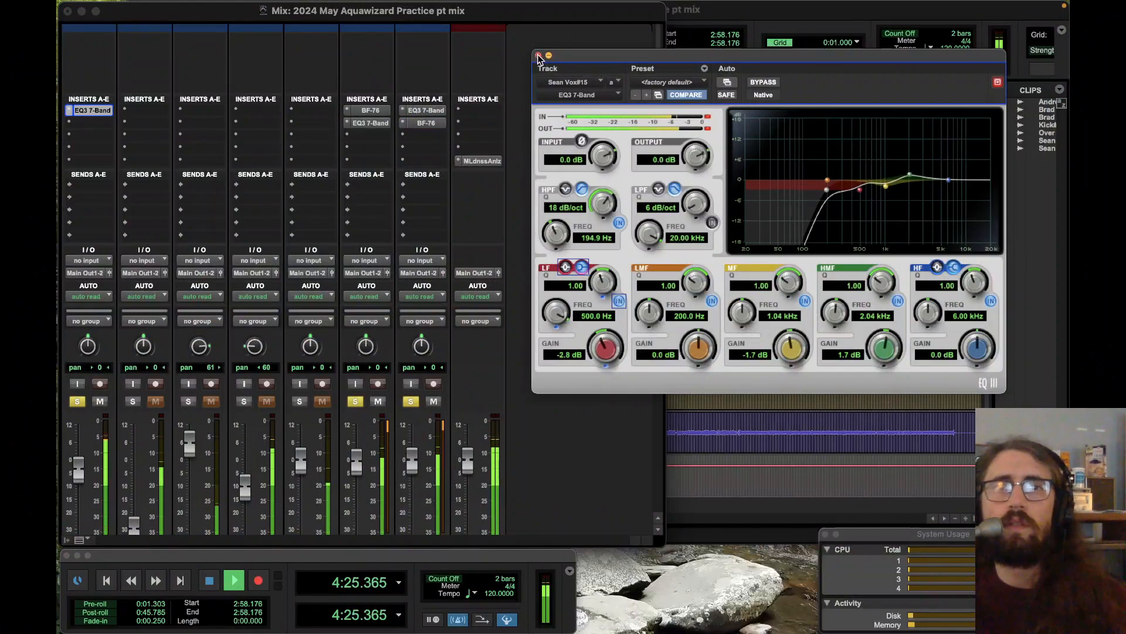
# Step: Add a mono BF-76 to the soloed vocal track's second insert and move its window beside the mixer channels
pyautogui.click(70, 124)
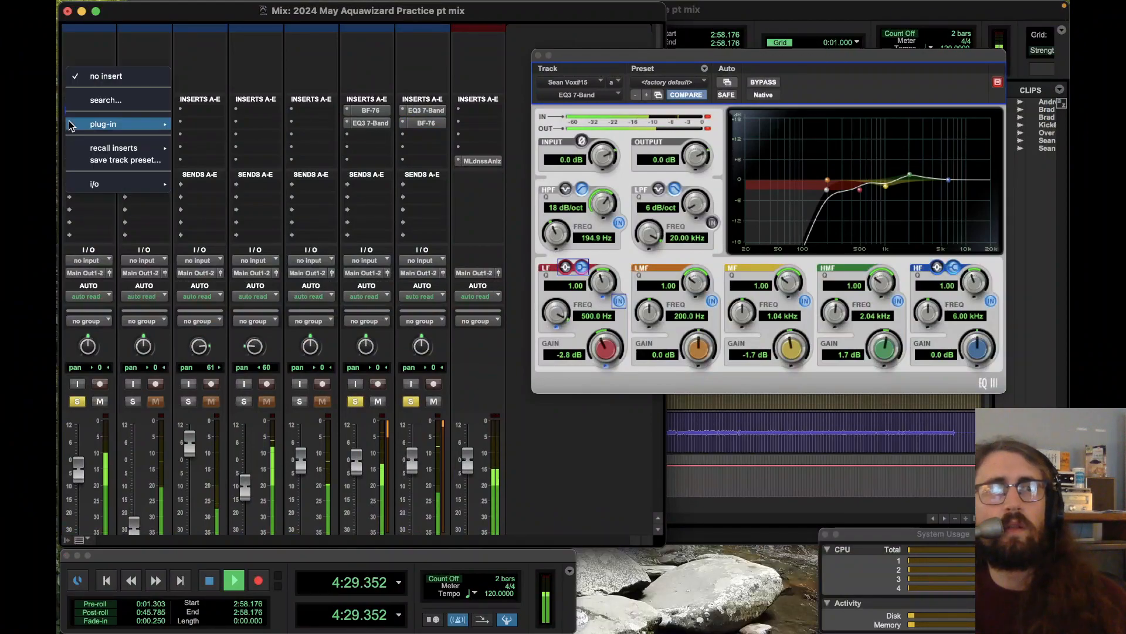
pyautogui.moveTo(117, 124)
pyautogui.moveTo(224, 142)
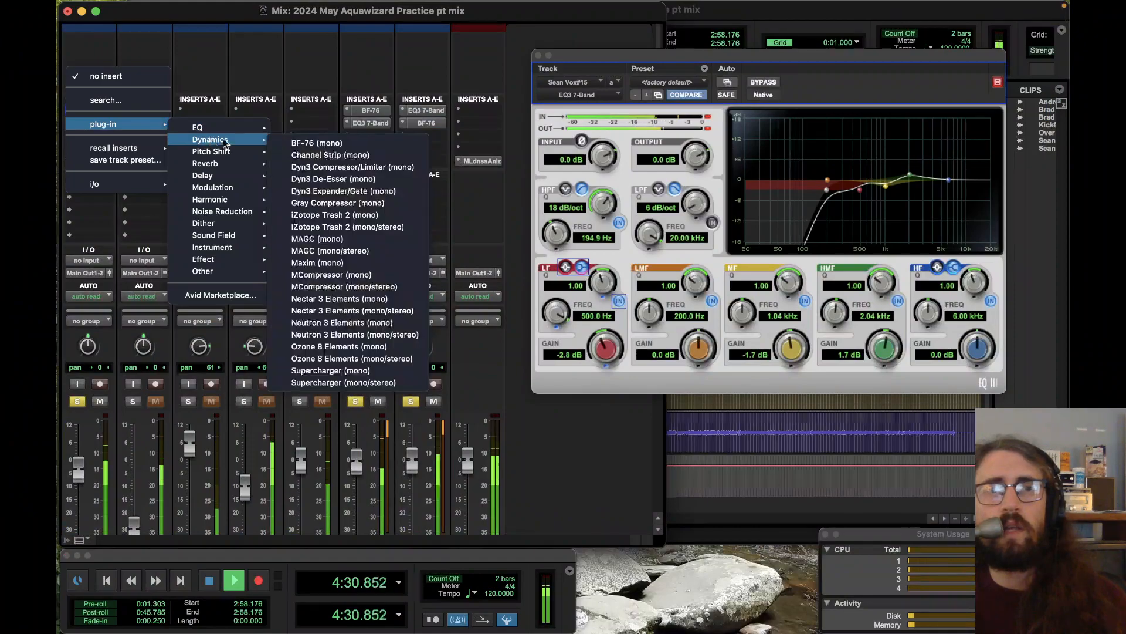
pyautogui.click(321, 143)
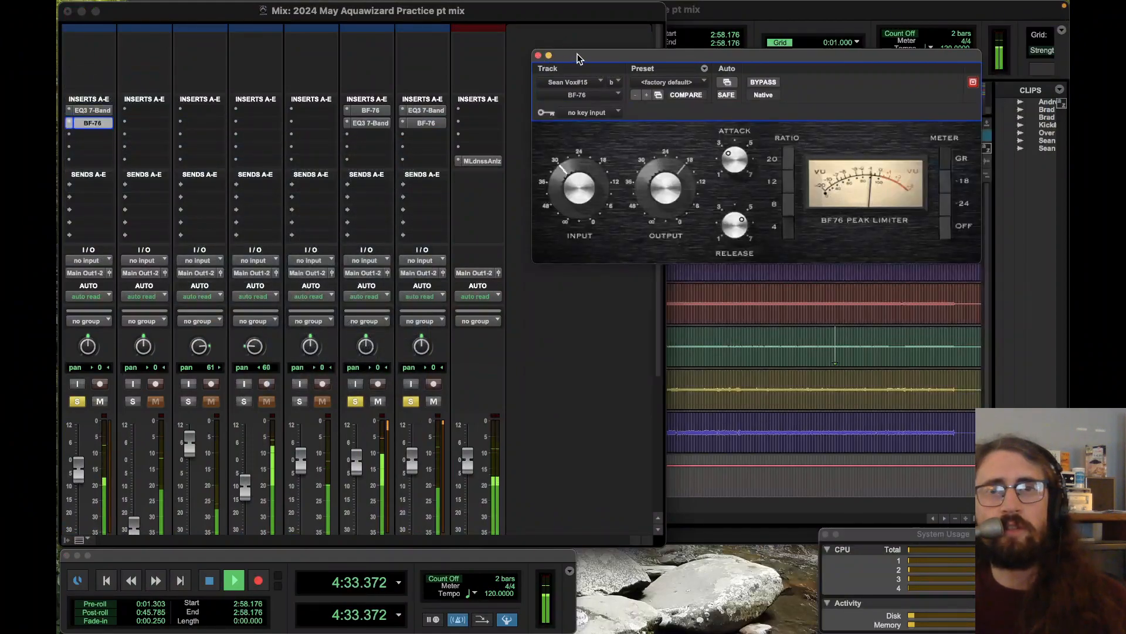
pyautogui.moveTo(578, 56); pyautogui.dragTo(482, 105)
# Step: Raise the vocal BF-76's attack and release, and set its input to about 24
pyautogui.moveTo(641, 210); pyautogui.dragTo(641, 183)
pyautogui.moveTo(644, 269); pyautogui.dragTo(644, 252)
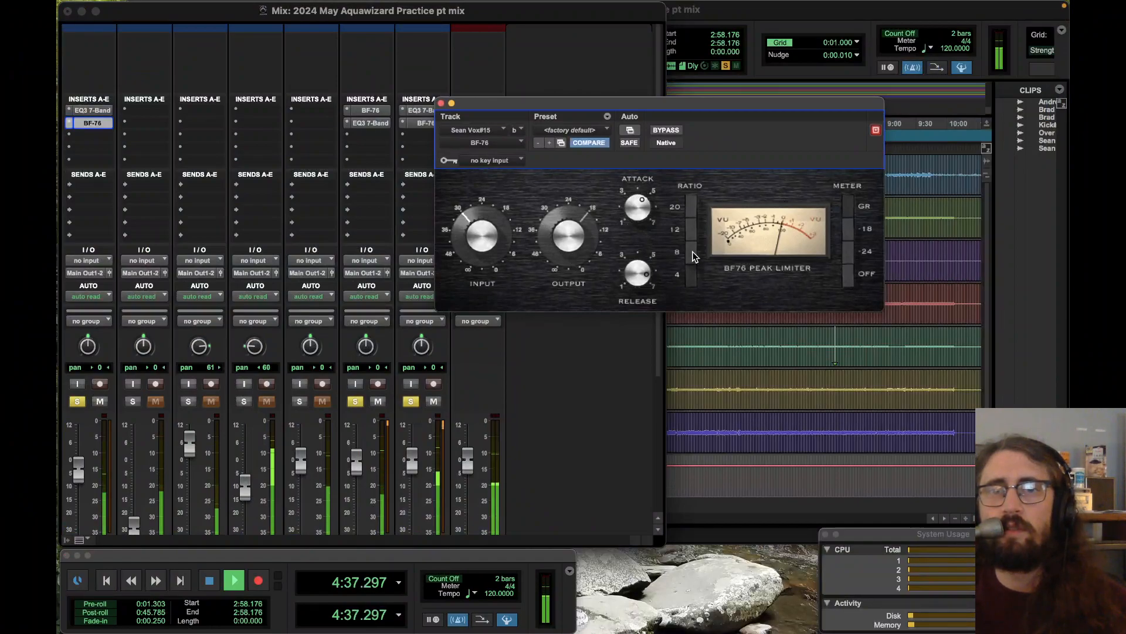
pyautogui.moveTo(482, 242); pyautogui.dragTo(482, 233)
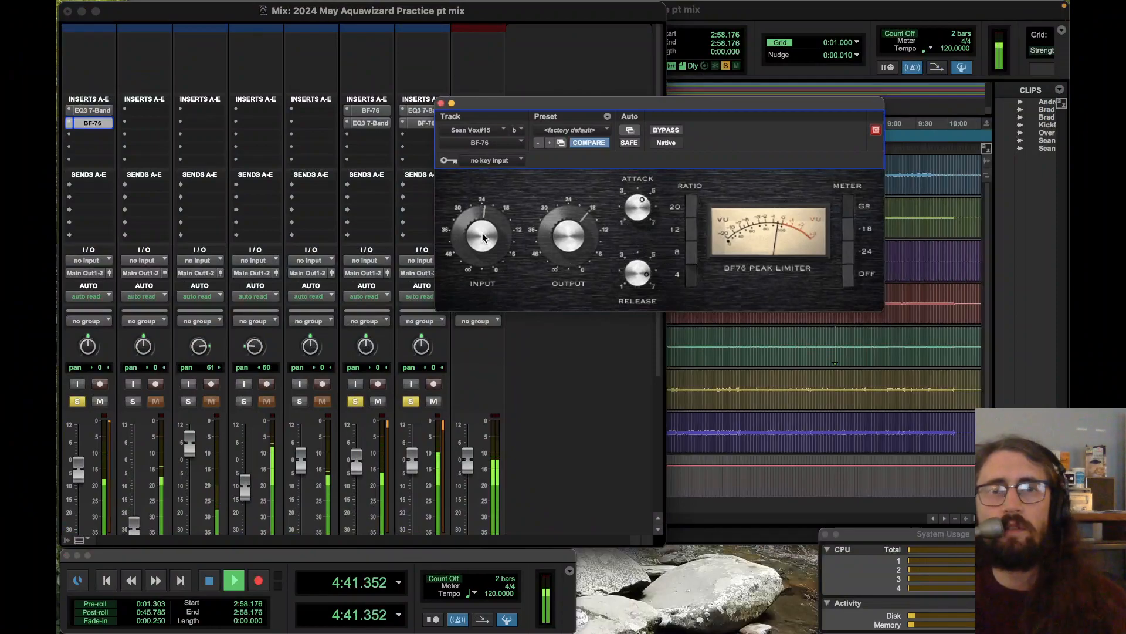
# Step: Play the timeline range from 5:14.026 to 6:21.610 in the Edit window and try to turn on loop playback
pyautogui.press('super+equal')
pyautogui.moveTo(646, 110); pyautogui.dragTo(653, 386)
pyautogui.moveTo(661, 134); pyautogui.dragTo(725, 133)
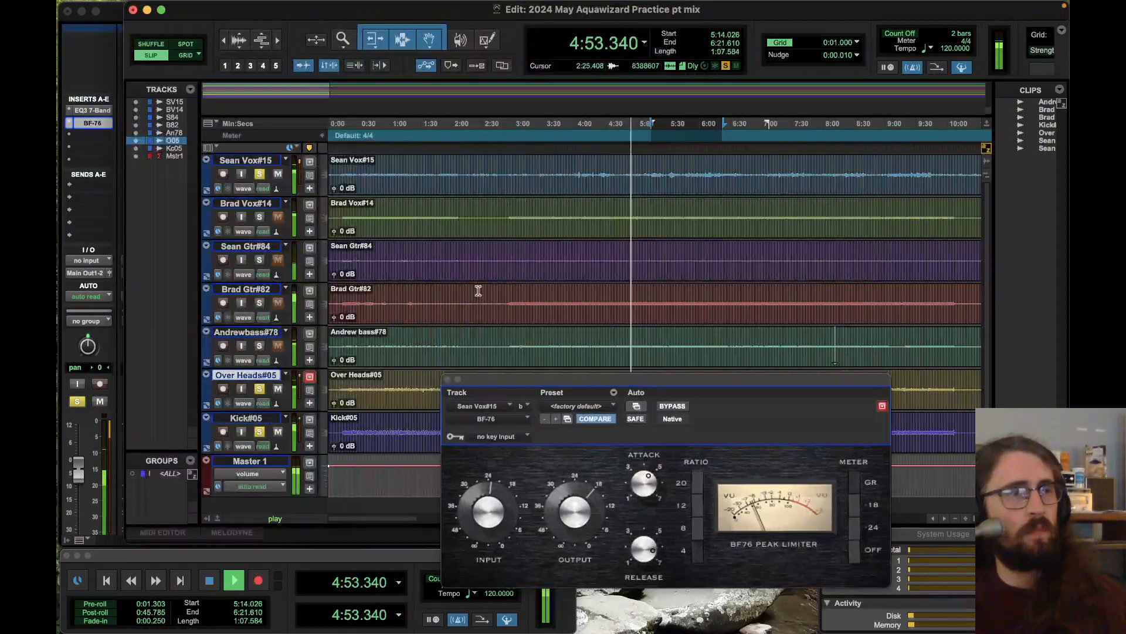
pyautogui.press('space')
pyautogui.press('space')
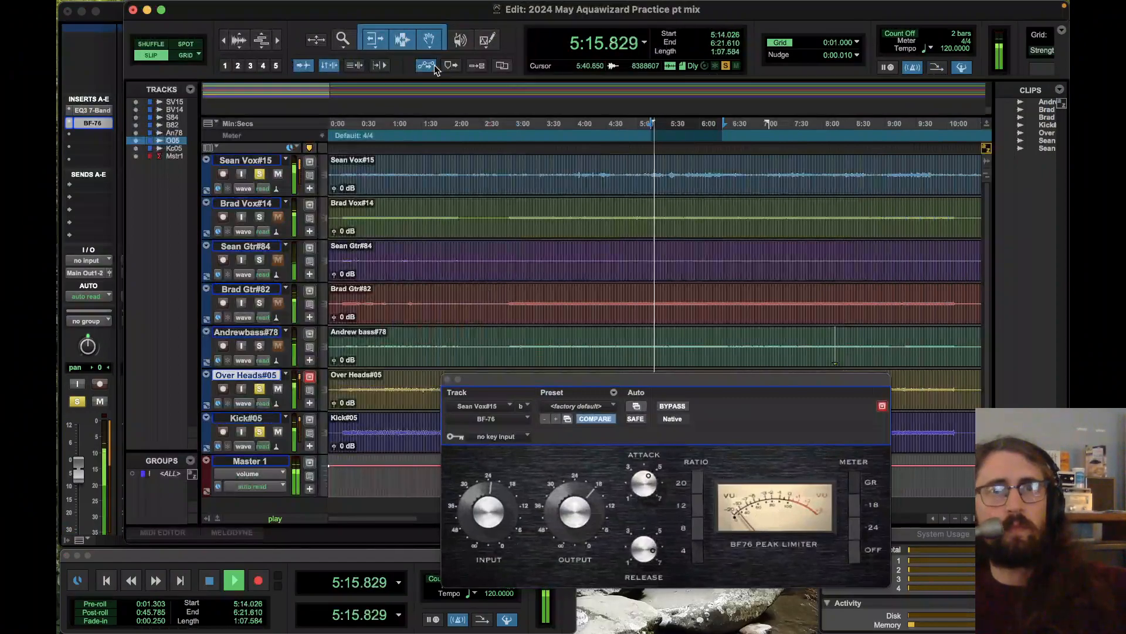
pyautogui.rightClick(237, 580)
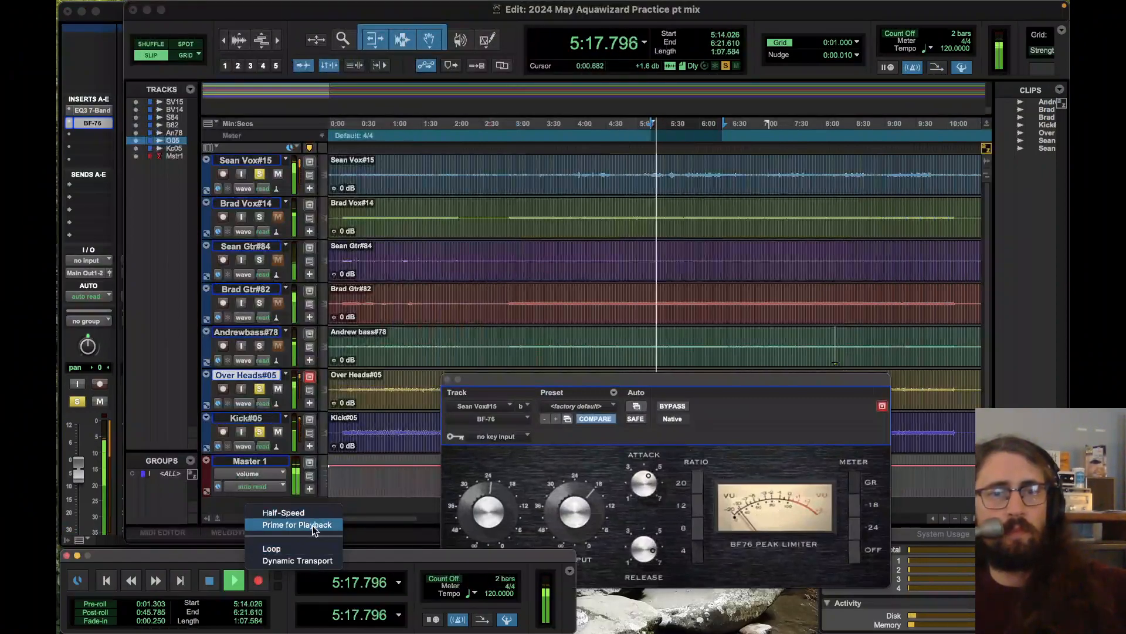
pyautogui.click(285, 548)
# Step: Fine-tune the vocal BF-76 with slightly lower input and a higher attack setting, and set the vocal fader to -3.0 dB
pyautogui.moveTo(717, 390); pyautogui.dragTo(732, 288)
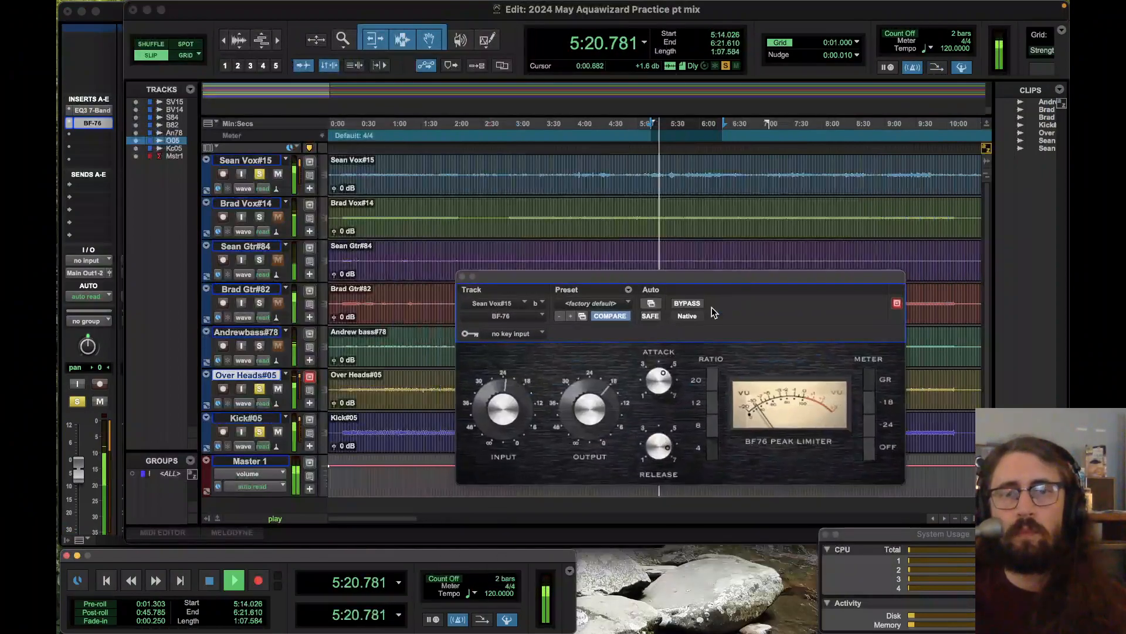
pyautogui.click(505, 415)
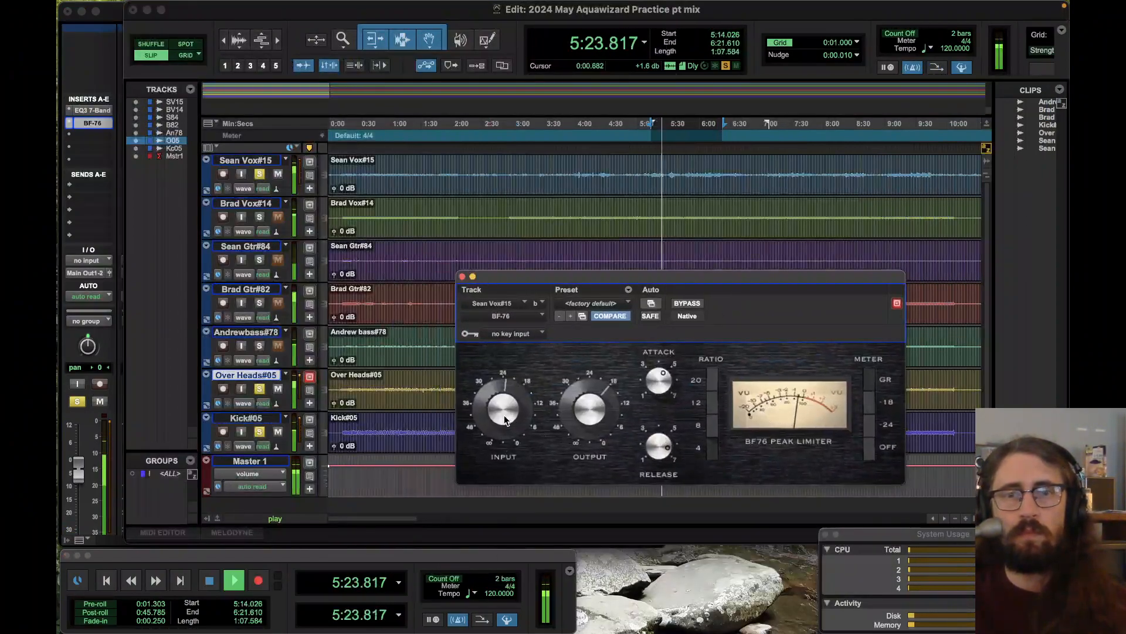
pyautogui.moveTo(504, 415); pyautogui.dragTo(503, 417)
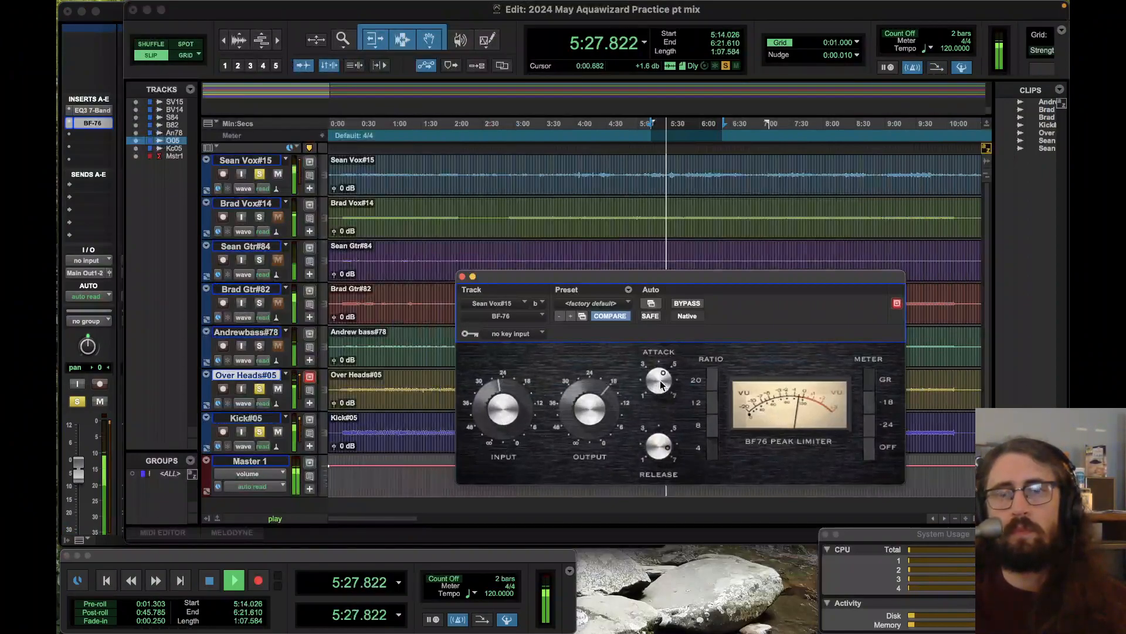
pyautogui.moveTo(660, 381); pyautogui.dragTo(663, 356)
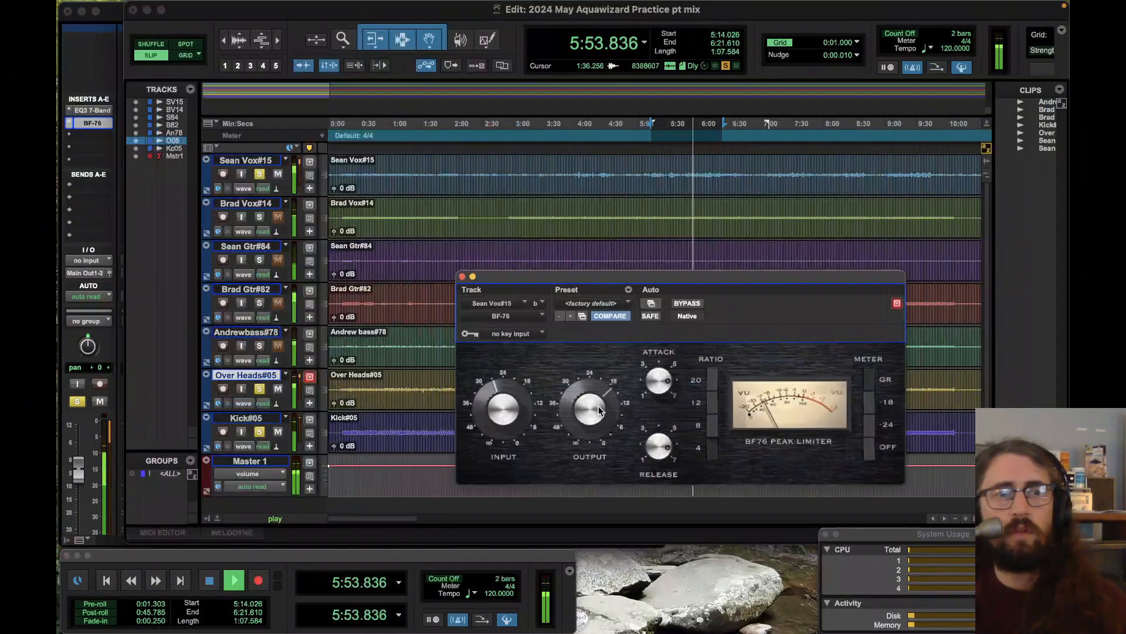
pyautogui.moveTo(79, 467)
pyautogui.mouseDown()
pyautogui.moveTo(79, 456)
pyautogui.moveTo(81, 499)
pyautogui.moveTo(85, 469)
pyautogui.mouseUp()
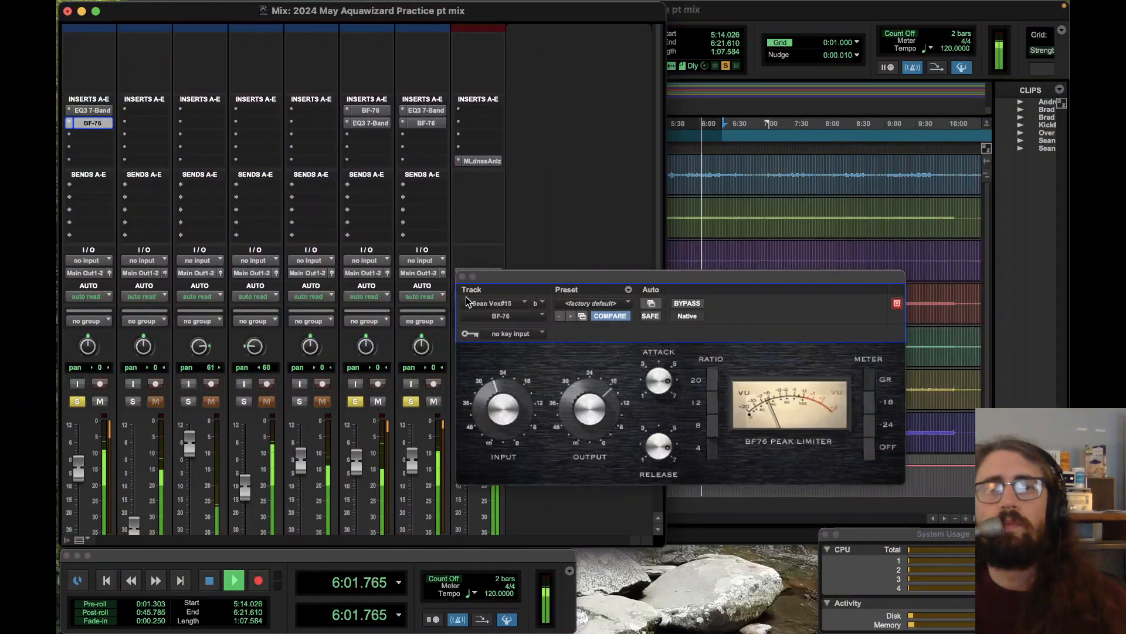
pyautogui.click(461, 277)
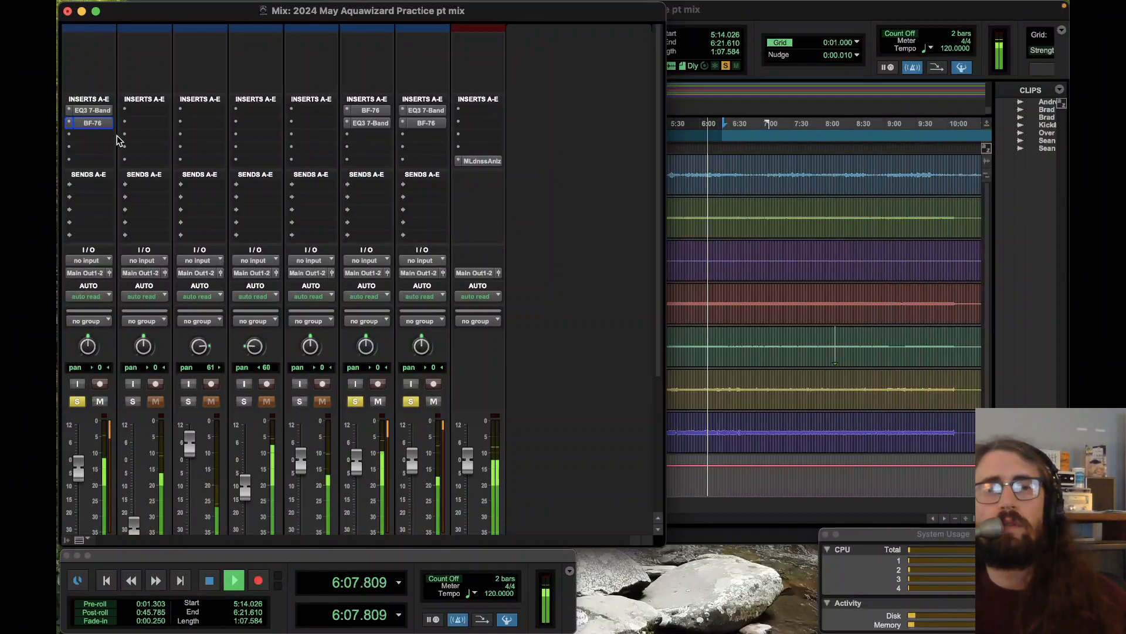
# Step: Check the mix's loudness in the MLoudnessAnalyzer on the Master 1 track and close the analyzer
pyautogui.scroll(-5, 584, 311)
pyautogui.scroll(5, 584, 309)
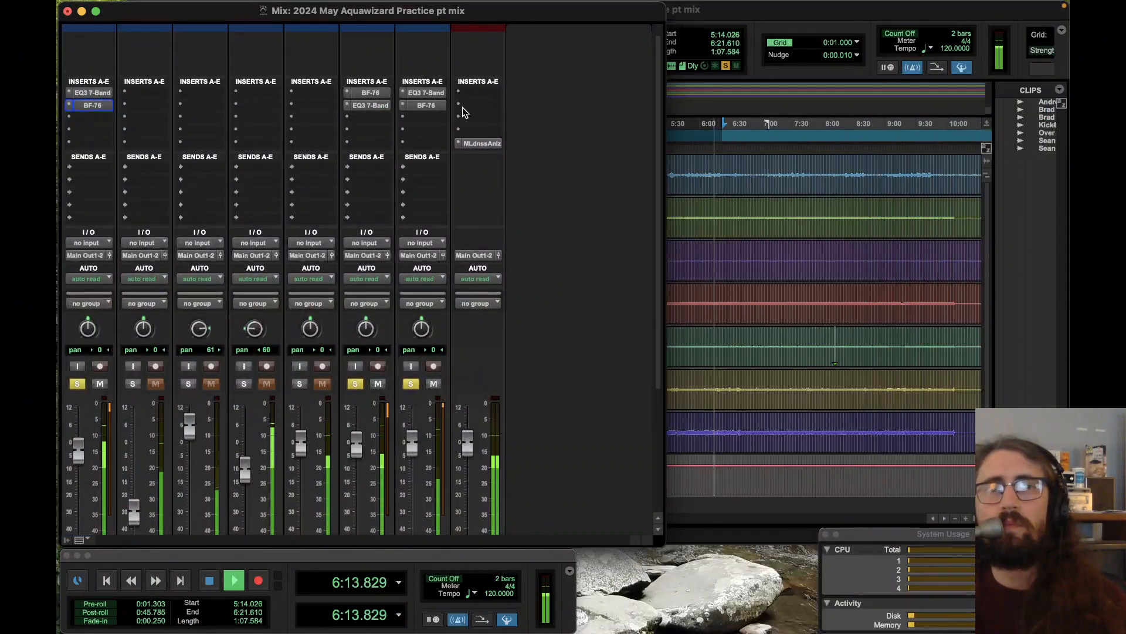
pyautogui.click(482, 144)
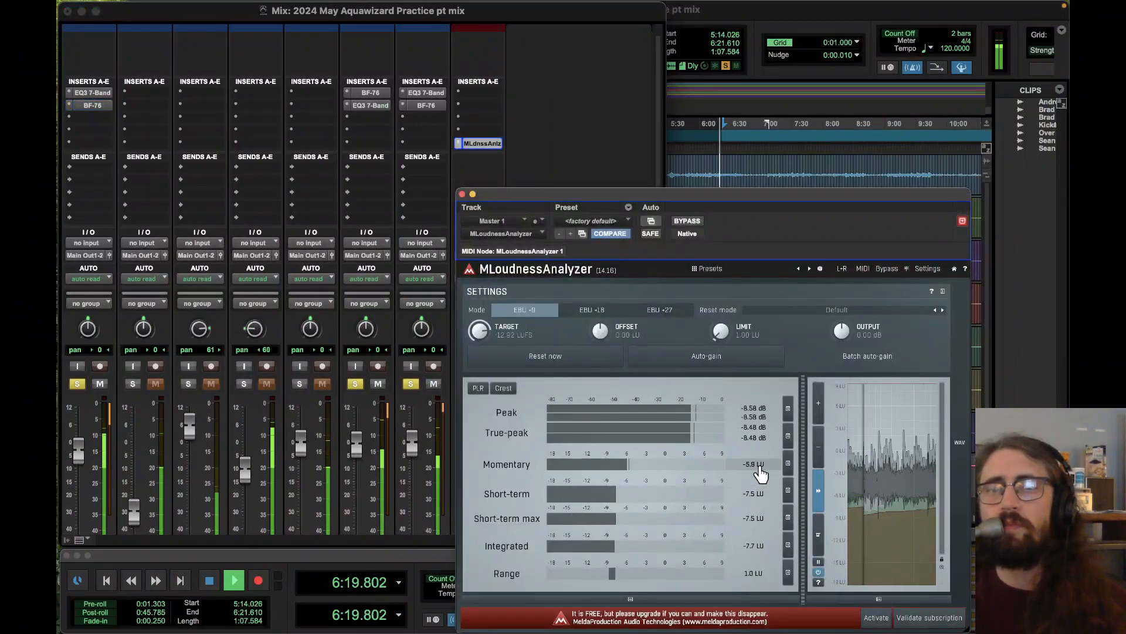
pyautogui.click(462, 193)
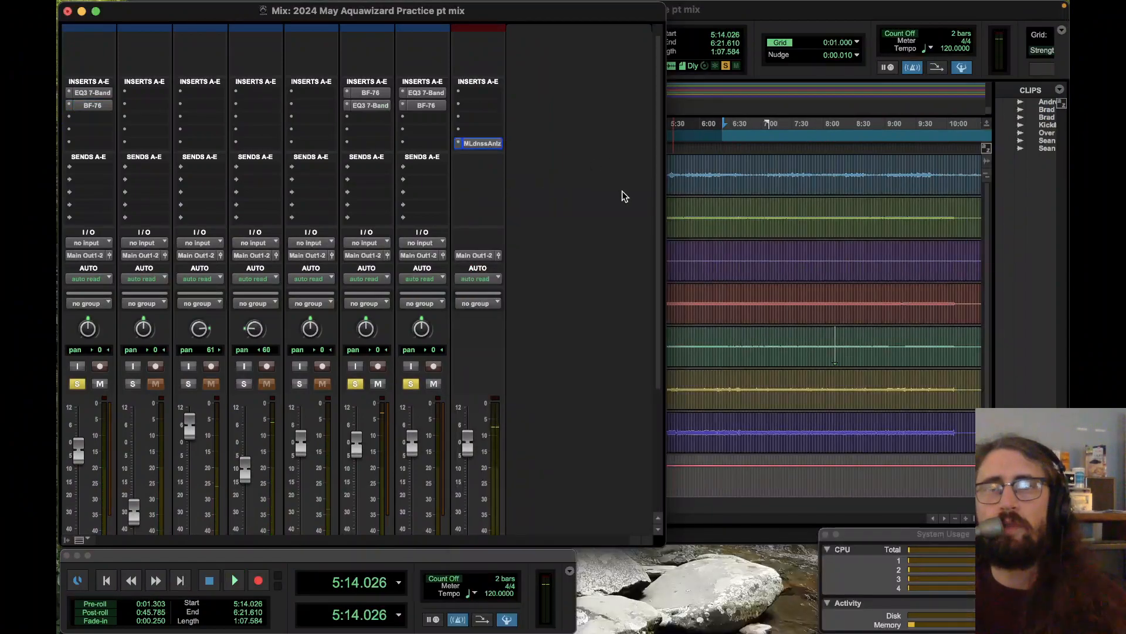
# Step: Enable loop playback in the transport and play the selected timeline range
pyautogui.click(784, 23)
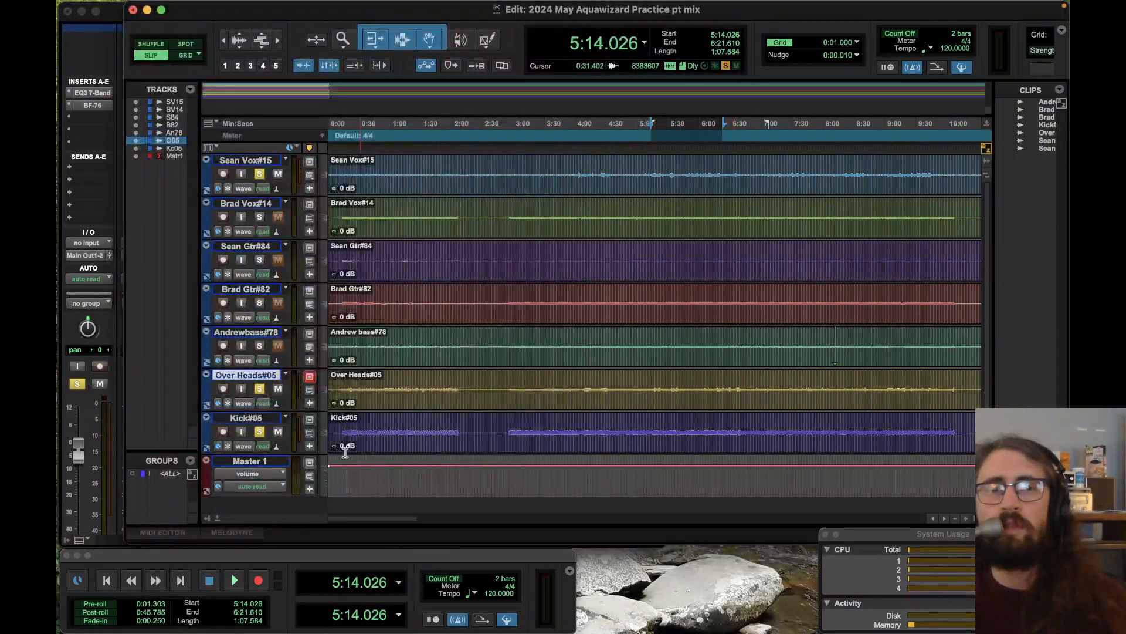
pyautogui.rightClick(237, 582)
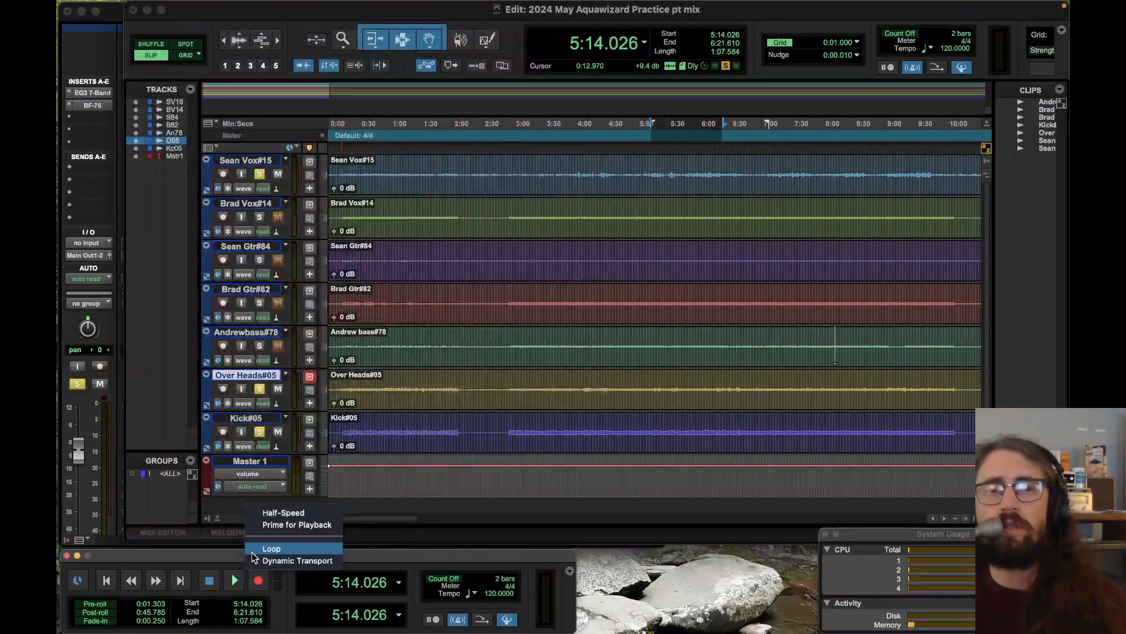
pyautogui.click(251, 552)
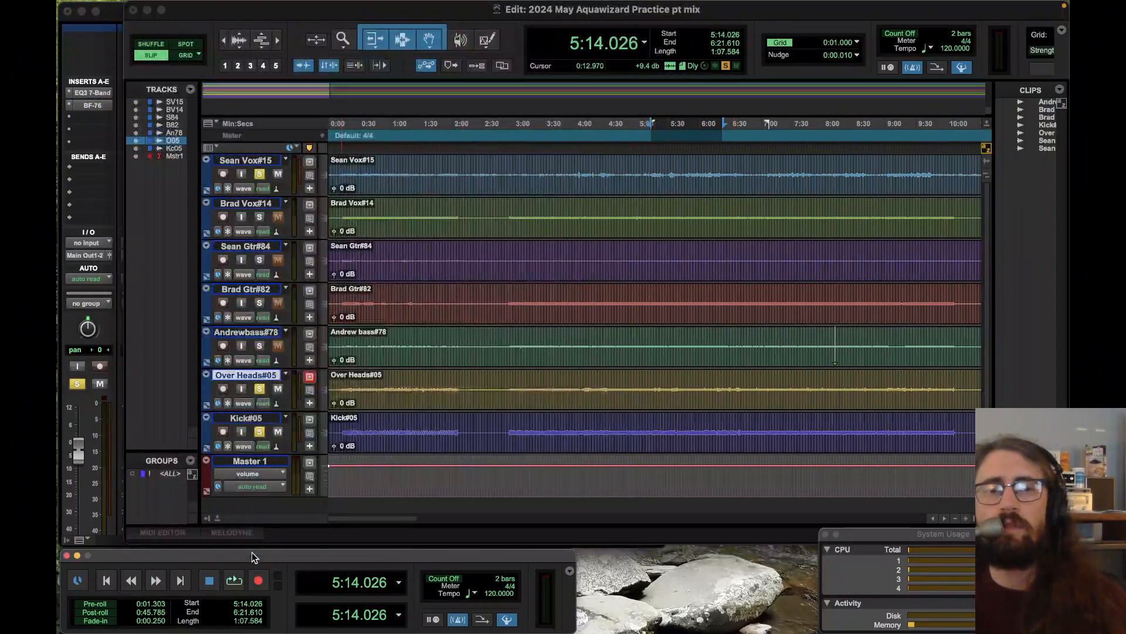
pyautogui.click(234, 581)
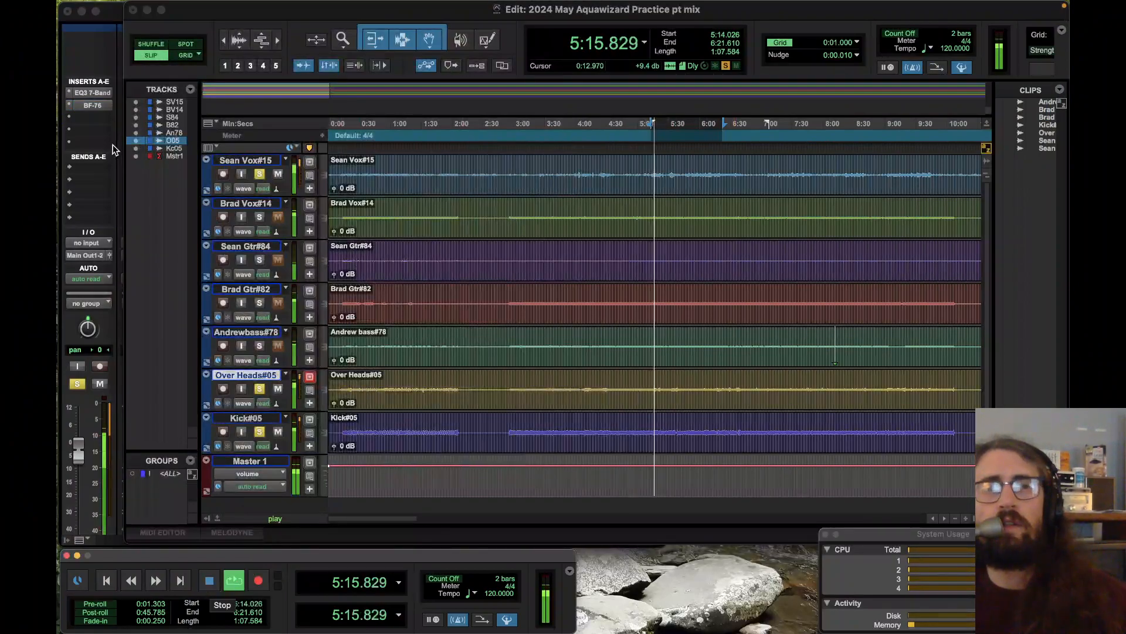
# Step: Pull the faders of both guitar tracks all the way down to -∞ in the Mix window
pyautogui.press('super+equal')
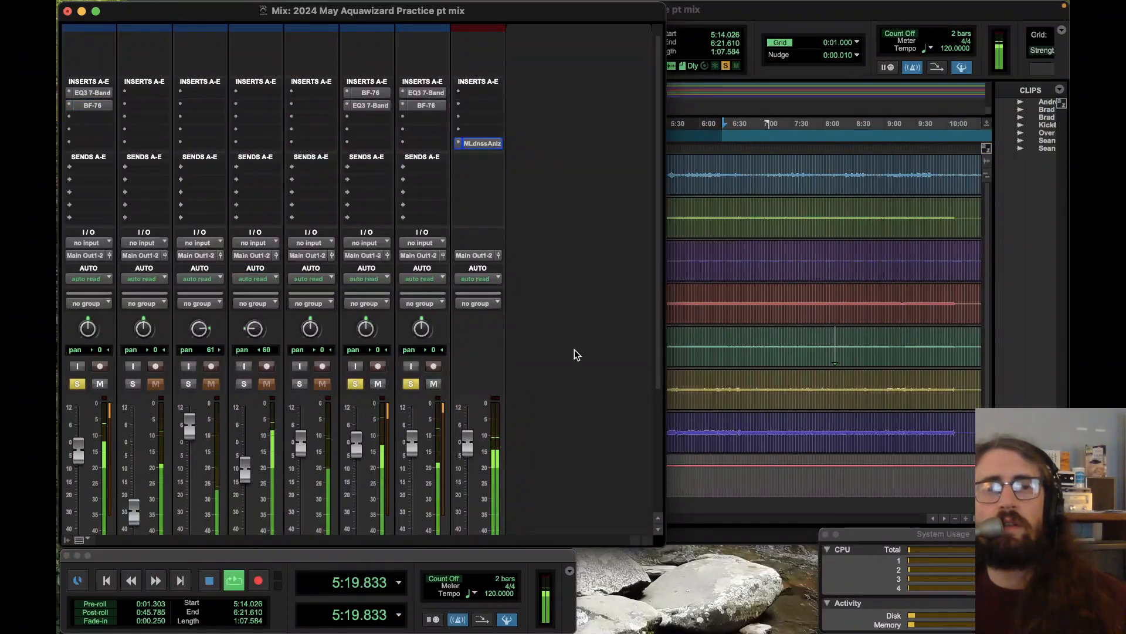
pyautogui.scroll(-5, 585, 340)
pyautogui.moveTo(190, 262); pyautogui.dragTo(192, 383)
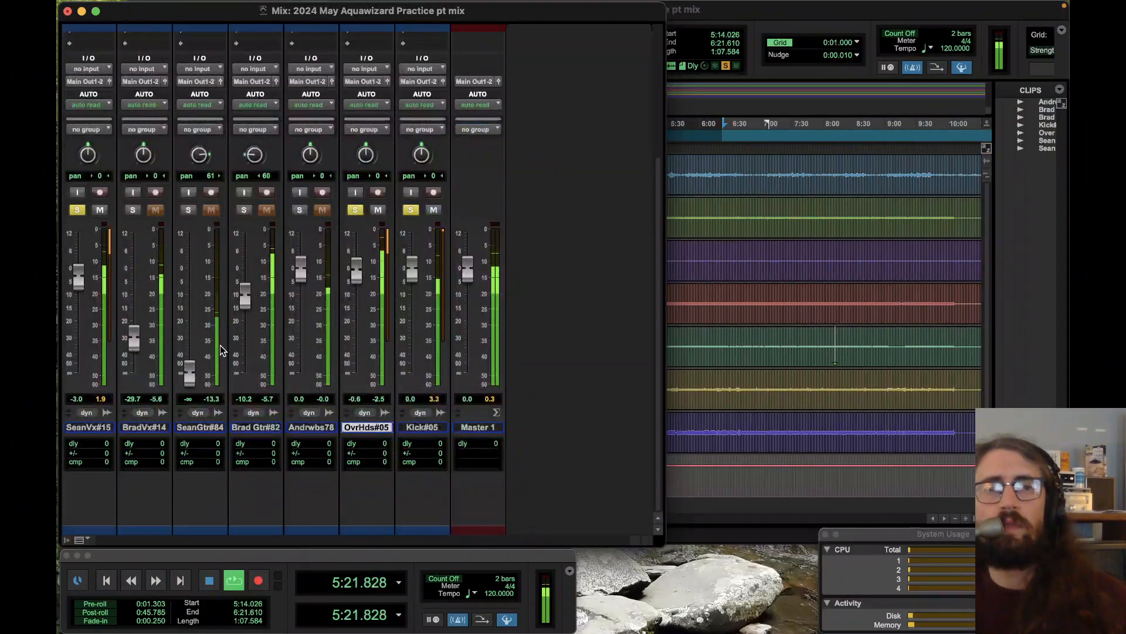
pyautogui.moveTo(246, 297); pyautogui.dragTo(247, 376)
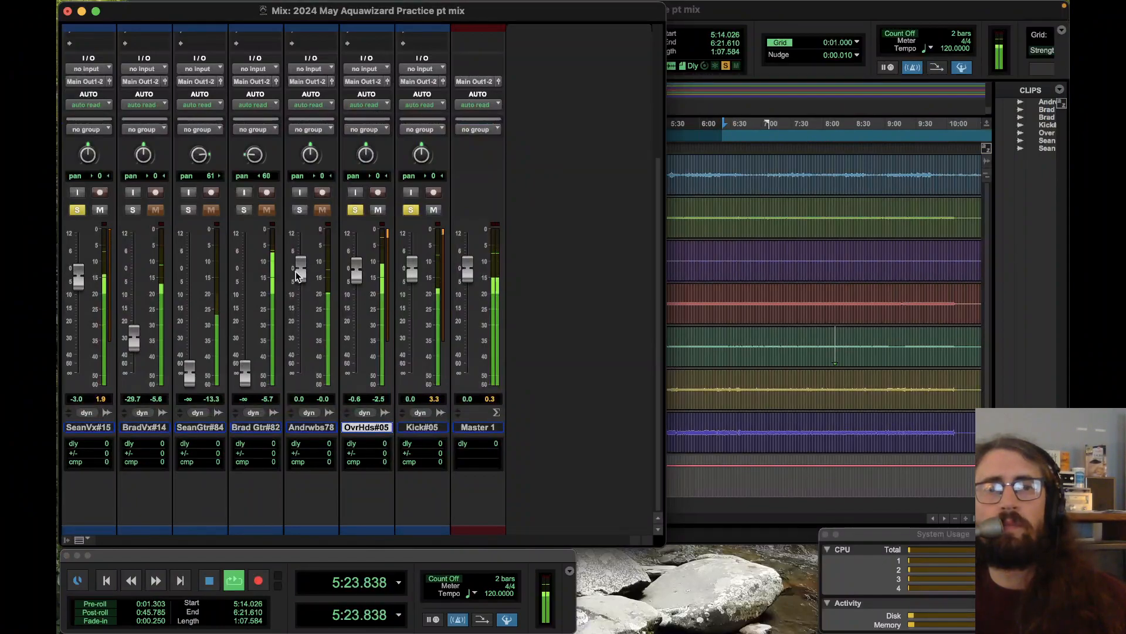
# Step: Clear the solos on all tracks and solo only the bass track
pyautogui.keyDown('alt'); pyautogui.click(353, 210); pyautogui.keyUp('alt')
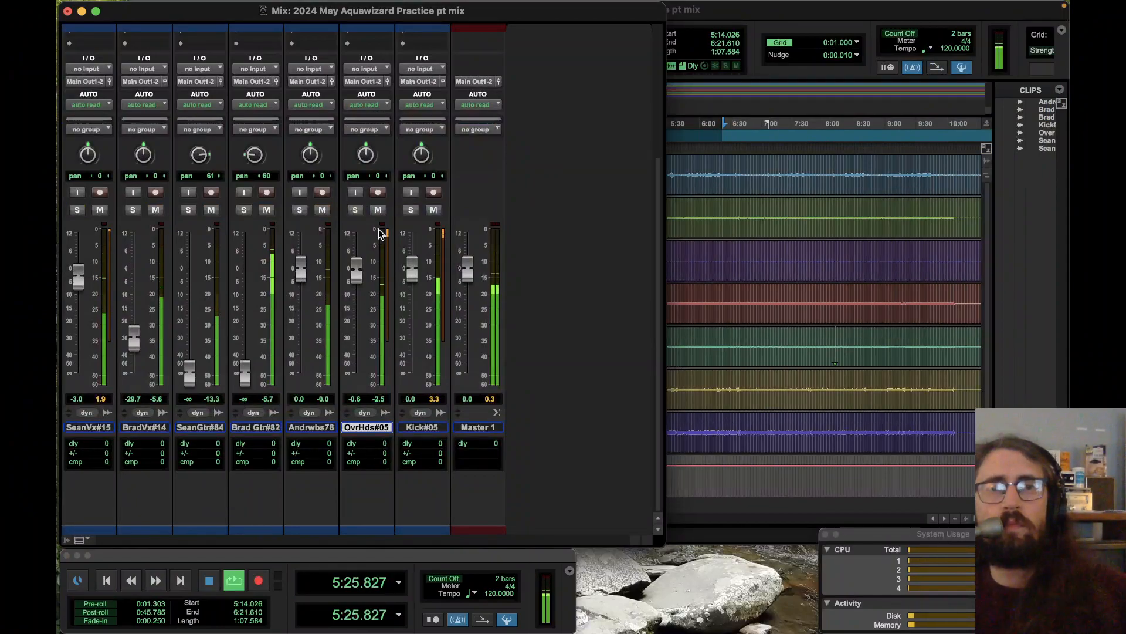
pyautogui.scroll(5, 589, 289)
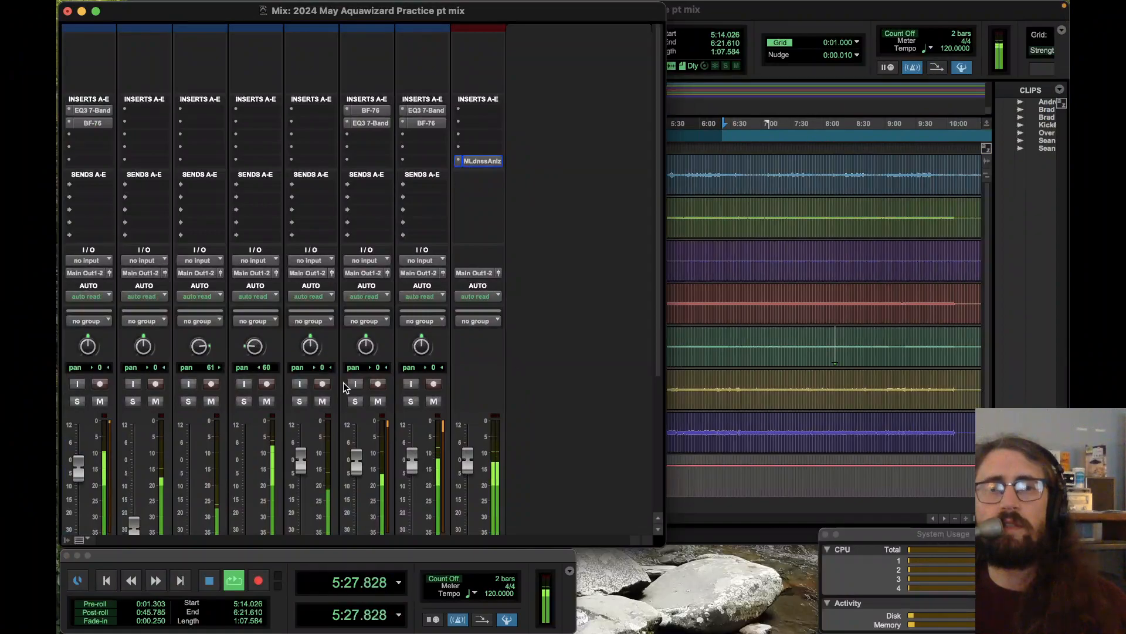
pyautogui.click(299, 402)
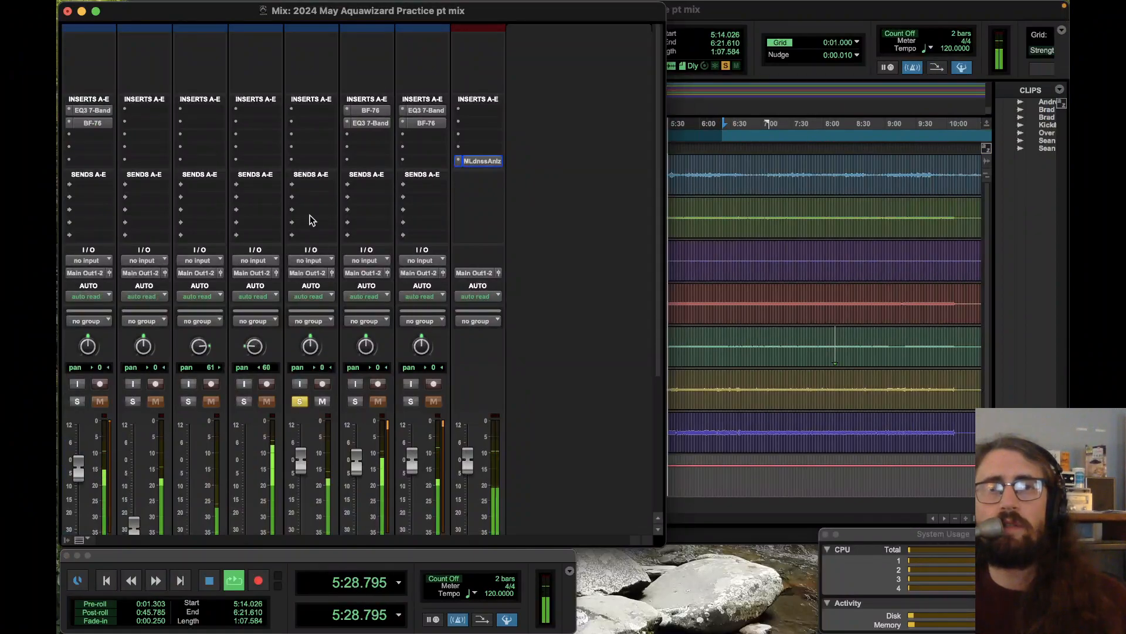
# Step: Add Guitar Rig 6 (mono) to the bass track's first insert and position its window fully in view
pyautogui.click(294, 111)
pyautogui.moveTo(354, 116)
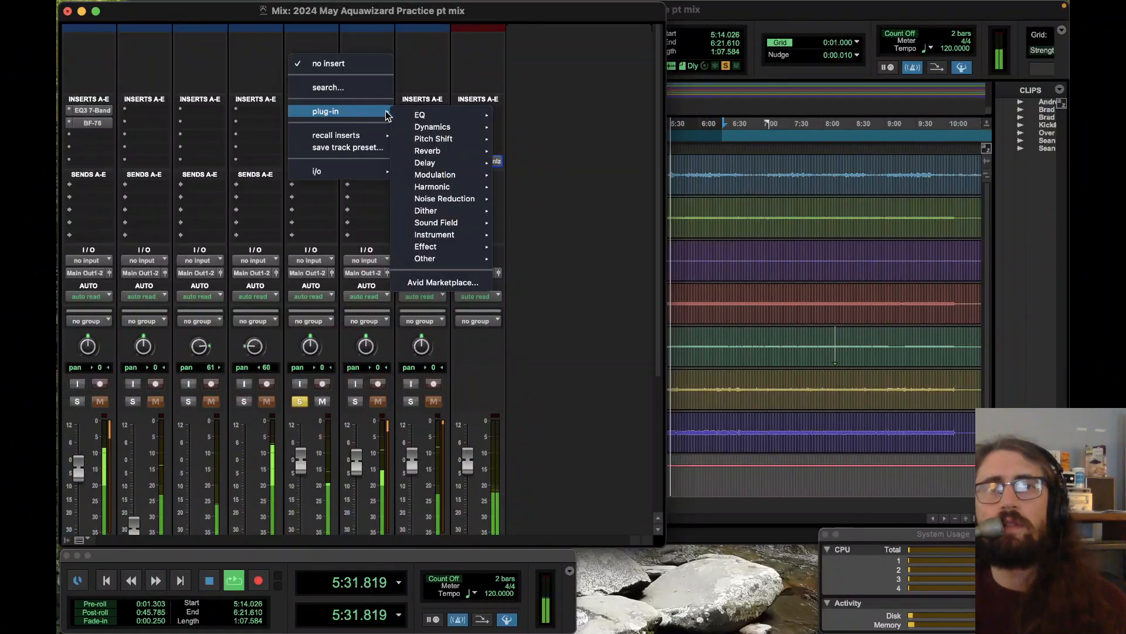
pyautogui.moveTo(426, 251)
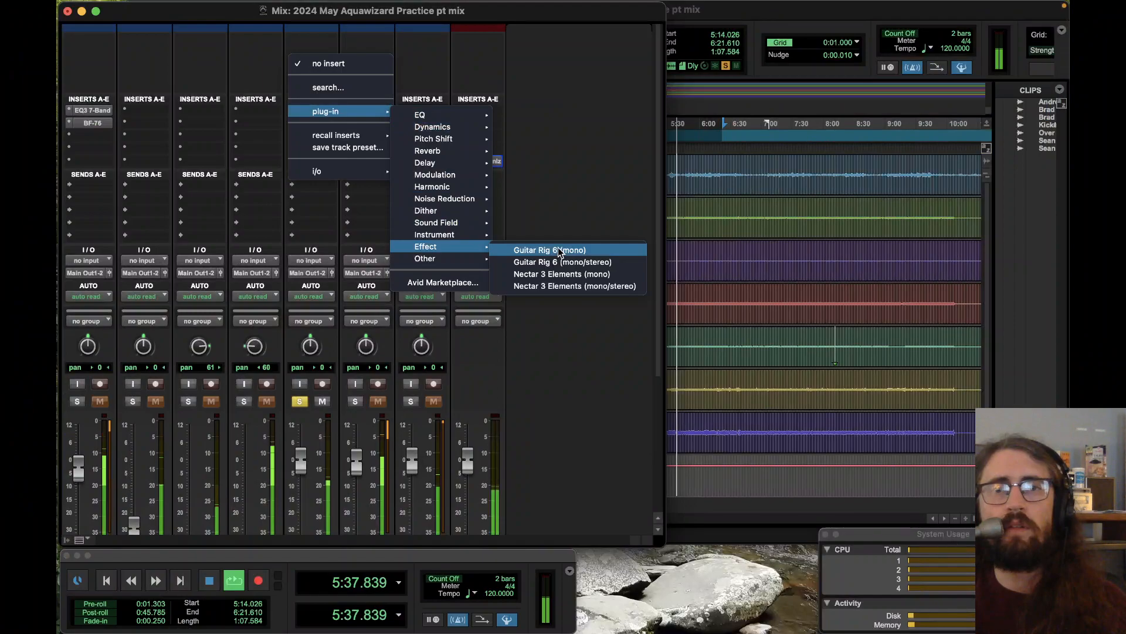
pyautogui.press('Escape')
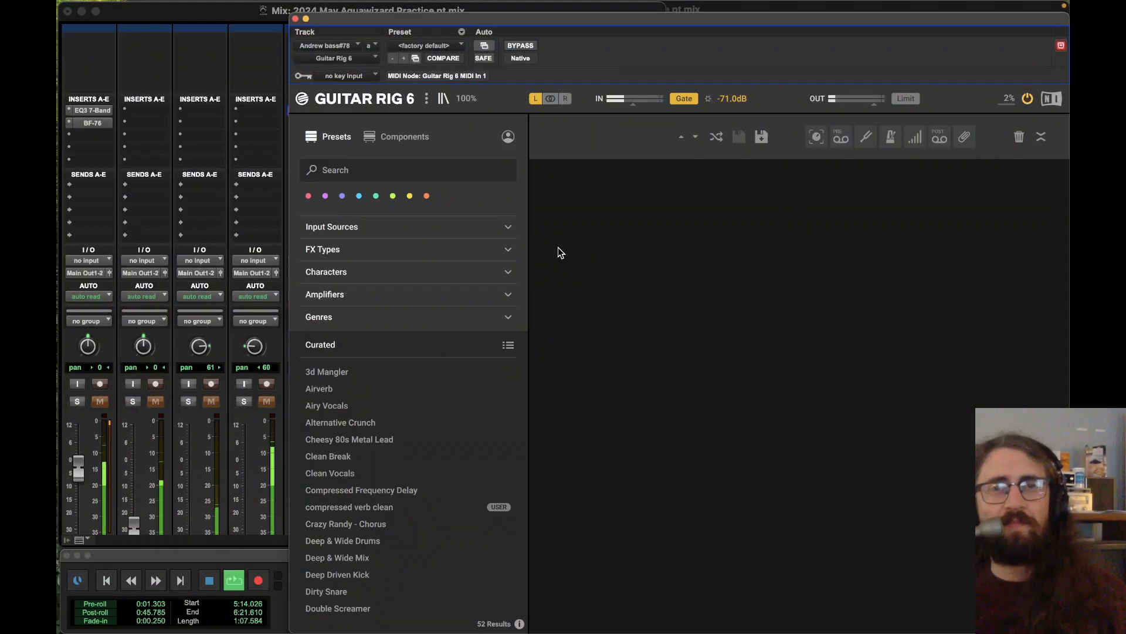
pyautogui.moveTo(844, 27); pyautogui.dragTo(696, 20)
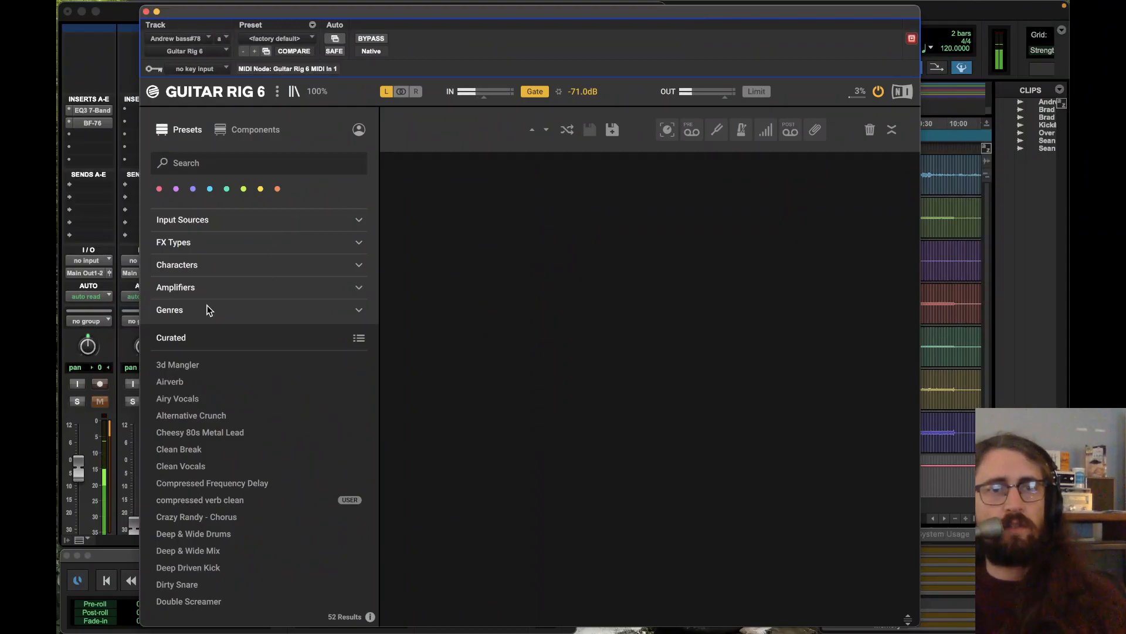
# Step: Check Guitar Rig 6's amplifier filter and component list for amps suitable for the bass, and close the plug-in window
pyautogui.click(359, 288)
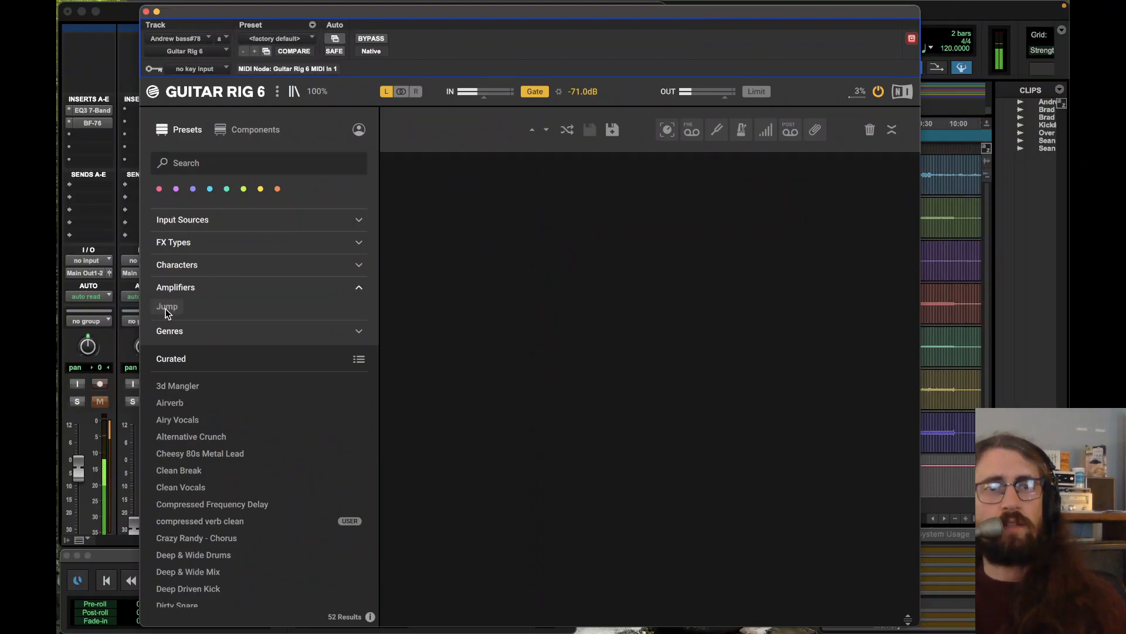
pyautogui.click(253, 131)
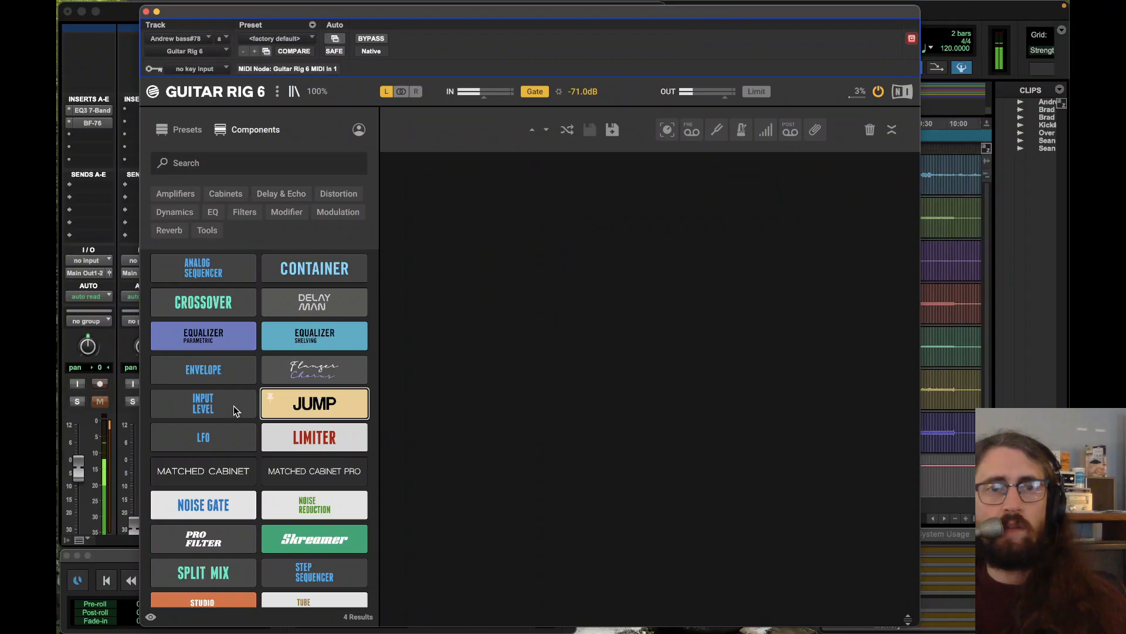
pyautogui.scroll(-3, 235, 410)
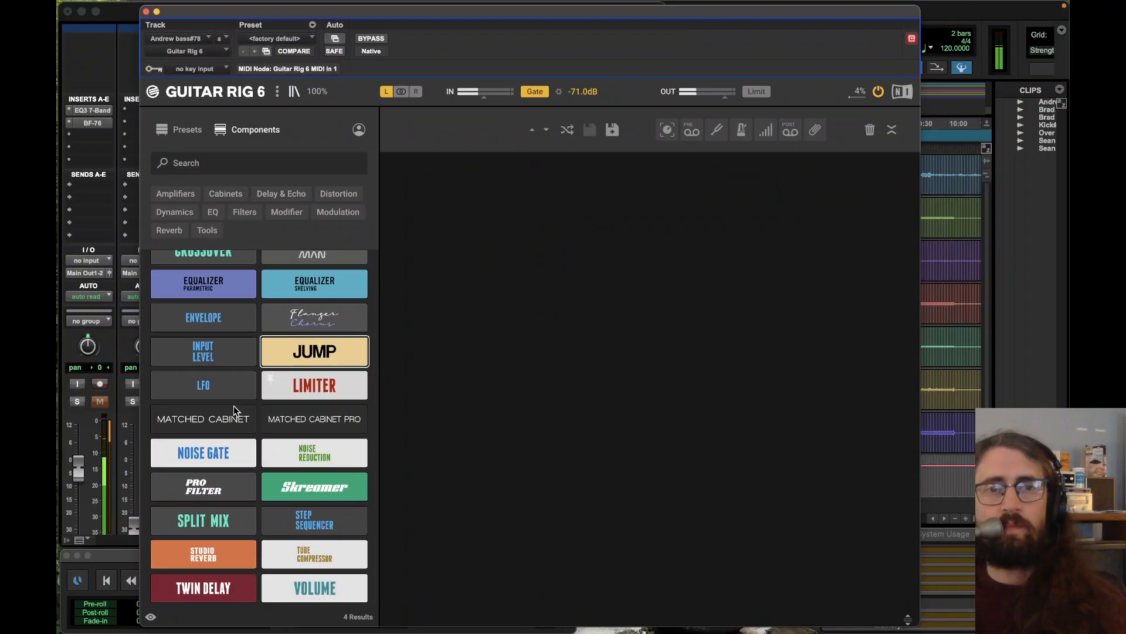
pyautogui.scroll(3, 291, 392)
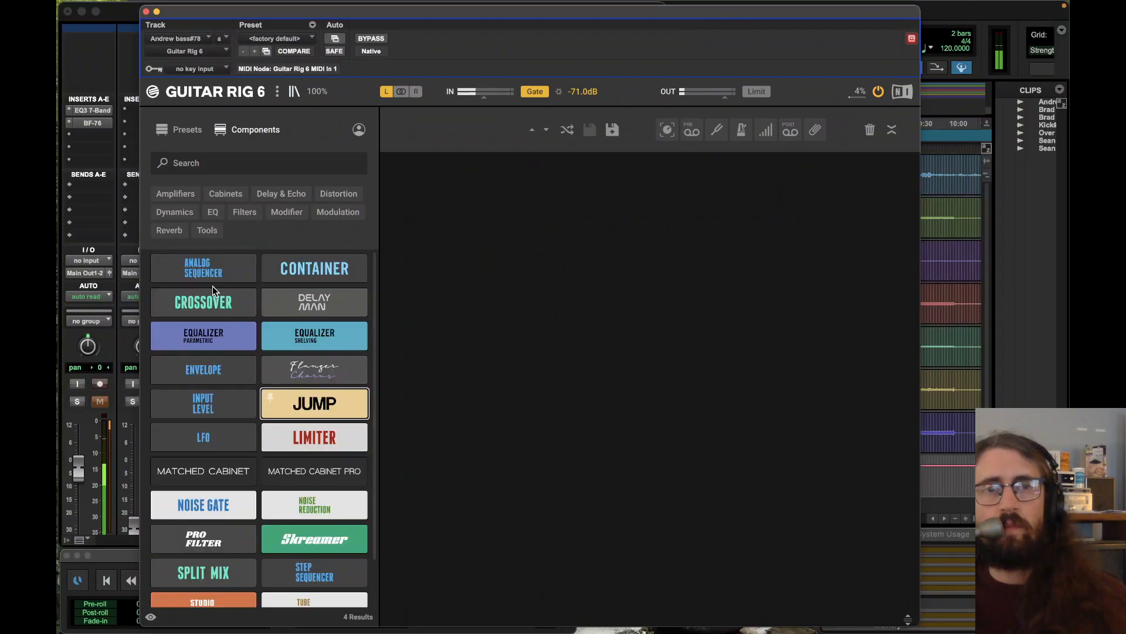
pyautogui.click(146, 11)
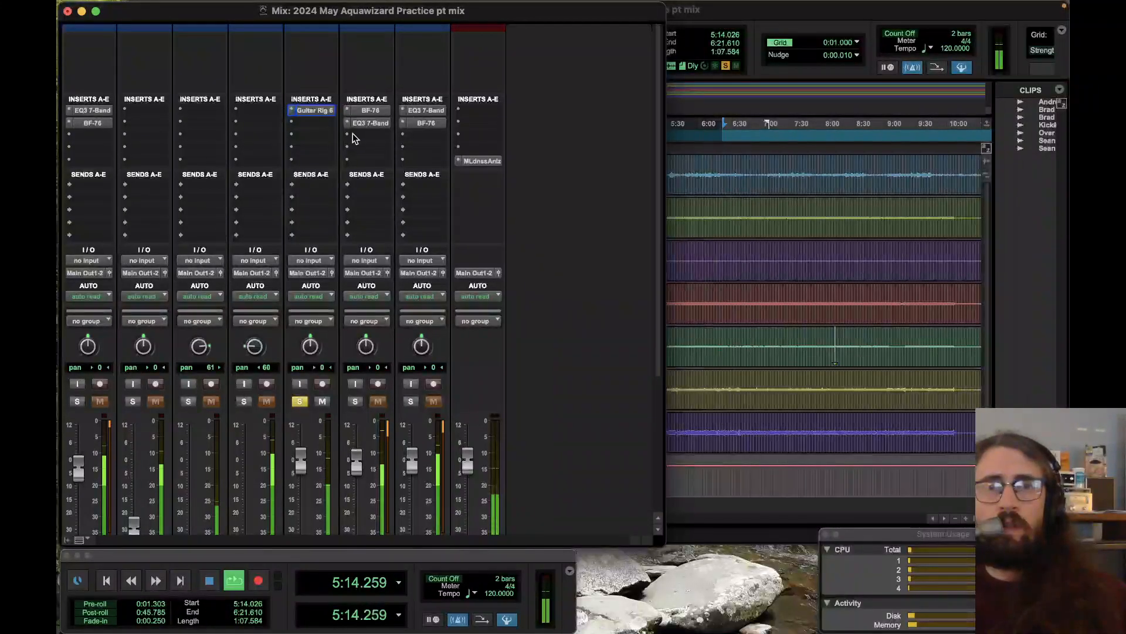
# Step: Replace Guitar Rig 6 on the bass track's first insert with the harmonic plug-in Eleven Lite (mono)
pyautogui.click(291, 112)
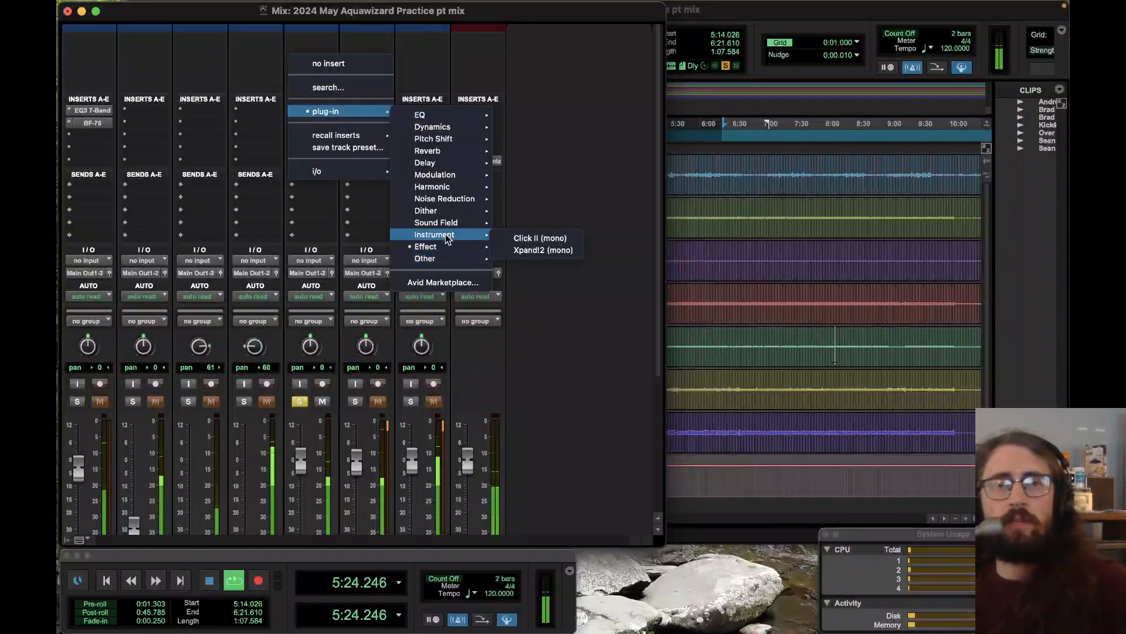
pyautogui.moveTo(457, 223)
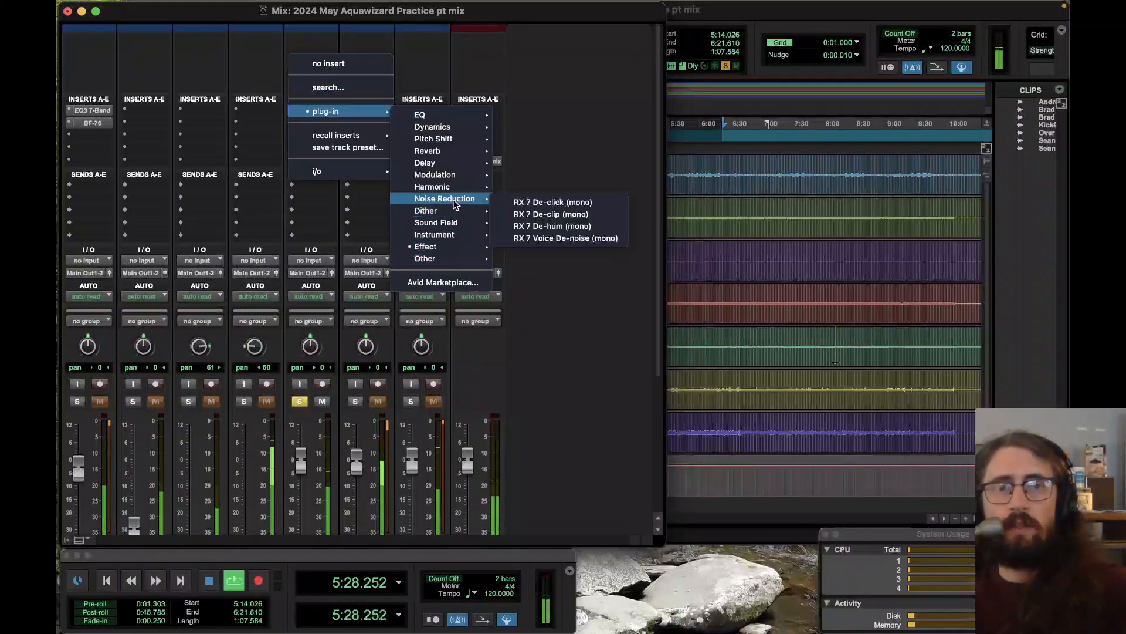
pyautogui.moveTo(458, 188)
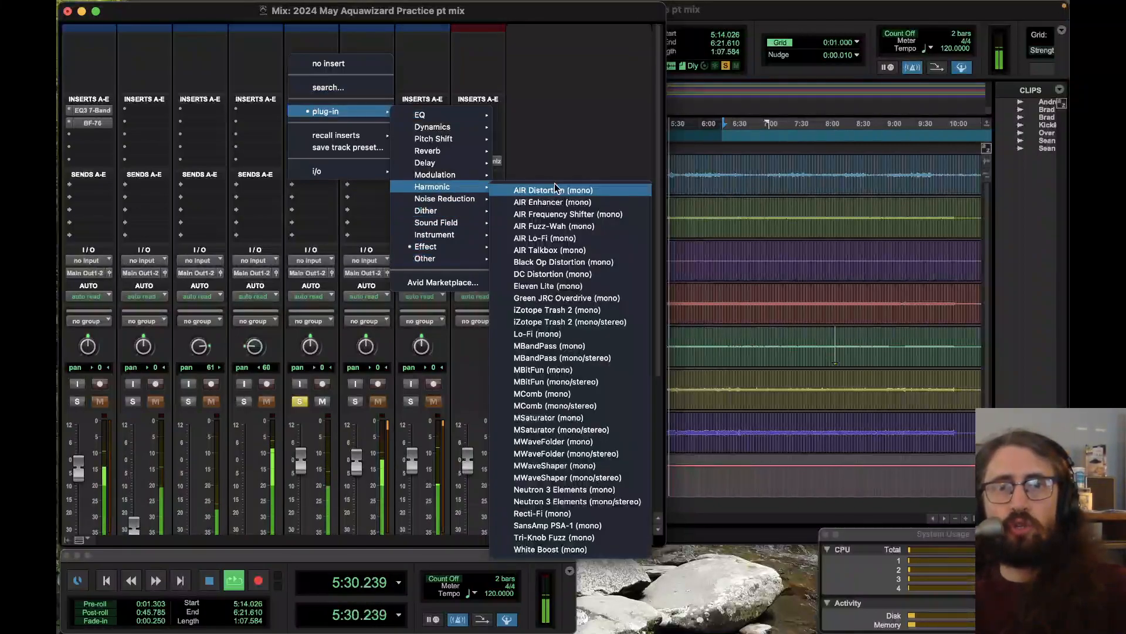
pyautogui.click(596, 287)
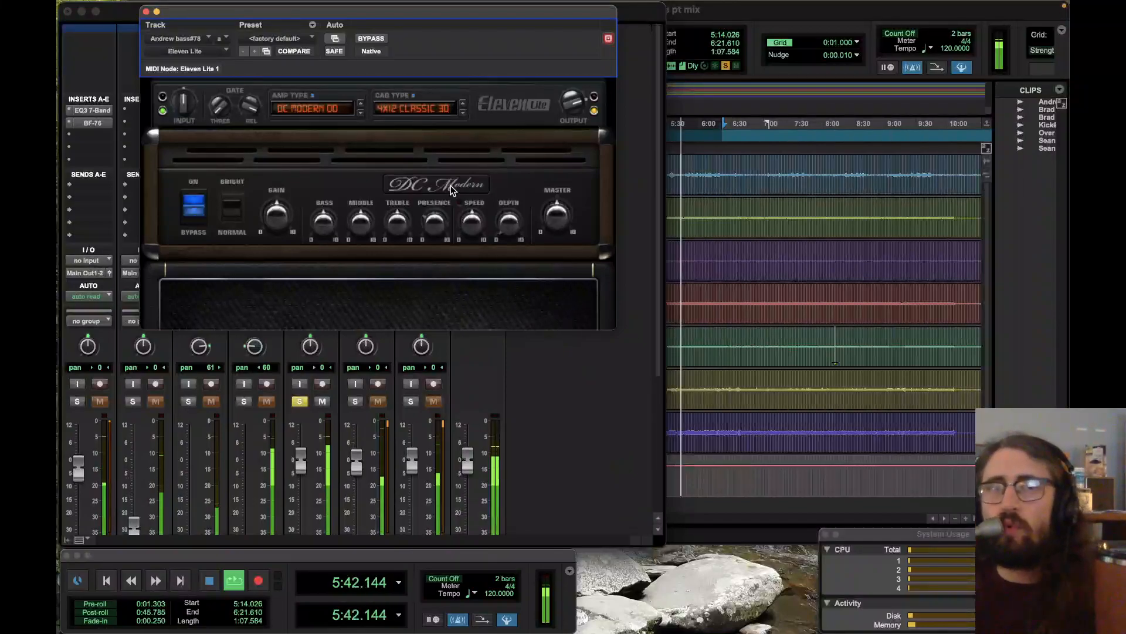
pyautogui.click(339, 112)
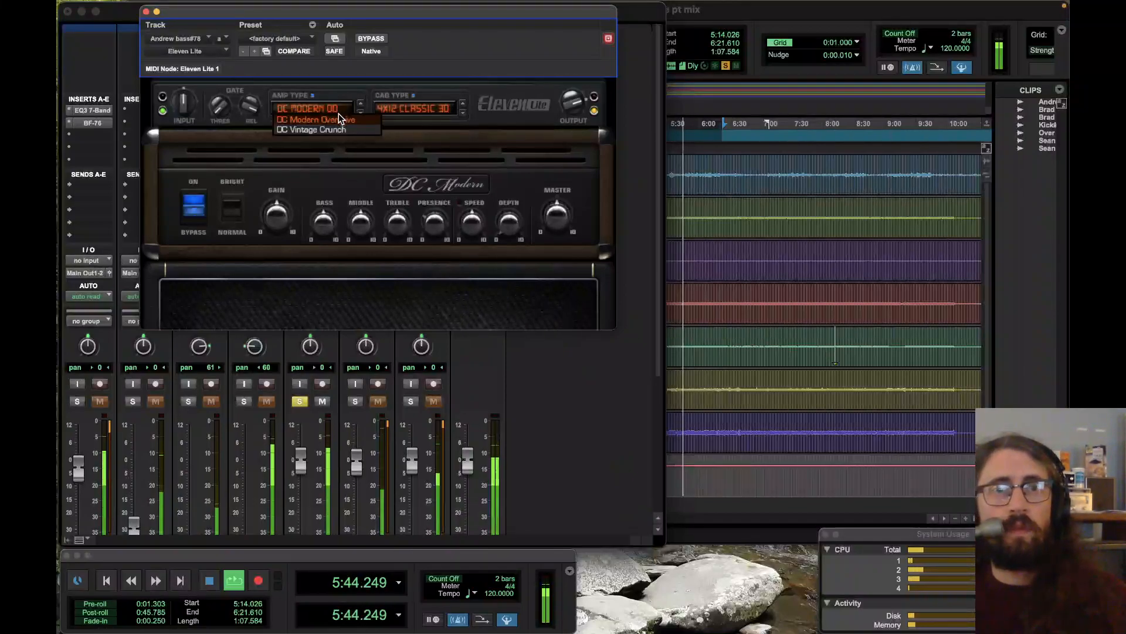
pyautogui.click(334, 92)
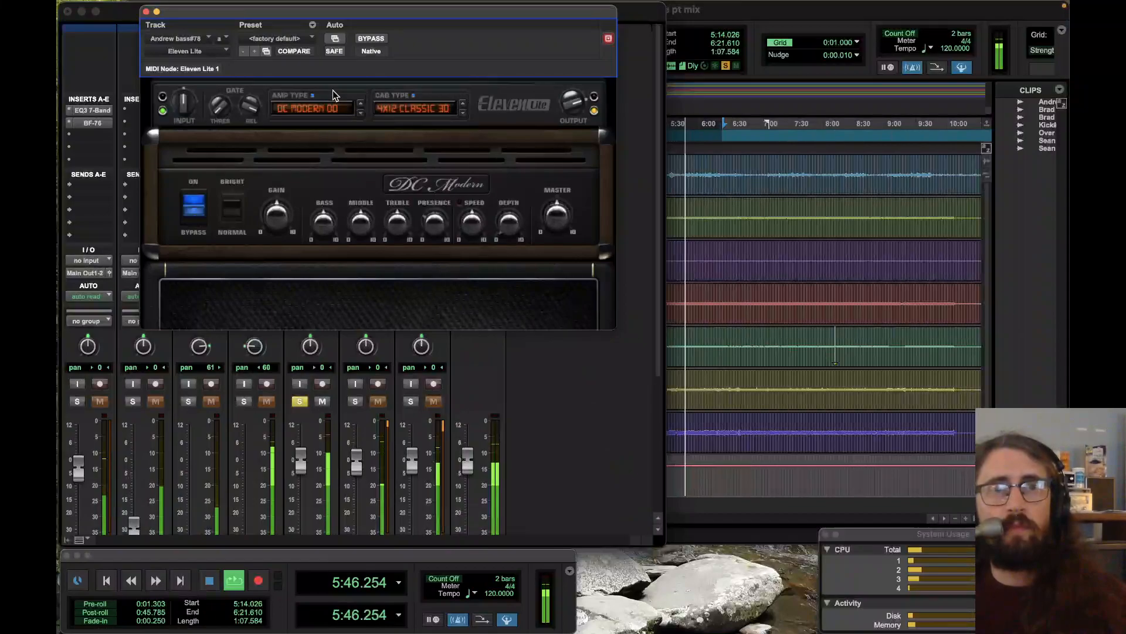
pyautogui.click(195, 52)
pyautogui.moveTo(182, 55)
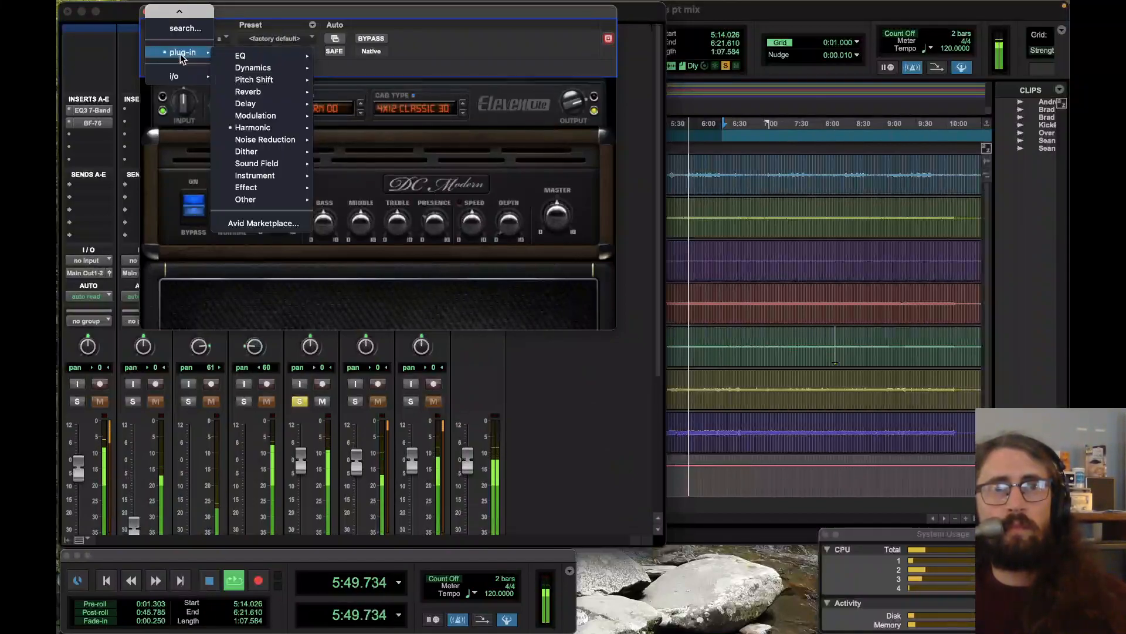
pyautogui.click(449, 58)
# Step: Load the Vintage Clean preset from the Clean folder in the bass track's Eleven Lite
pyautogui.click(302, 44)
pyautogui.moveTo(303, 46)
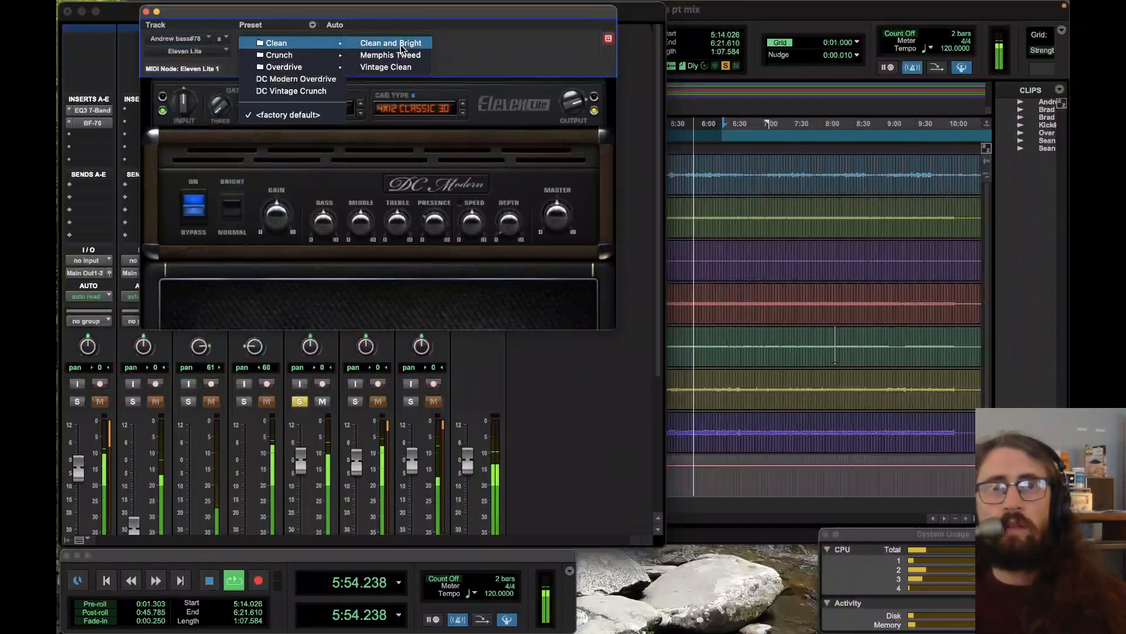
pyautogui.click(402, 67)
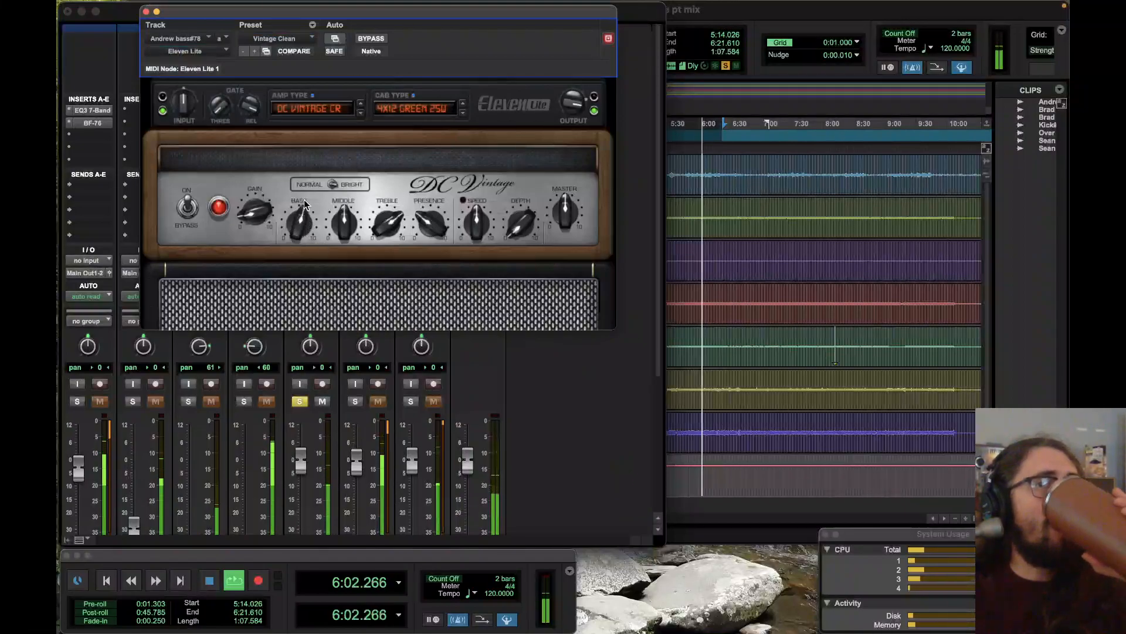
# Step: Raise the bass, lower the treble and flip the Normal/Bright switch on the bass track's DC Vintage amp
pyautogui.moveTo(304, 226); pyautogui.dragTo(305, 190)
pyautogui.moveTo(384, 225); pyautogui.dragTo(386, 277)
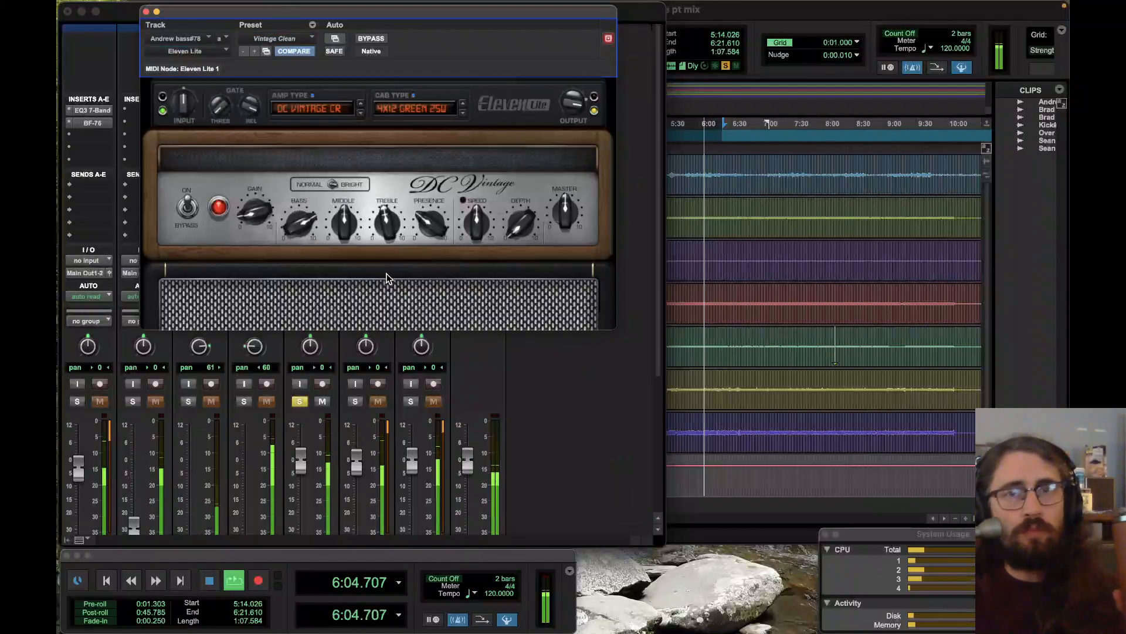
pyautogui.click(332, 186)
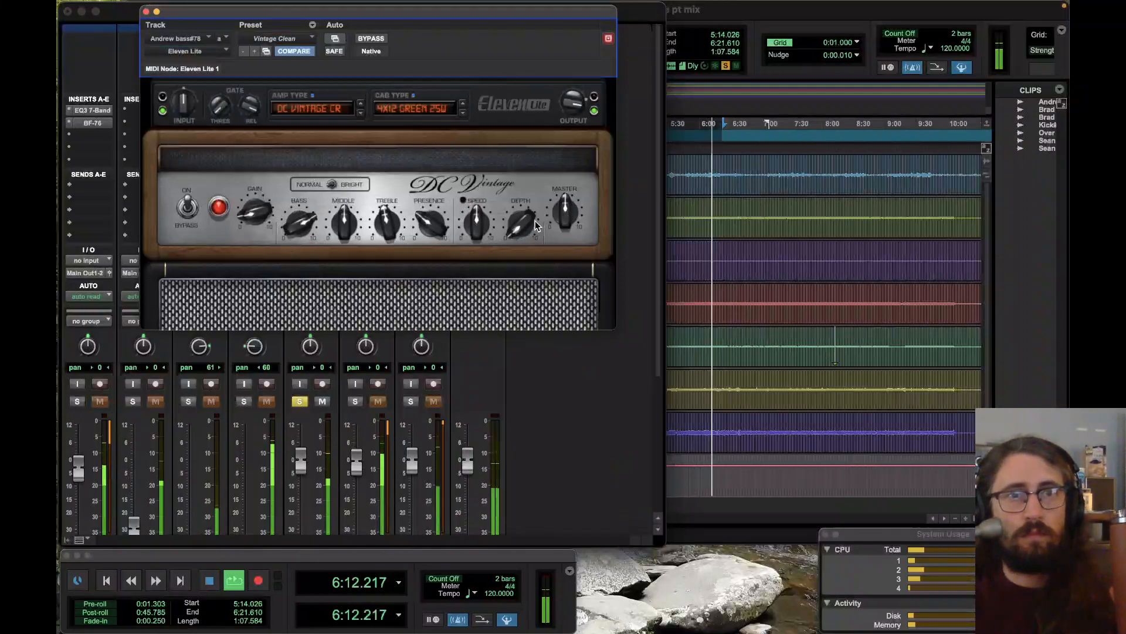
# Step: Raise the bass amp's gain slightly, set Eleven Lite's output to about 0.7 dB and close the plug-in window
pyautogui.moveTo(264, 206)
pyautogui.mouseDown()
pyautogui.moveTo(263, 156)
pyautogui.moveTo(266, 200)
pyautogui.mouseUp()
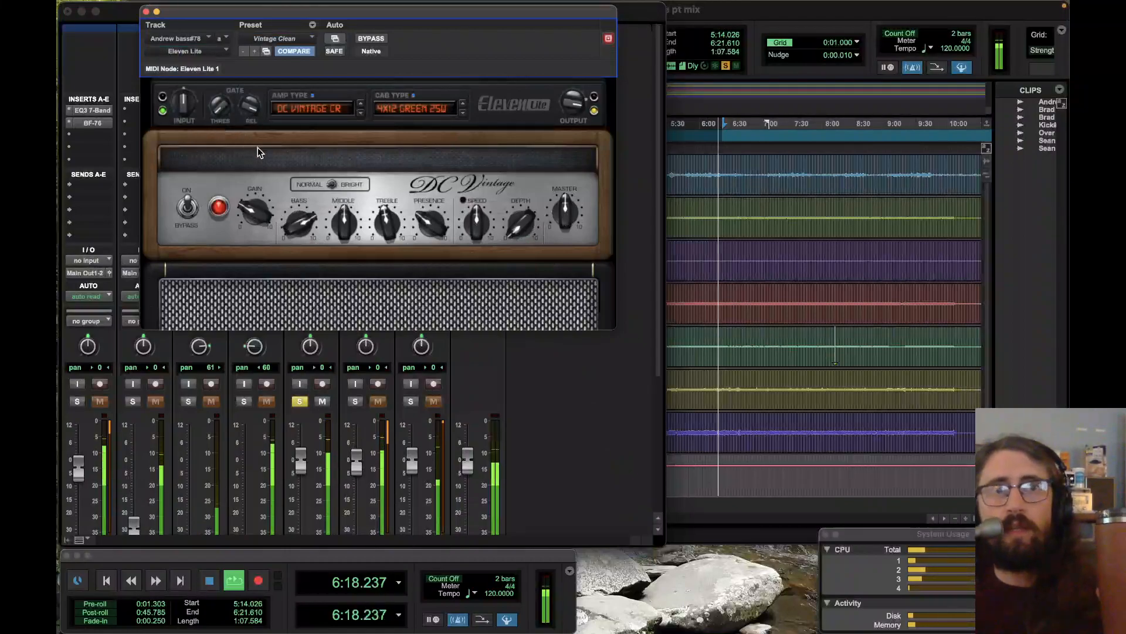
pyautogui.moveTo(572, 99); pyautogui.dragTo(574, 166)
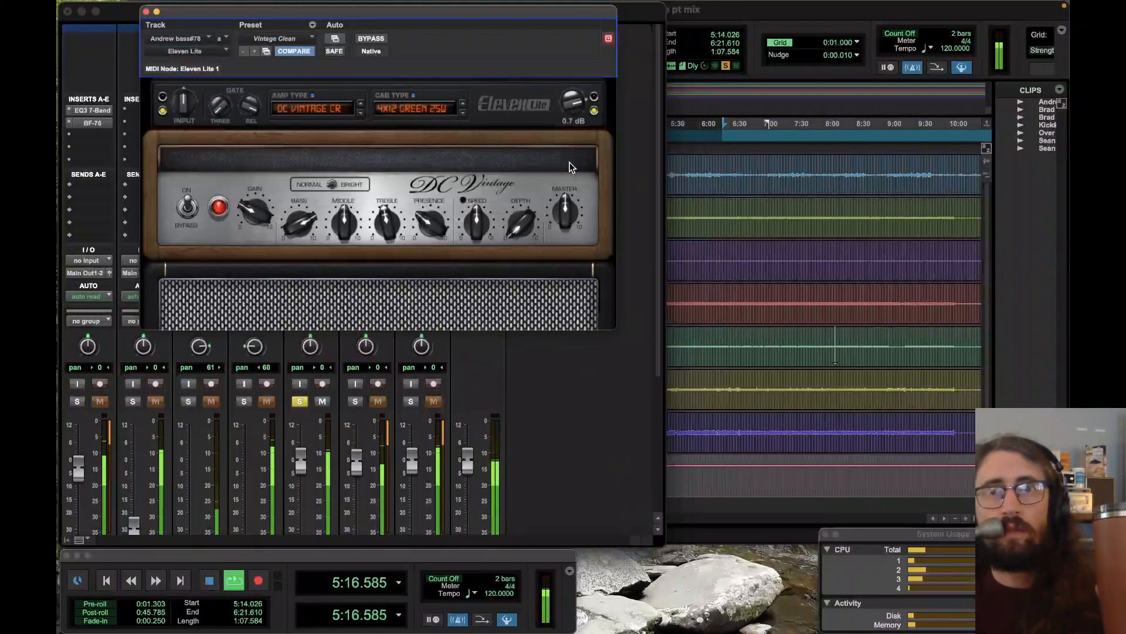
pyautogui.moveTo(569, 171); pyautogui.dragTo(569, 171)
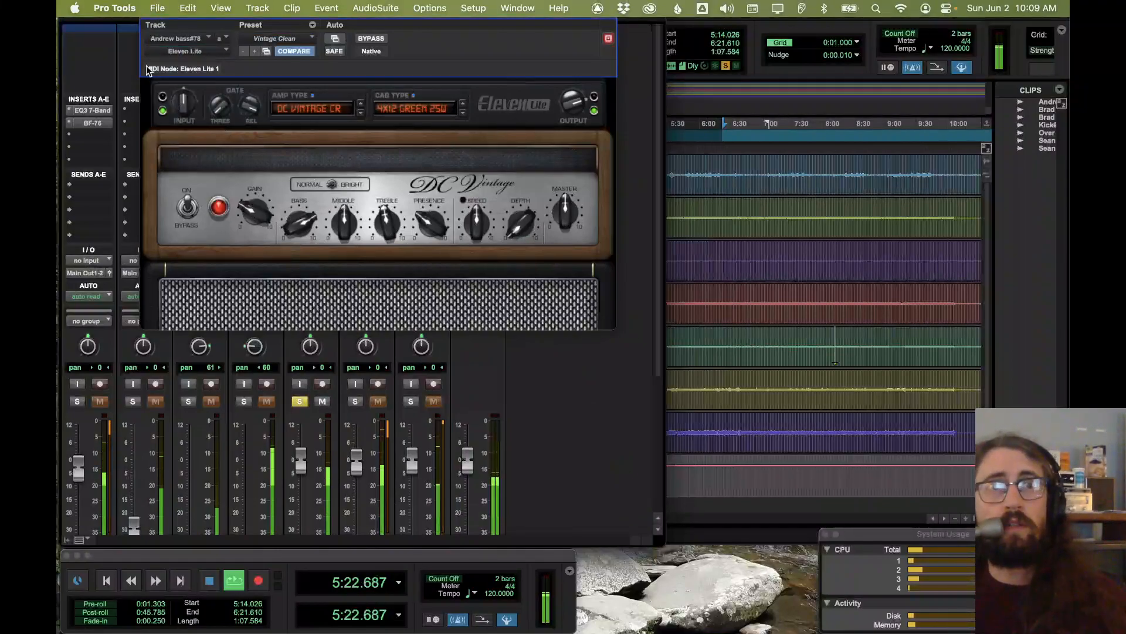
pyautogui.click(147, 12)
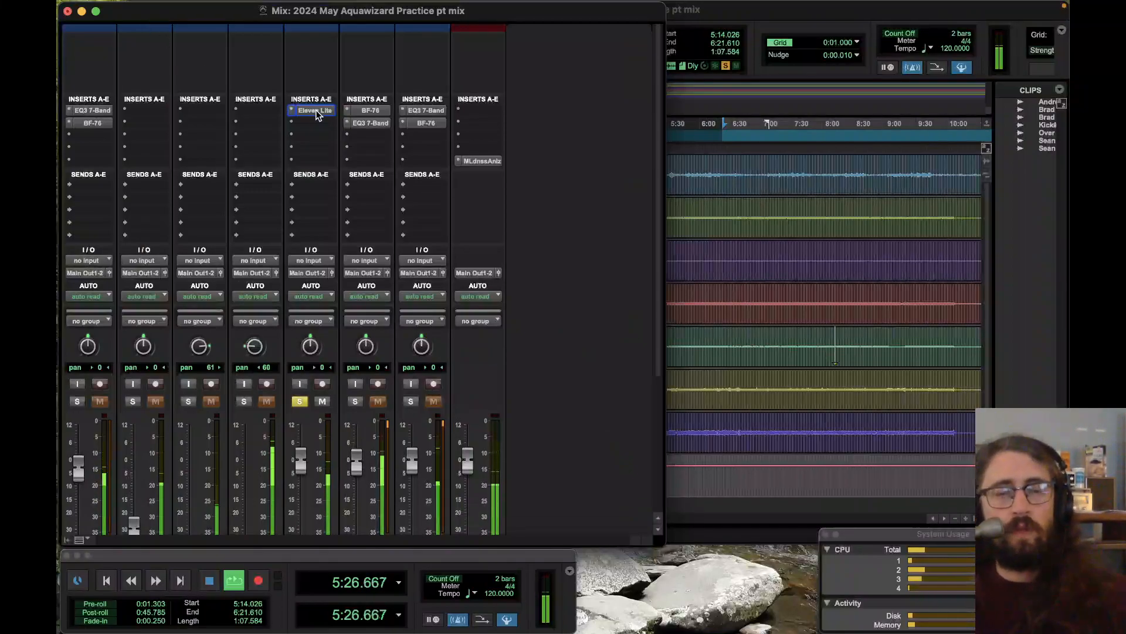
# Step: Copy the bass track's Eleven Lite to the right-panned guitar's first insert and bring that guitar in, soloed, at -0.4 dB
pyautogui.moveTo(315, 115); pyautogui.dragTo(213, 116)
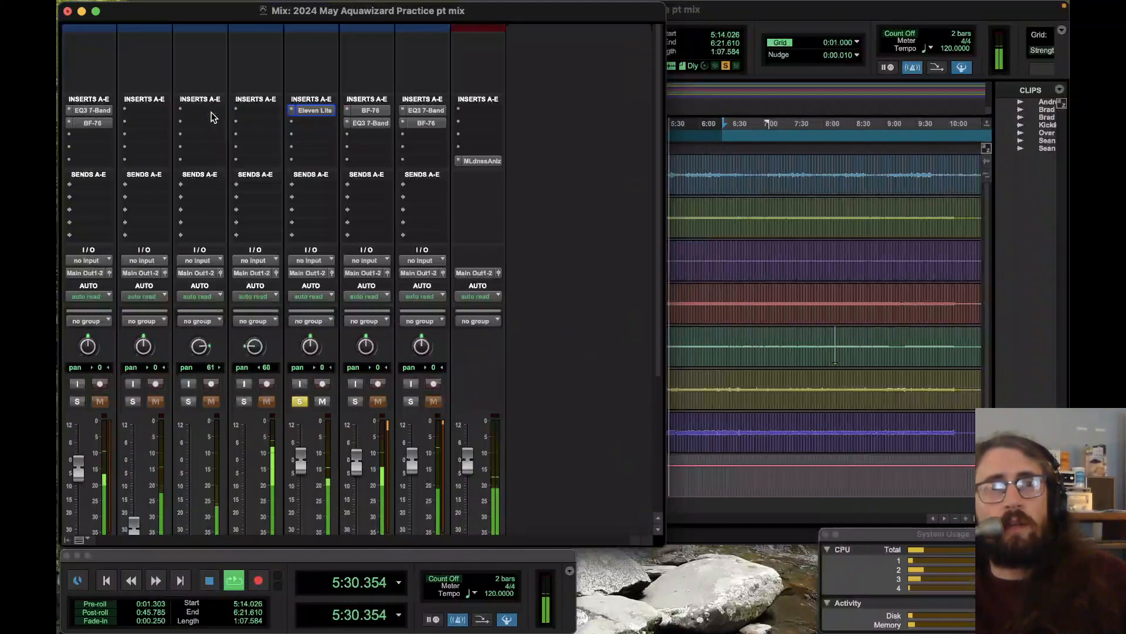
pyautogui.click(189, 402)
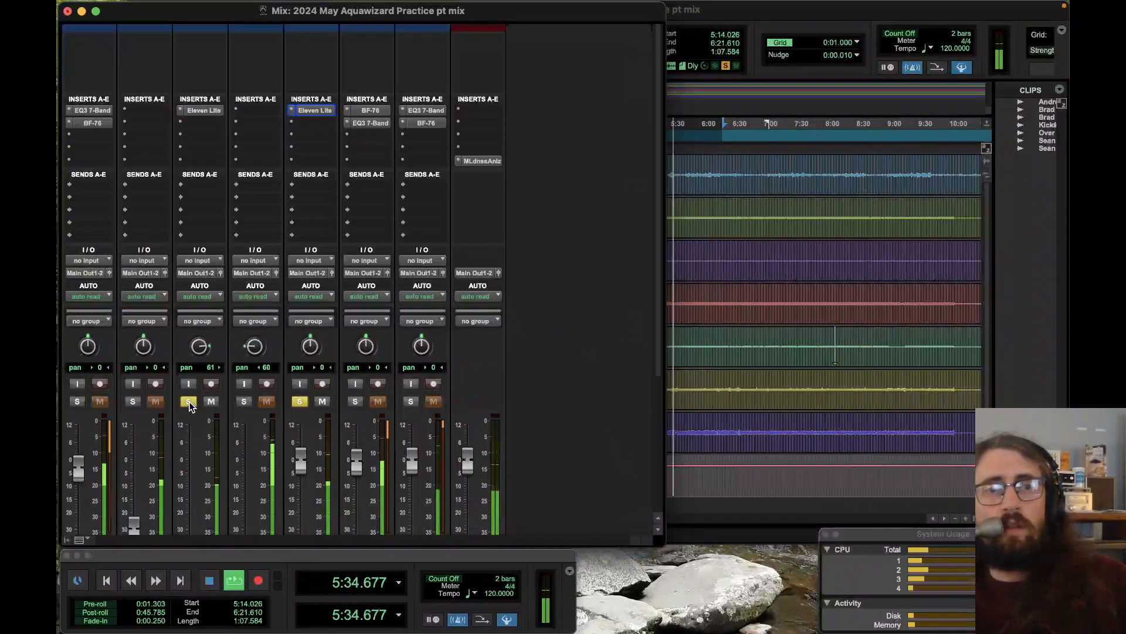
pyautogui.scroll(-5, 588, 352)
pyautogui.moveTo(188, 374); pyautogui.dragTo(188, 269)
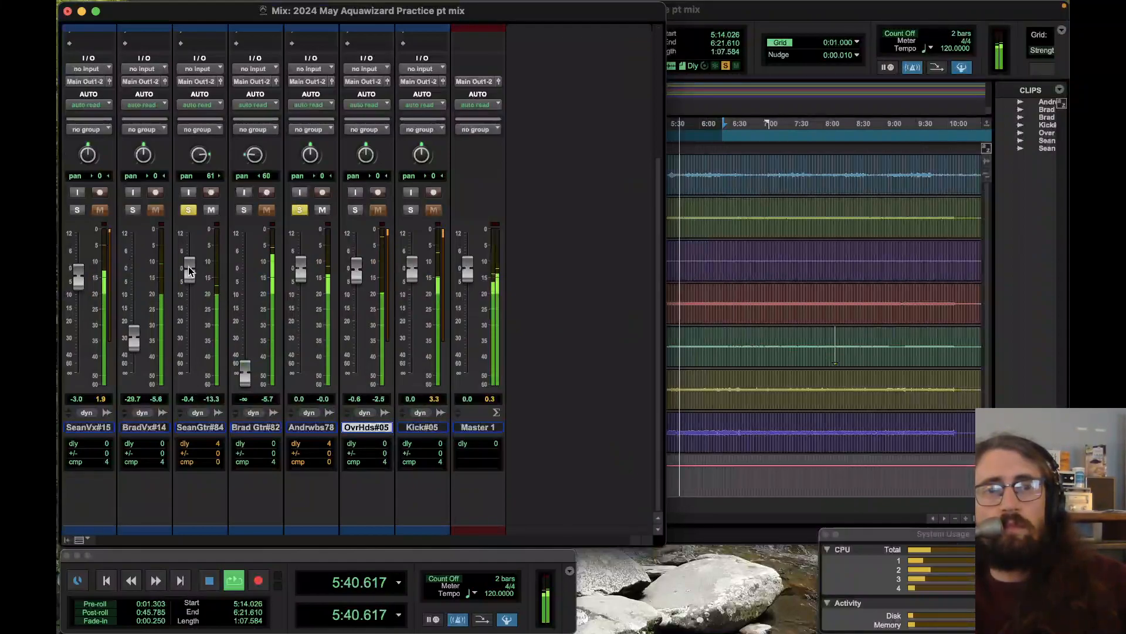
# Step: Raise the master and adjust the presence, bass and treble in the right-panned guitar's Eleven Lite, and close its window
pyautogui.scroll(5, 573, 319)
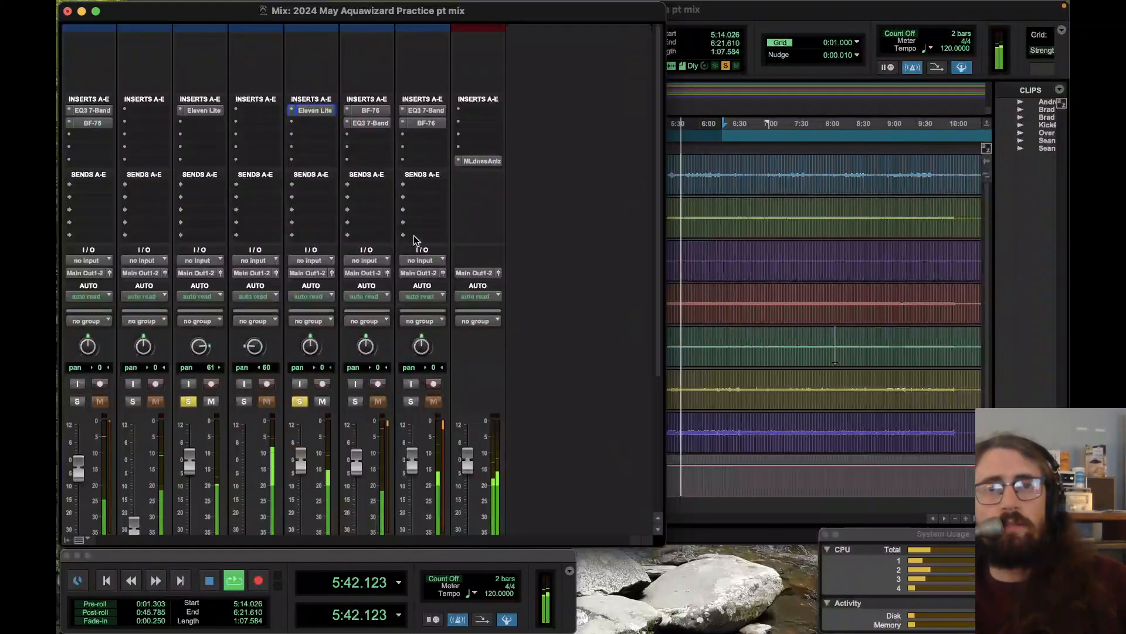
pyautogui.click(204, 110)
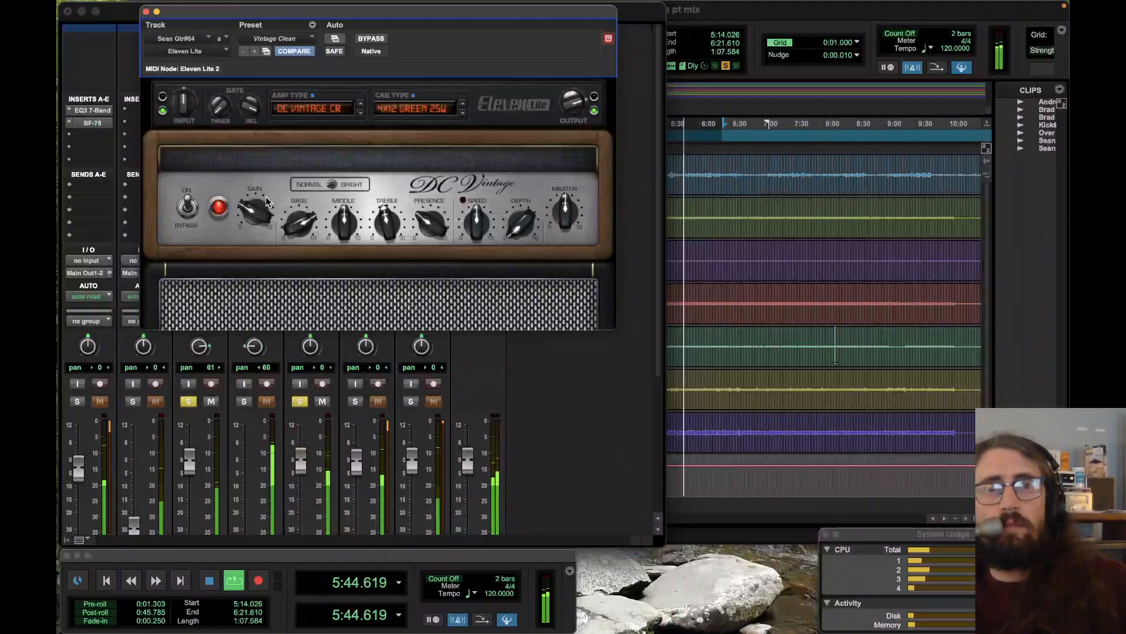
pyautogui.moveTo(557, 216); pyautogui.dragTo(560, 189)
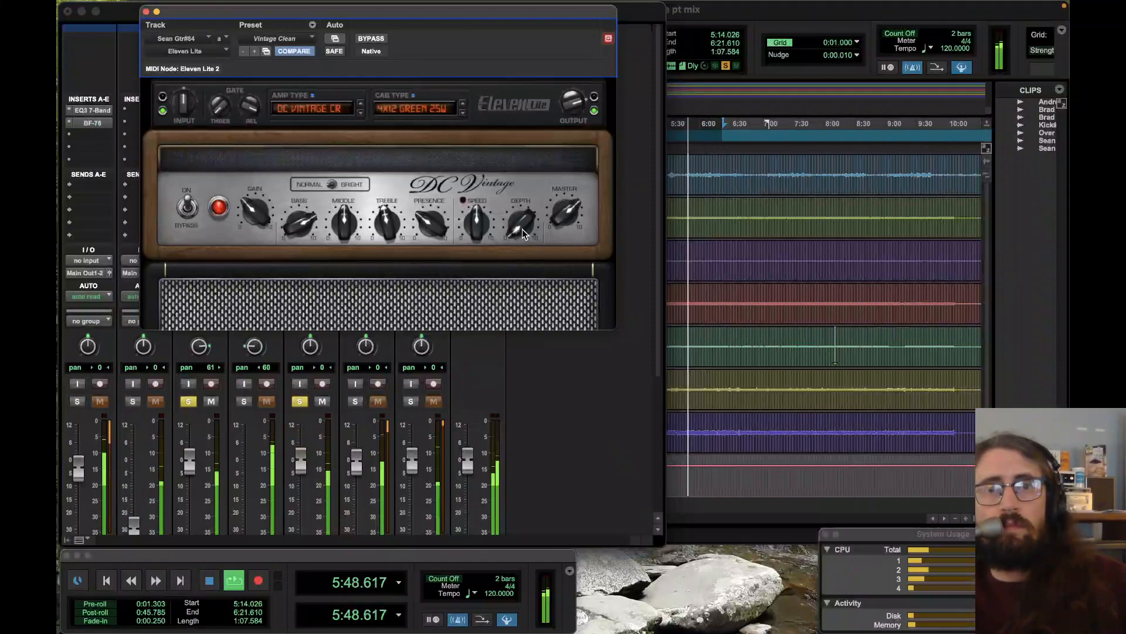
pyautogui.moveTo(435, 225); pyautogui.dragTo(428, 177)
pyautogui.moveTo(293, 227); pyautogui.dragTo(346, 257)
pyautogui.moveTo(390, 218); pyautogui.dragTo(435, 329)
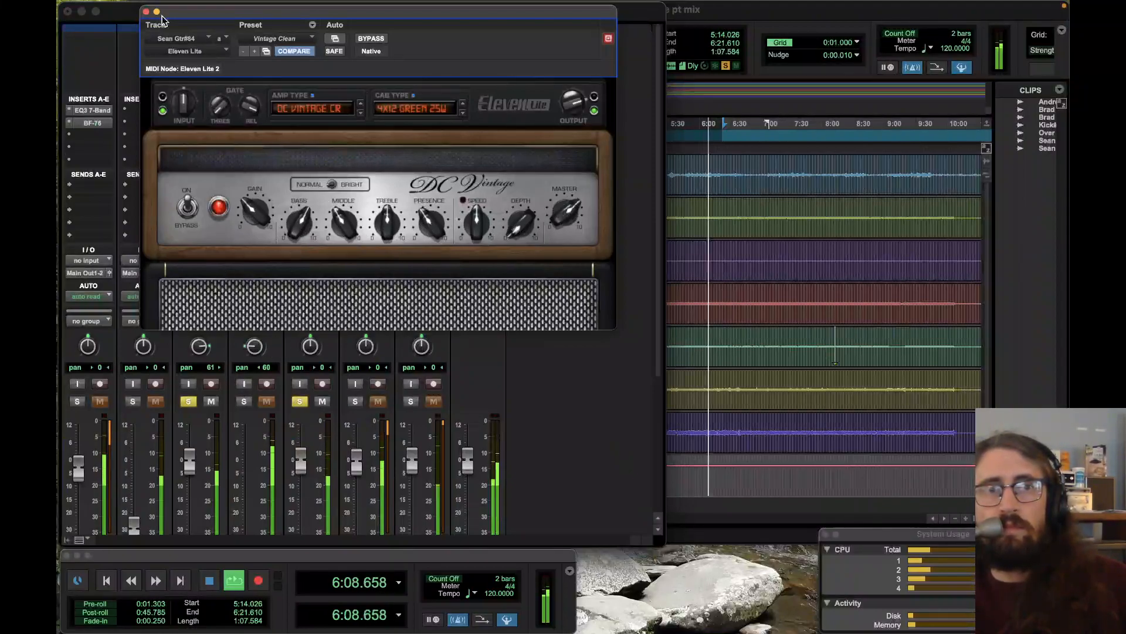
pyautogui.moveTo(179, 10); pyautogui.dragTo(455, 152)
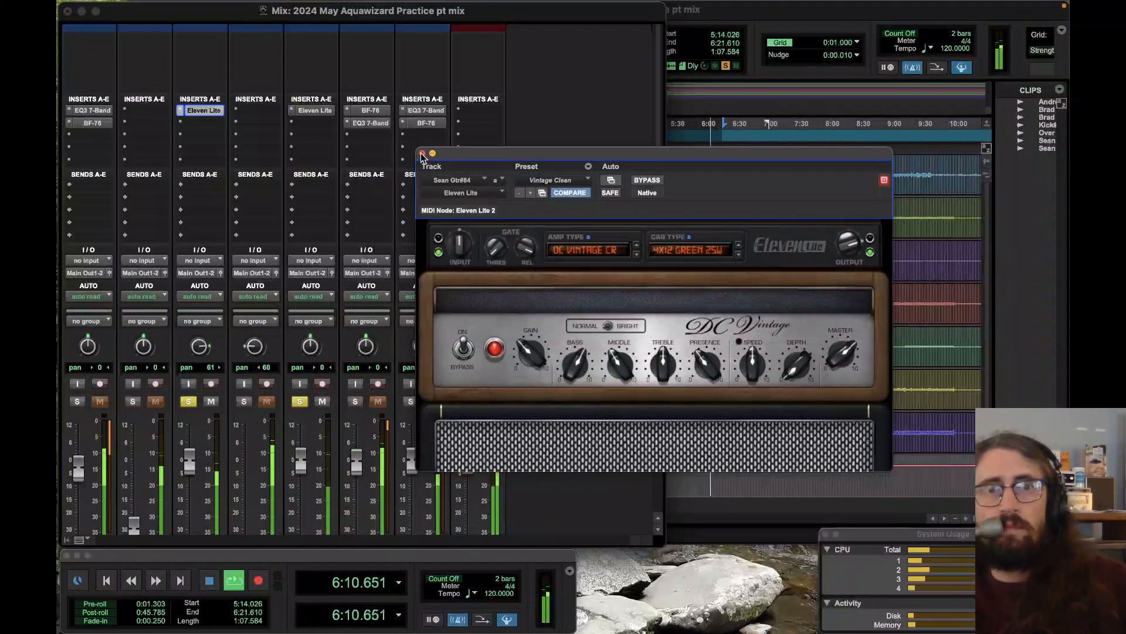
pyautogui.click(422, 154)
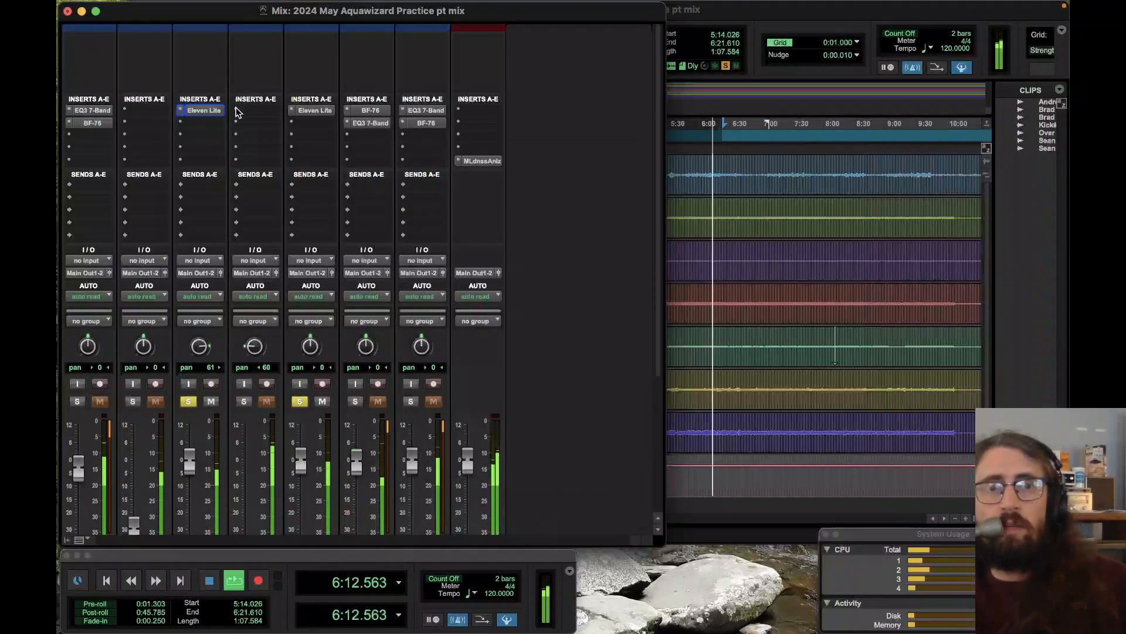
# Step: Add Guitar Rig 6 (mono) to the left-panned guitar's first insert, solo that track and move the plug-in window off its channel strip
pyautogui.click(238, 112)
pyautogui.moveTo(264, 110)
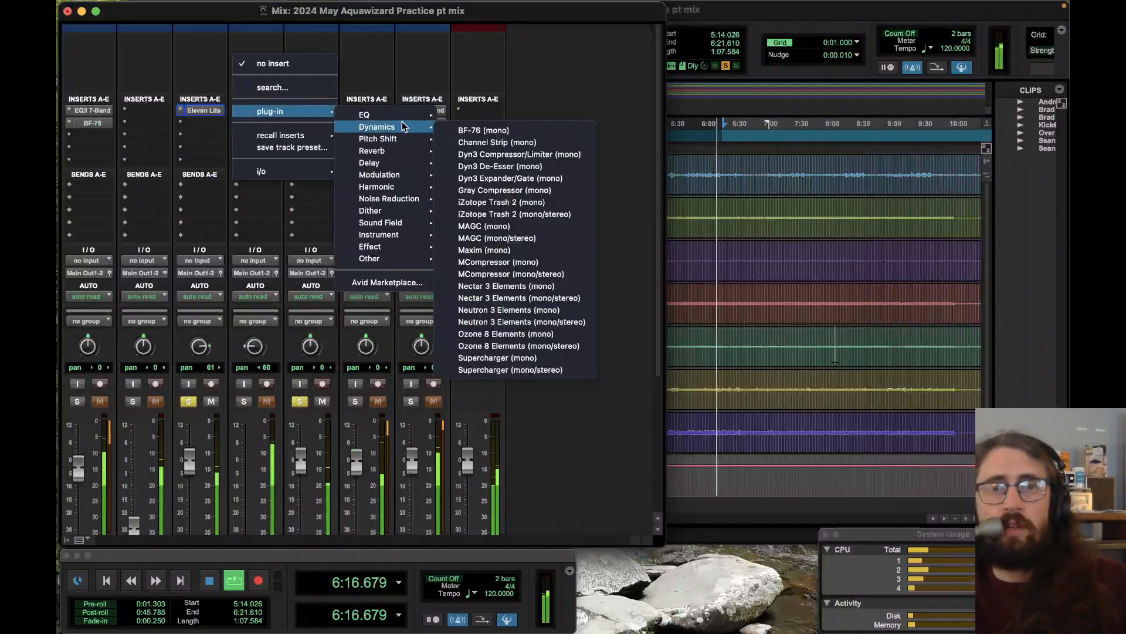
pyautogui.moveTo(386, 256)
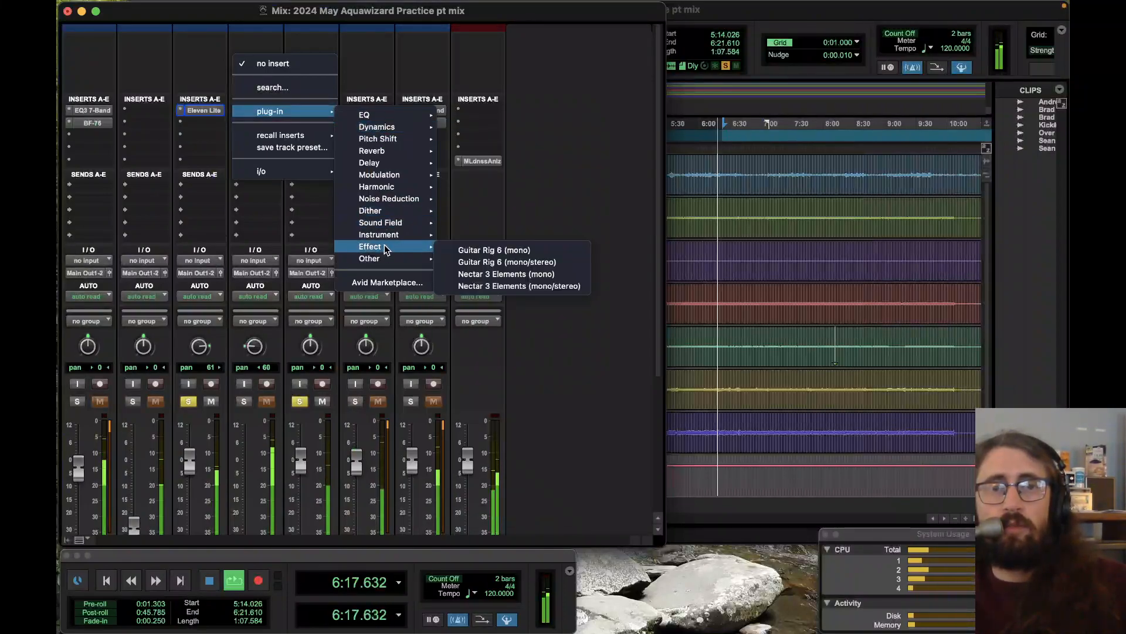
pyautogui.click(535, 251)
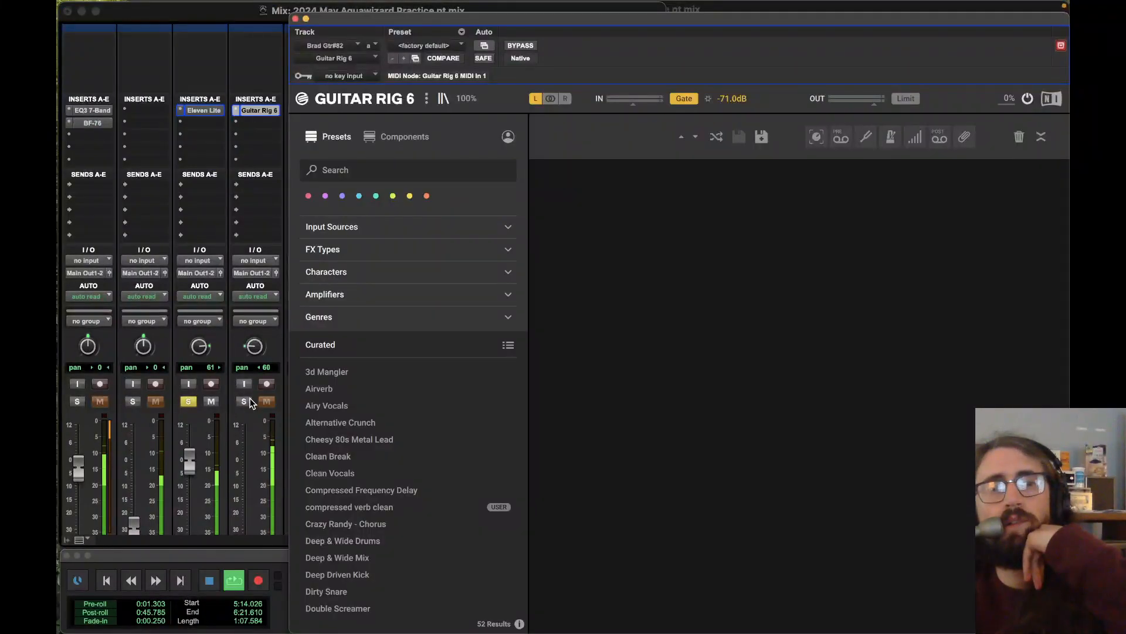
pyautogui.click(245, 402)
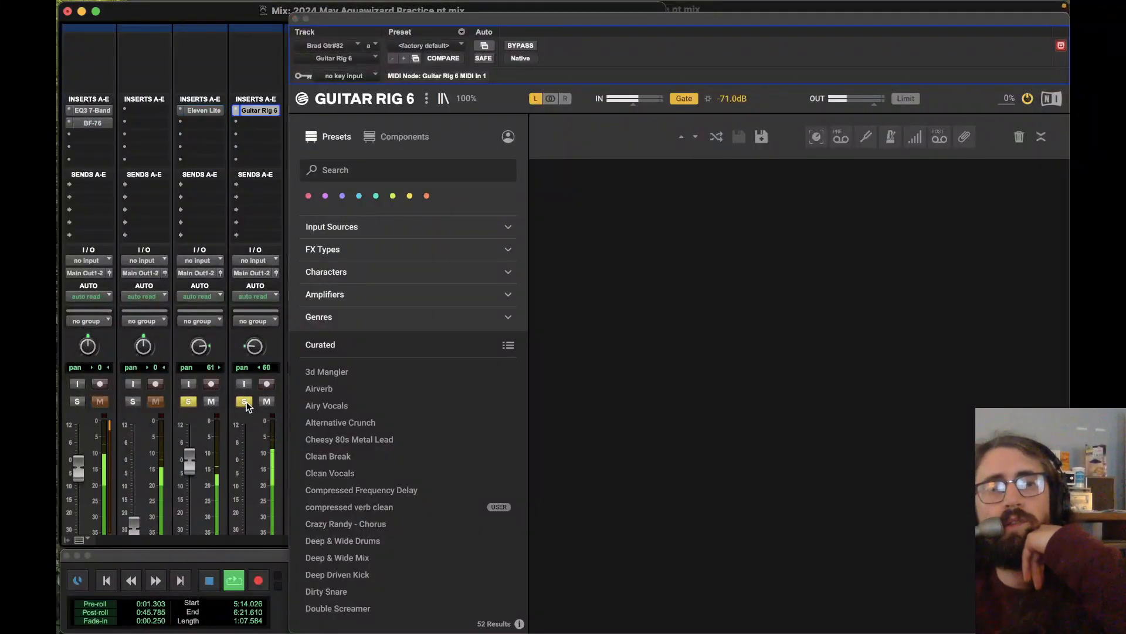
pyautogui.moveTo(351, 26); pyautogui.dragTo(493, 16)
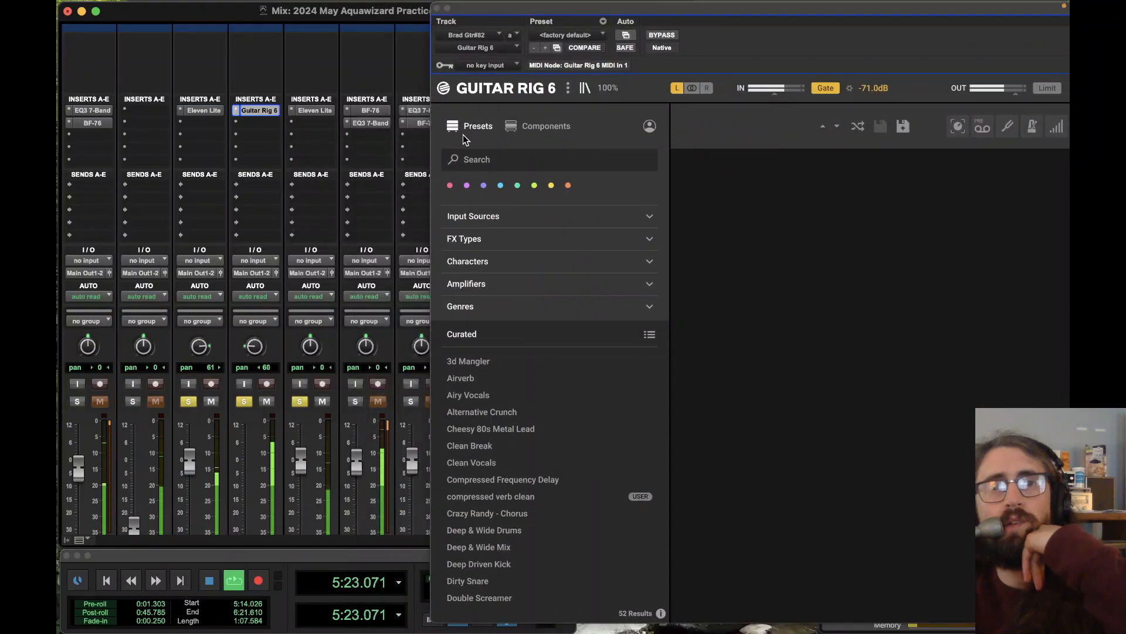
# Step: Add the Jump amplifier with its Matched Cabinet Pro to the left-panned guitar's Guitar Rig 6 rack
pyautogui.click(541, 126)
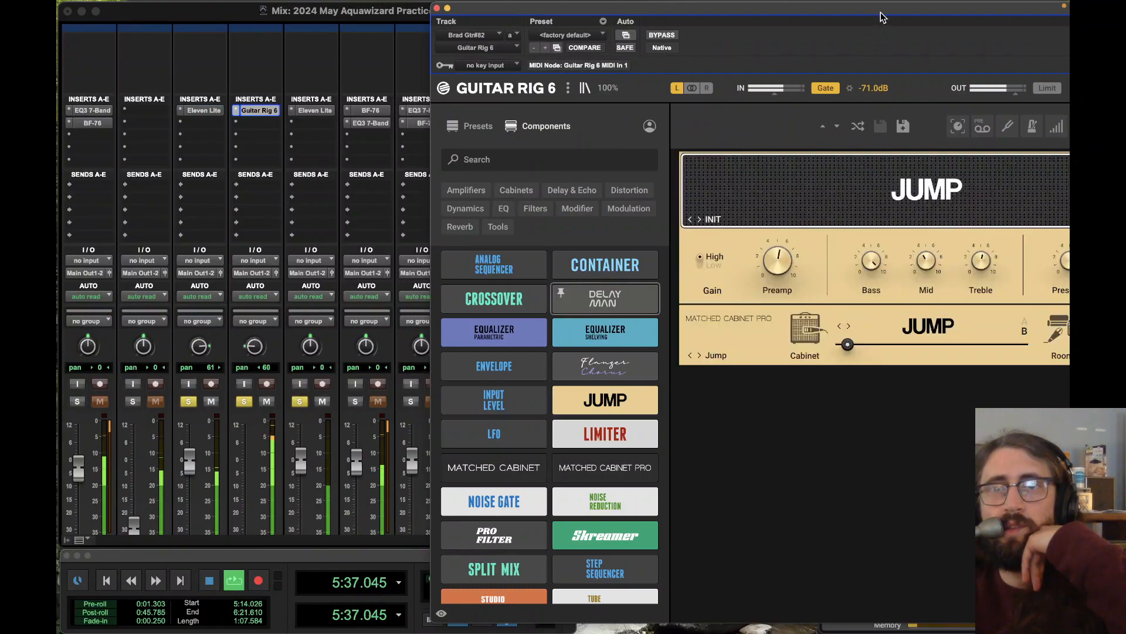
pyautogui.moveTo(880, 15); pyautogui.dragTo(852, 20)
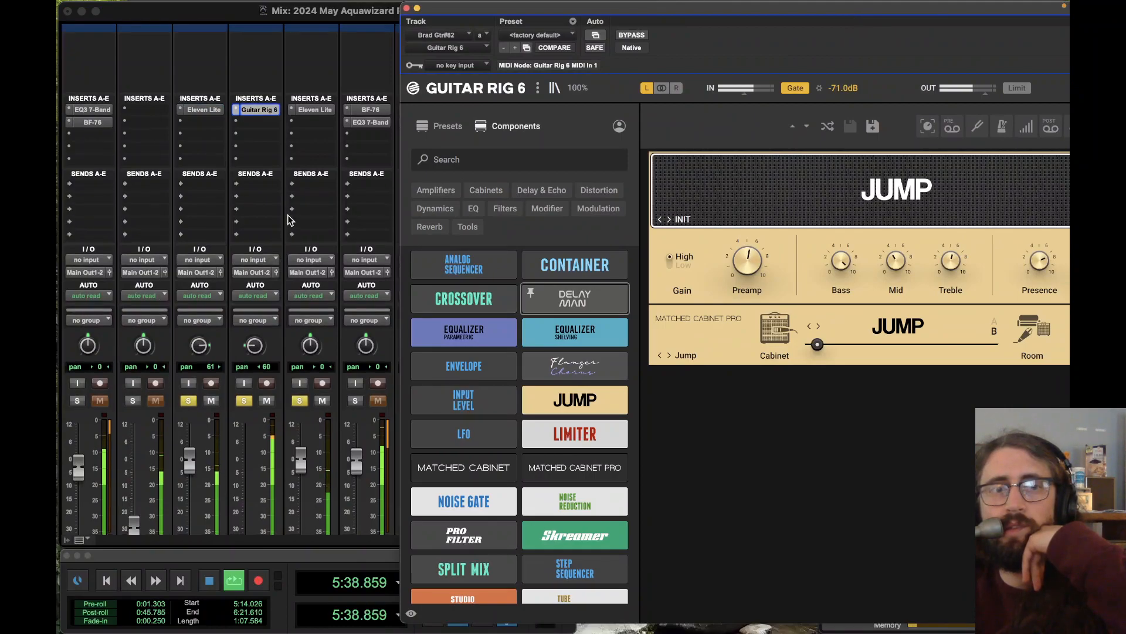
pyautogui.scroll(-5, 290, 223)
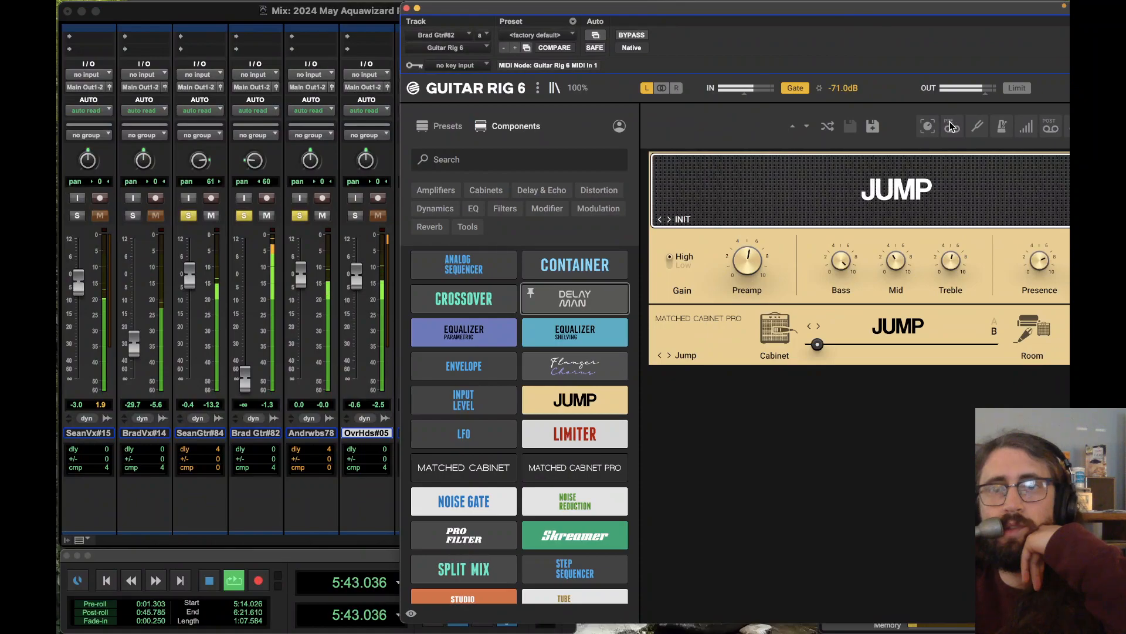
pyautogui.moveTo(744, 94)
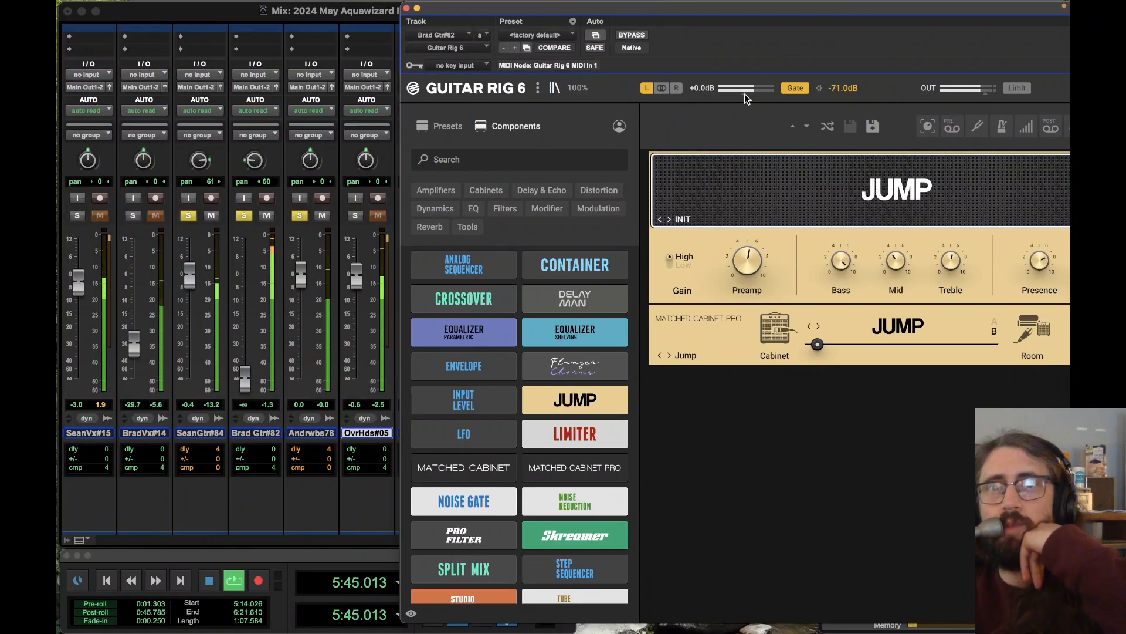
# Step: Bring the Guitar Rig 6 guitar track's fader up to -15.0 dB and switch the Jump amp to Low gain with less preamp
pyautogui.moveTo(984, 93)
pyautogui.moveTo(245, 378); pyautogui.dragTo(251, 346)
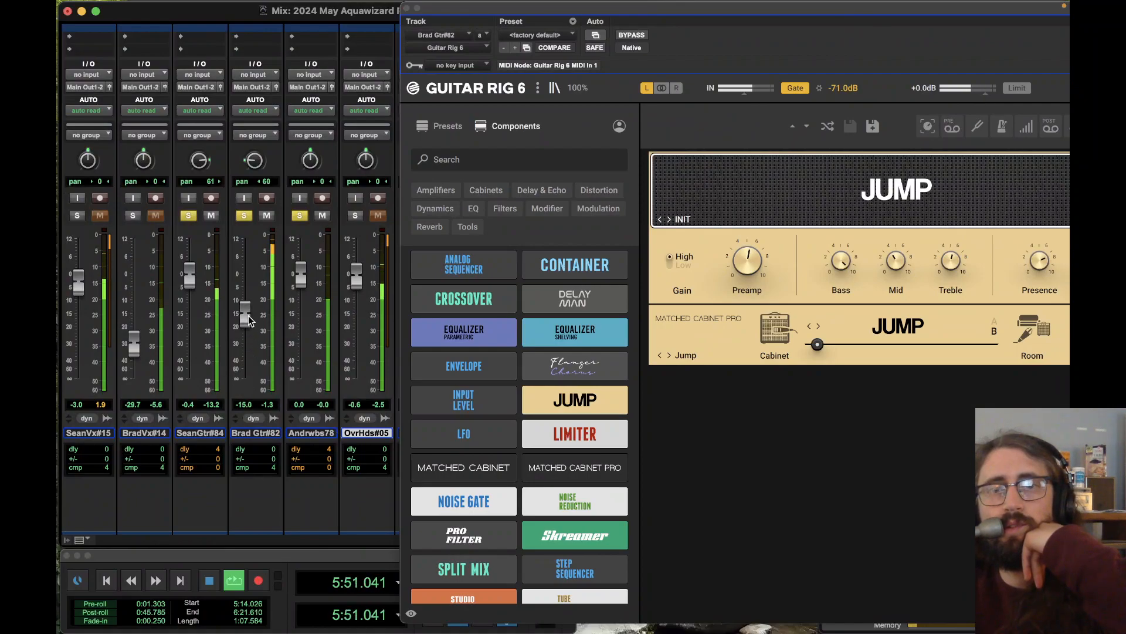
pyautogui.click(670, 261)
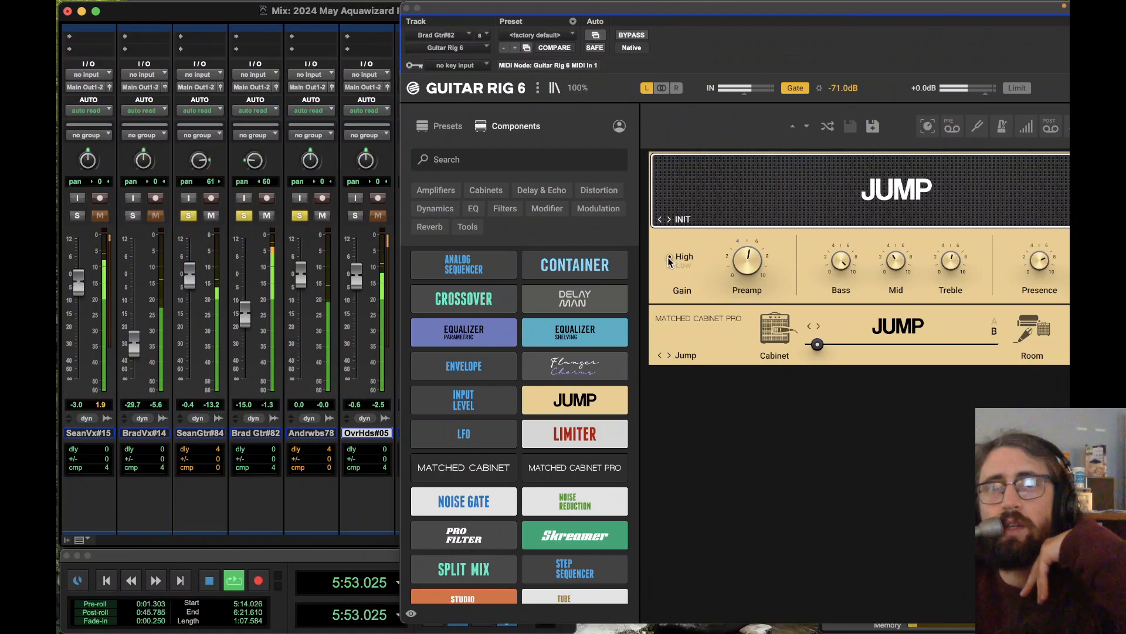
pyautogui.moveTo(748, 262); pyautogui.dragTo(742, 289)
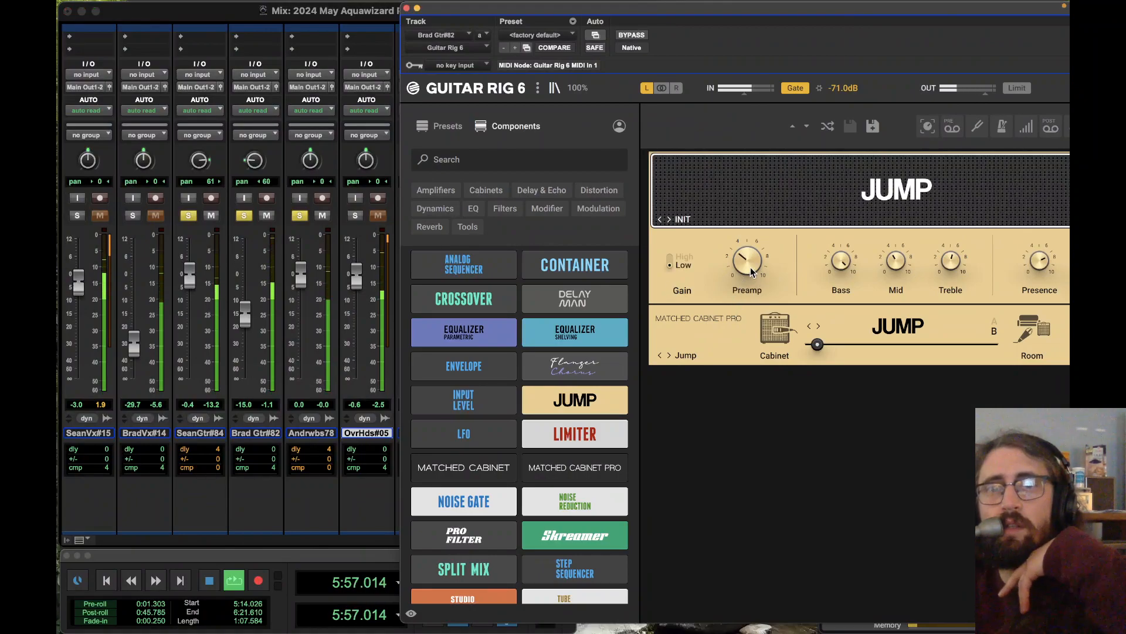
# Step: Shape the Jump amp's tone by raising the bass and reducing the treble and presence
pyautogui.moveTo(1003, 16); pyautogui.dragTo(839, 16)
pyautogui.moveTo(934, 249)
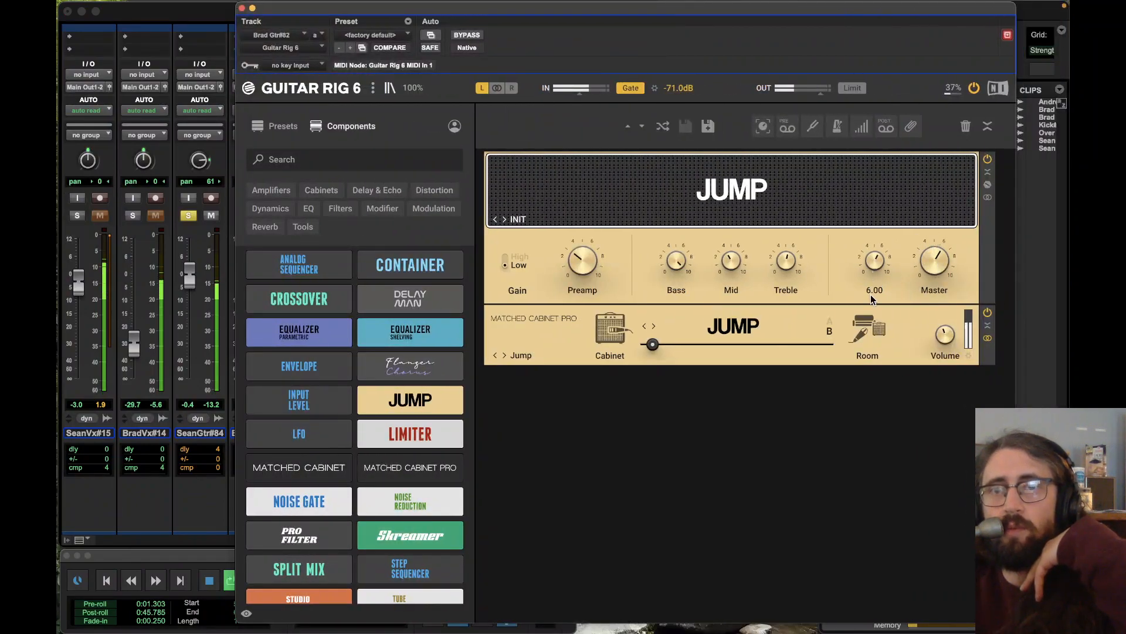
pyautogui.moveTo(786, 262)
pyautogui.moveTo(676, 268)
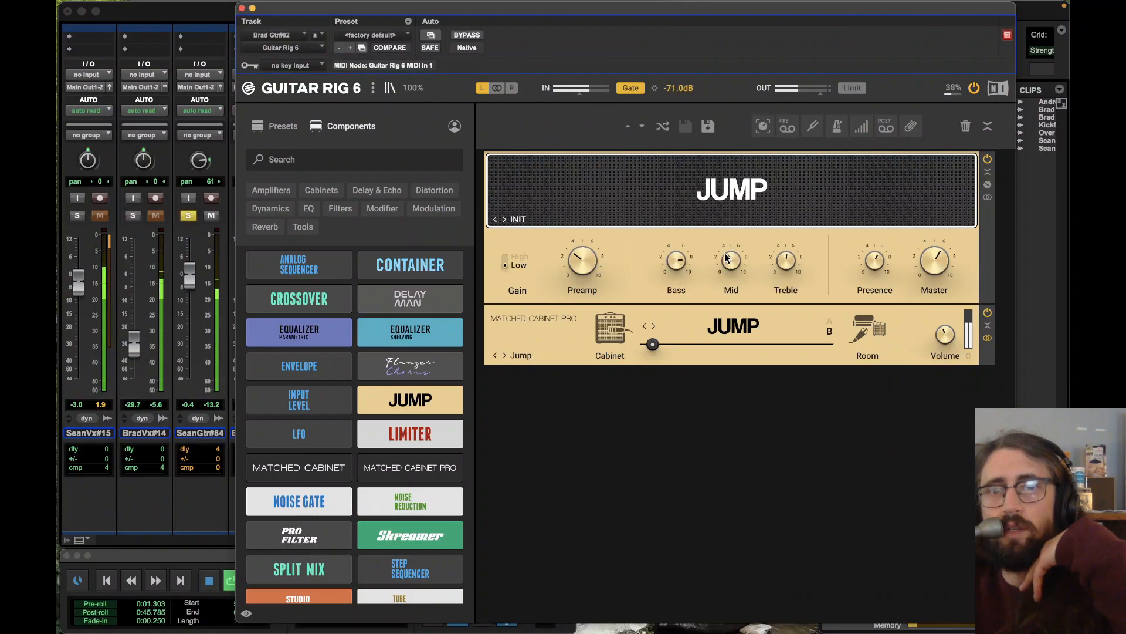
pyautogui.moveTo(877, 285); pyautogui.dragTo(872, 344)
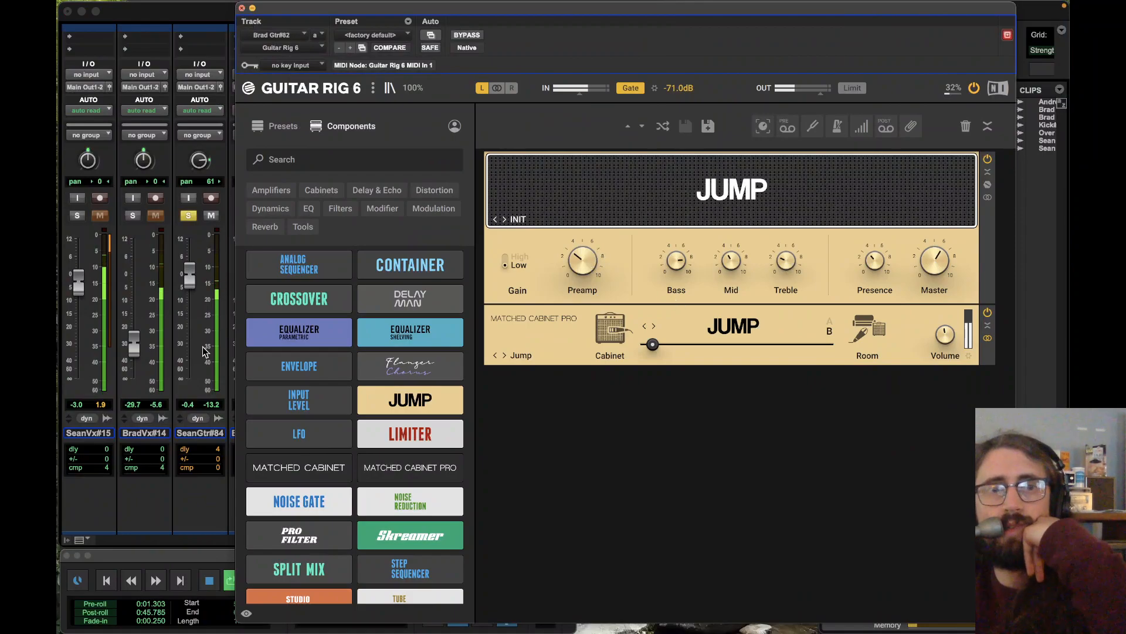
# Step: Close Guitar Rig 6 and raise that guitar track's fader to -6.8 dB
pyautogui.press('super+w')
pyautogui.moveTo(249, 316); pyautogui.dragTo(250, 303)
pyautogui.moveTo(249, 302); pyautogui.dragTo(249, 296)
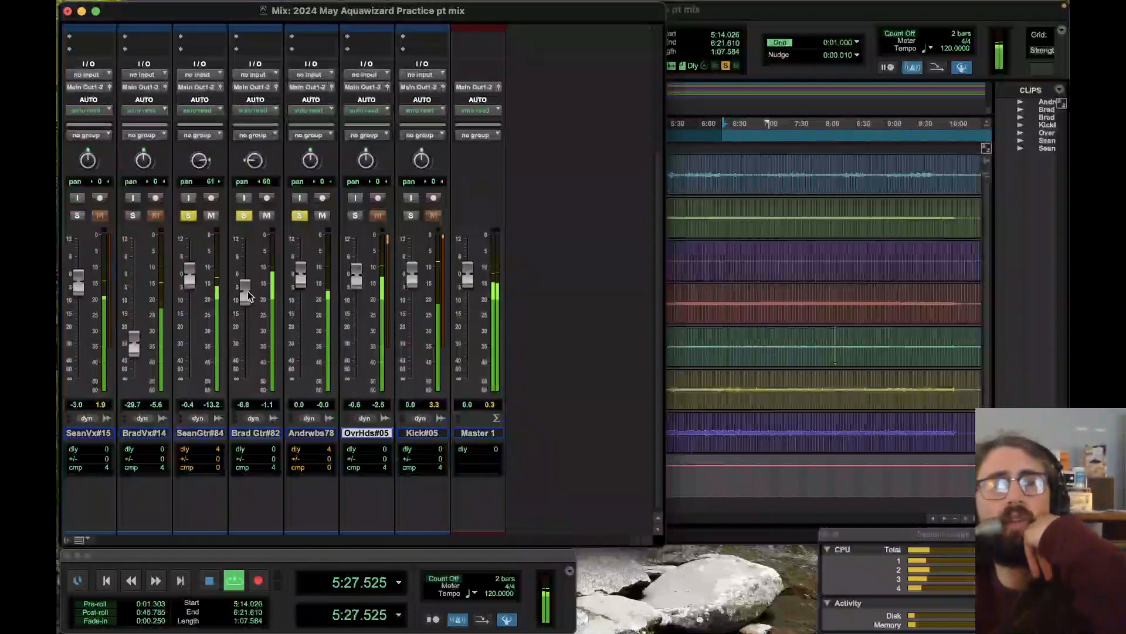
# Step: Copy the BF-76 limiter from the first vocal track to the Eleven Lite guitar track and open the copy
pyautogui.scroll(5, 599, 330)
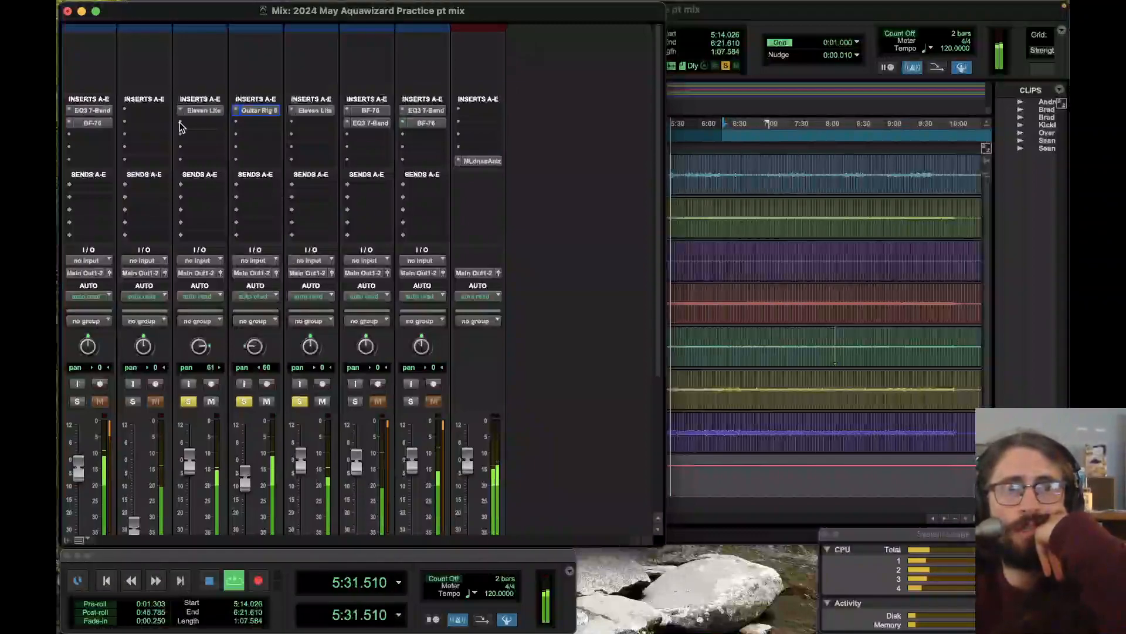
pyautogui.click(94, 122)
pyautogui.moveTo(93, 122); pyautogui.dragTo(205, 125)
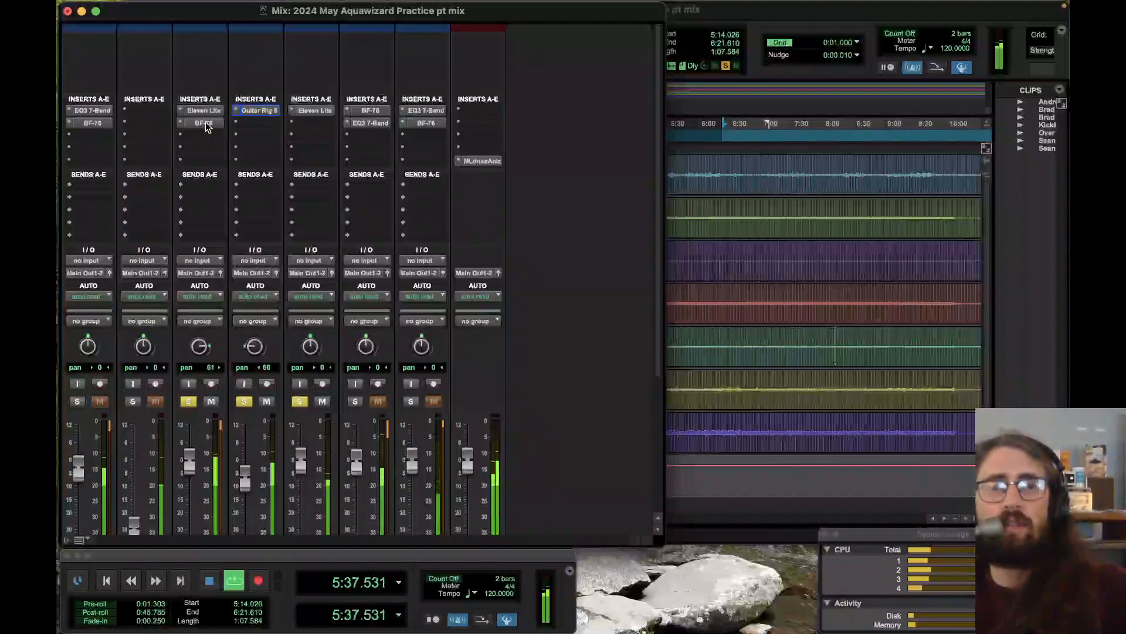
pyautogui.click(205, 122)
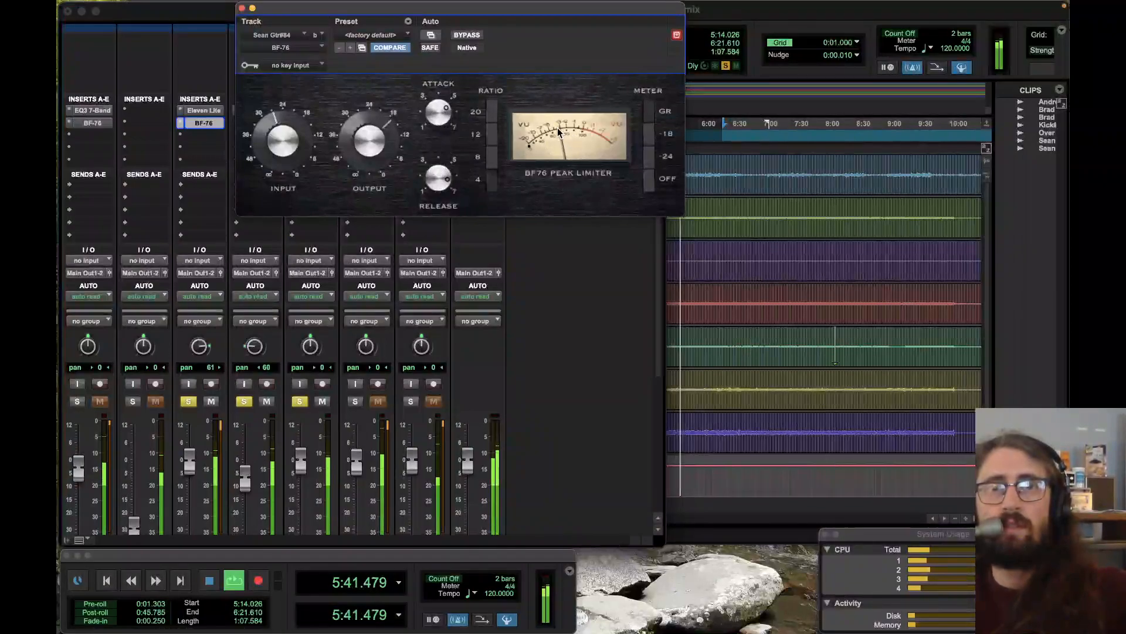
# Step: Play the song from 7:10.080 and raise the BF-76 input on the Eleven Lite guitar track to just past the 24 mark
pyautogui.click(783, 135)
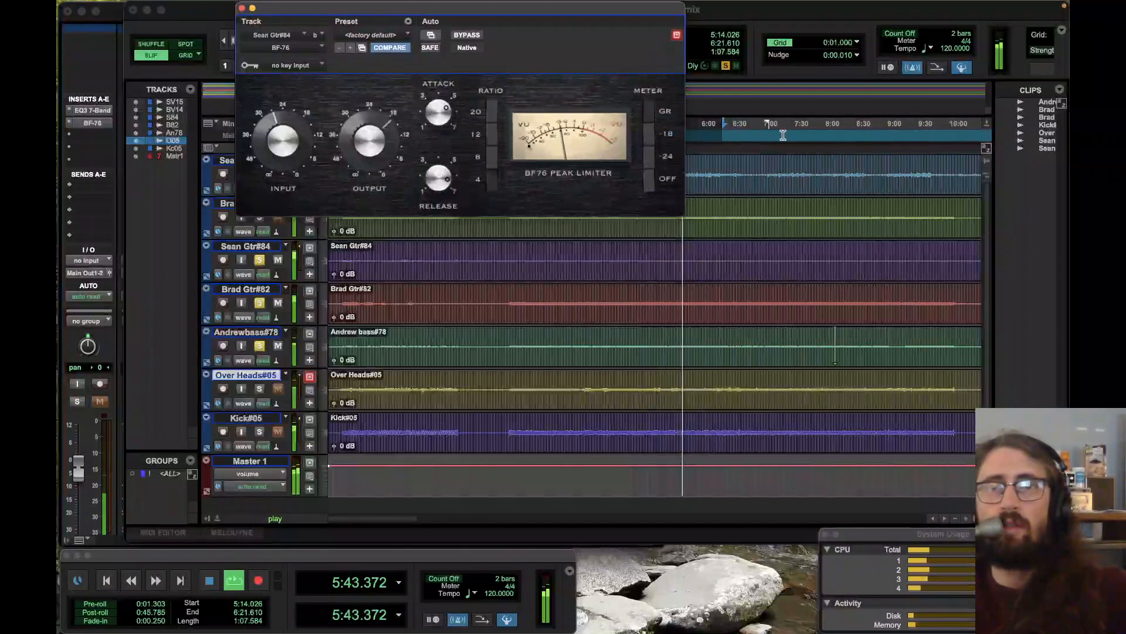
pyautogui.click(796, 127)
pyautogui.click(772, 132)
pyautogui.press('space')
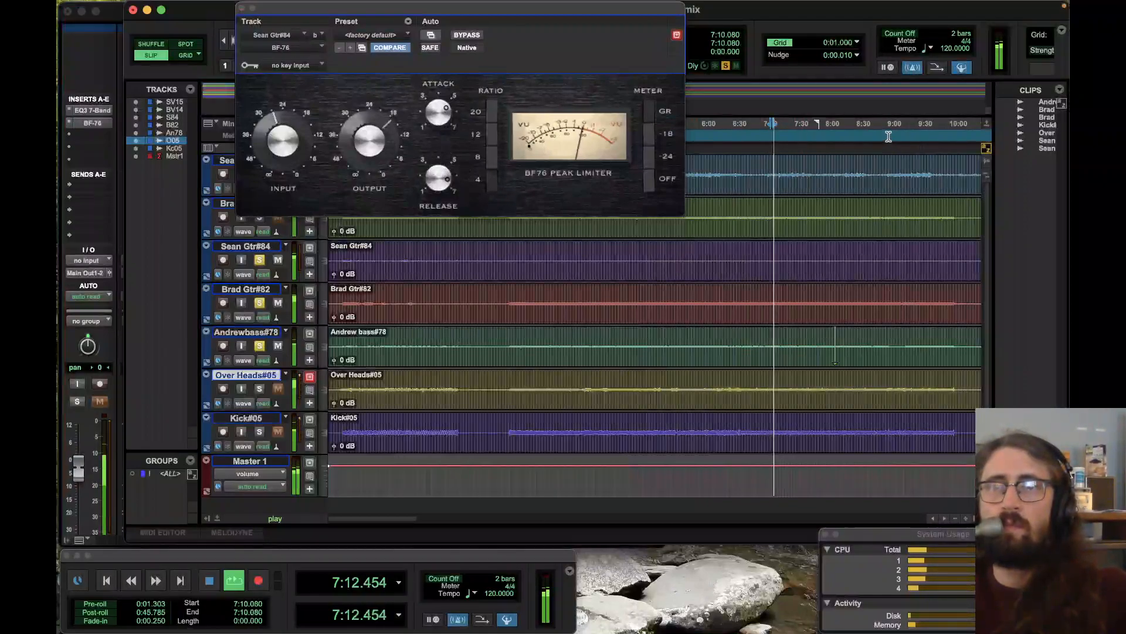
pyautogui.moveTo(527, 15); pyautogui.dragTo(537, 87)
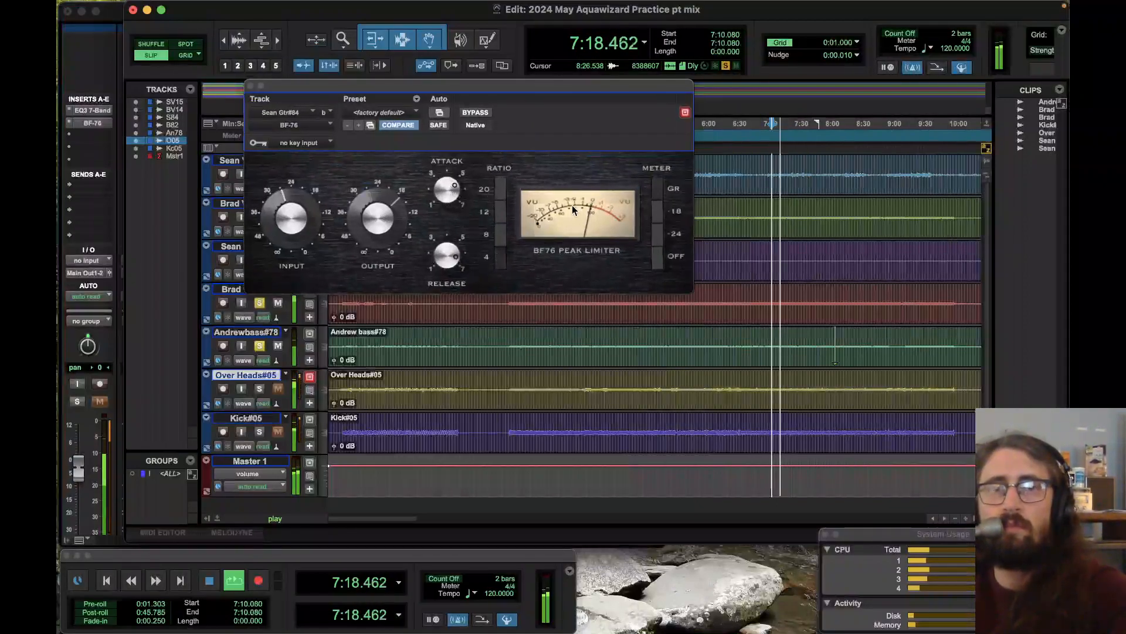
pyautogui.moveTo(297, 226); pyautogui.dragTo(297, 216)
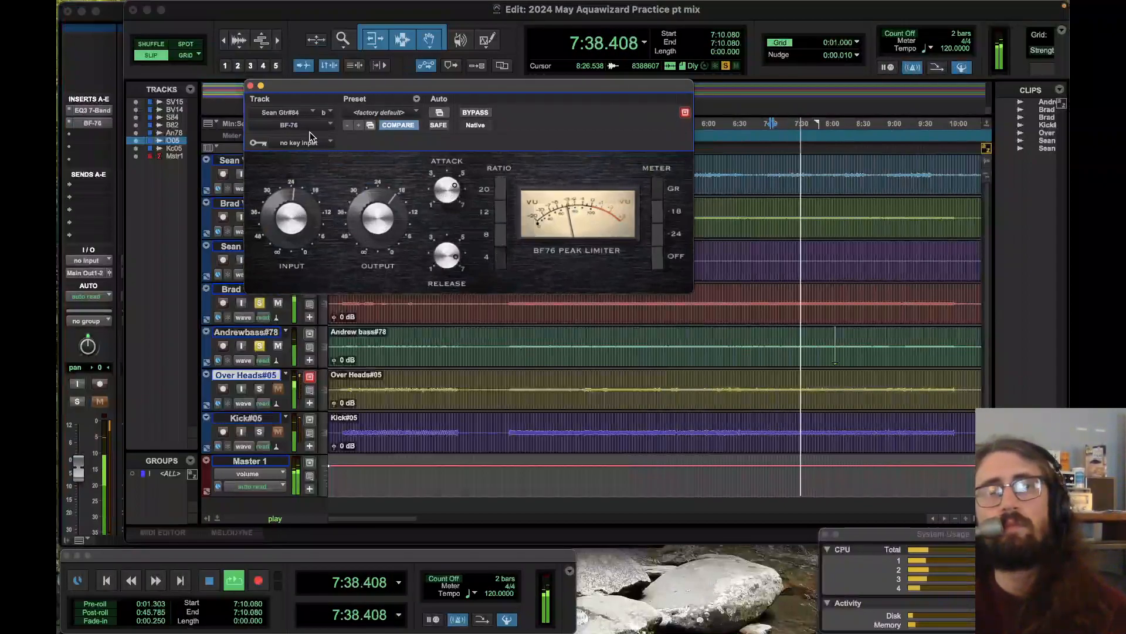
# Step: Copy the adjusted BF-76 to the Guitar Rig 6 guitar track in the Mix window and open the copy
pyautogui.press('super+equal')
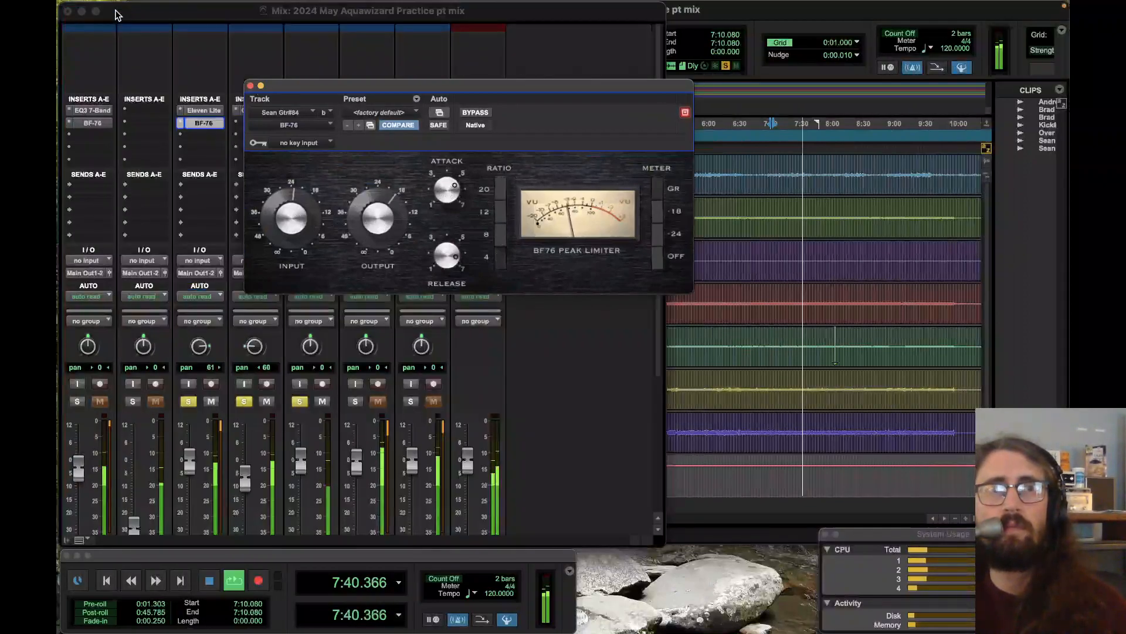
pyautogui.moveTo(296, 89); pyautogui.dragTo(434, 73)
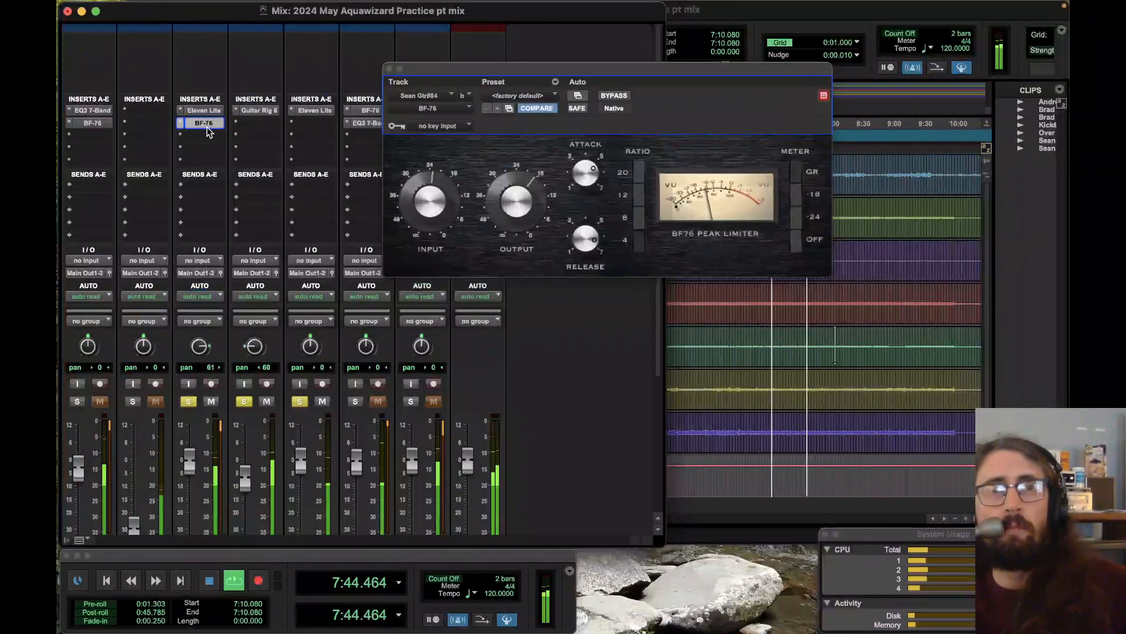
pyautogui.moveTo(203, 123); pyautogui.dragTo(256, 125)
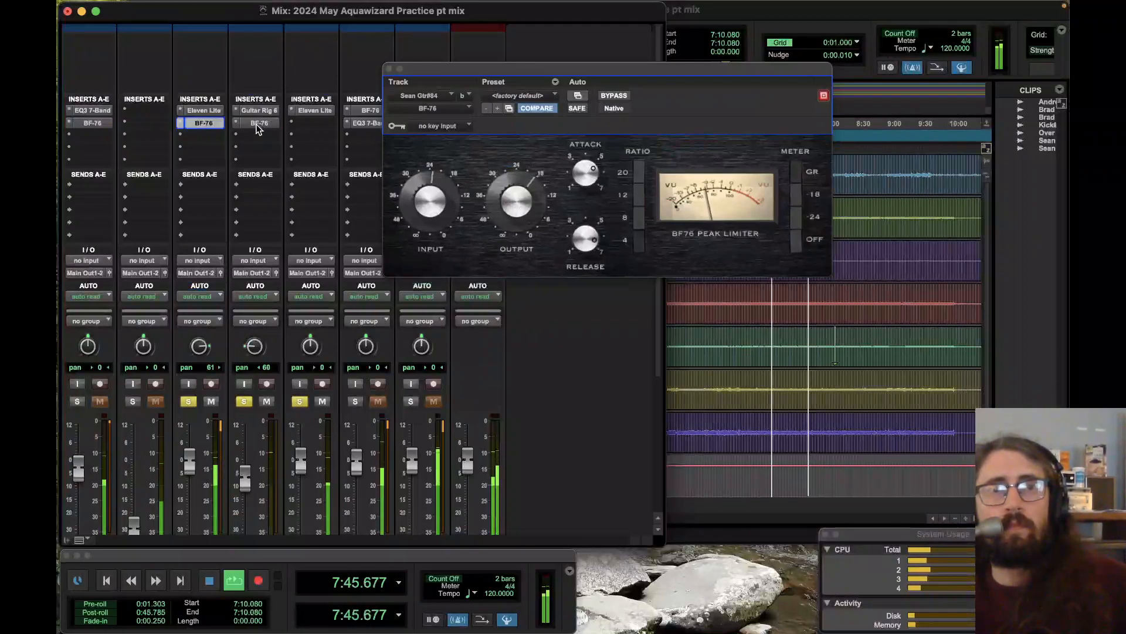
pyautogui.click(258, 124)
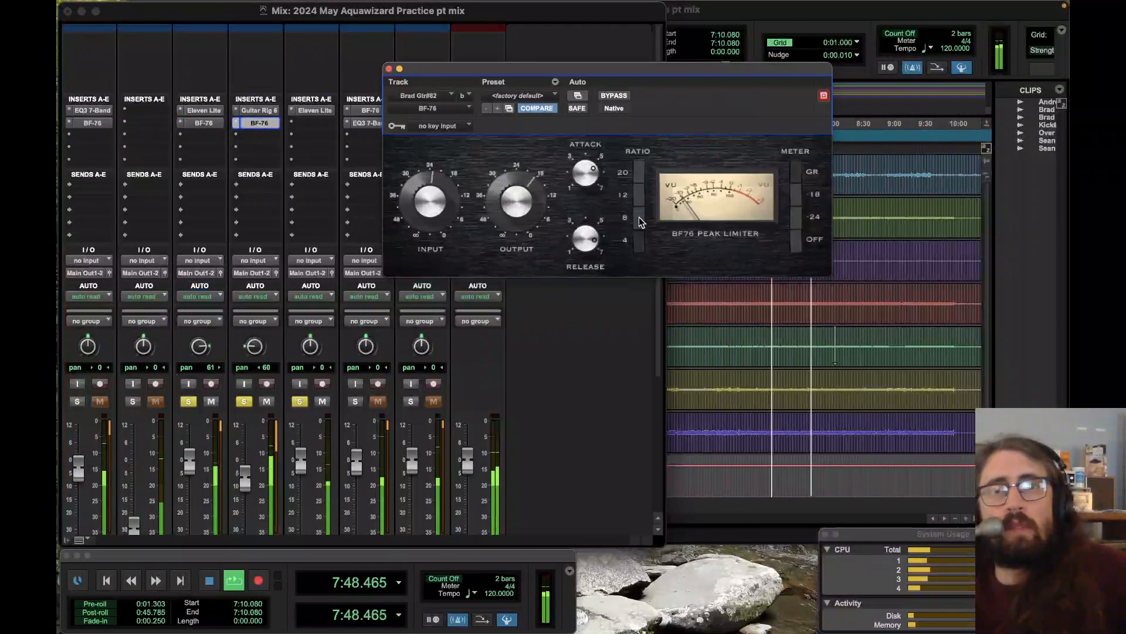
# Step: Lower the BF-76 output and input on the Guitar Rig 6 track, raise that track's fader slightly, and close the limiter
pyautogui.moveTo(519, 203); pyautogui.dragTo(518, 213)
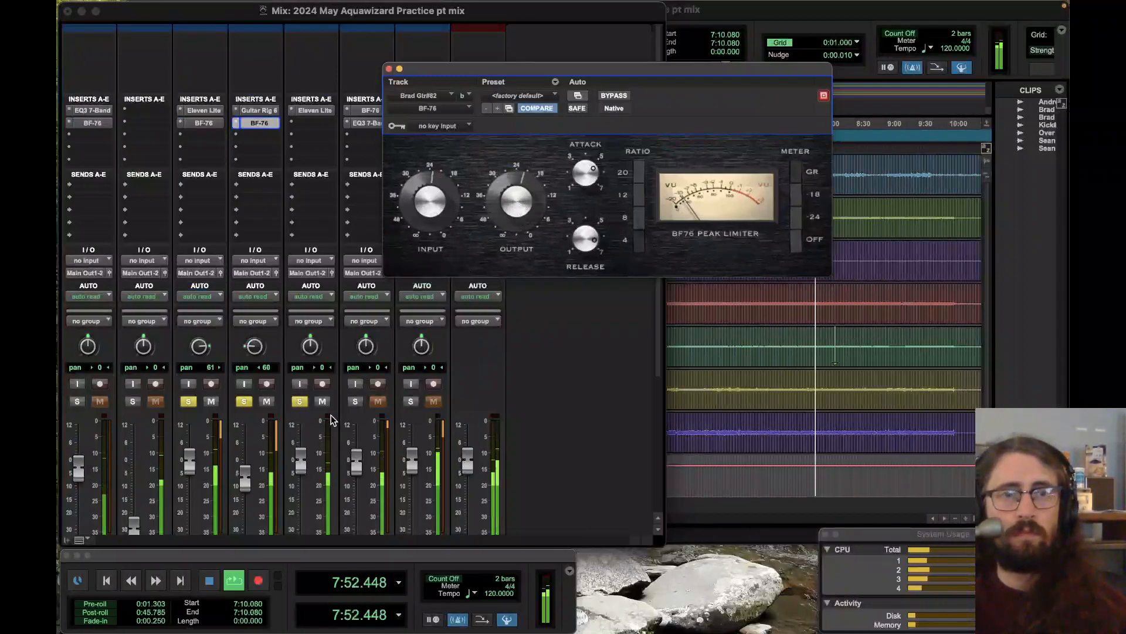
pyautogui.moveTo(248, 470); pyautogui.dragTo(248, 463)
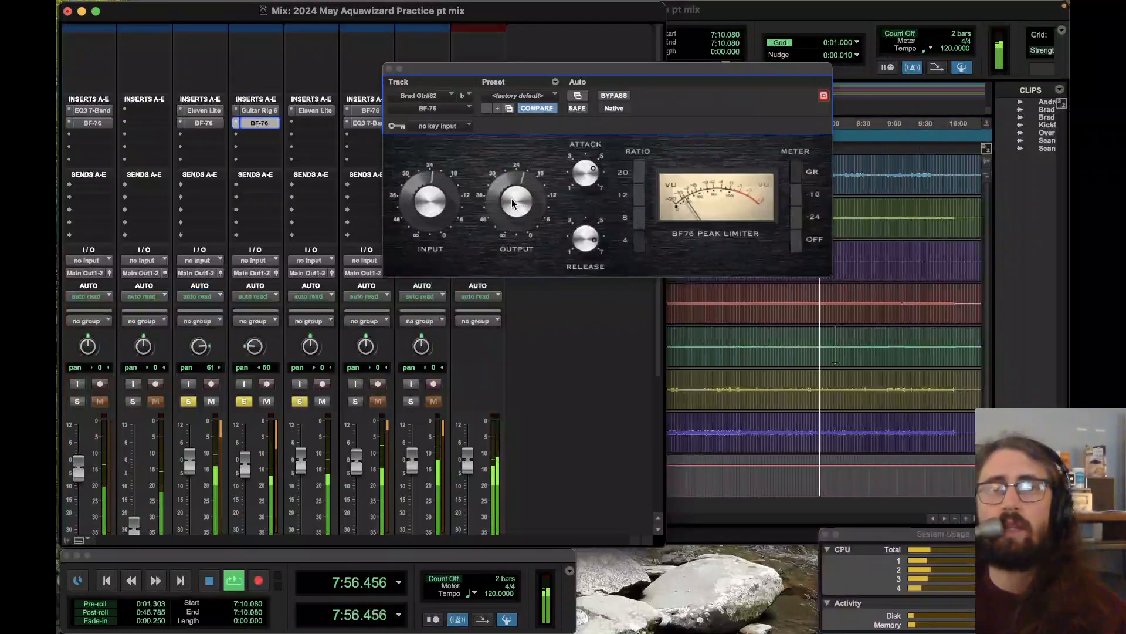
pyautogui.click(435, 223)
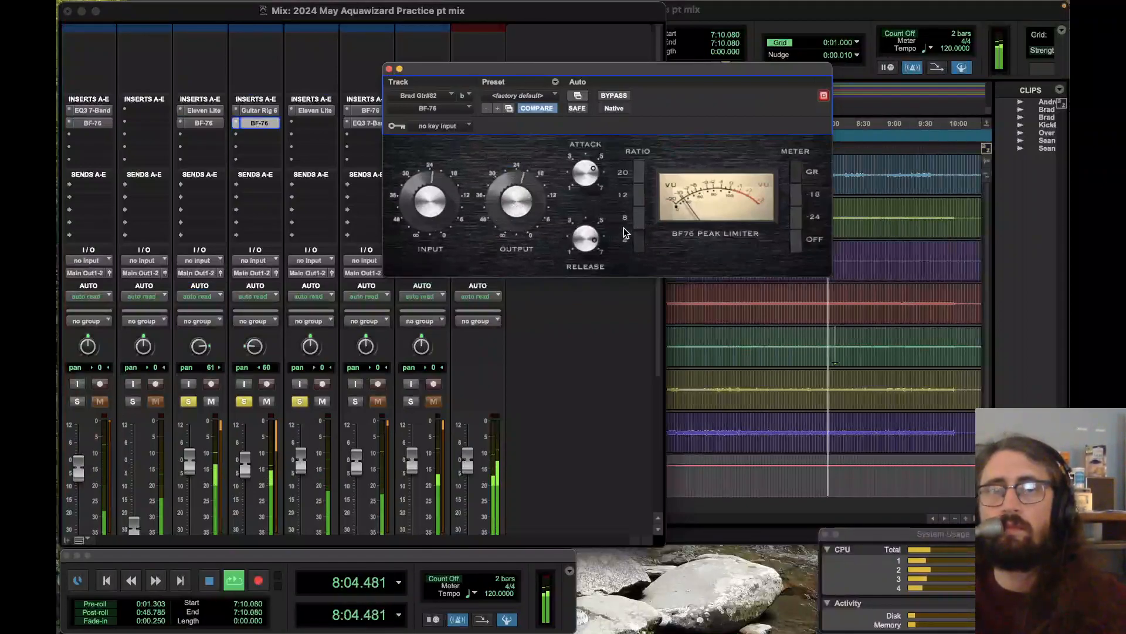
pyautogui.moveTo(428, 197); pyautogui.dragTo(427, 206)
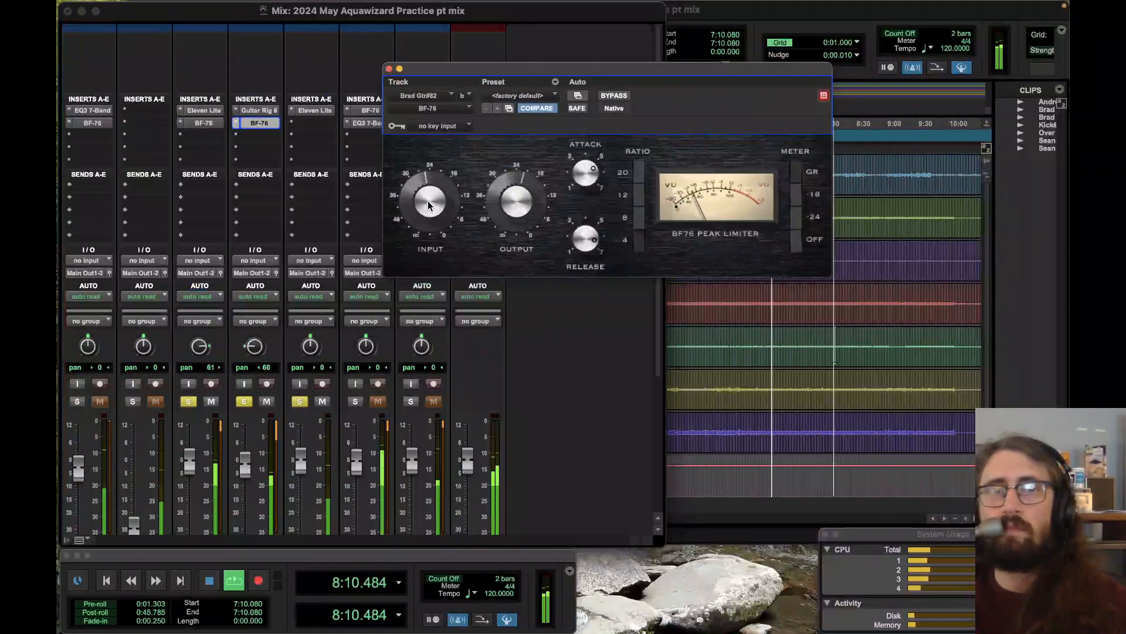
pyautogui.click(388, 68)
pyautogui.press('XF86AudioRaiseVolume')
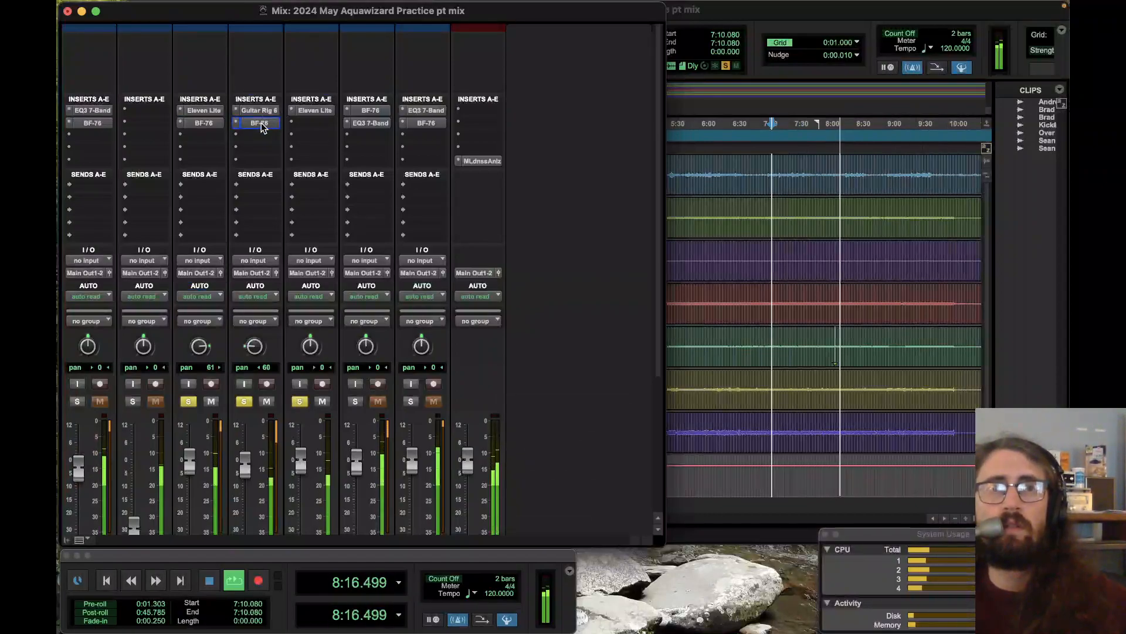
# Step: Copy the BF-76 to the bass track, unsolo both guitar tracks, and open the bass track's limiter
pyautogui.moveTo(263, 123); pyautogui.dragTo(313, 124)
pyautogui.click(244, 402)
pyautogui.click(188, 402)
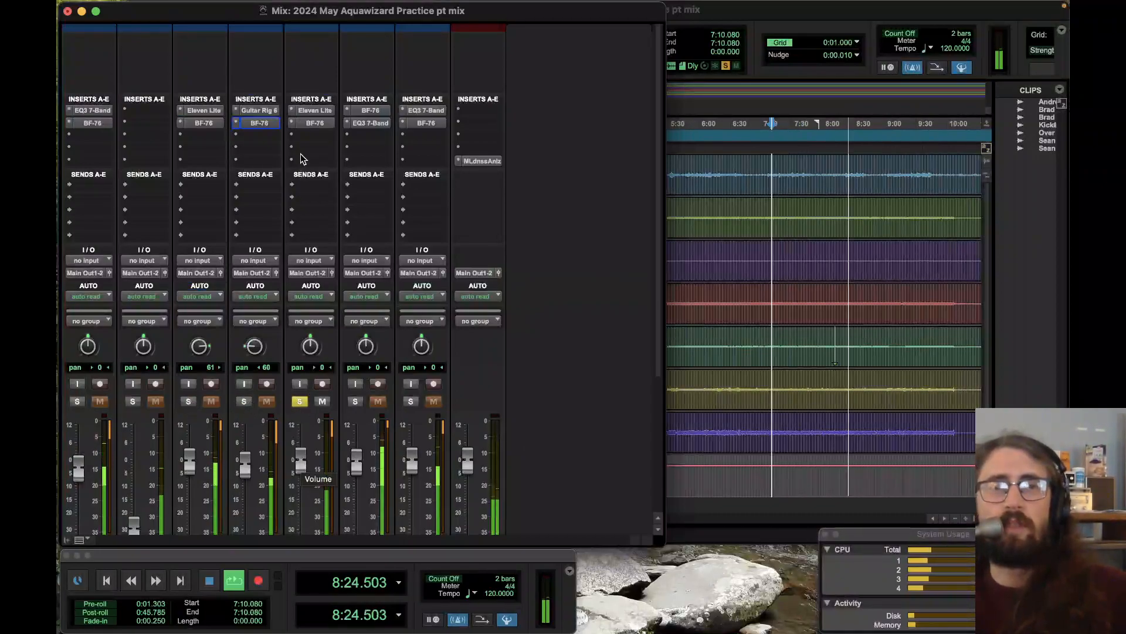
pyautogui.click(311, 124)
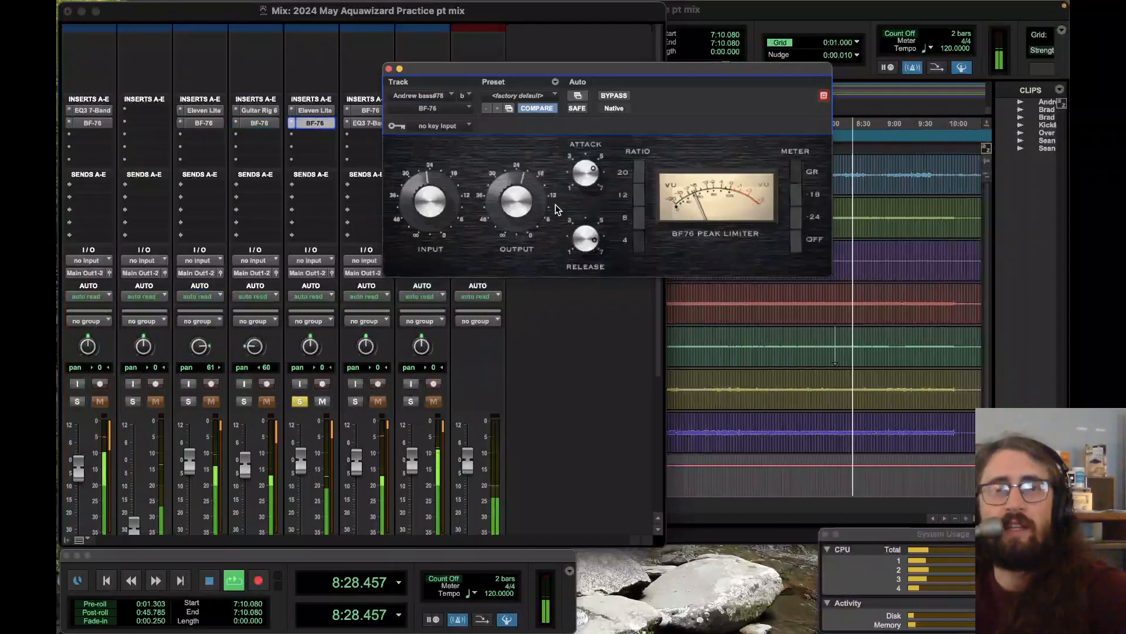
# Step: Raise the BF-76 output on the bass track to about the 18 mark and close the limiter
pyautogui.moveTo(512, 191); pyautogui.dragTo(517, 218)
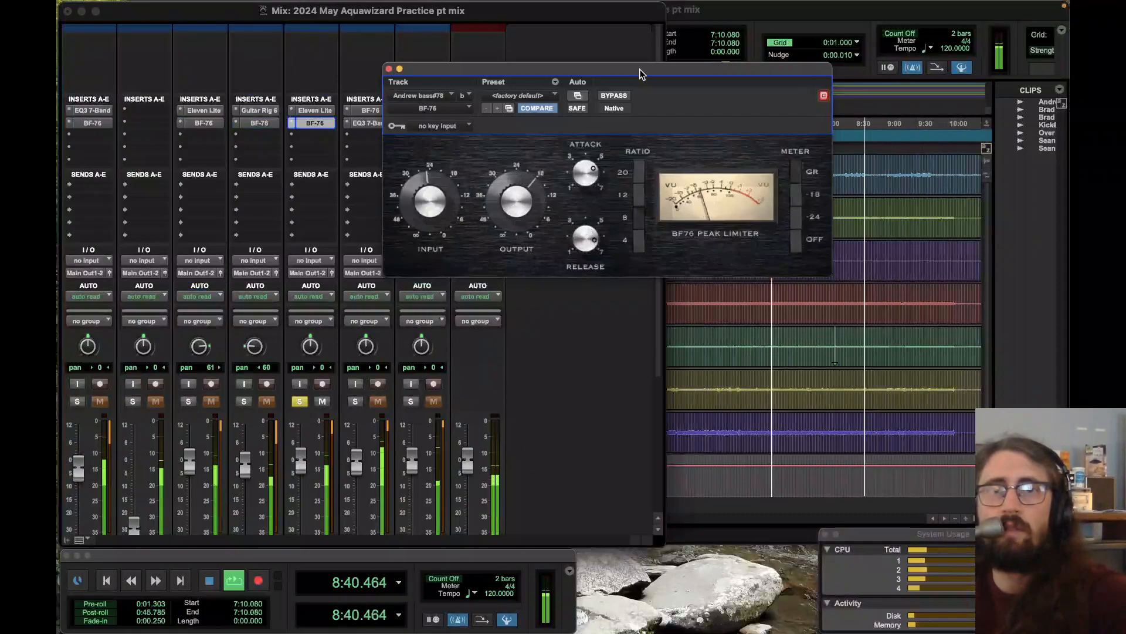
pyautogui.moveTo(641, 70); pyautogui.dragTo(664, 46)
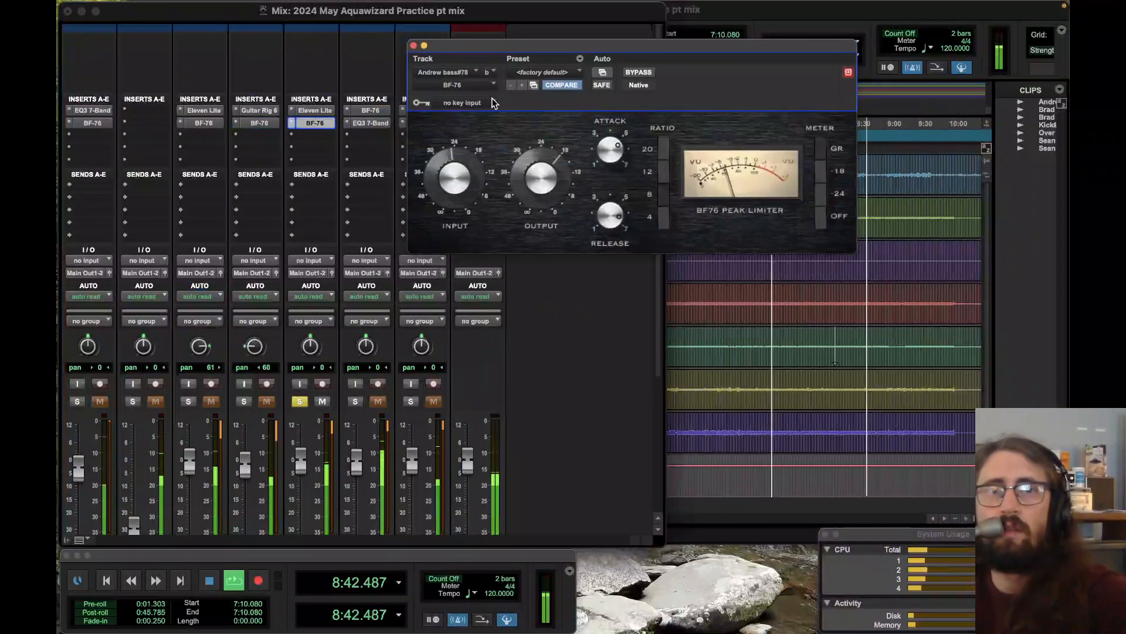
pyautogui.moveTo(483, 44); pyautogui.dragTo(565, 69)
pyautogui.click(494, 72)
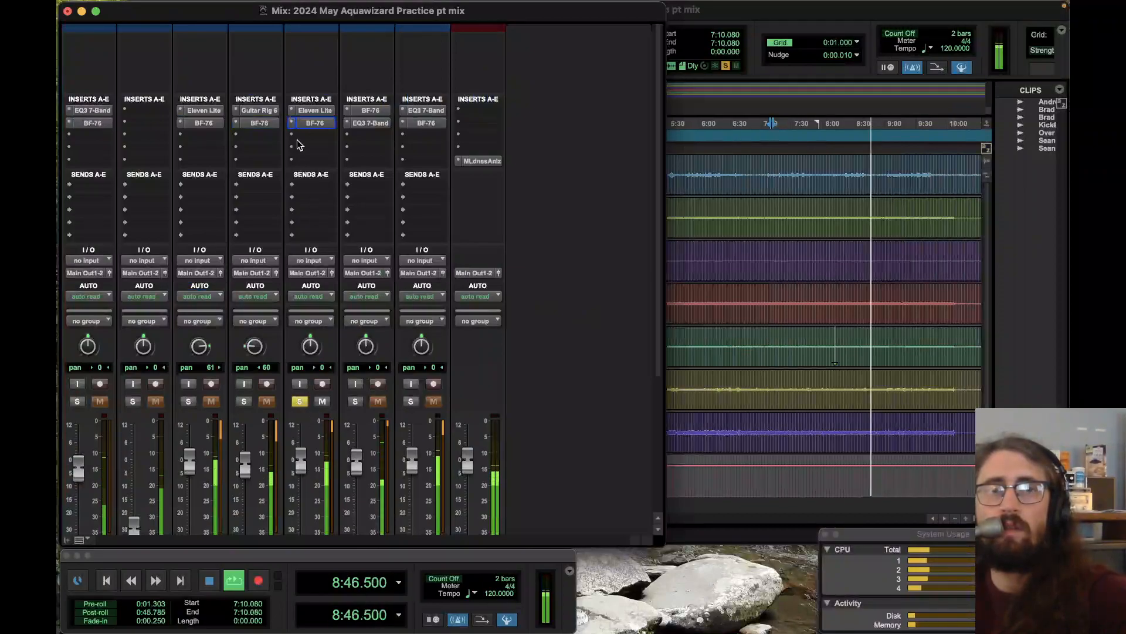
# Step: Lower the middle slightly and raise the treble a little on the bass track's Eleven Lite amp, and close it
pyautogui.click(313, 111)
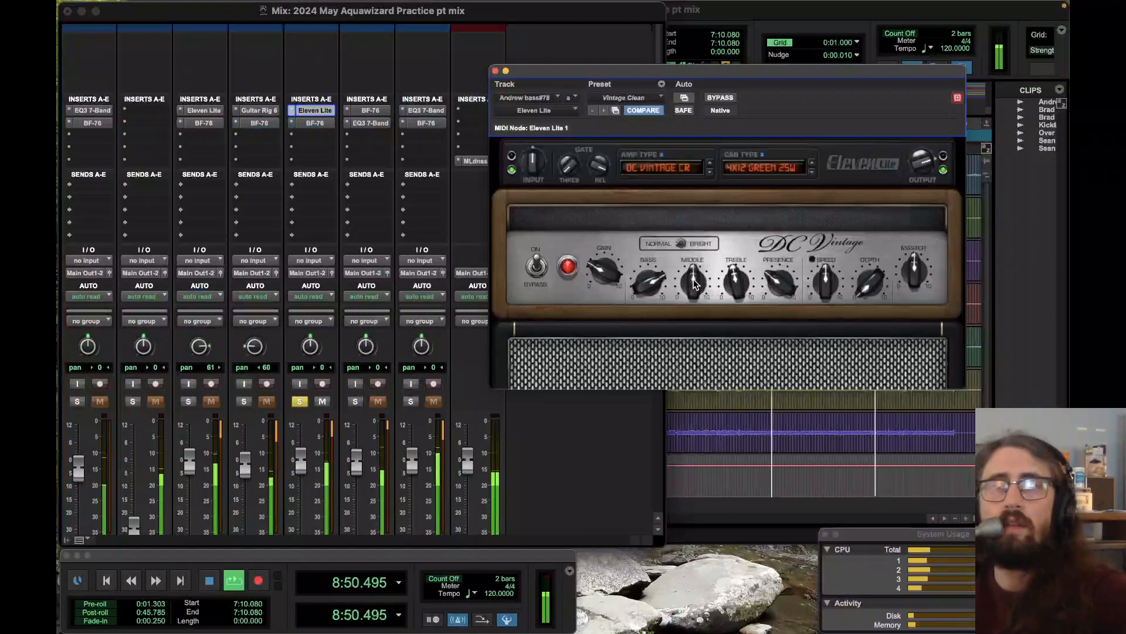
pyautogui.moveTo(693, 302); pyautogui.dragTo(693, 192)
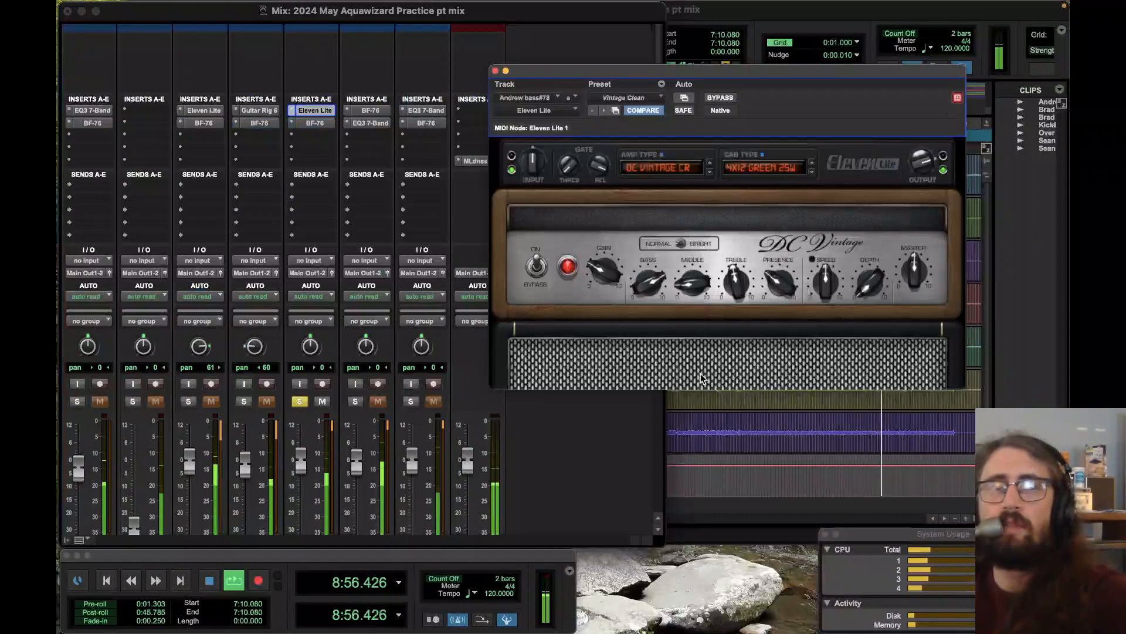
pyautogui.moveTo(700, 373); pyautogui.dragTo(698, 325)
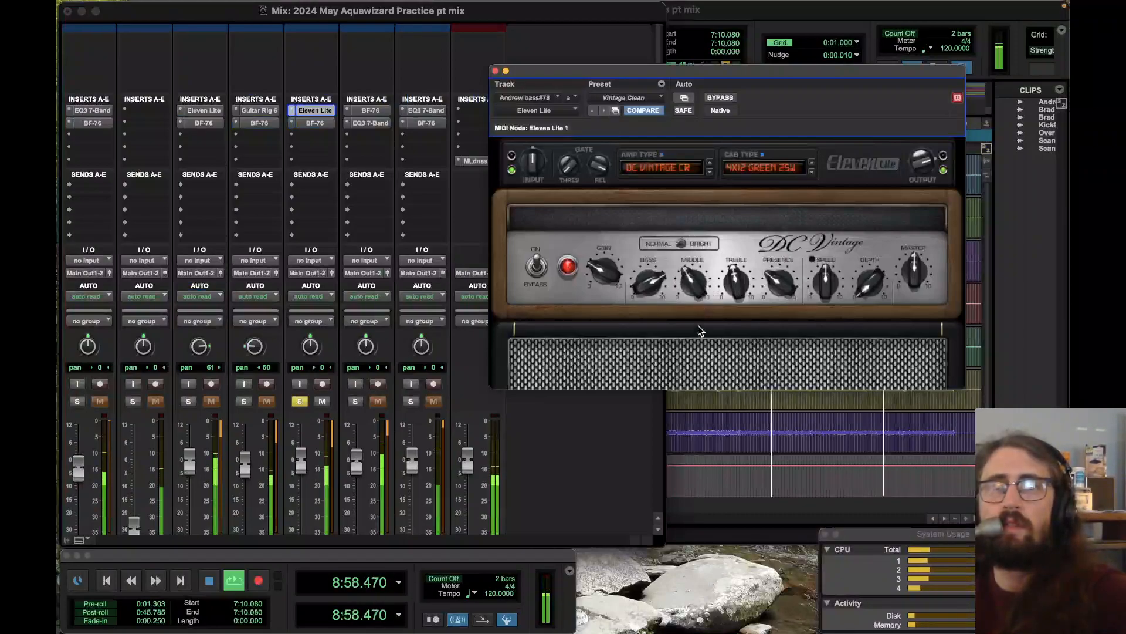
pyautogui.moveTo(733, 281); pyautogui.dragTo(736, 257)
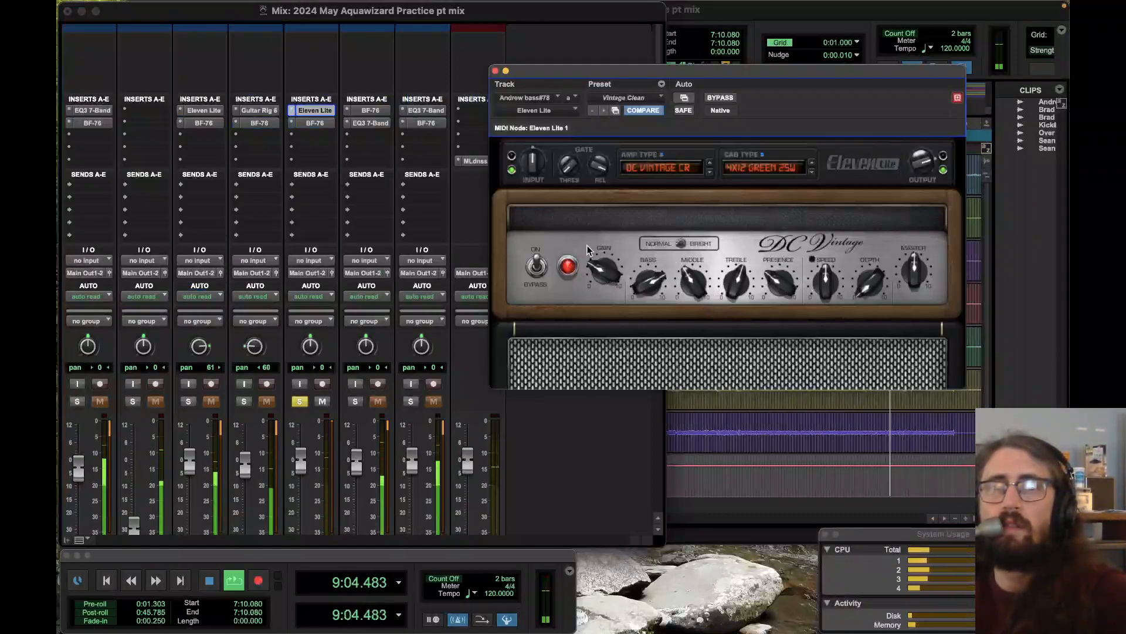
pyautogui.click(495, 70)
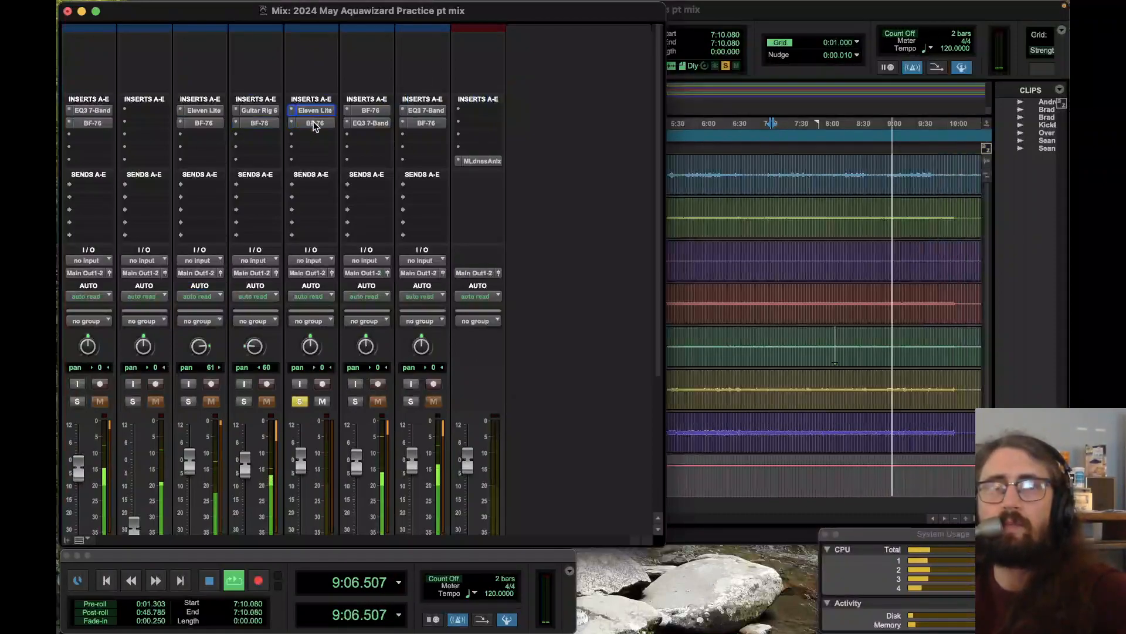
# Step: Reopen the BF-76 on the bass track and restart playback from 7:10.080
pyautogui.click(315, 123)
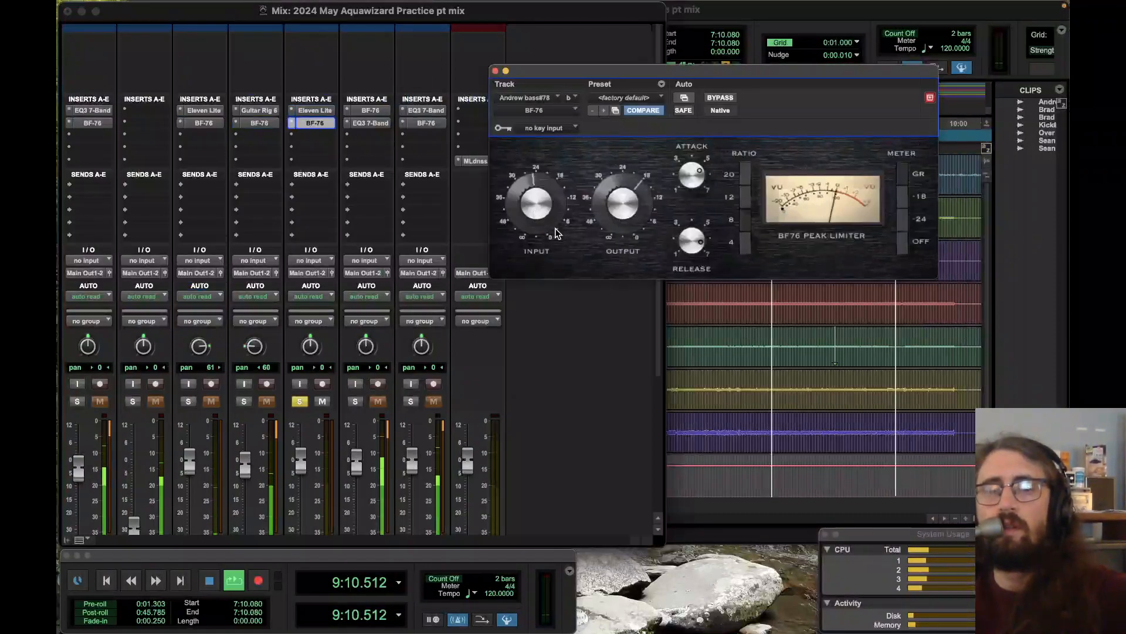
pyautogui.press('space')
pyautogui.press('space')
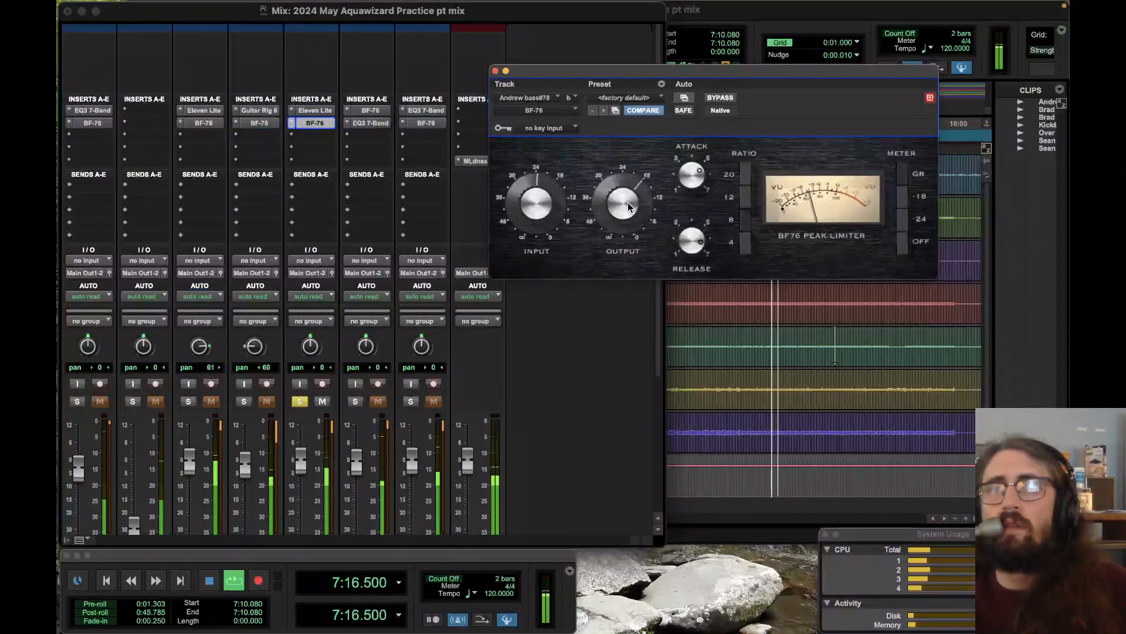
# Step: Close the limiter and insert a mono EQ3 7-Band after the BF-76 on the bass track
pyautogui.click(495, 72)
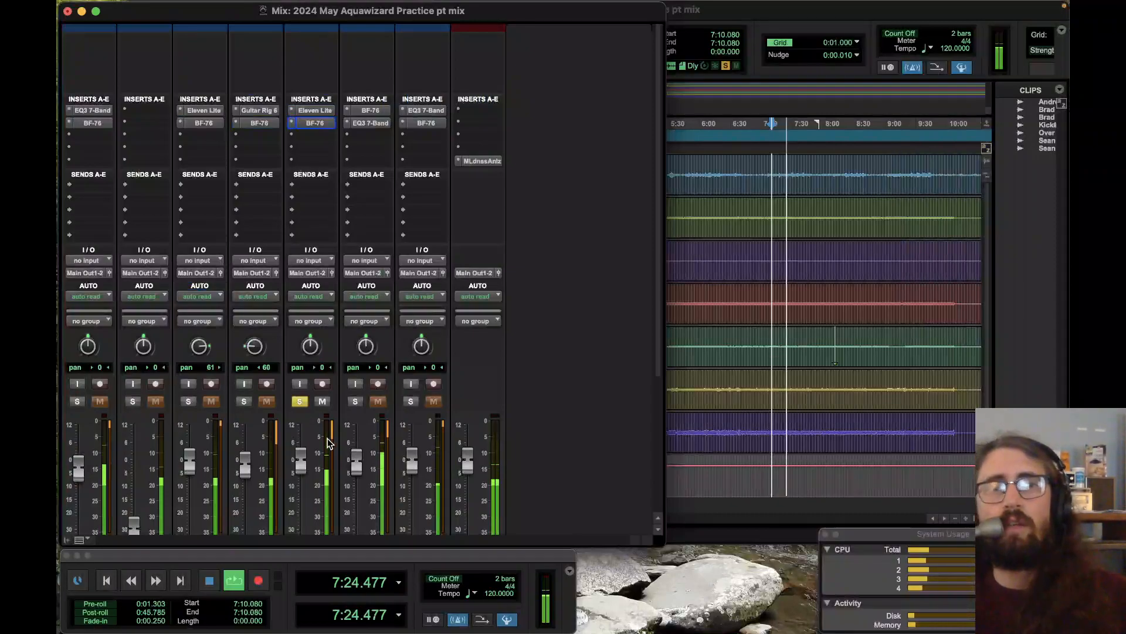
pyautogui.click(291, 134)
pyautogui.moveTo(332, 137)
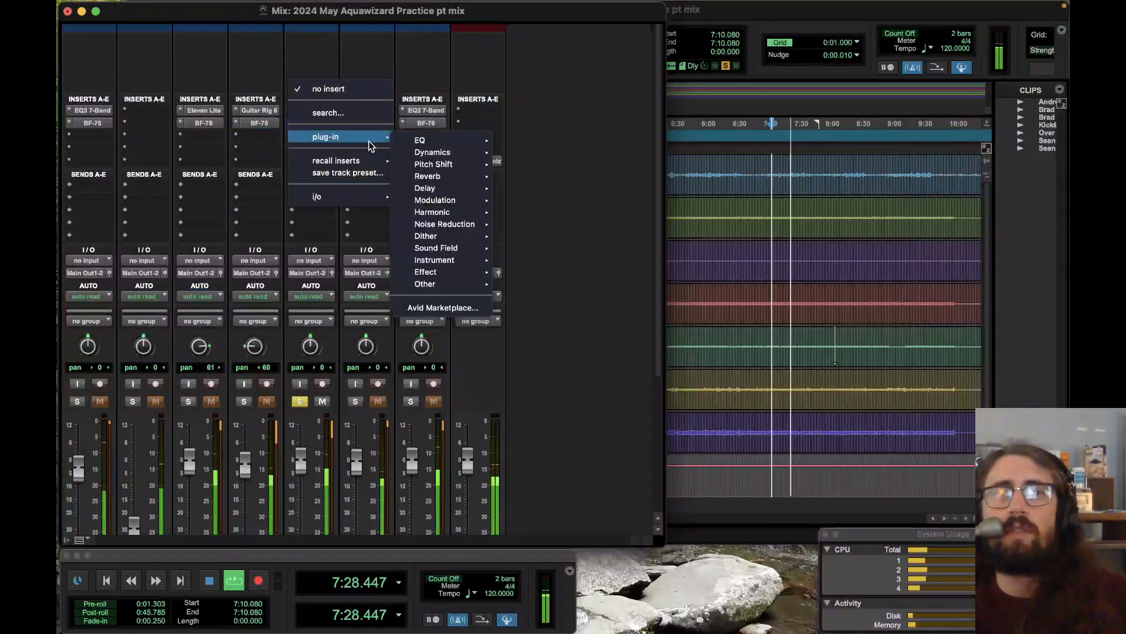
pyautogui.moveTo(460, 139)
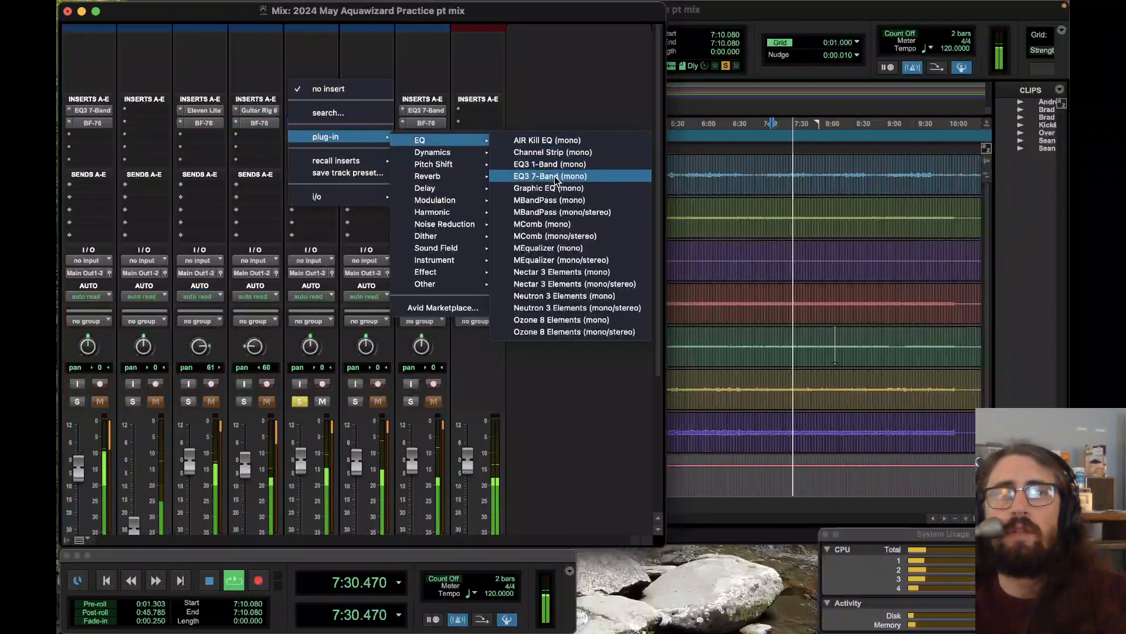
pyautogui.click(554, 176)
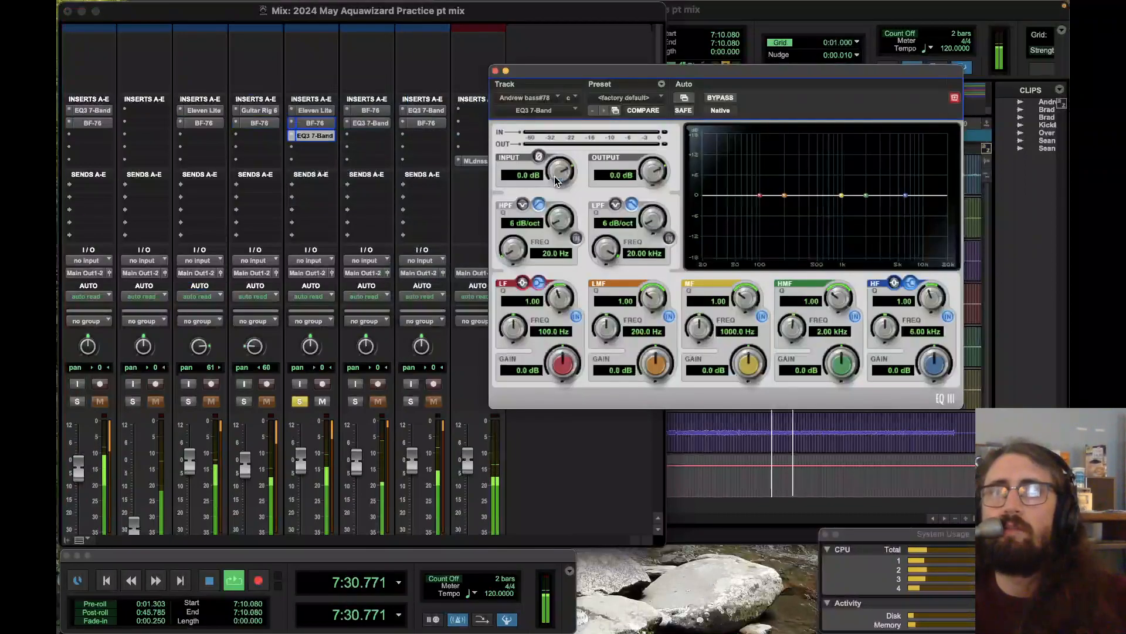
# Step: Boost the bass EQ's high shelf by 6.1 dB at 1.80 kHz and high-mid by 4.0 dB at 2.34 kHz, comparing against bypass
pyautogui.moveTo(868, 195)
pyautogui.mouseDown()
pyautogui.moveTo(870, 184)
pyautogui.moveTo(887, 187)
pyautogui.moveTo(879, 195)
pyautogui.moveTo(857, 178)
pyautogui.mouseUp()
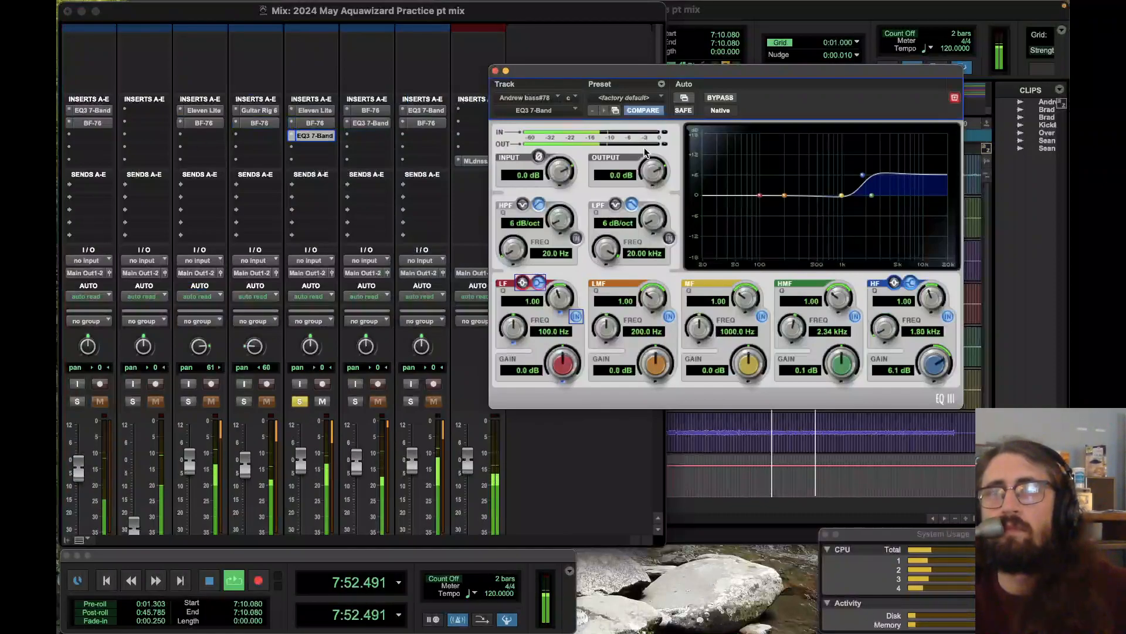
pyautogui.moveTo(845, 195); pyautogui.dragTo(872, 185)
pyautogui.press('XF86AudioRaiseVolume')
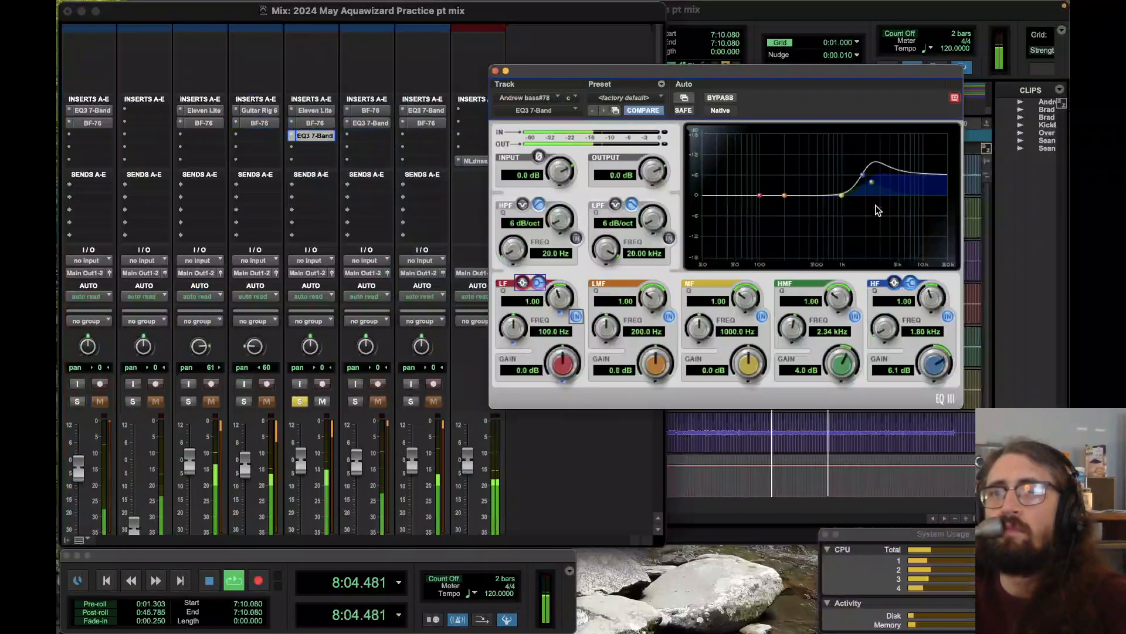
pyautogui.click(720, 98)
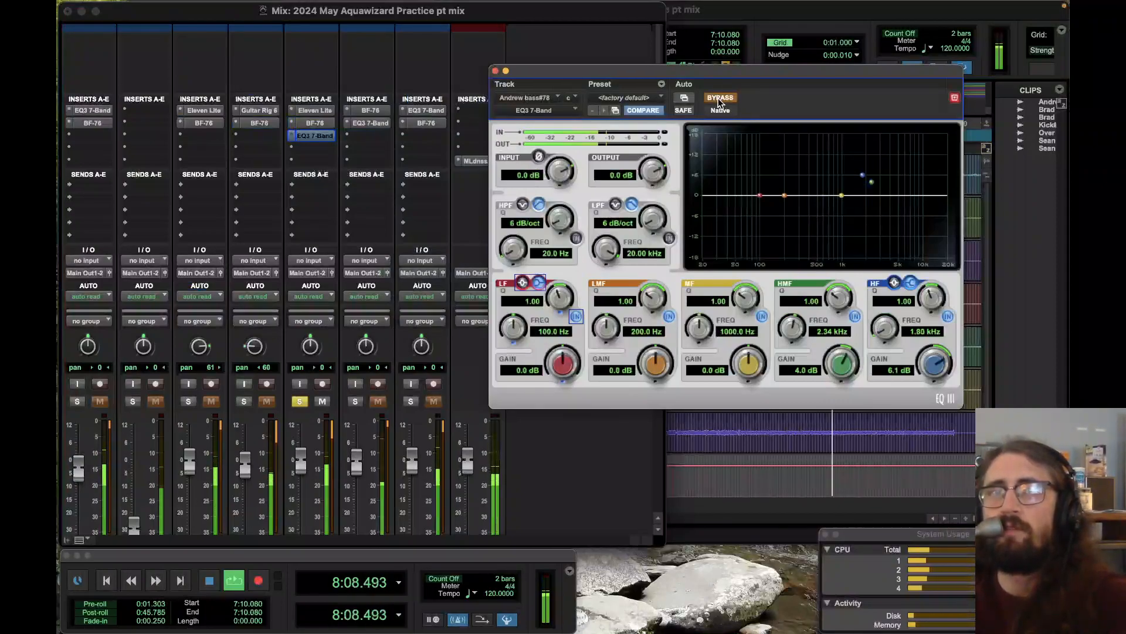
pyautogui.click(719, 98)
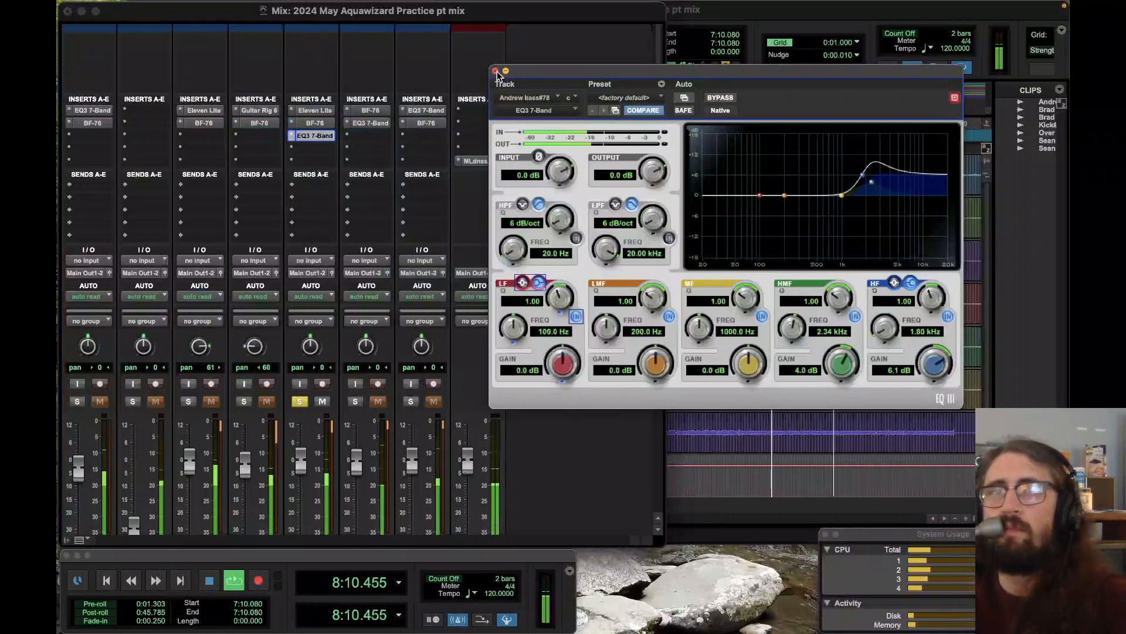
# Step: Raise the presence and treble on the bass track's Eleven Lite amp, and close it
pyautogui.click(311, 110)
pyautogui.moveTo(783, 255); pyautogui.dragTo(780, 179)
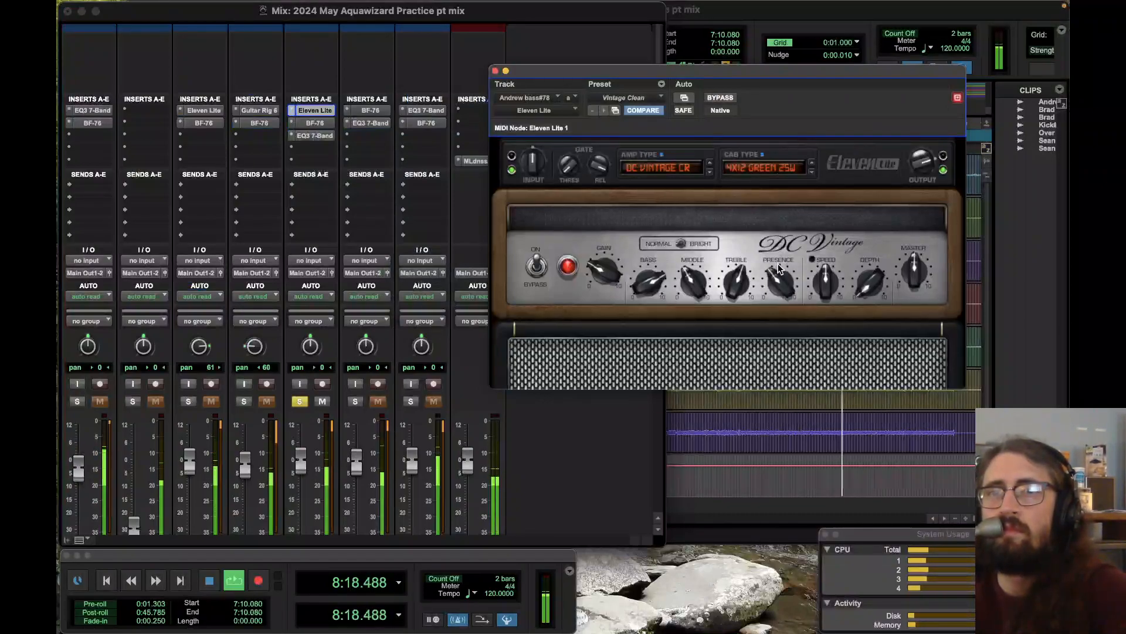
pyautogui.moveTo(738, 280)
pyautogui.mouseDown()
pyautogui.moveTo(733, 224)
pyautogui.moveTo(738, 269)
pyautogui.mouseUp()
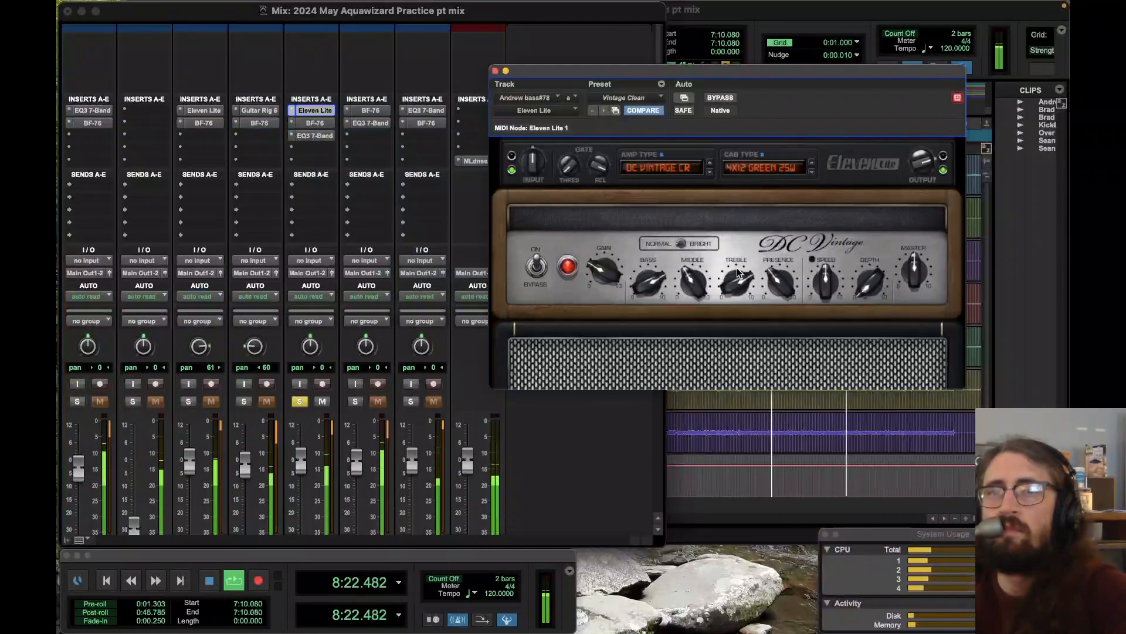
pyautogui.press('XF86AudioRaiseVolume')
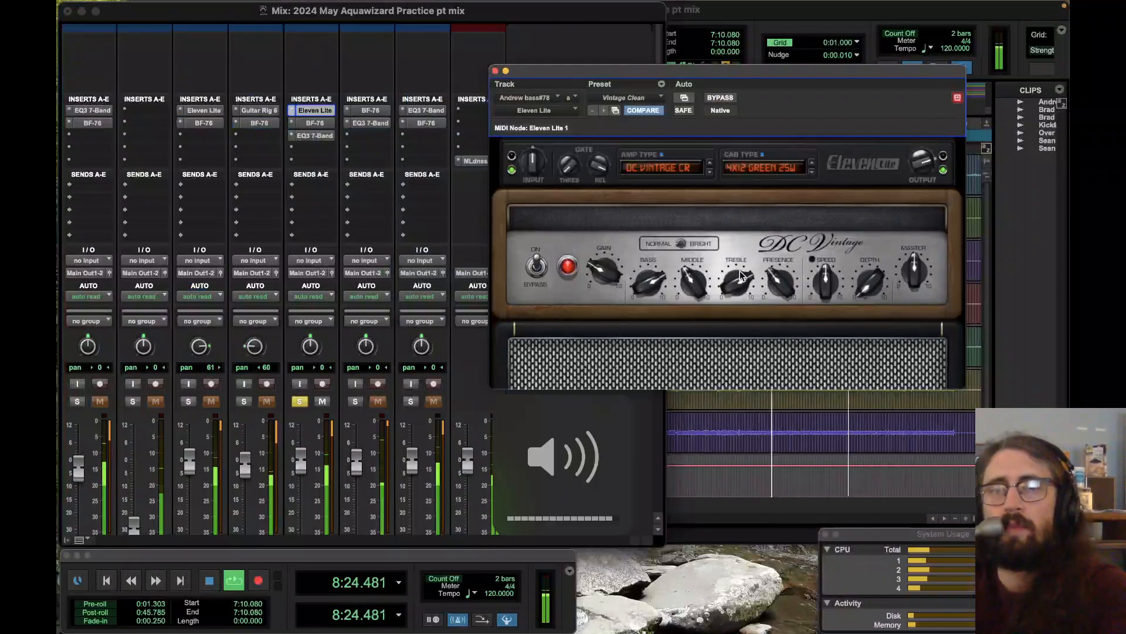
pyautogui.press('XF86AudioRaiseVolume')
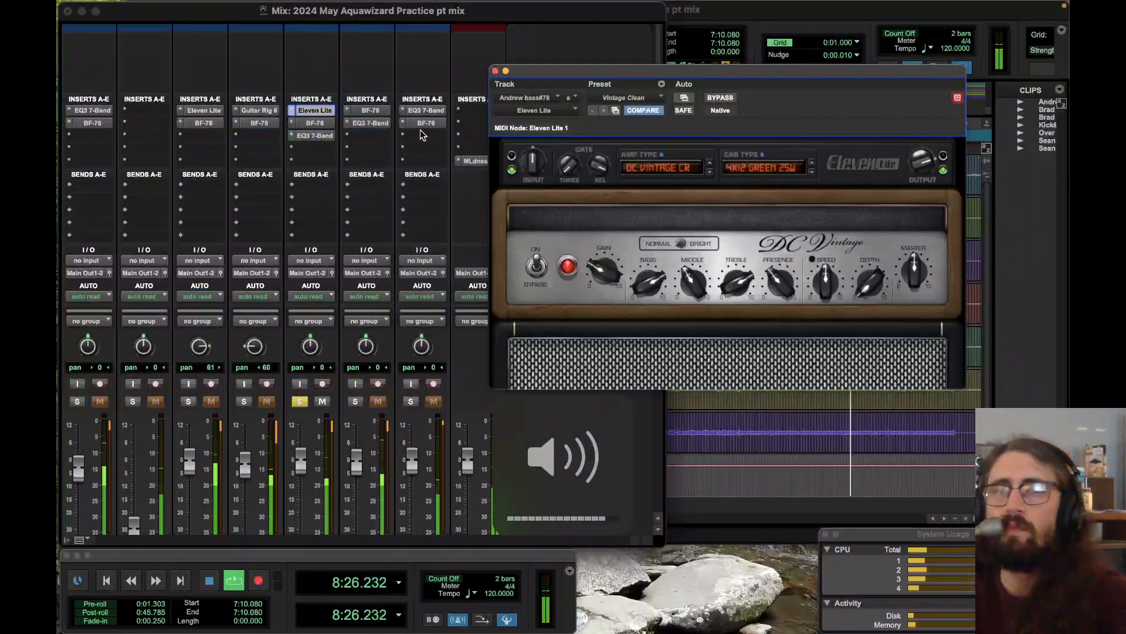
pyautogui.click(495, 71)
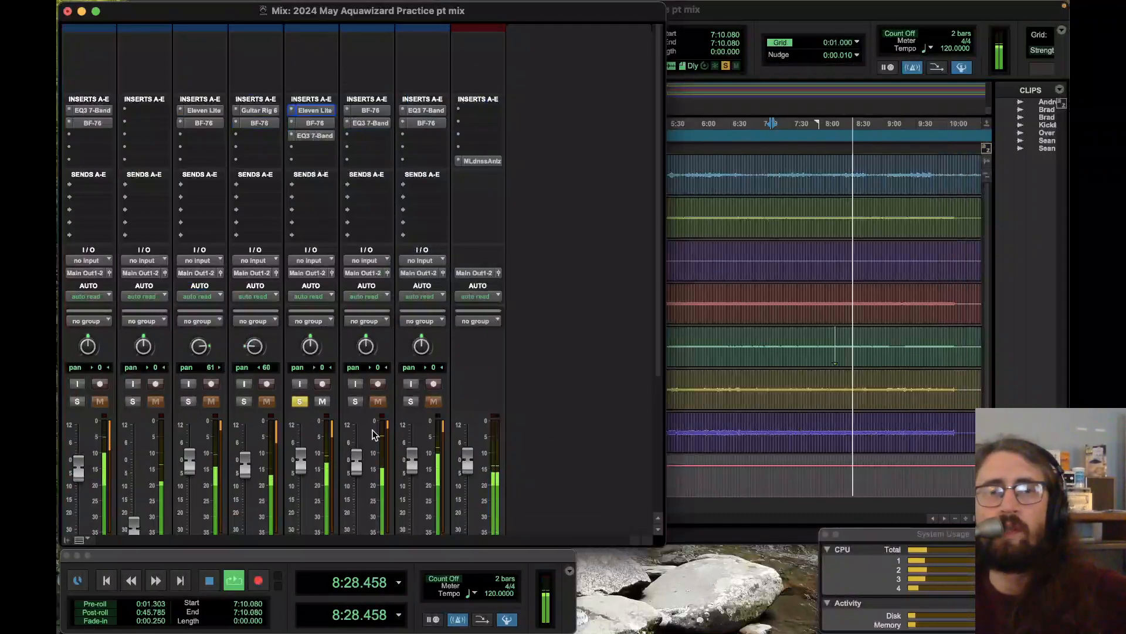
# Step: Solo the overheads and kick along with the bass, and lower their faders to -2.5 dB and -2.2 dB
pyautogui.scroll(-5, 575, 340)
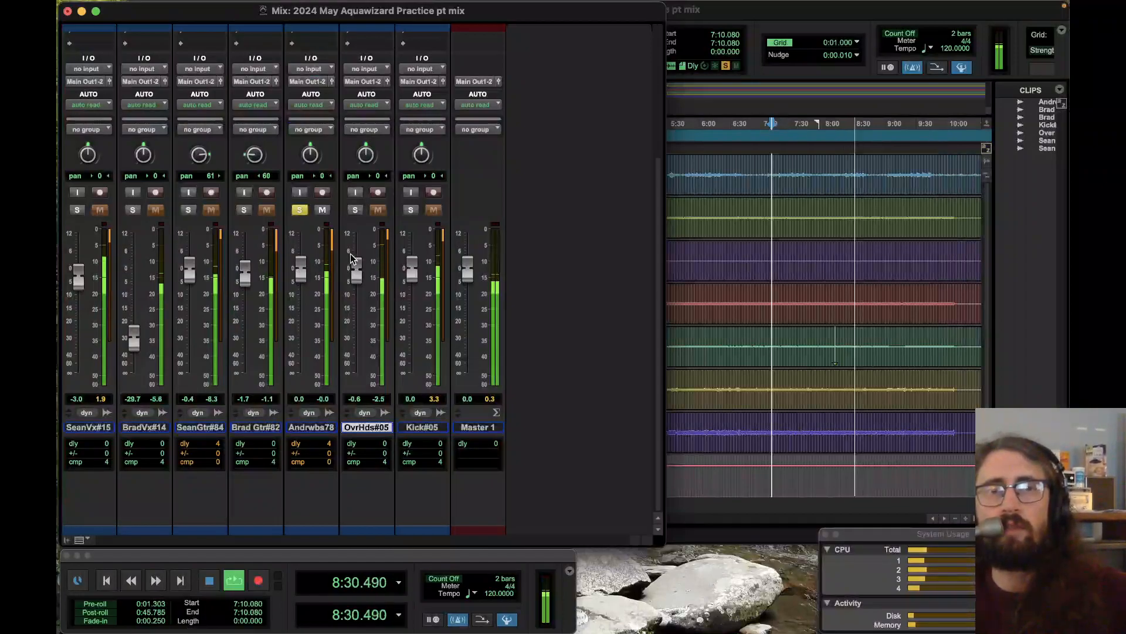
pyautogui.click(355, 209)
pyautogui.click(411, 209)
pyautogui.press('XF86AudioRaiseVolume')
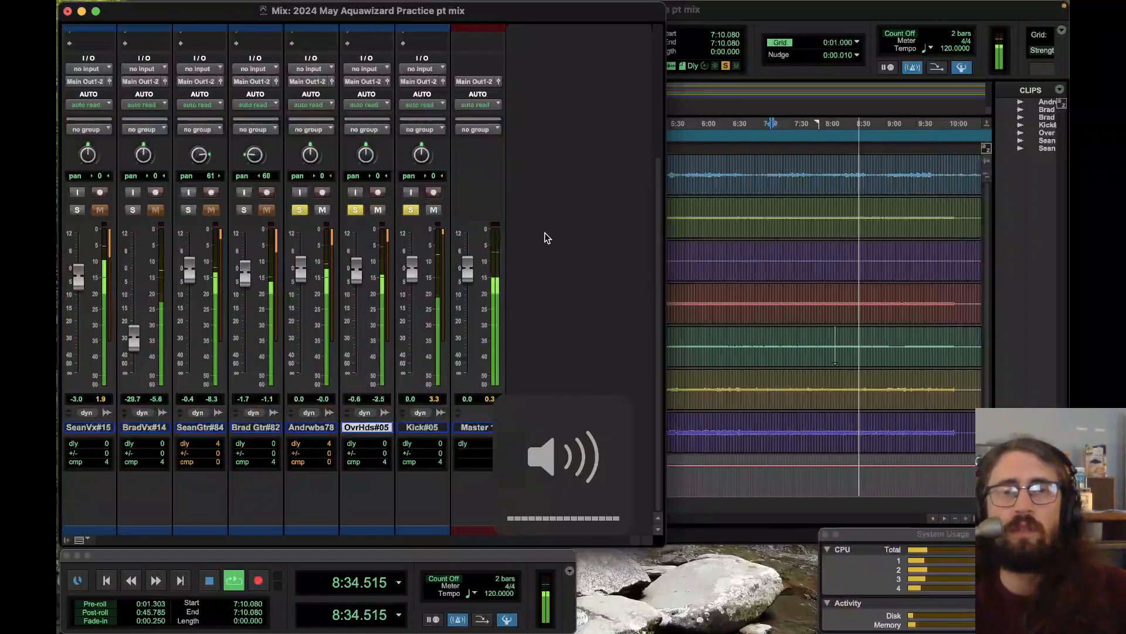
pyautogui.moveTo(356, 274); pyautogui.dragTo(412, 279)
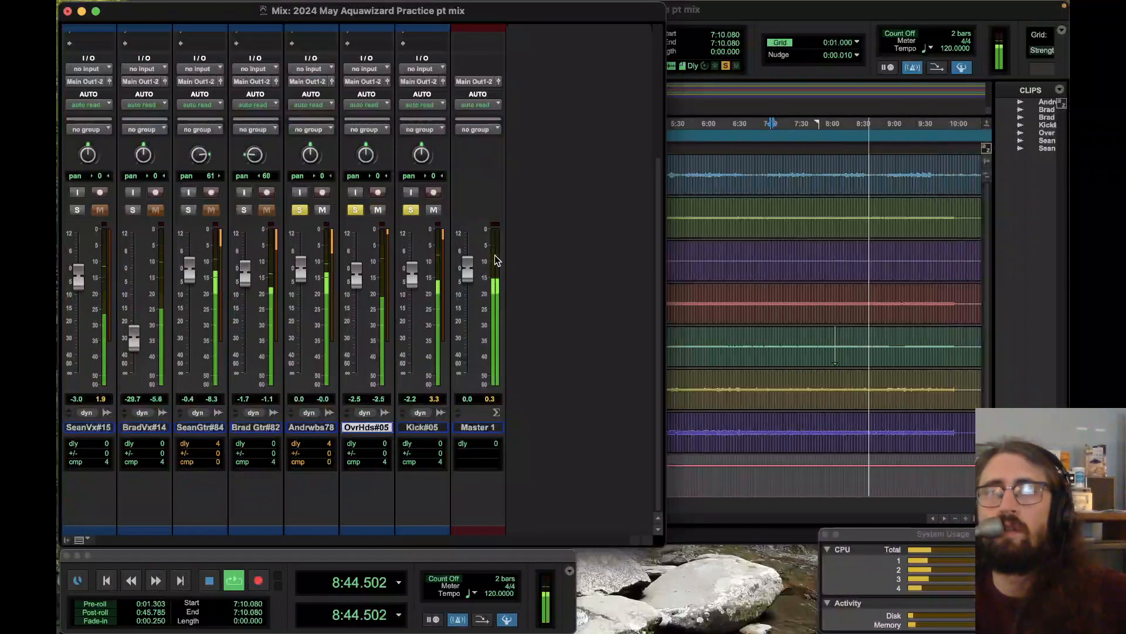
# Step: Pull both guitar faders all the way down and solo the first vocal track
pyautogui.moveTo(246, 273); pyautogui.dragTo(245, 373)
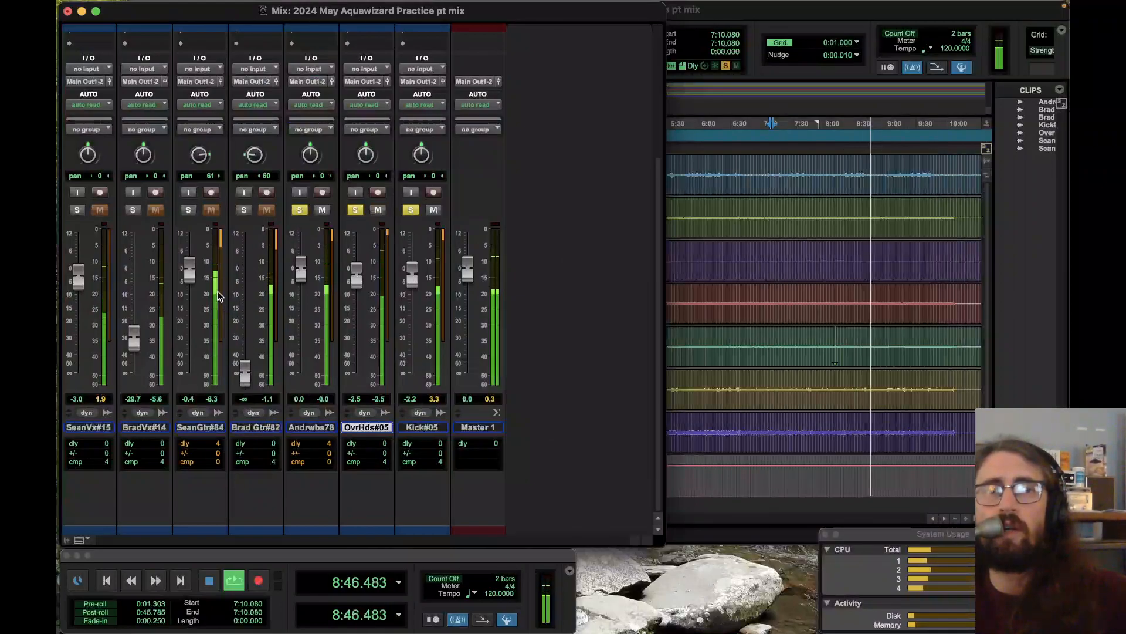
pyautogui.moveTo(188, 291); pyautogui.dragTo(189, 373)
pyautogui.click(77, 209)
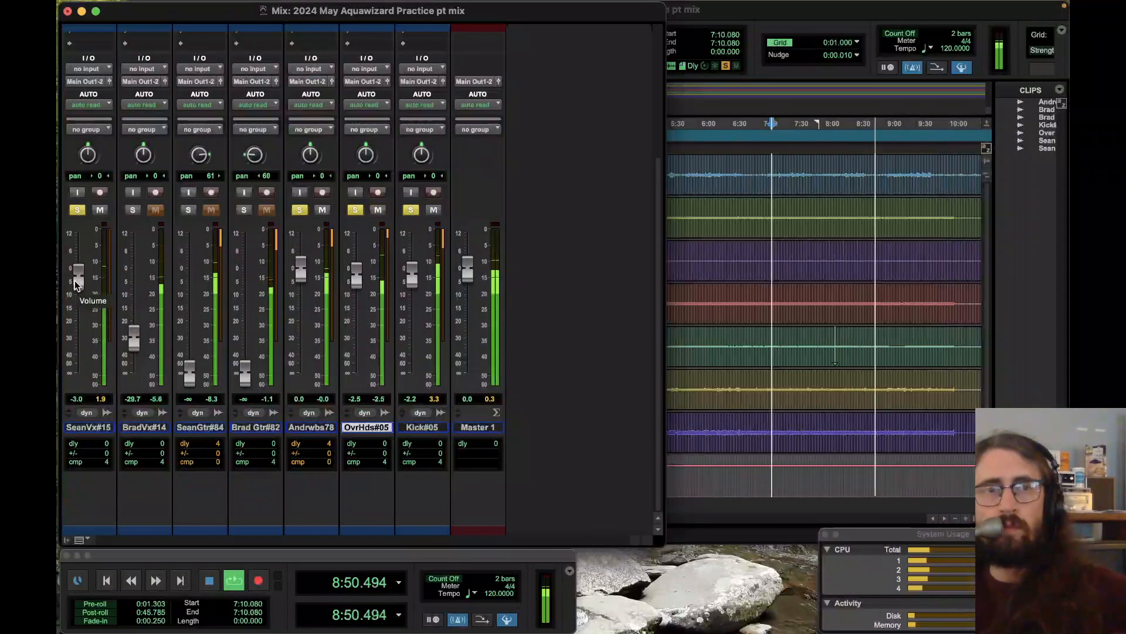
# Step: Invert the input polarity in the first vocal track's EQ3 7-Band and close the EQ
pyautogui.scroll(5, 558, 231)
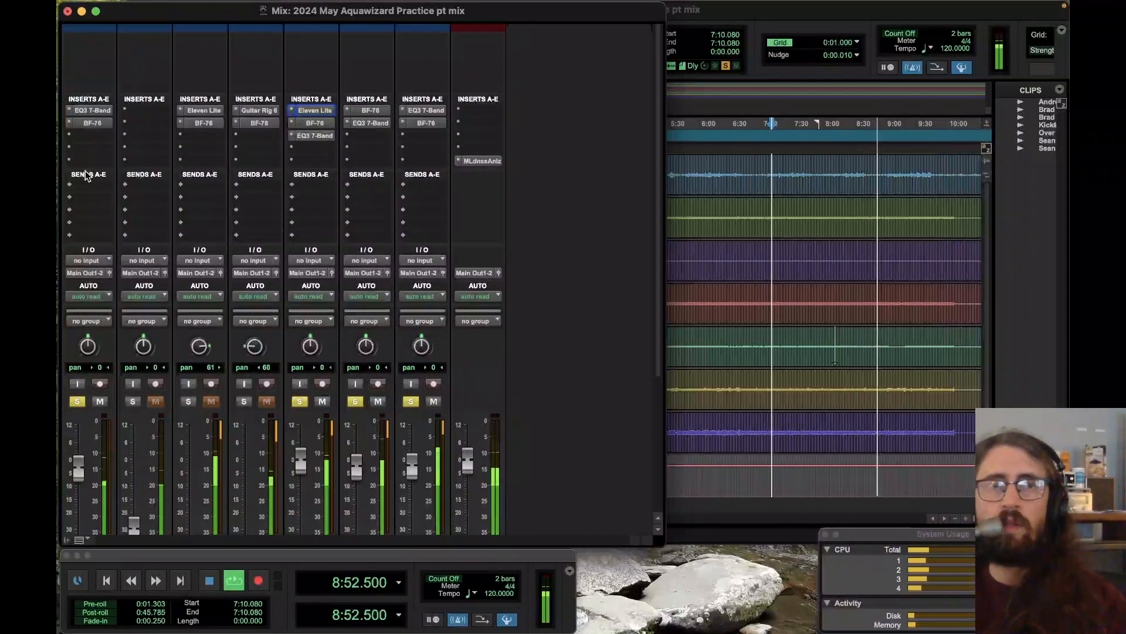
pyautogui.click(92, 111)
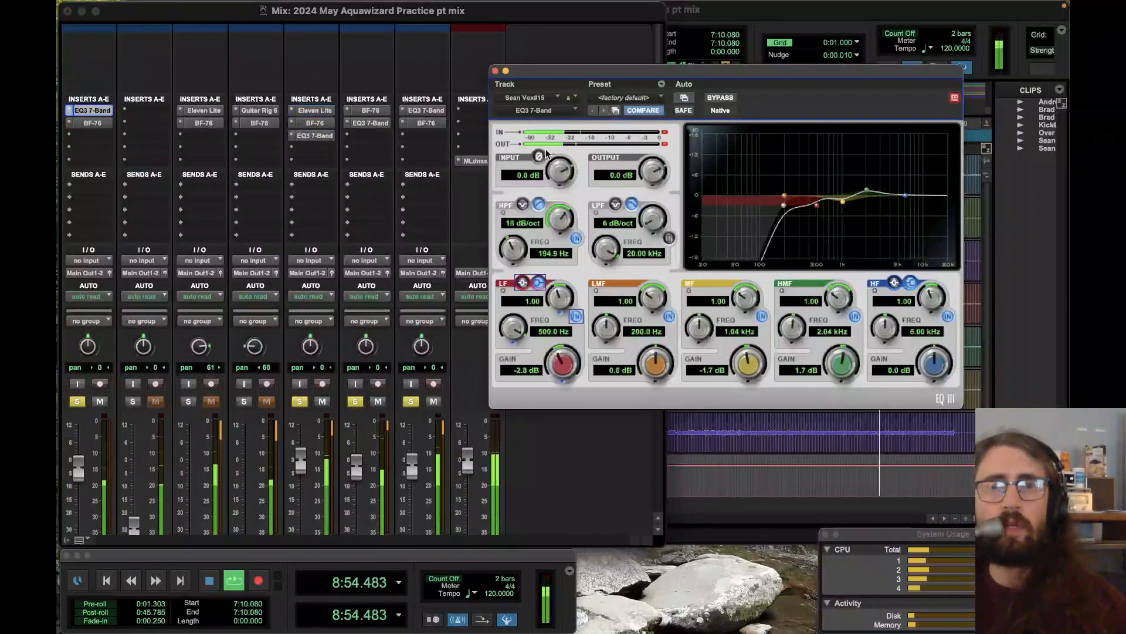
pyautogui.click(540, 156)
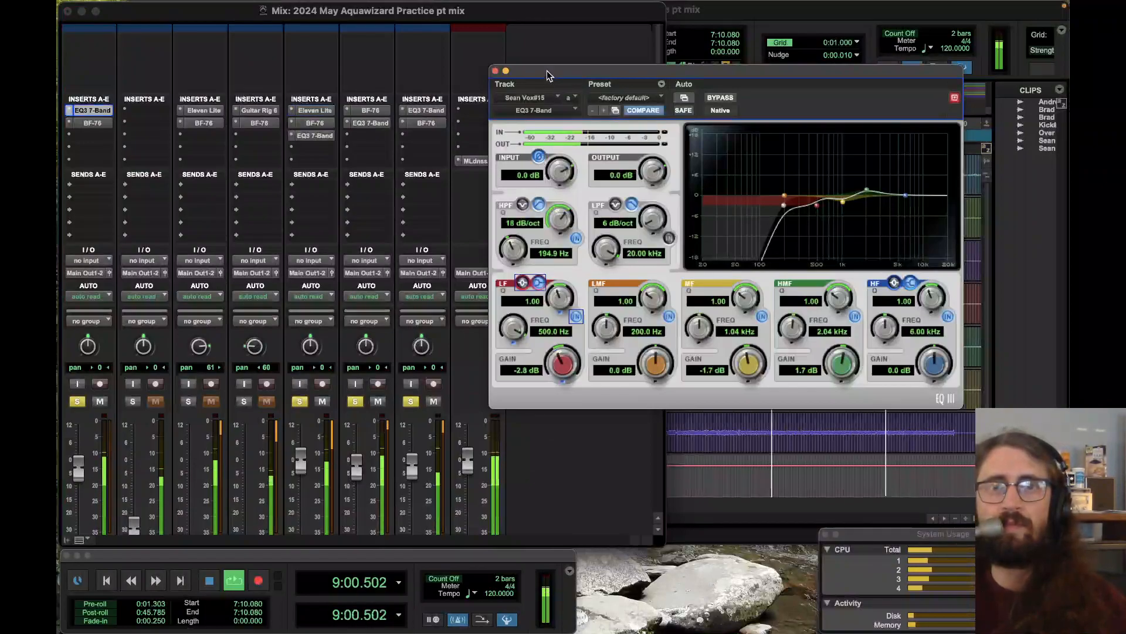
pyautogui.click(496, 71)
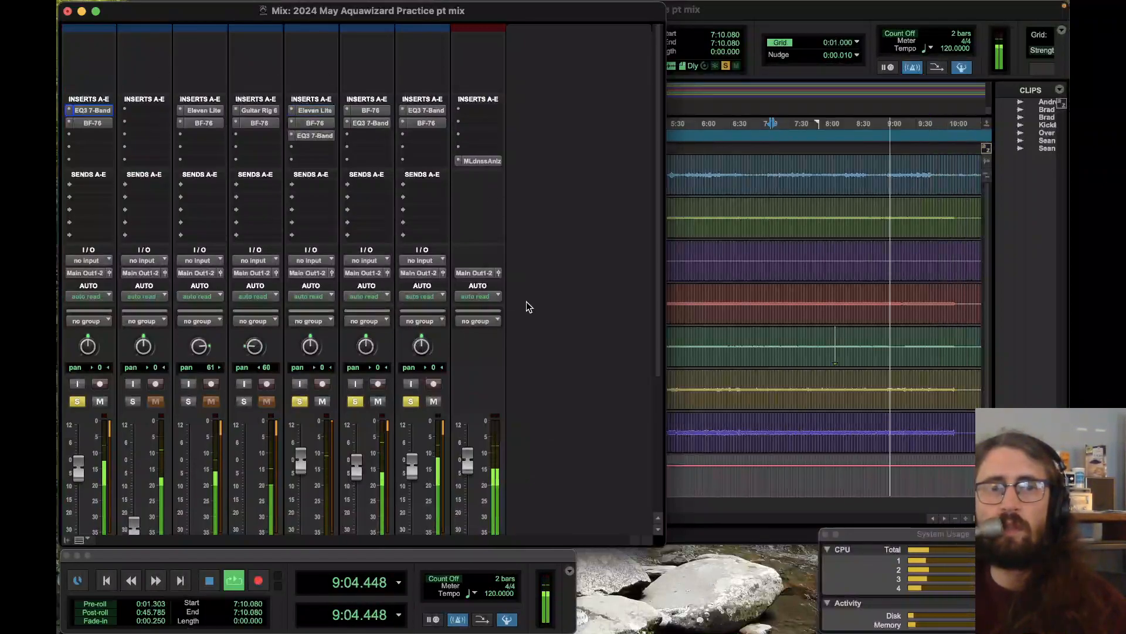
# Step: Restart playback from 7:10.080 with all solos cleared, and set the two guitar faders to -7.0 dB and -6.2 dB
pyautogui.scroll(-5, 433, 399)
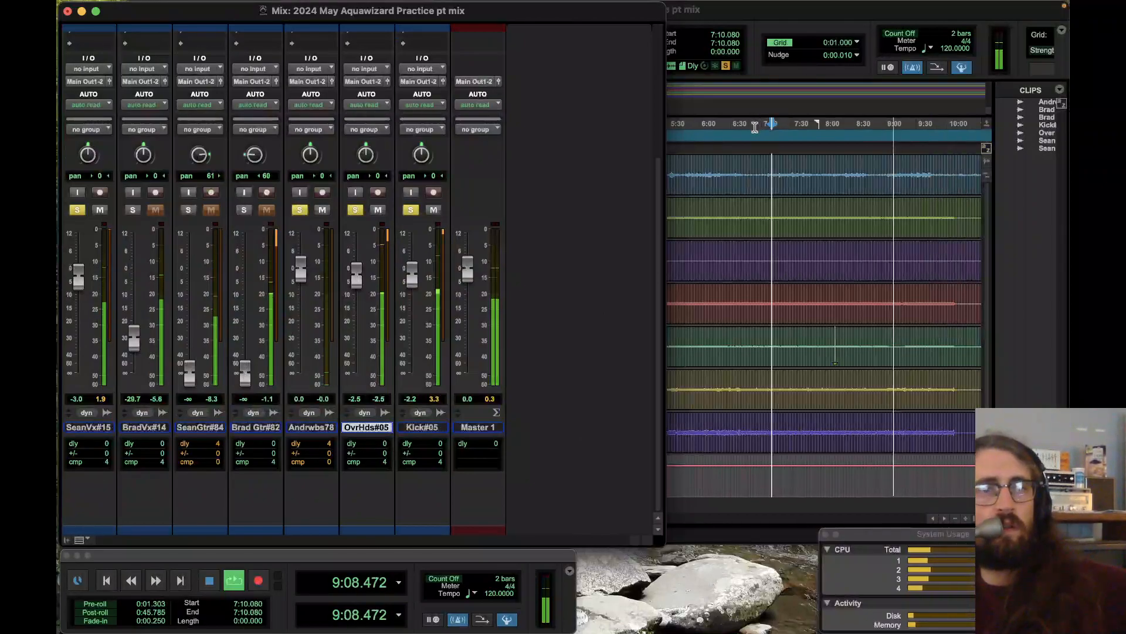
pyautogui.press('space')
pyautogui.press('space')
pyautogui.moveTo(245, 374)
pyautogui.mouseDown()
pyautogui.moveTo(247, 301)
pyautogui.moveTo(245, 373)
pyautogui.mouseUp()
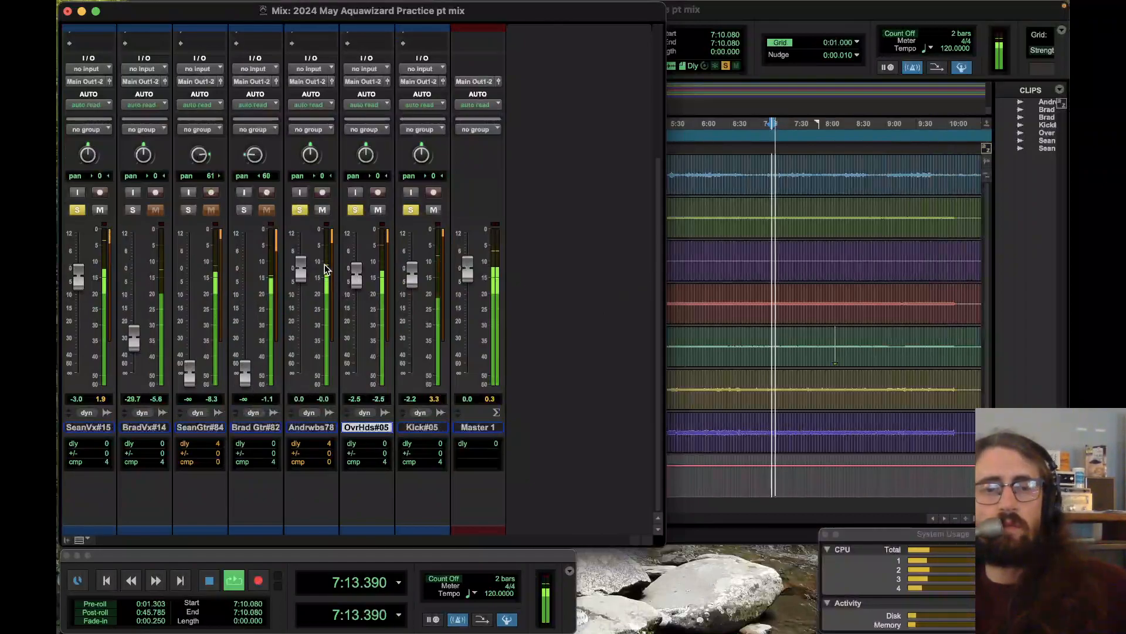
pyautogui.keyDown('alt'); pyautogui.click(300, 210); pyautogui.keyUp('alt')
pyautogui.moveTo(245, 373); pyautogui.dragTo(247, 291)
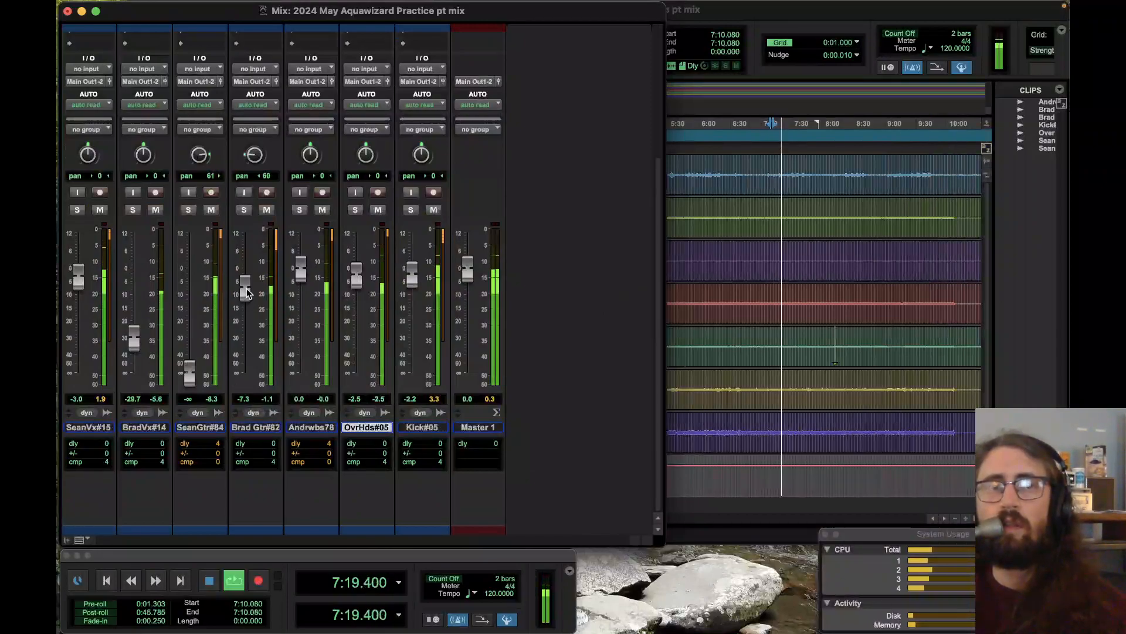
pyautogui.moveTo(189, 374); pyautogui.dragTo(193, 293)
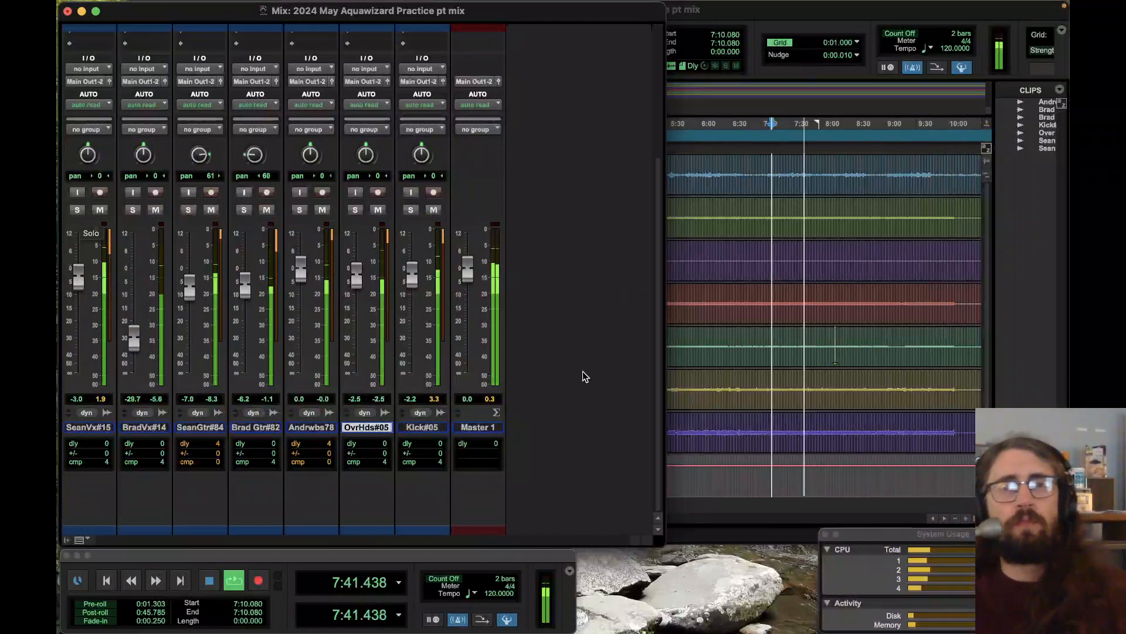
# Step: Check the mix's peak and loudness levels in the master track's MLoudnessAnalyzer, close it, and stop playback
pyautogui.scroll(5, 566, 449)
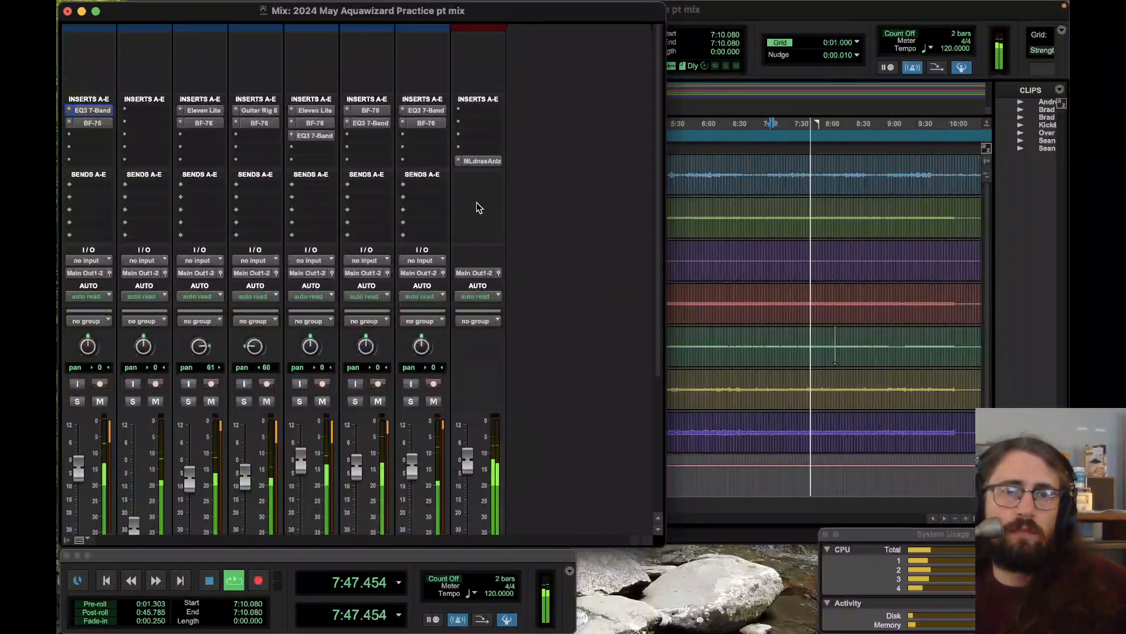
pyautogui.click(481, 162)
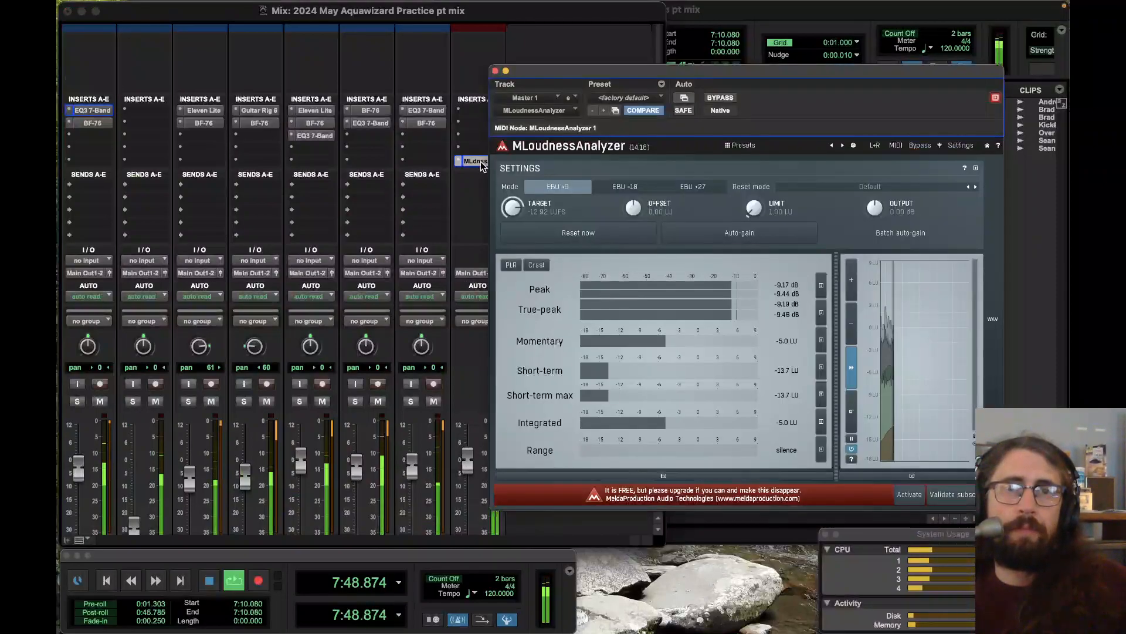
pyautogui.moveTo(699, 82); pyautogui.dragTo(583, 74)
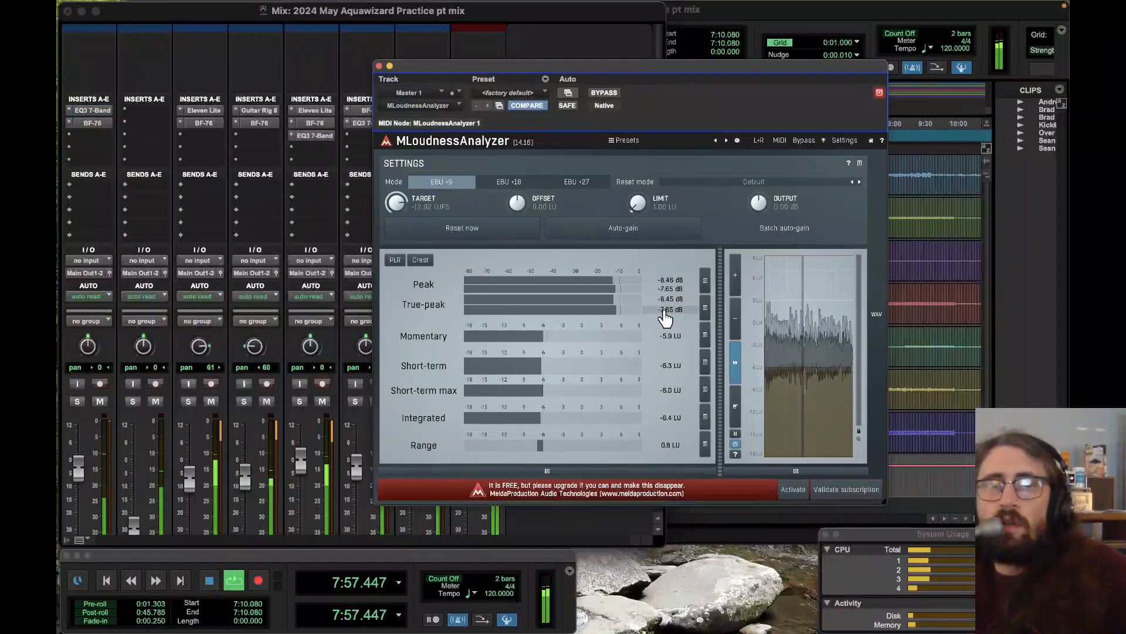
pyautogui.click(379, 65)
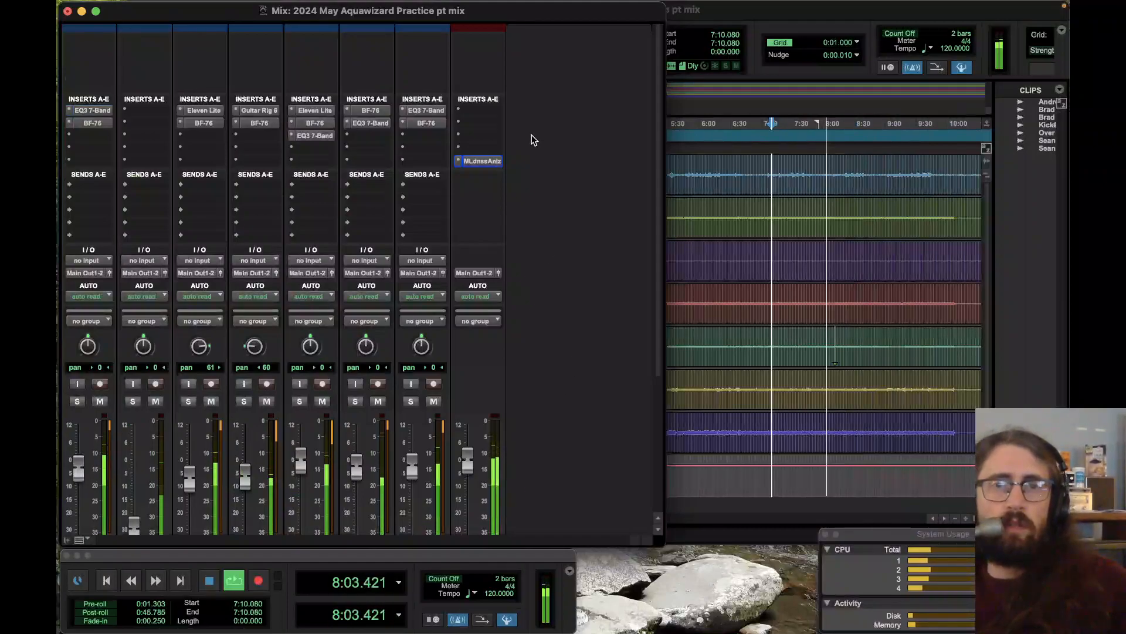
pyautogui.press('space')
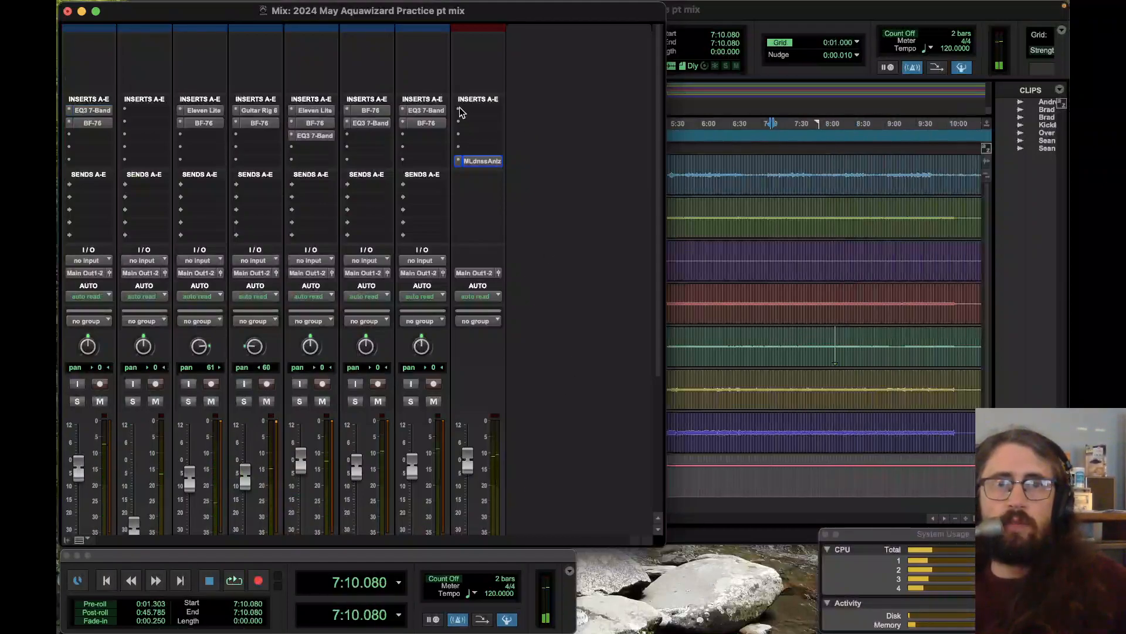
# Step: Insert a stereo Ozone 8 Elements in the master track's first slot and move its window so all controls are visible
pyautogui.click(460, 113)
pyautogui.moveTo(516, 111)
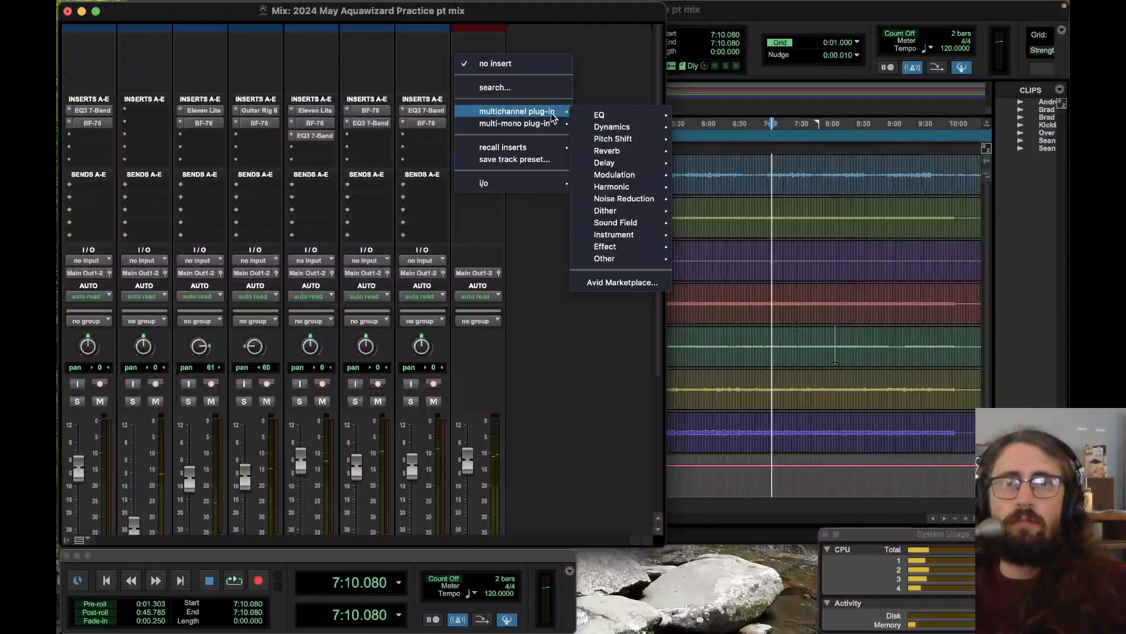
pyautogui.moveTo(634, 127)
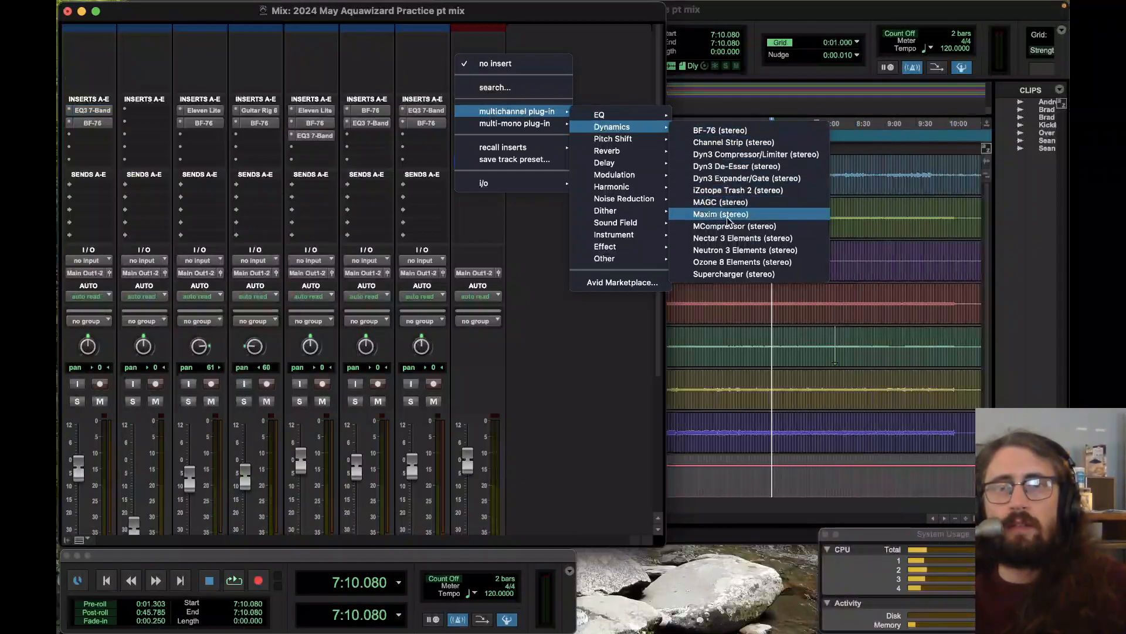
pyautogui.click(720, 263)
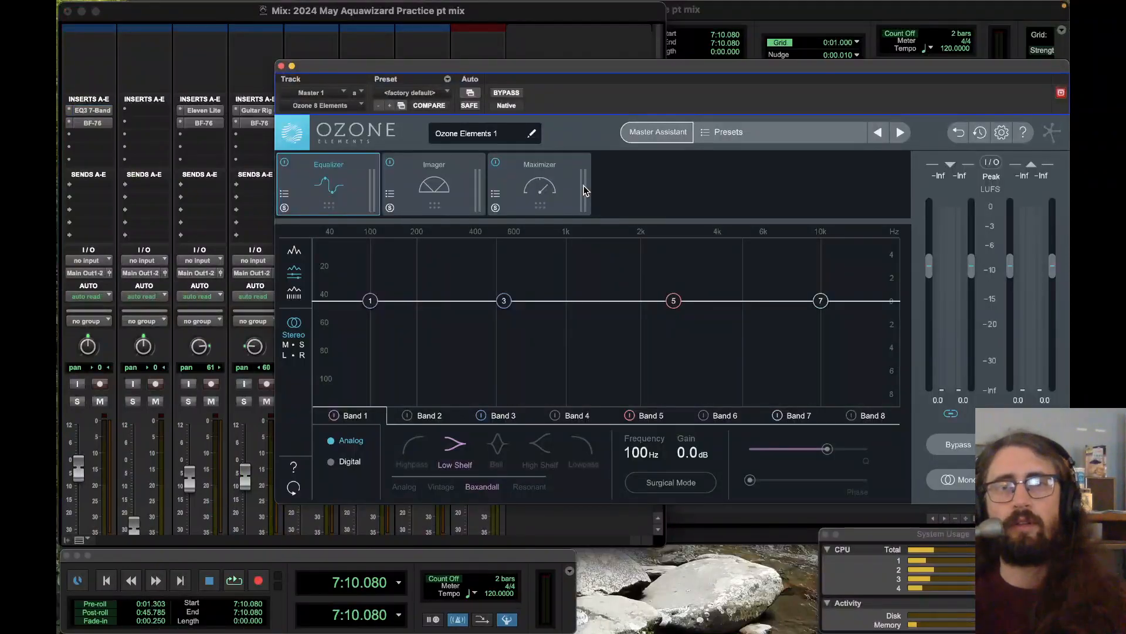
pyautogui.moveTo(591, 77); pyautogui.dragTo(508, 77)
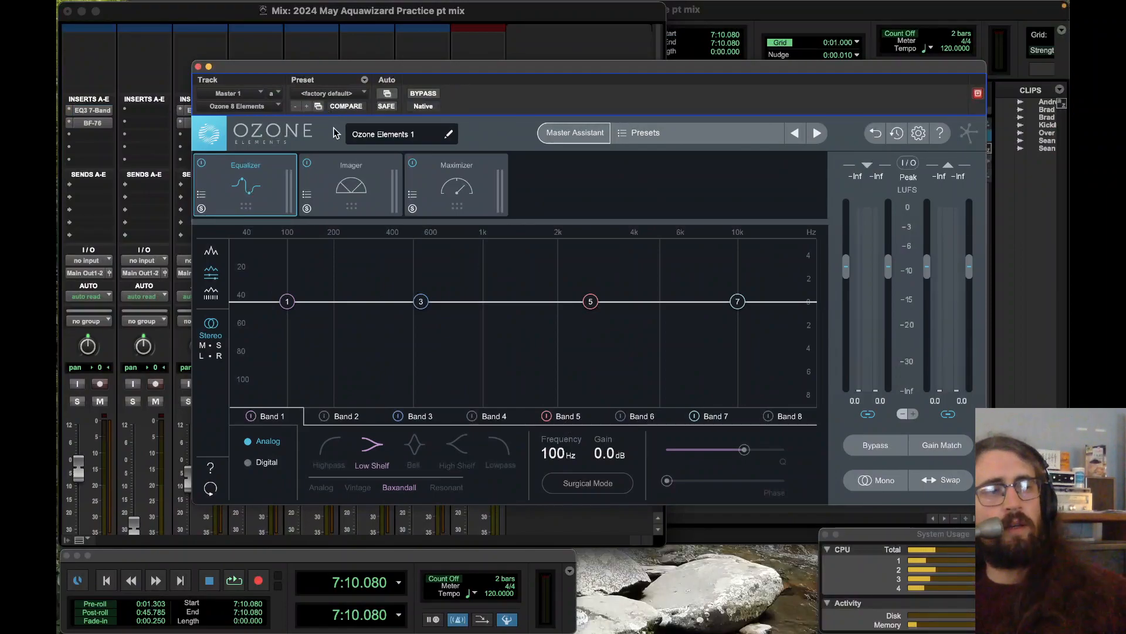
# Step: Play the mix through Ozone's Maximizer and set its threshold to -6.7 dB and ceiling to -0.1 dB
pyautogui.click(435, 172)
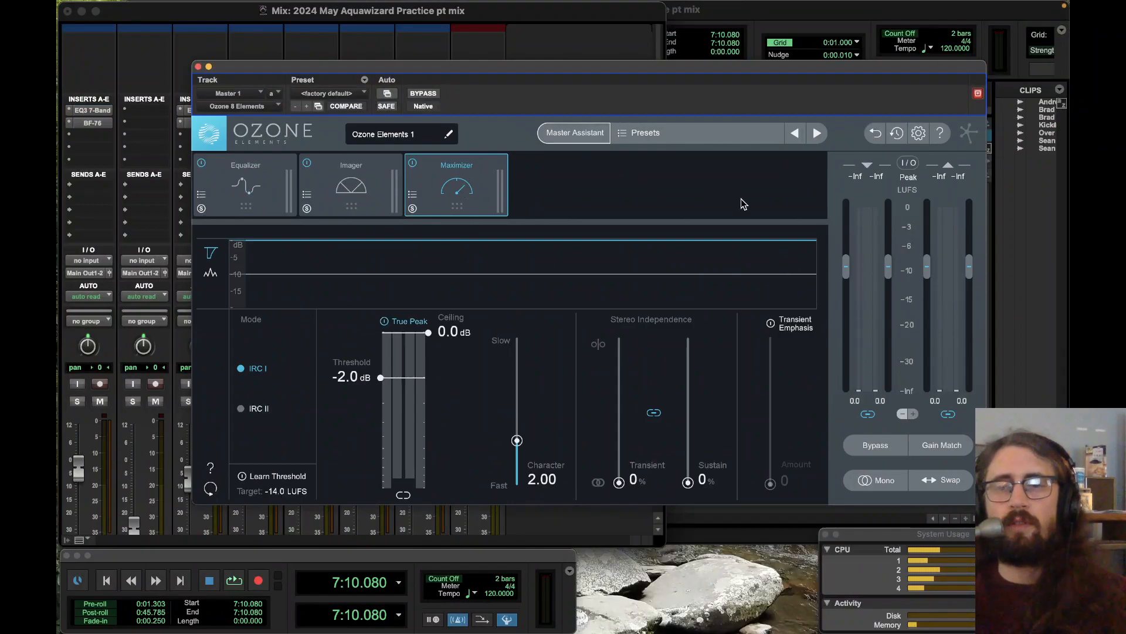
pyautogui.press('XF86AudioRaiseVolume')
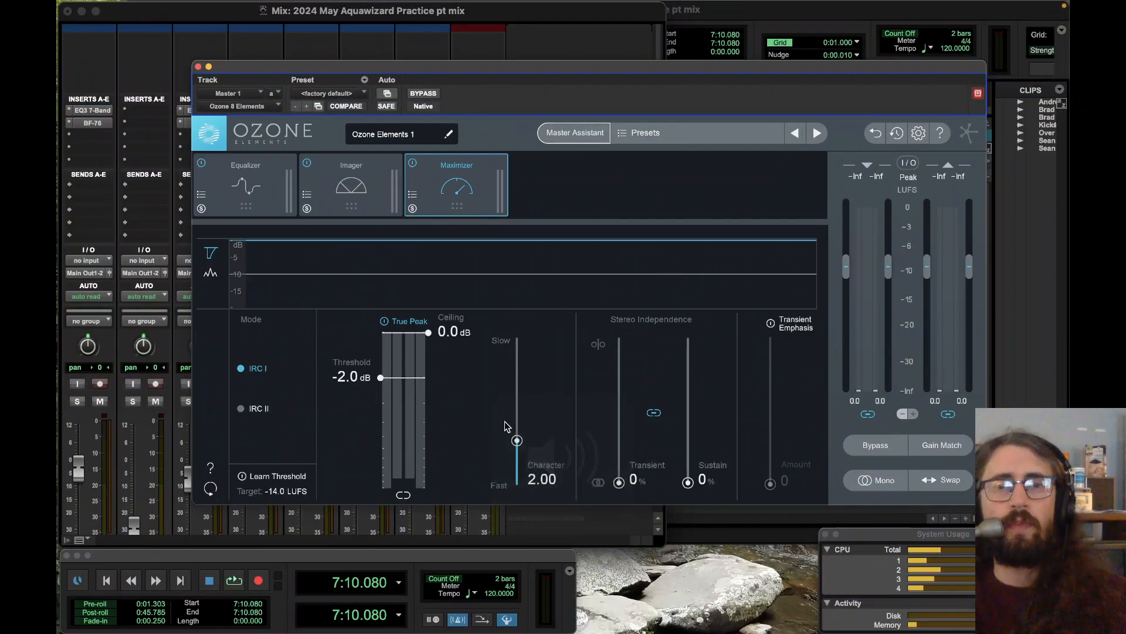
pyautogui.press('space')
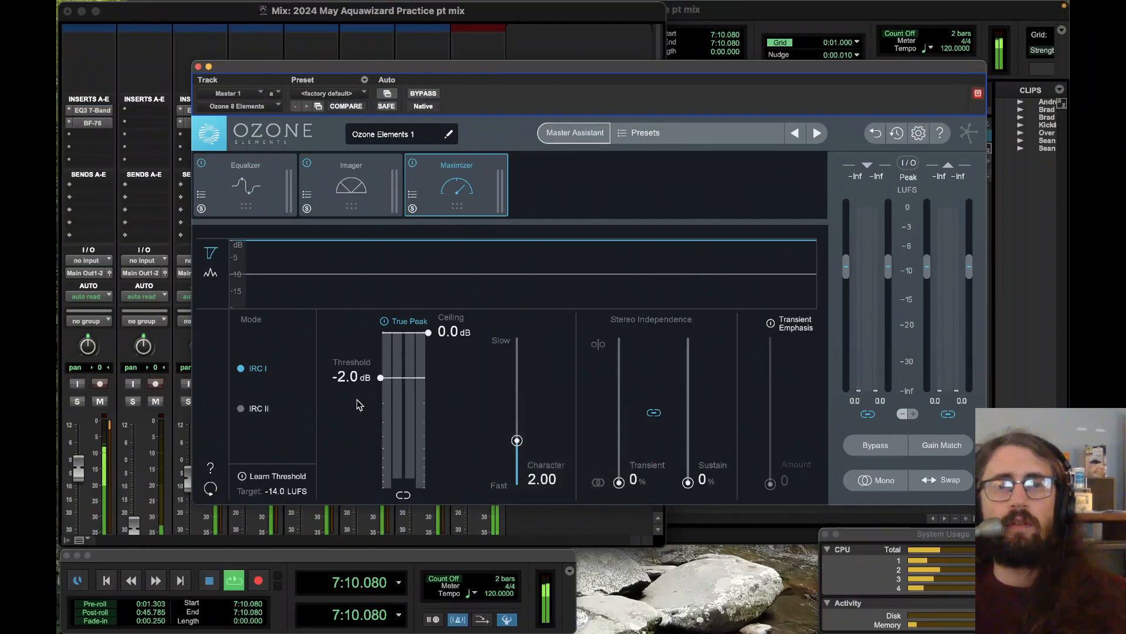
pyautogui.moveTo(382, 379); pyautogui.dragTo(383, 429)
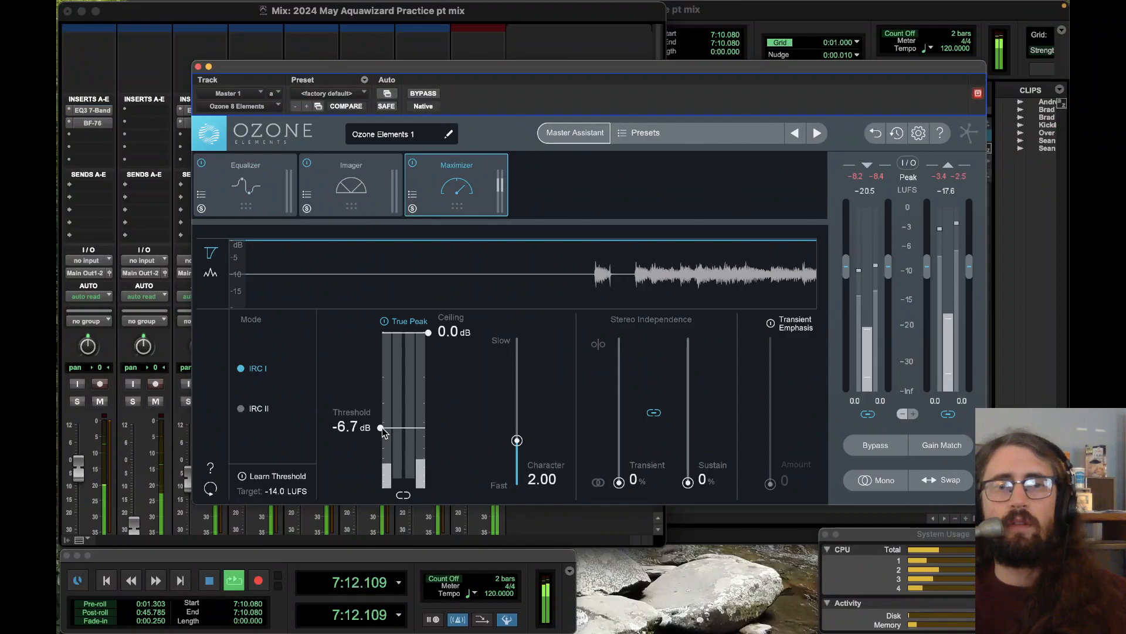
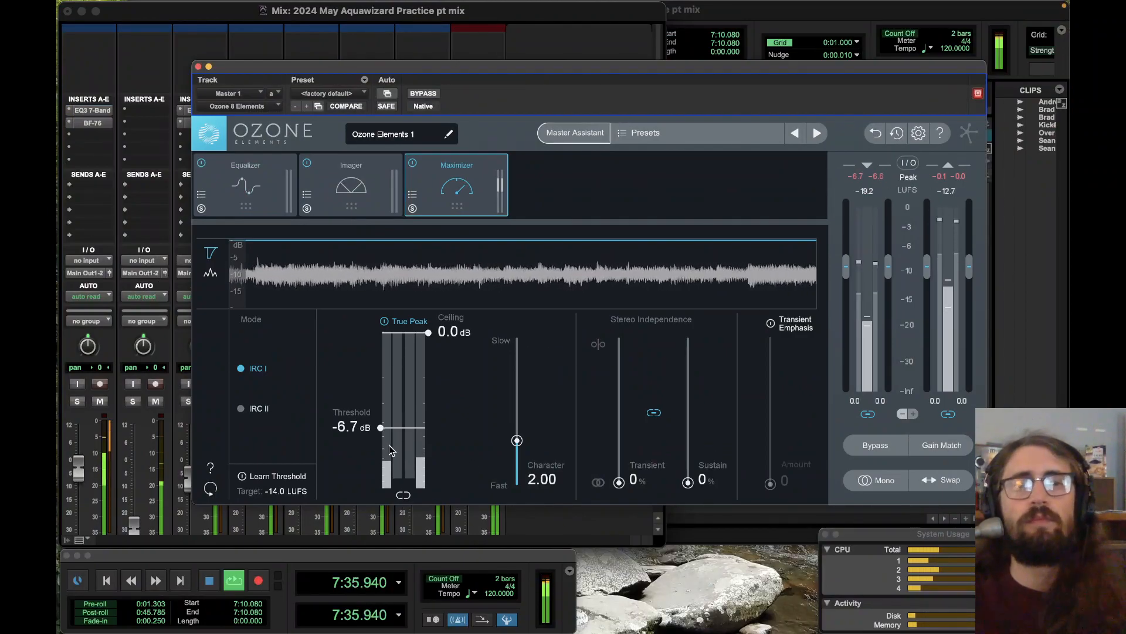
pyautogui.moveTo(429, 333); pyautogui.dragTo(429, 337)
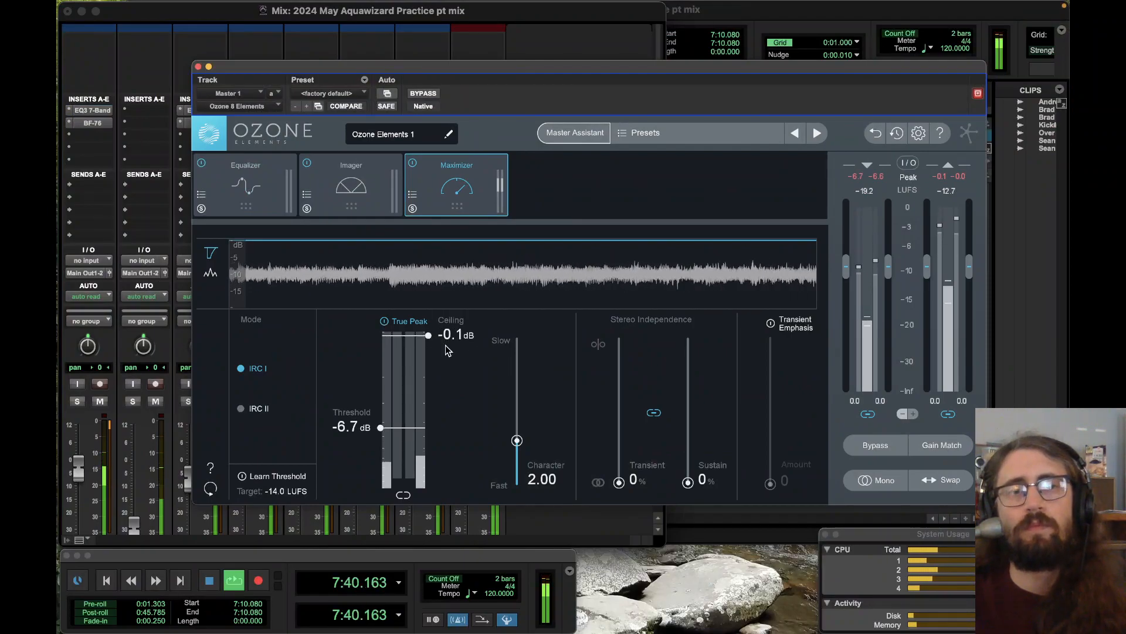
# Step: Review the mix in Ozone's Equalizer and Maximizer modules, and close the plug-in window
pyautogui.click(276, 208)
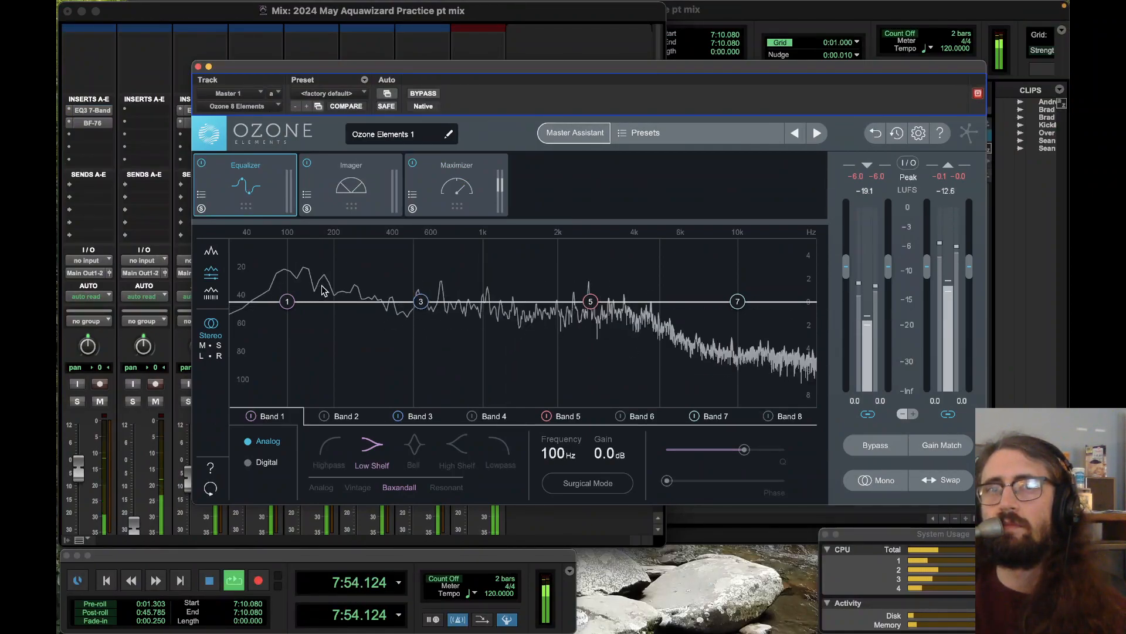
pyautogui.click(485, 177)
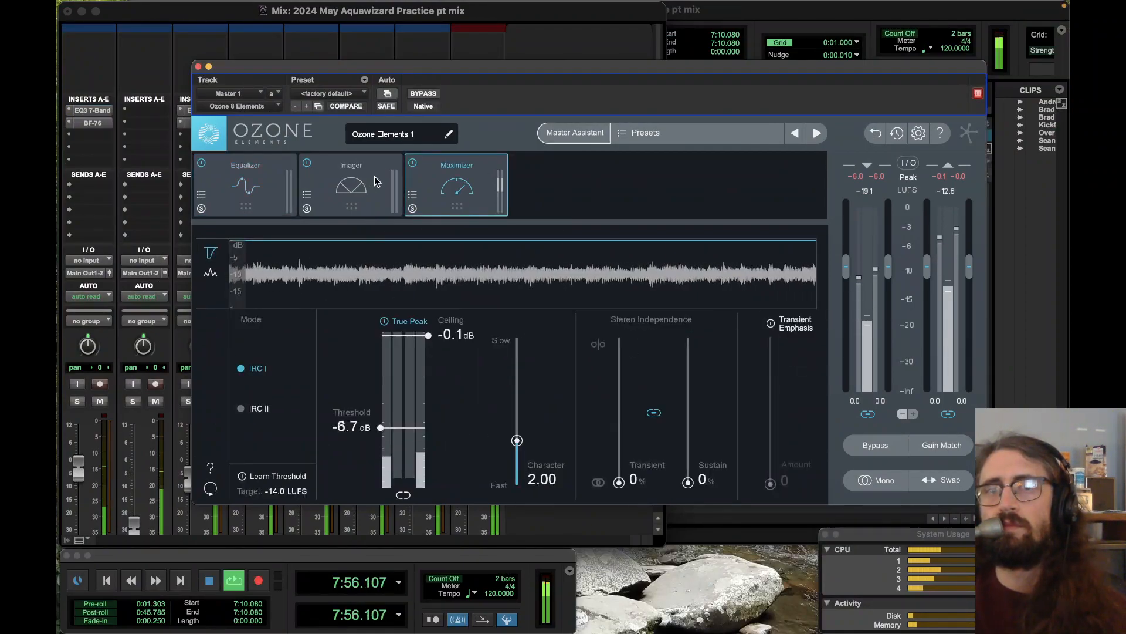
pyautogui.click(198, 67)
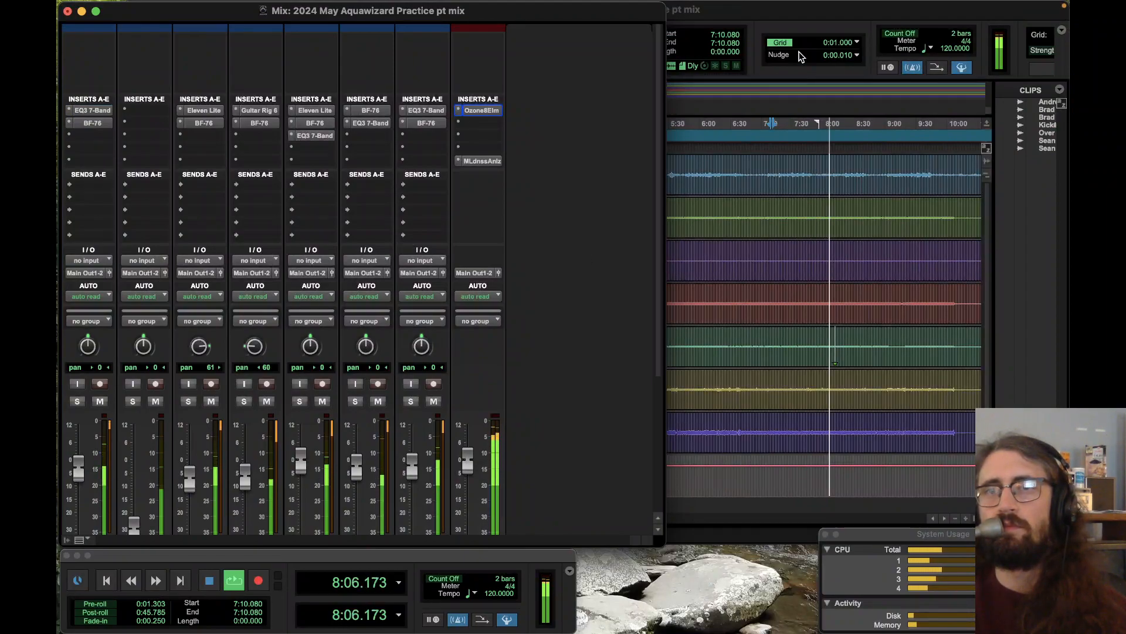
# Step: Zoom the Edit window's timeline out, audition the mix from 16:09.386, and stop playback
pyautogui.click(809, 24)
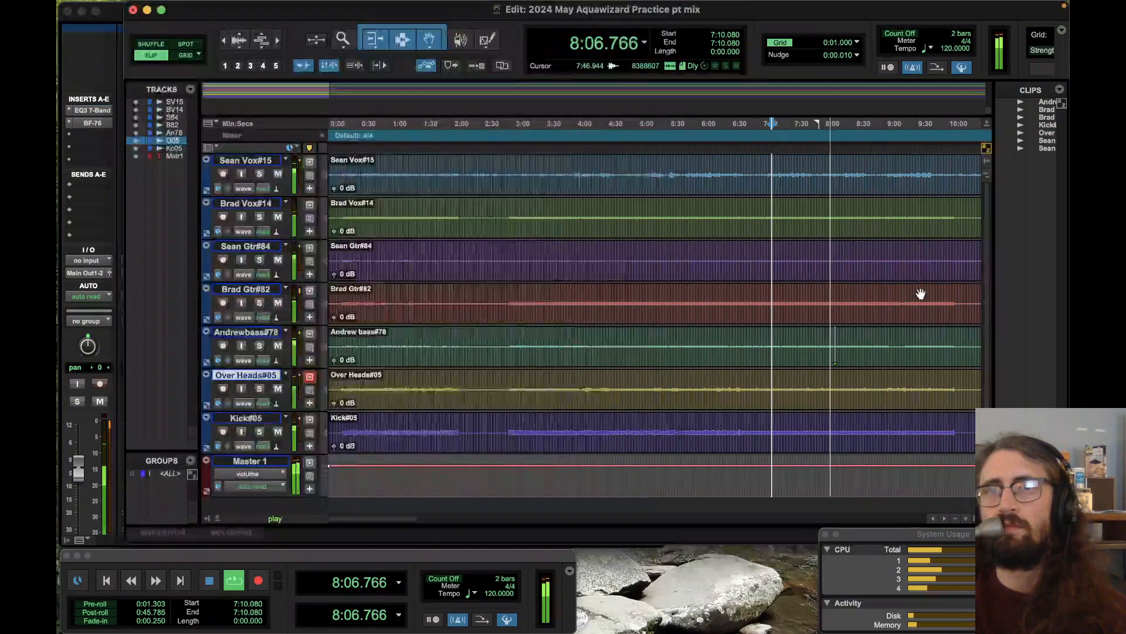
pyautogui.click(955, 518)
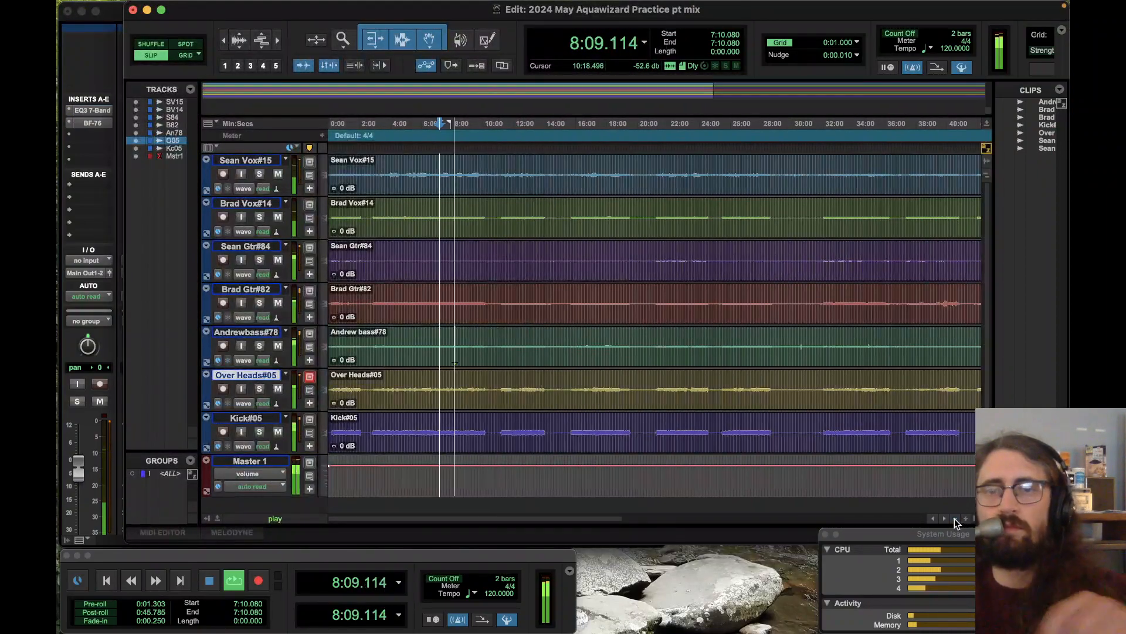
pyautogui.click(578, 135)
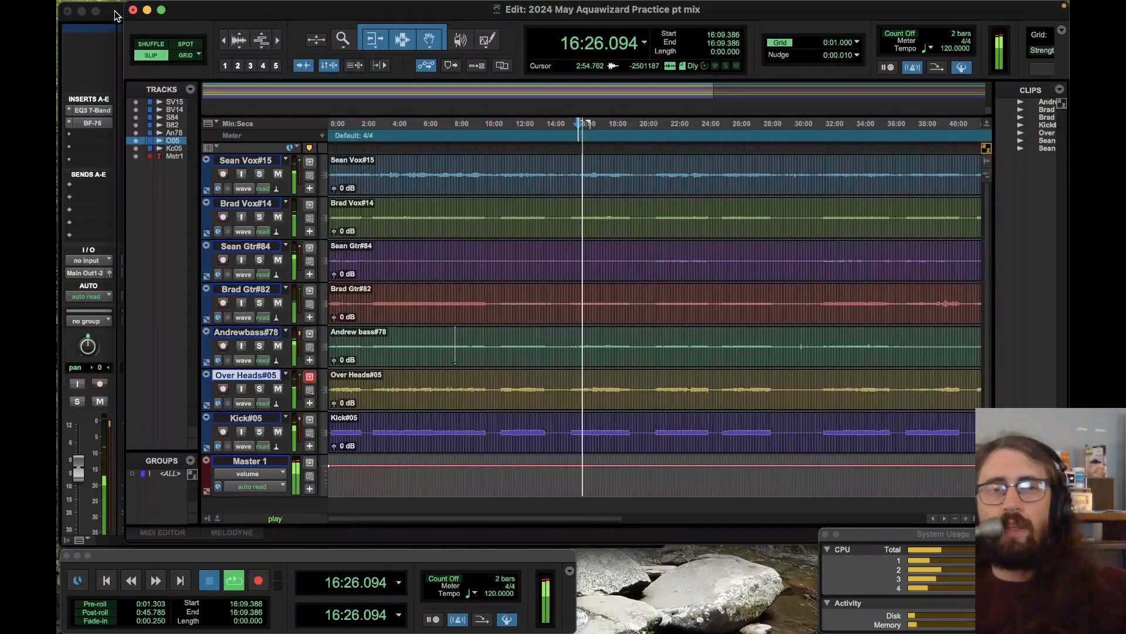
pyautogui.press('space')
# Step: Add a send to Bus 1-2 in the first vocal track's slot A and move its send window clear of the channel strips
pyautogui.click(258, 161)
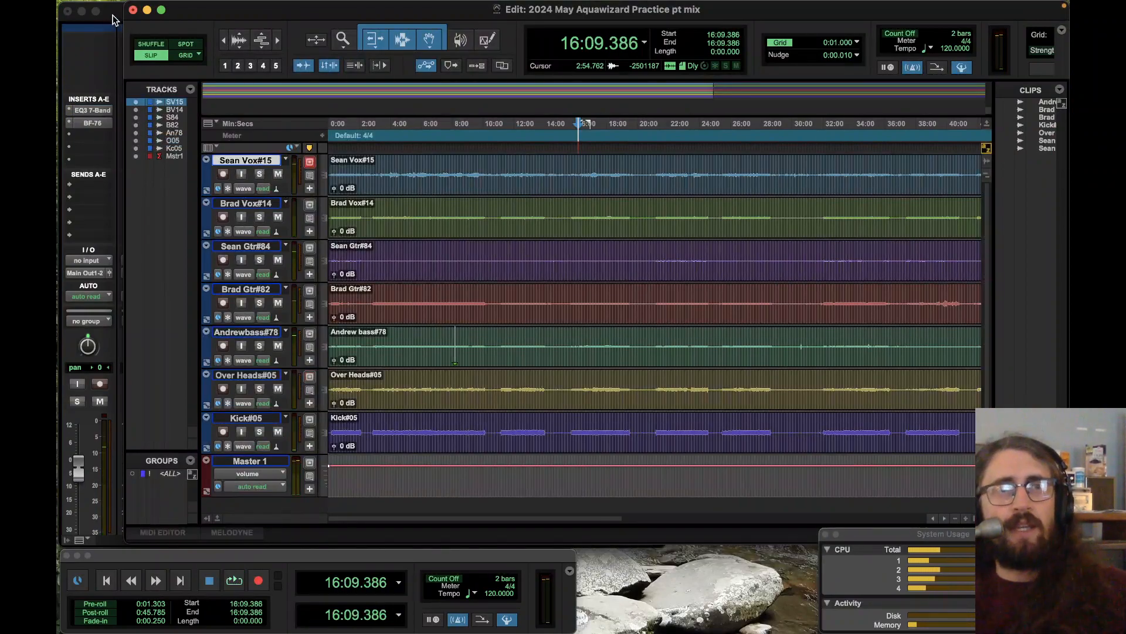
pyautogui.click(113, 20)
pyautogui.click(89, 184)
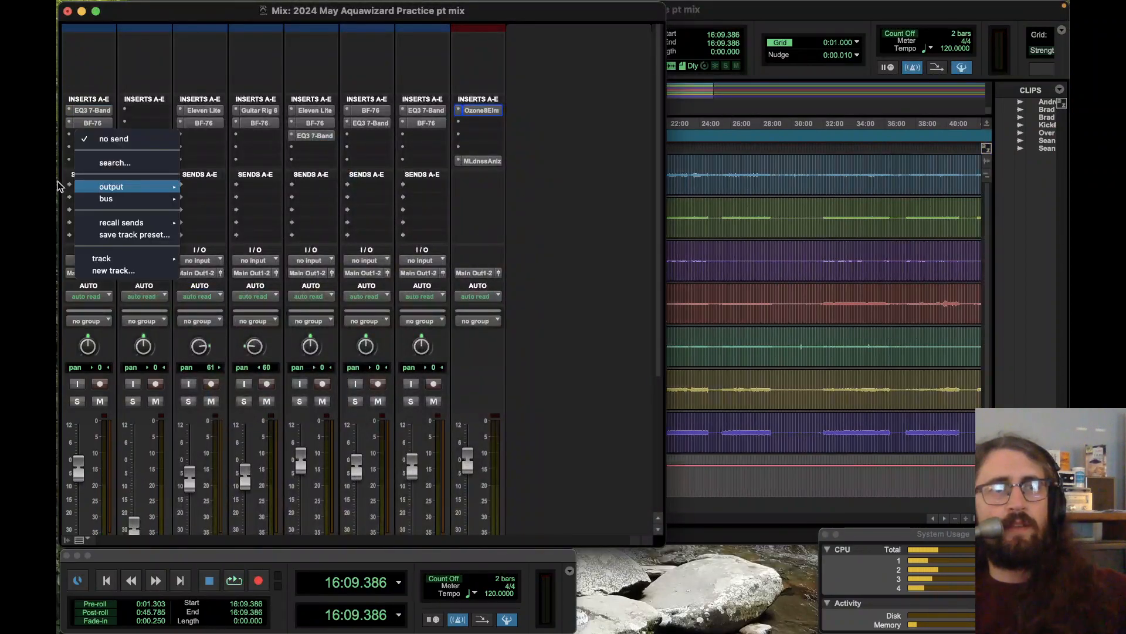
pyautogui.moveTo(126, 190)
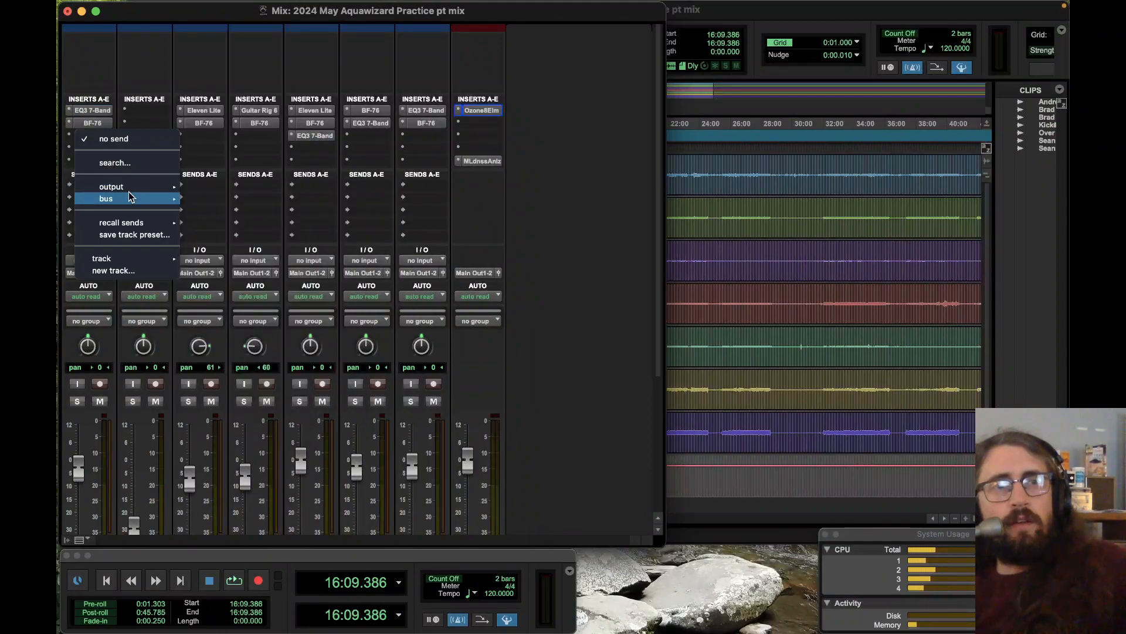
pyautogui.click(251, 204)
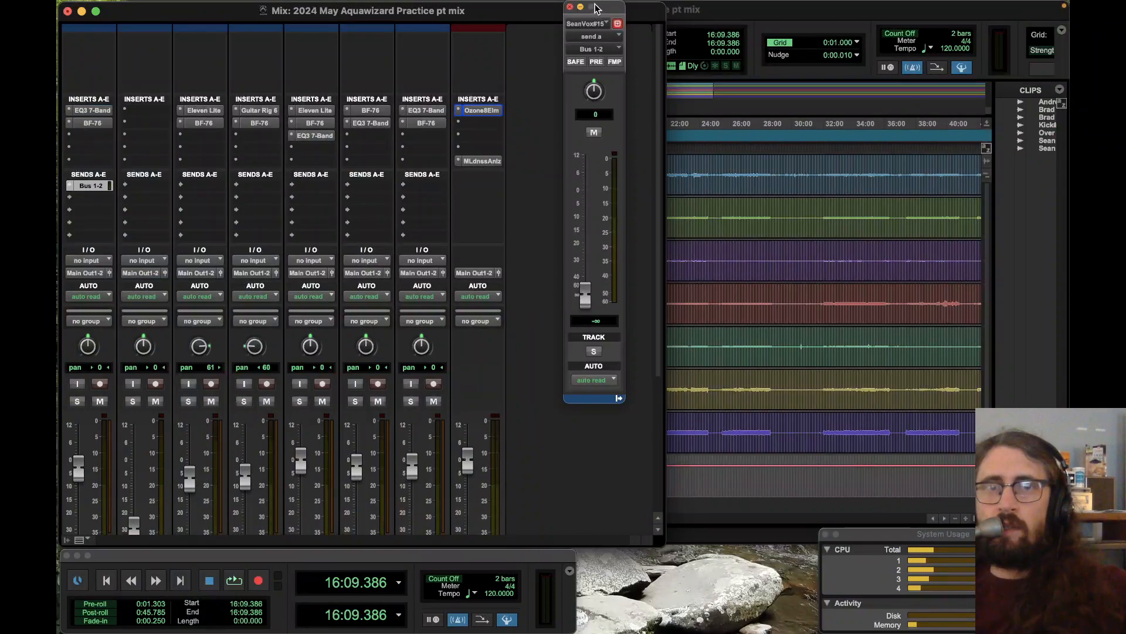
pyautogui.moveTo(604, 8); pyautogui.dragTo(590, 85)
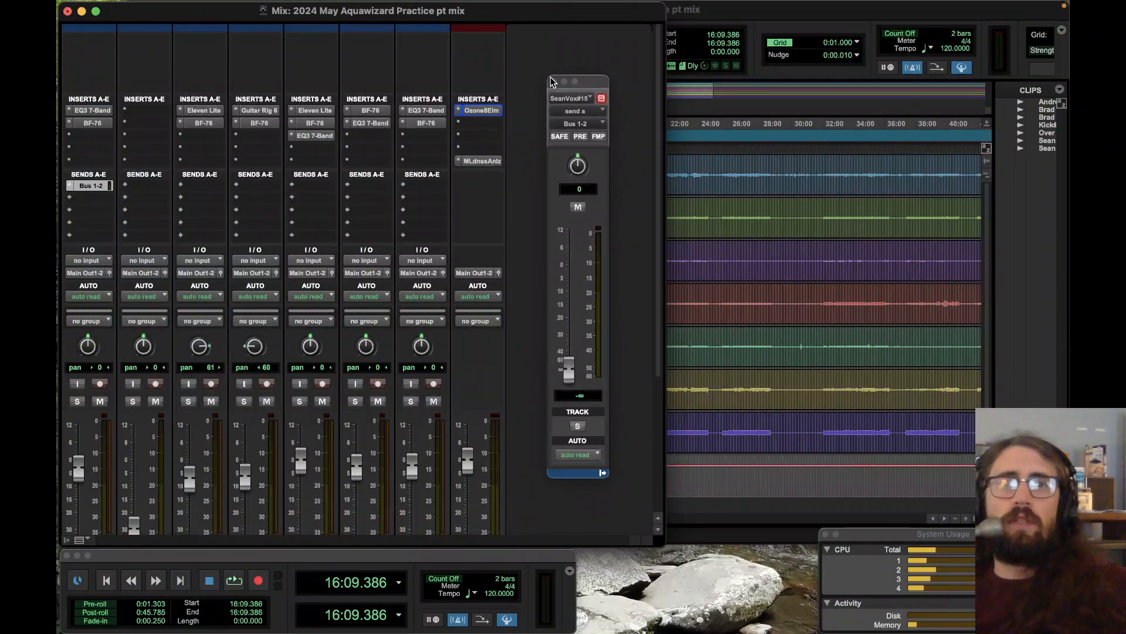
pyautogui.click(69, 187)
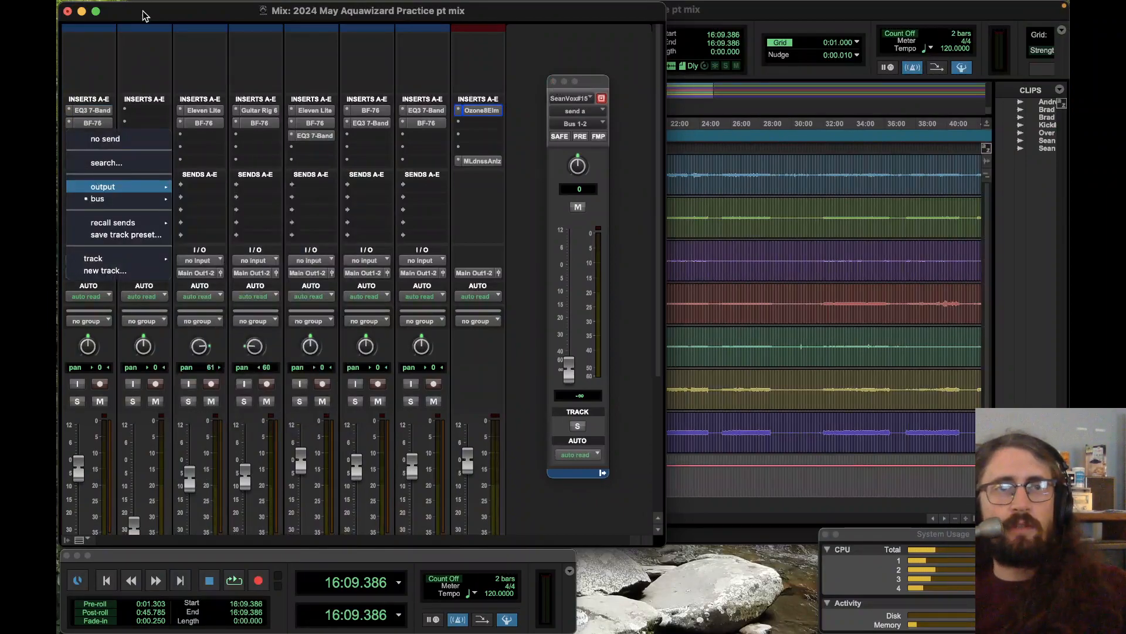
# Step: Create two new stereo Aux Input tracks and close the first vocal's send window
pyautogui.click(256, 9)
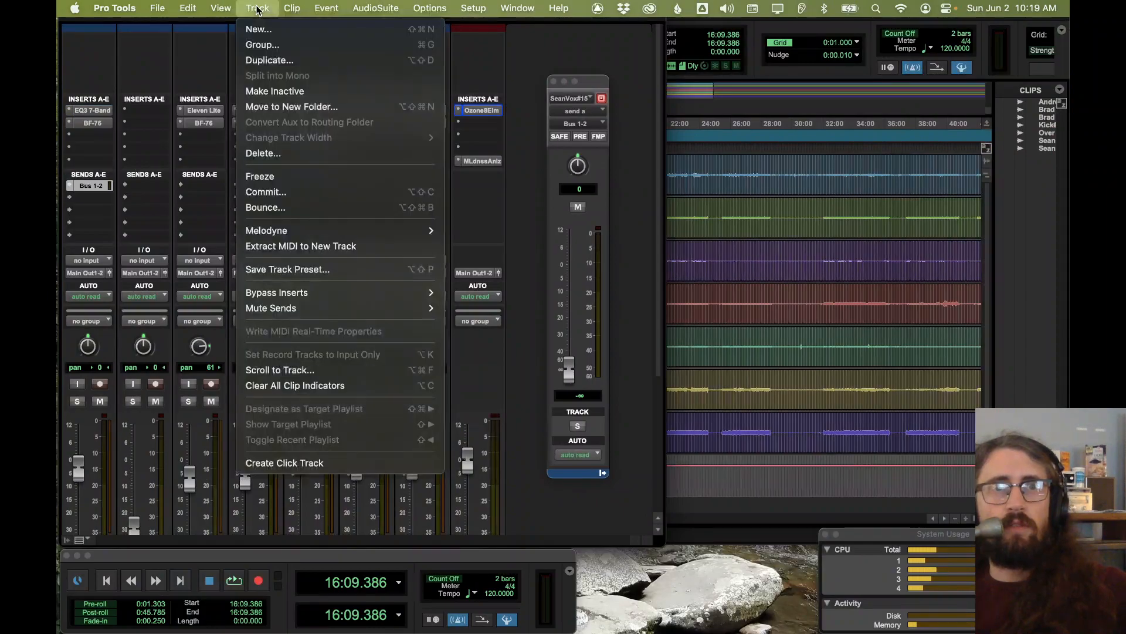
pyautogui.click(259, 29)
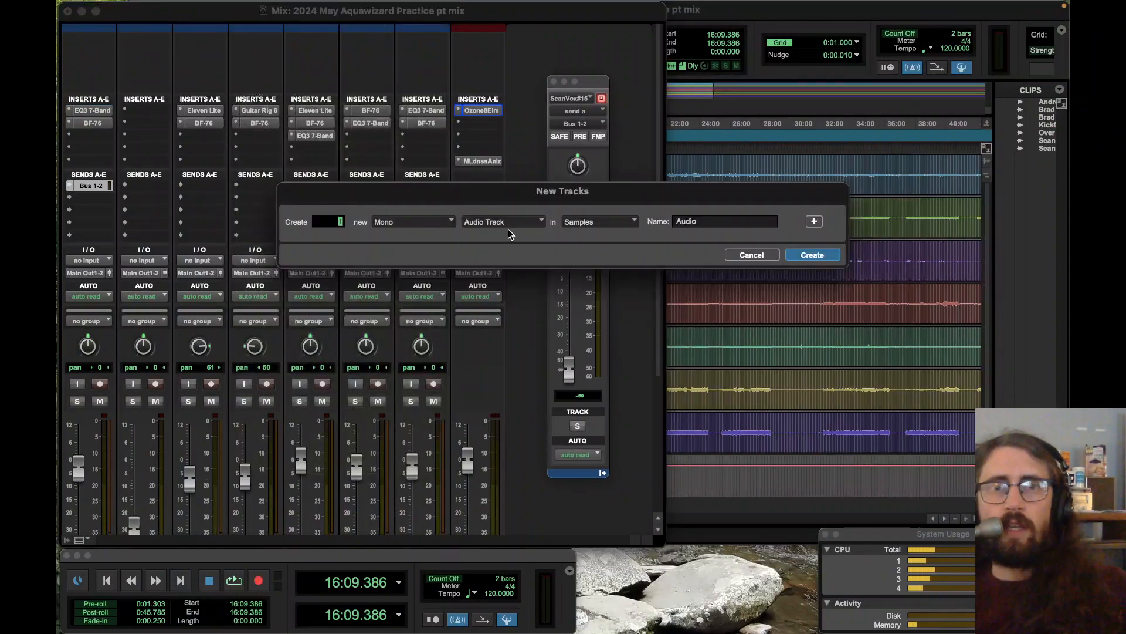
pyautogui.click(402, 222)
pyautogui.click(387, 235)
pyautogui.click(480, 223)
pyautogui.click(485, 237)
pyautogui.write('2')
pyautogui.press('Tab')
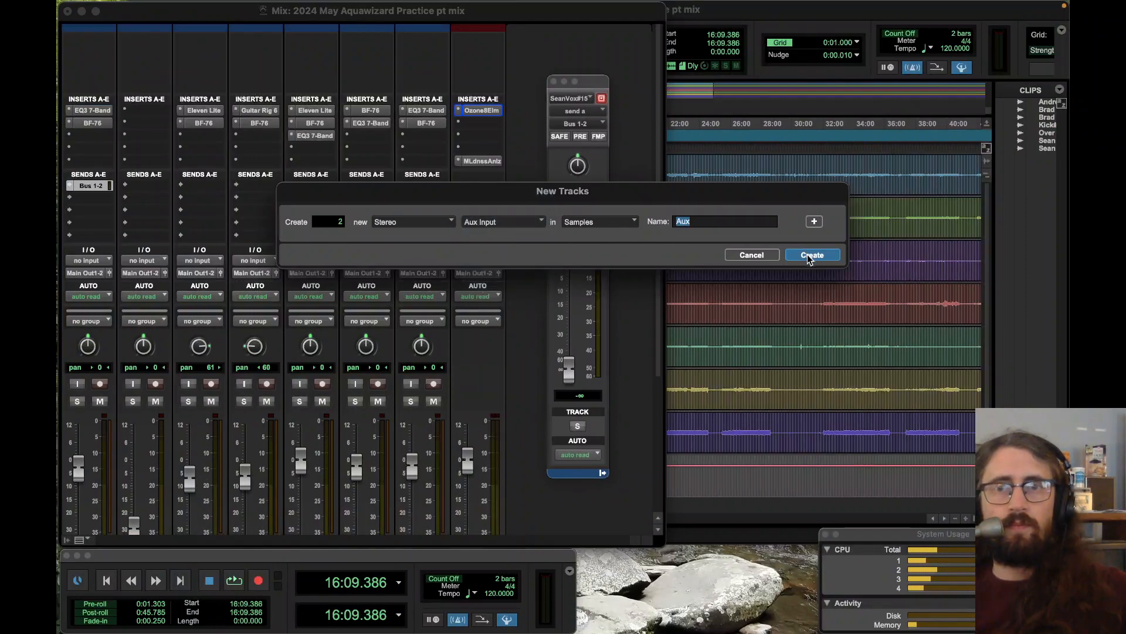
pyautogui.press('Return')
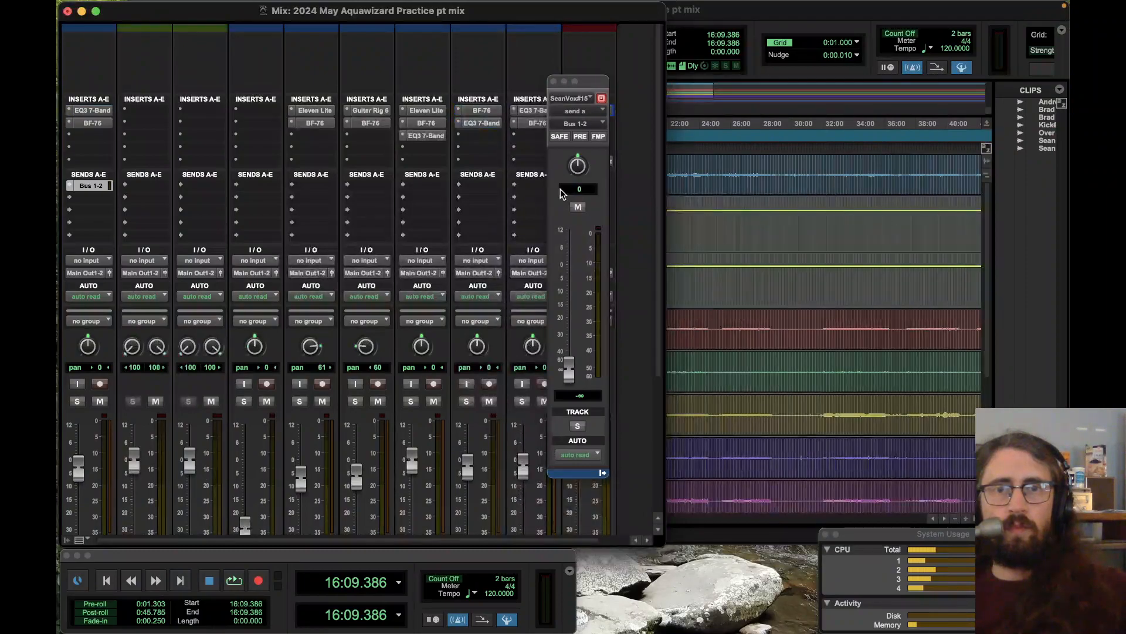
pyautogui.click(554, 81)
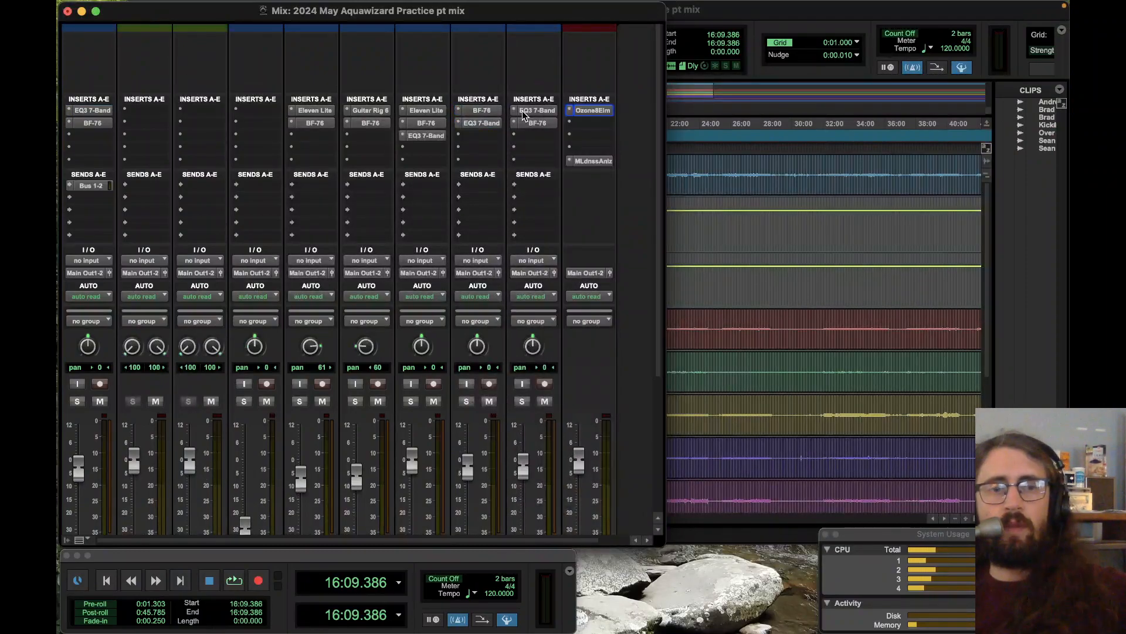
# Step: Move both aux tracks below the kick track, directly above the master track in the Edit window
pyautogui.press('super+equal')
pyautogui.scroll(-5, 420, 262)
pyautogui.moveTo(273, 163); pyautogui.dragTo(283, 458)
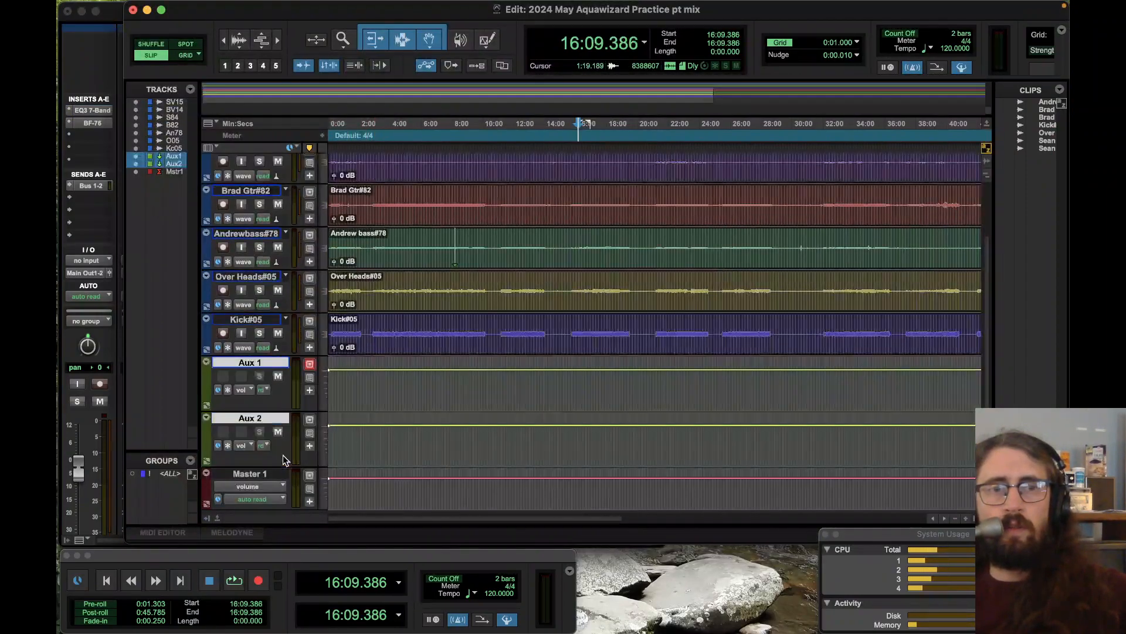
# Step: Rename the first aux track Reverb and the second aux track Delay
pyautogui.doubleClick(258, 363)
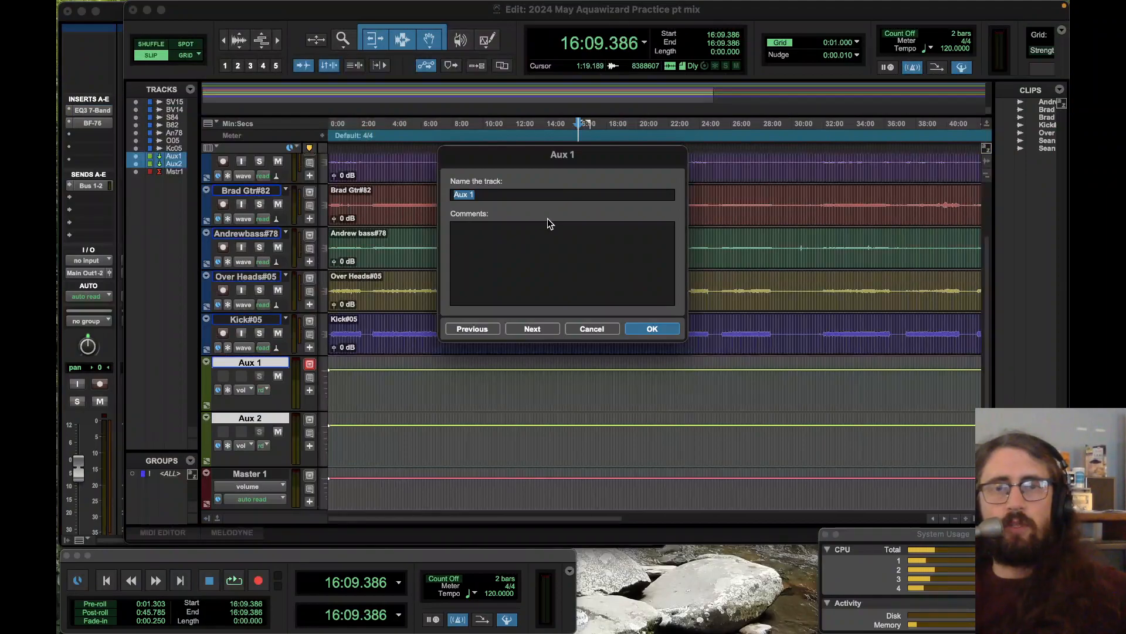
pyautogui.write('Reverb')
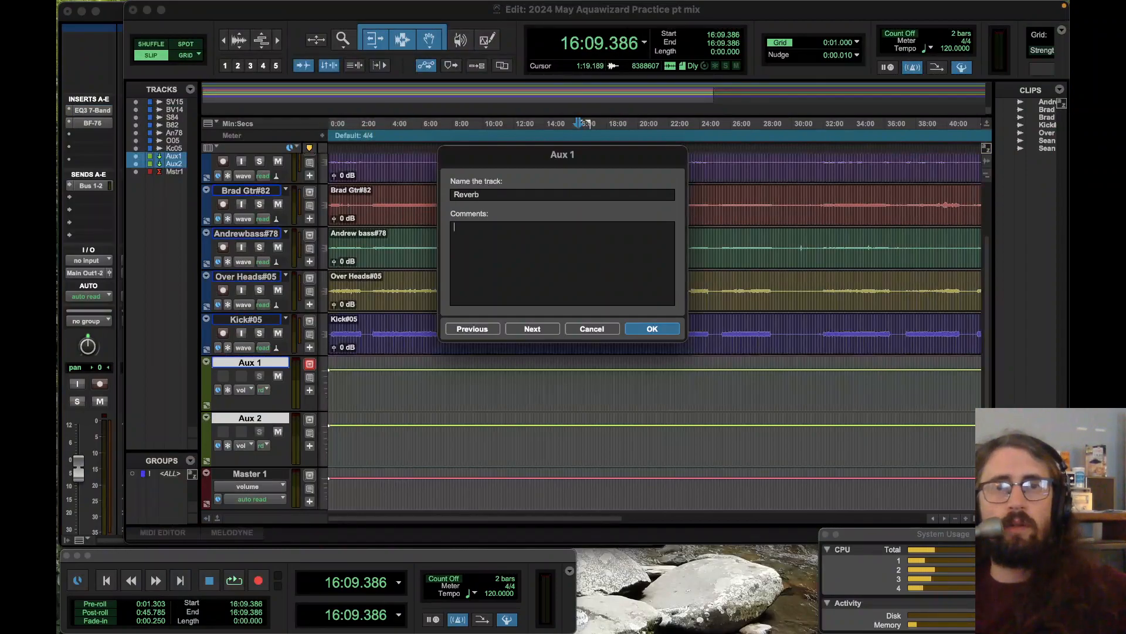
pyautogui.click(530, 329)
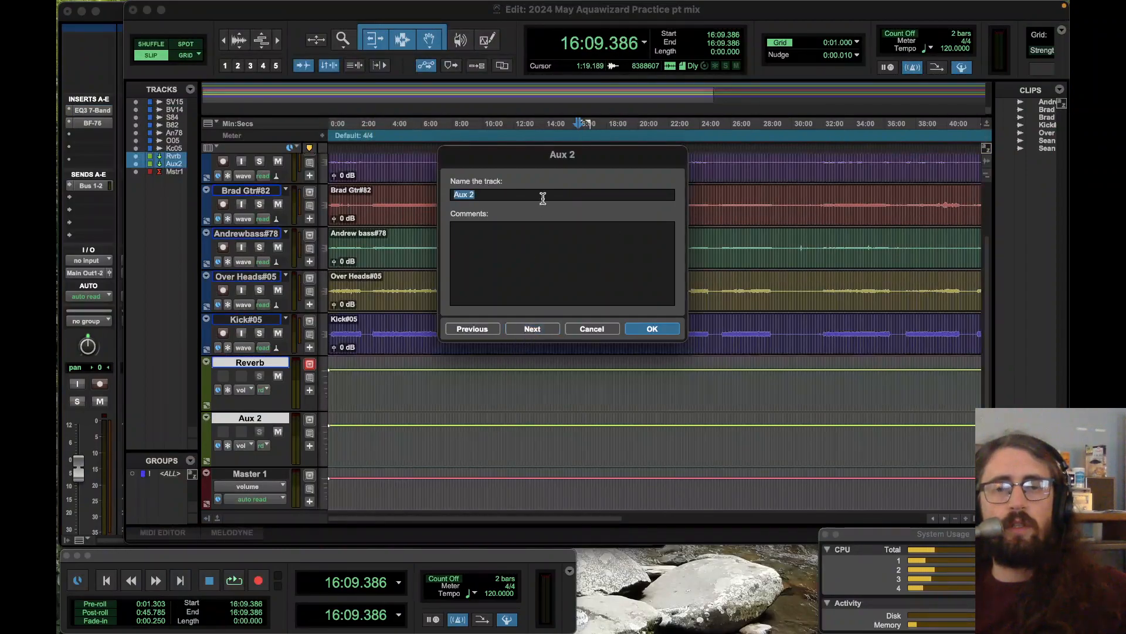
pyautogui.write('Dela')
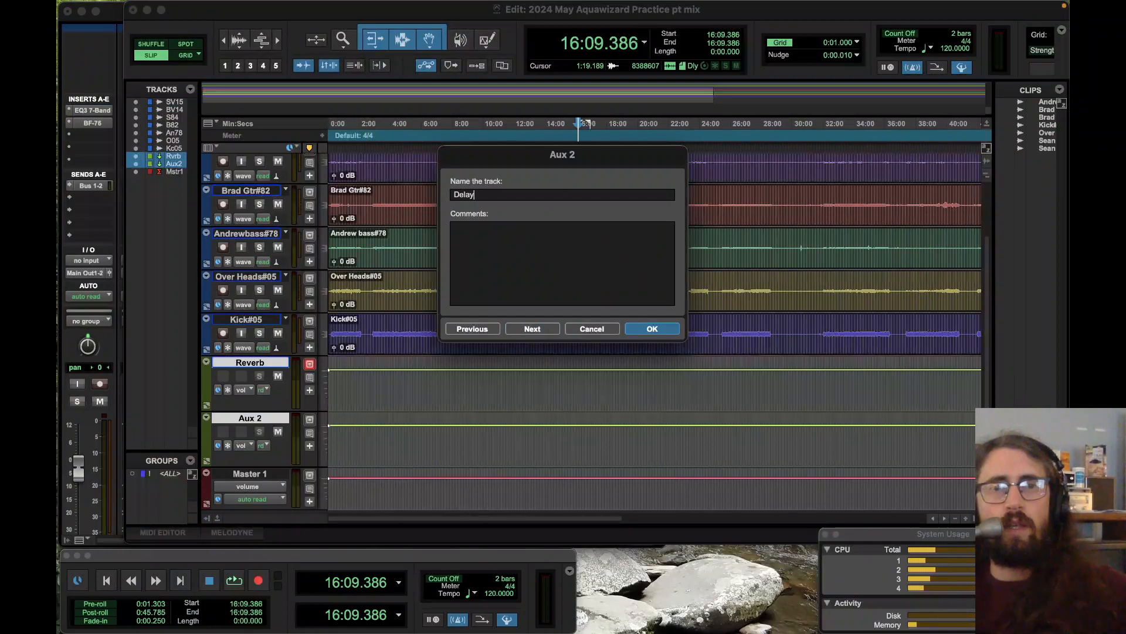
pyautogui.write('y')
pyautogui.press('Return')
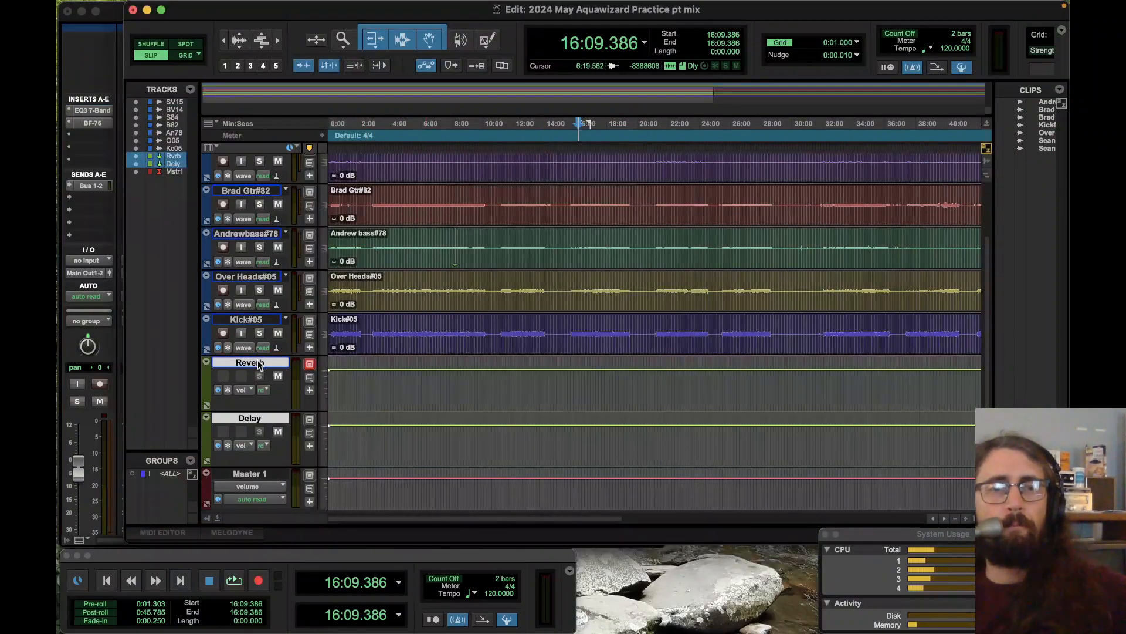
# Step: Reopen the first vocal track's Bus 1-2 send in the Mix window, move it clear of the strips, and set its level to 0.0 dB
pyautogui.press('super+equal')
pyautogui.scroll(-5, 364, 43)
pyautogui.scroll(5, 322, 156)
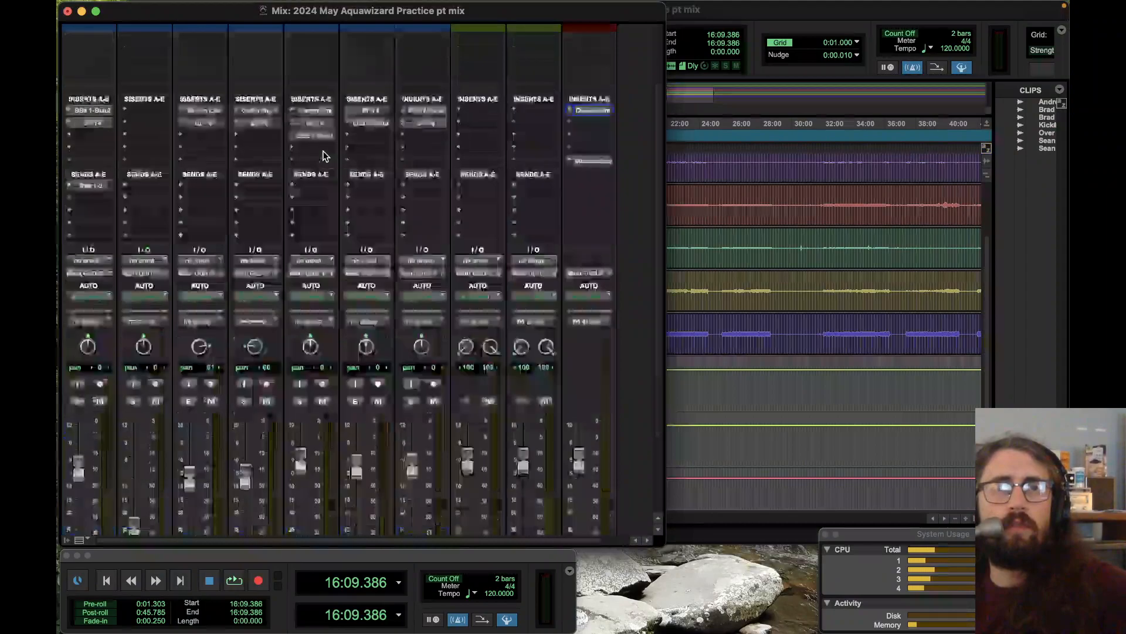
pyautogui.click(90, 186)
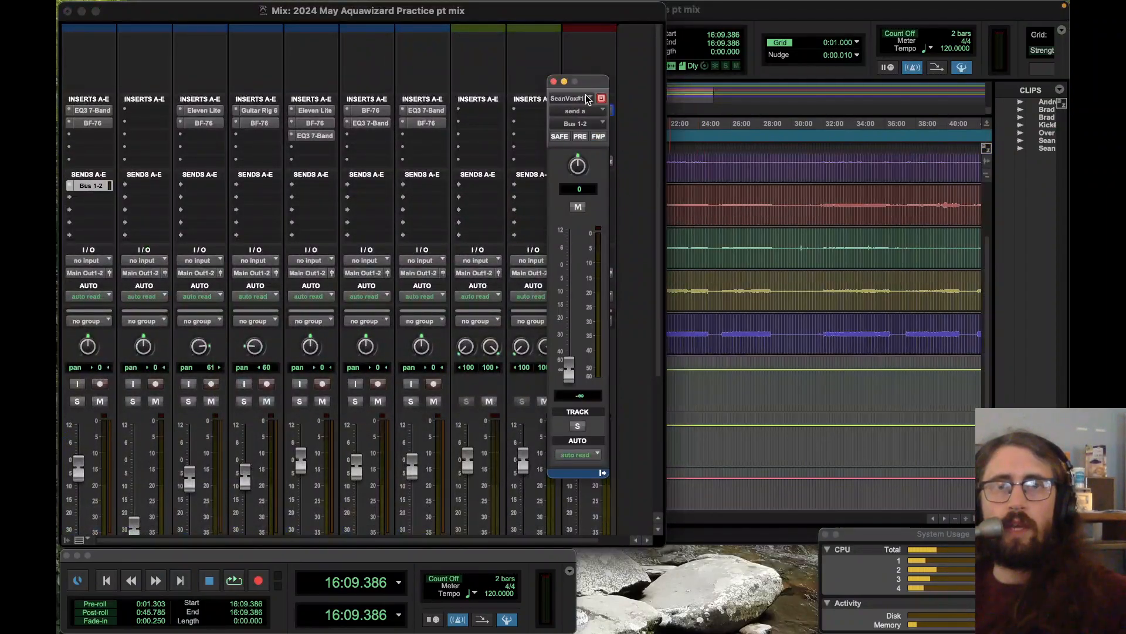
pyautogui.moveTo(597, 89); pyautogui.dragTo(682, 52)
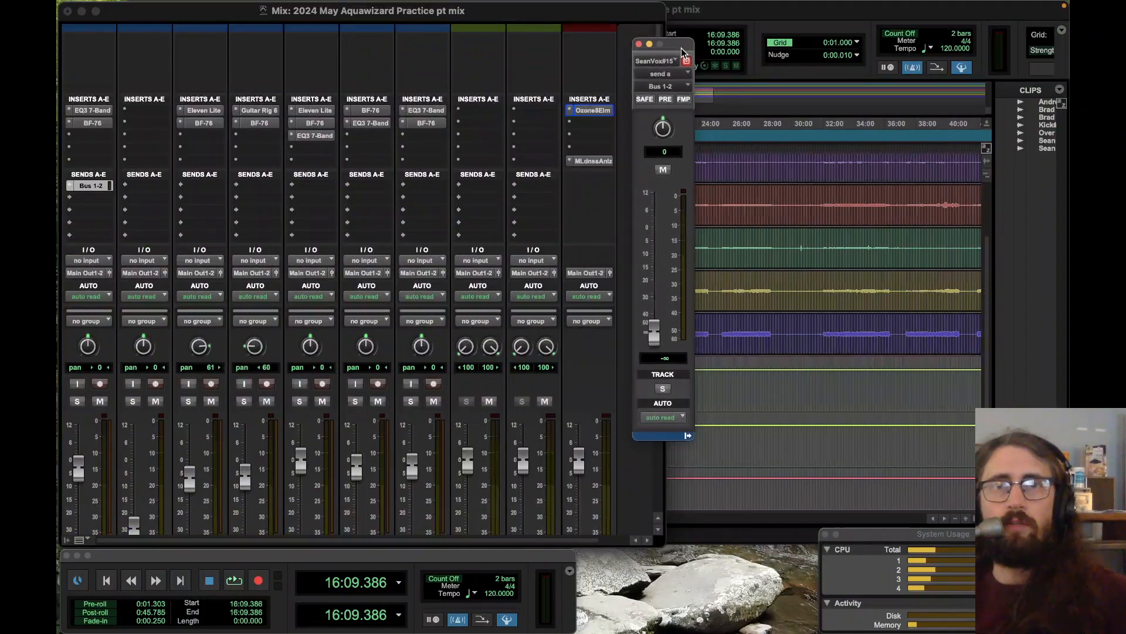
pyautogui.keyDown('alt'); pyautogui.click(655, 332); pyautogui.keyUp('alt')
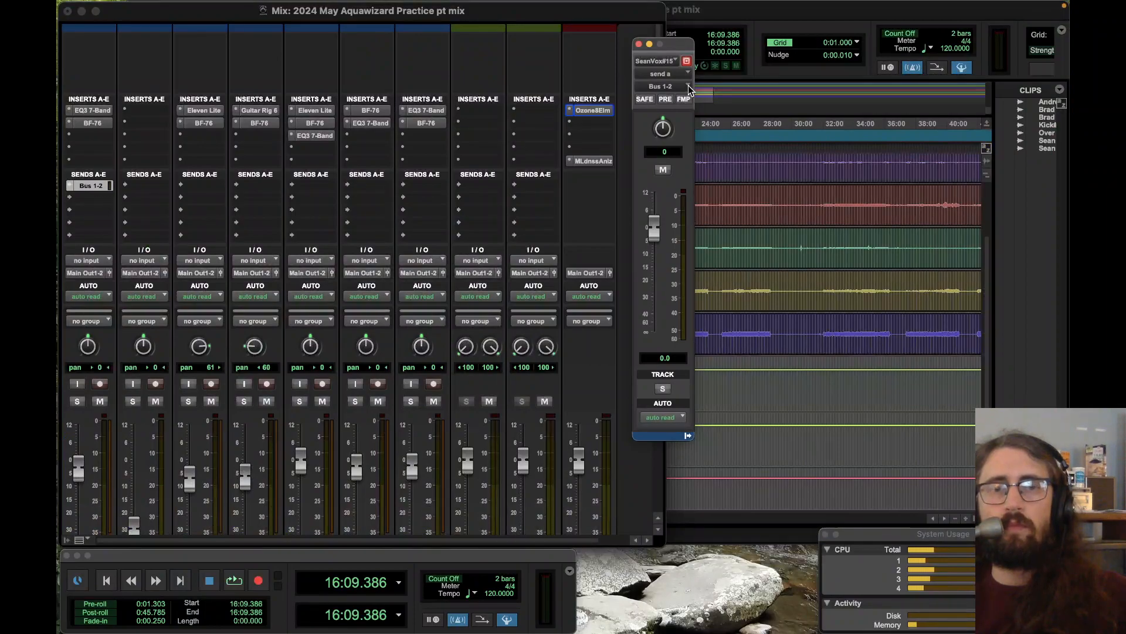
# Step: Set the Reverb track's input to Bus 1-2 and the Delay track's input to Bus 3-4
pyautogui.scroll(-5, 540, 153)
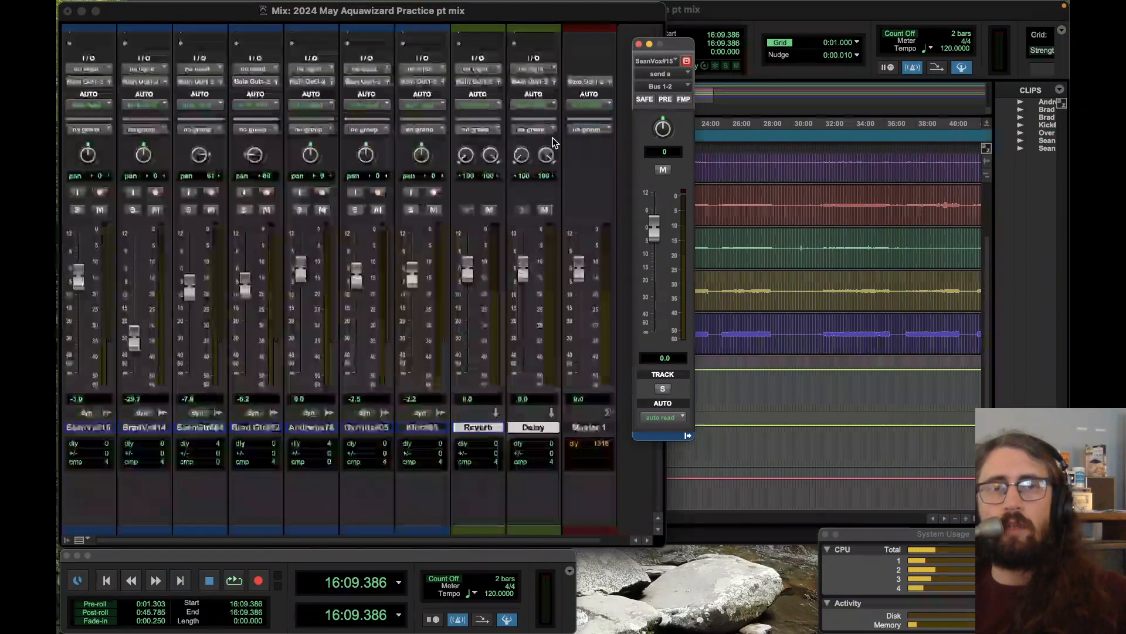
pyautogui.click(480, 68)
pyautogui.moveTo(493, 82)
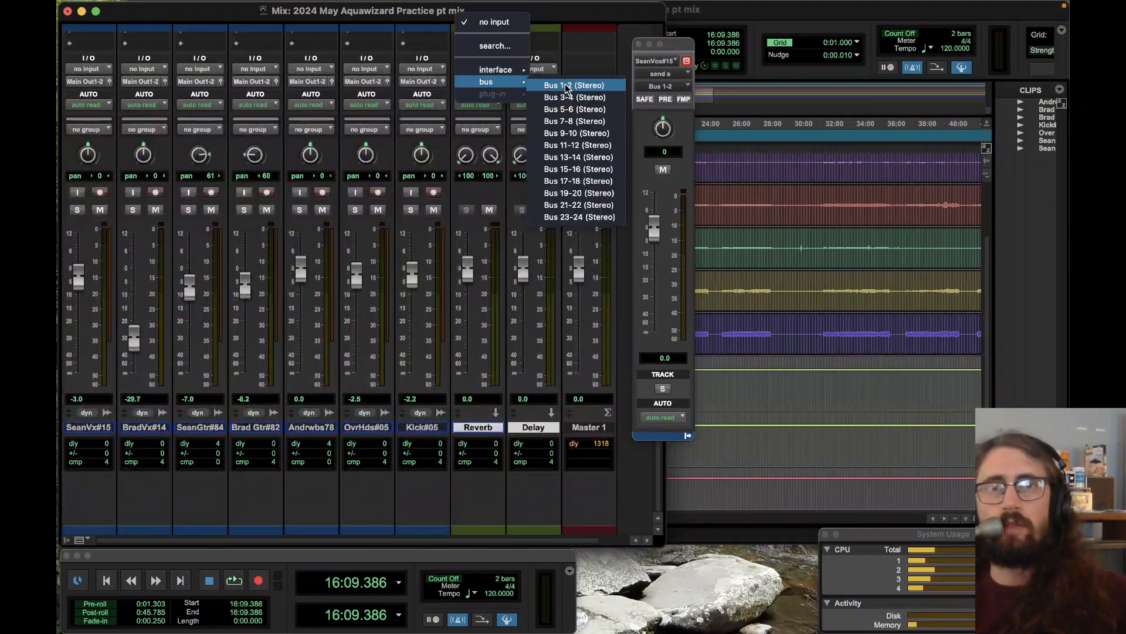
pyautogui.click(567, 86)
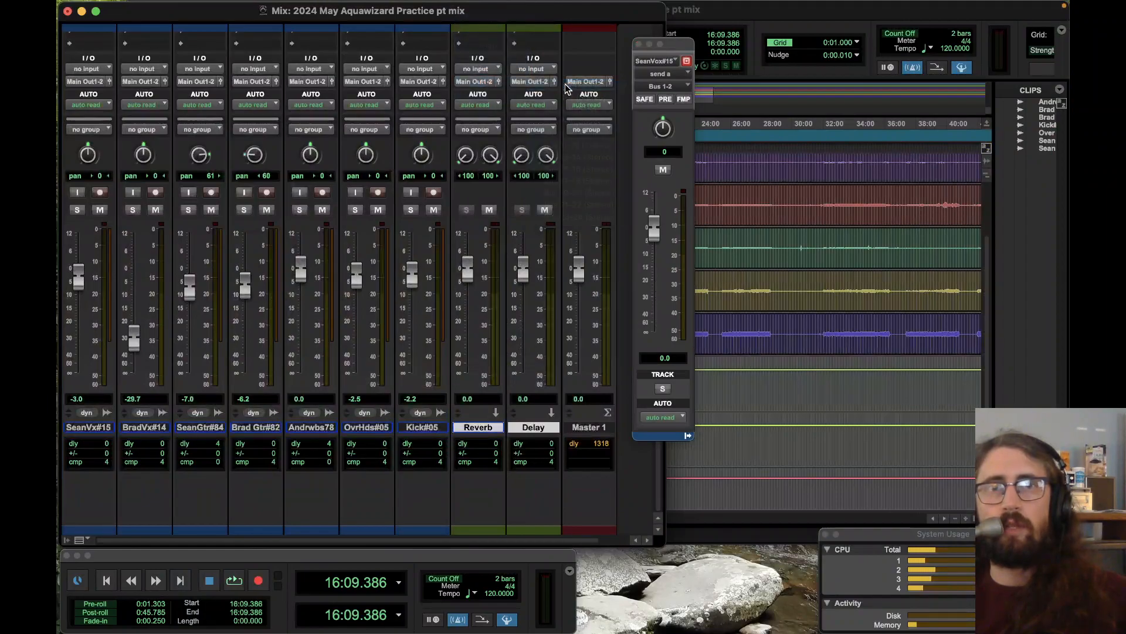
pyautogui.click(530, 72)
pyautogui.moveTo(540, 83)
pyautogui.click(638, 97)
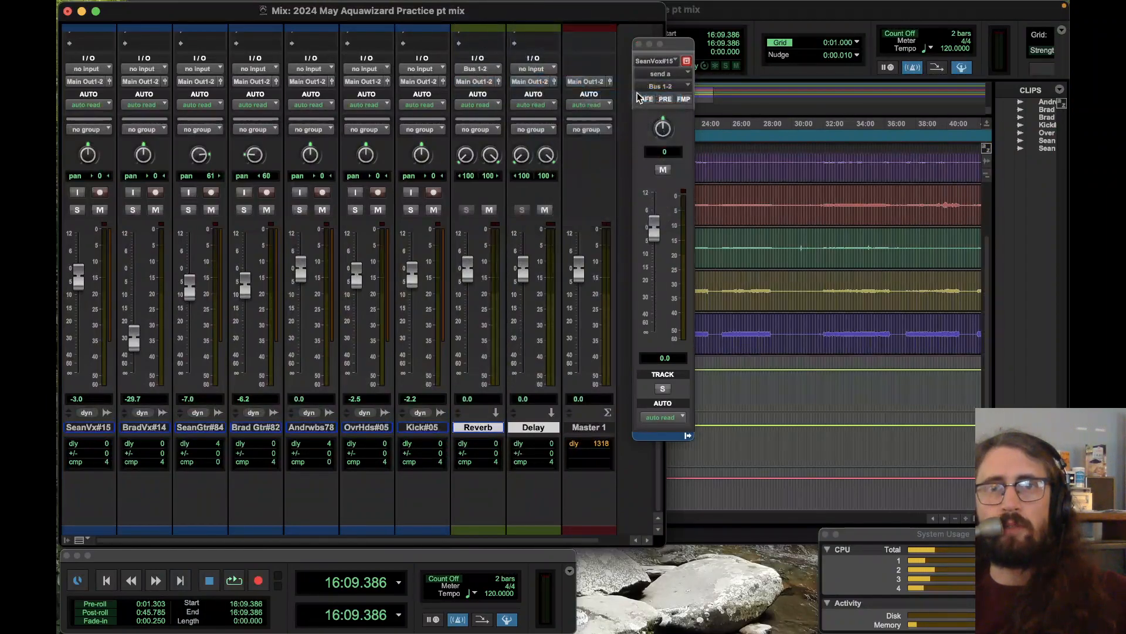
# Step: Add a second send to Bus 3-4 on the first vocal track, set its level to 0.0 dB, and close the send window
pyautogui.moveTo(671, 45); pyautogui.dragTo(694, 64)
pyautogui.scroll(5, 636, 141)
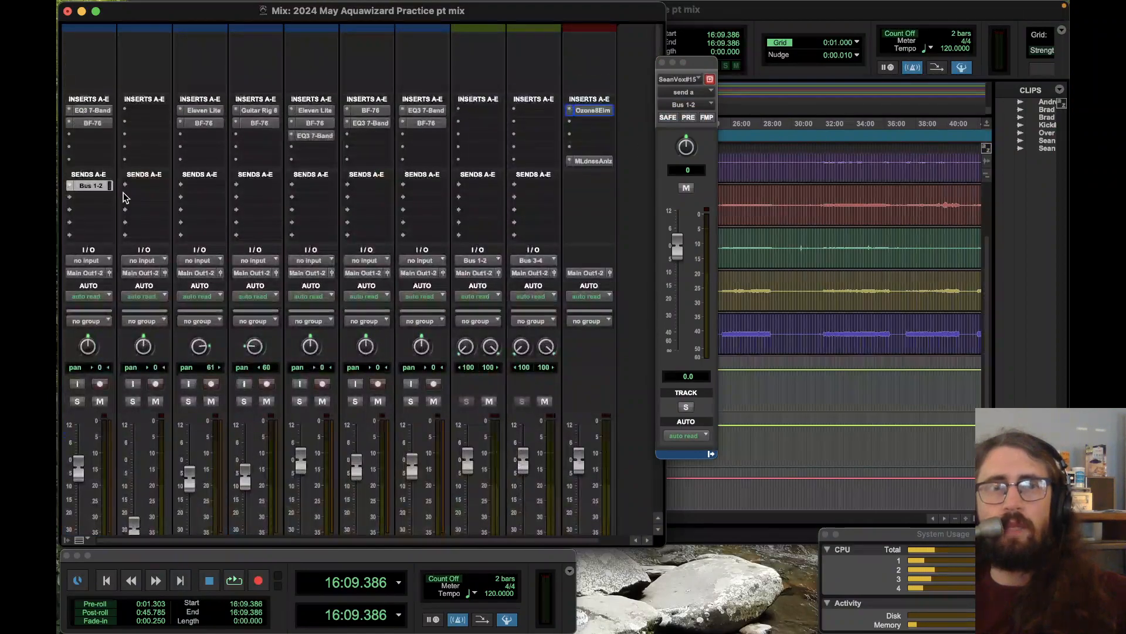
pyautogui.click(69, 198)
pyautogui.moveTo(154, 213)
pyautogui.click(220, 235)
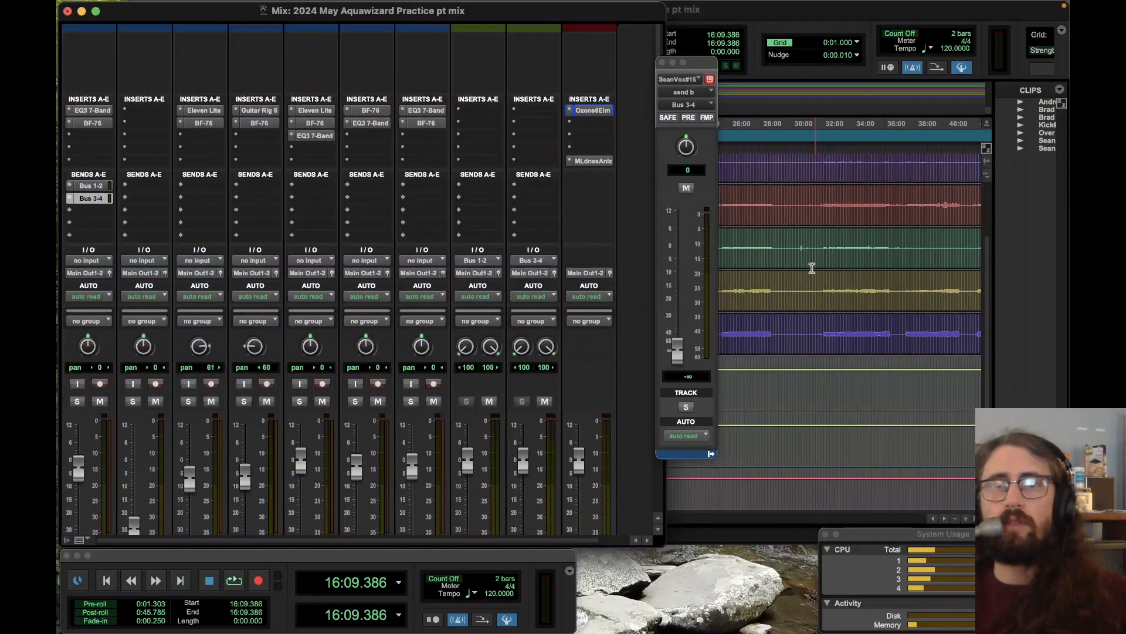
pyautogui.keyDown('alt'); pyautogui.click(679, 351); pyautogui.keyUp('alt')
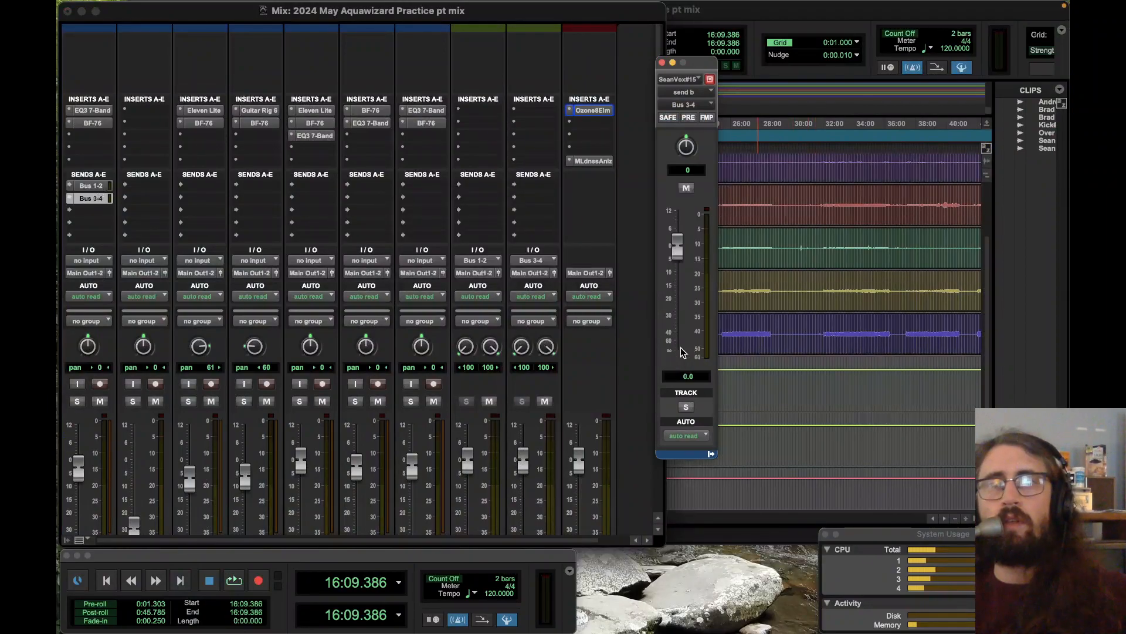
pyautogui.click(662, 63)
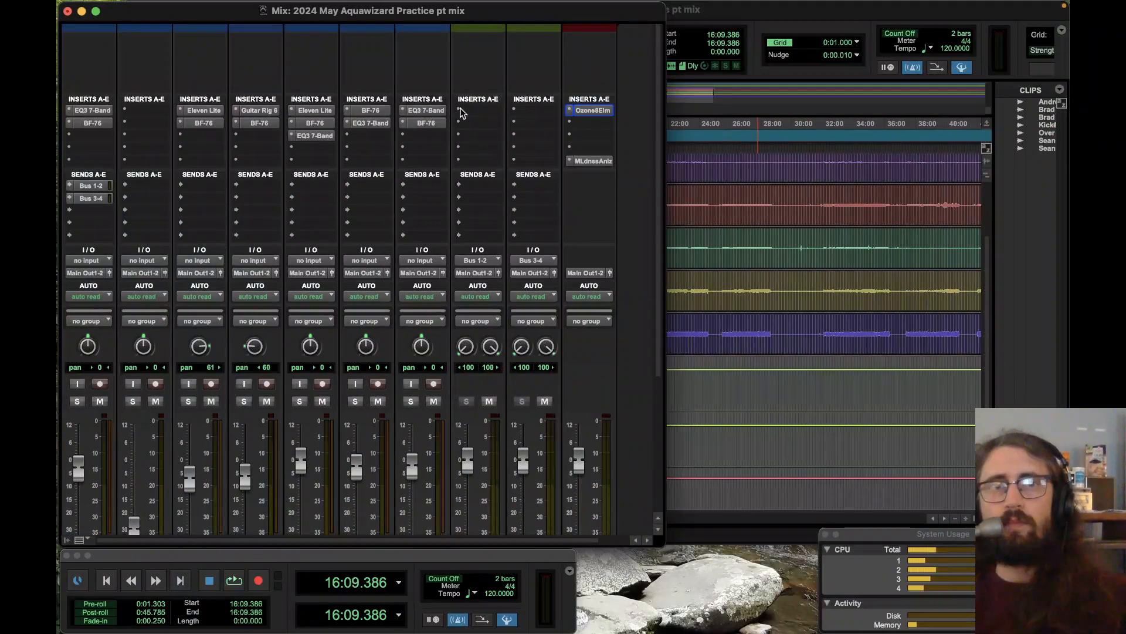
# Step: Insert the stereo Studio Reverb plug-in on the Reverb track and move its window clear of the mixer's insert slots
pyautogui.scroll(-6, 475, 293)
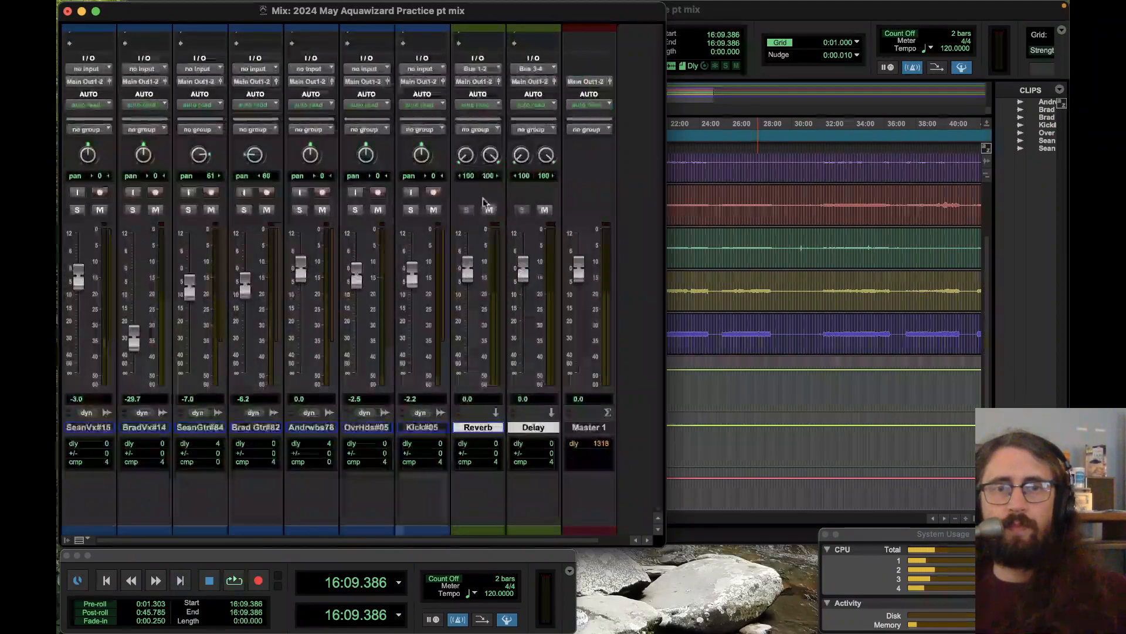
pyautogui.scroll(5, 485, 435)
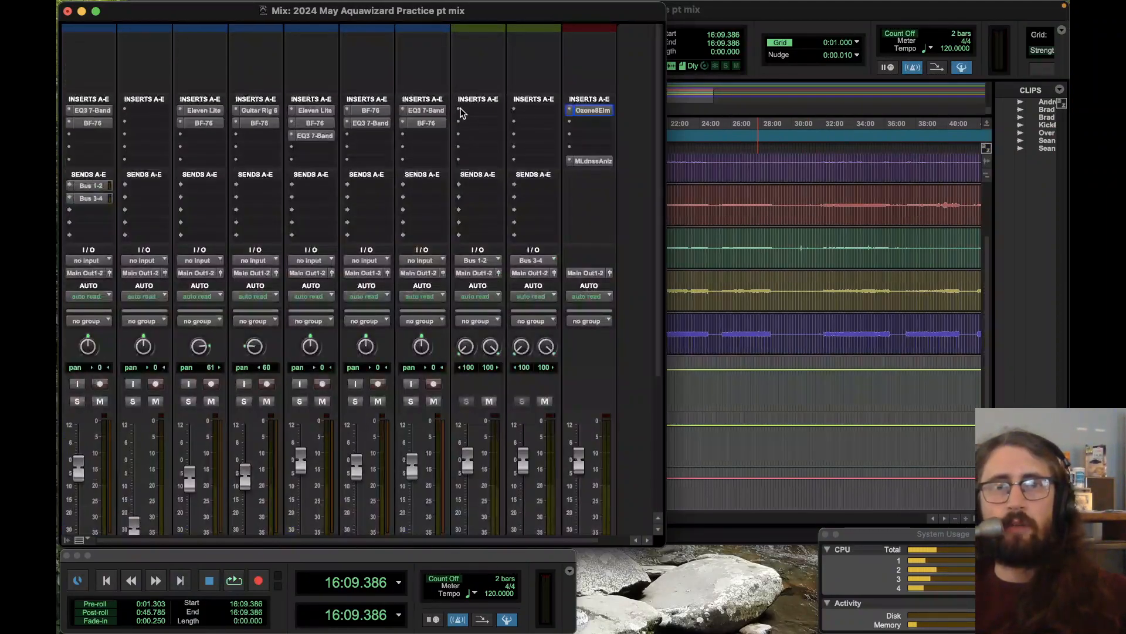
pyautogui.click(458, 111)
pyautogui.moveTo(528, 111)
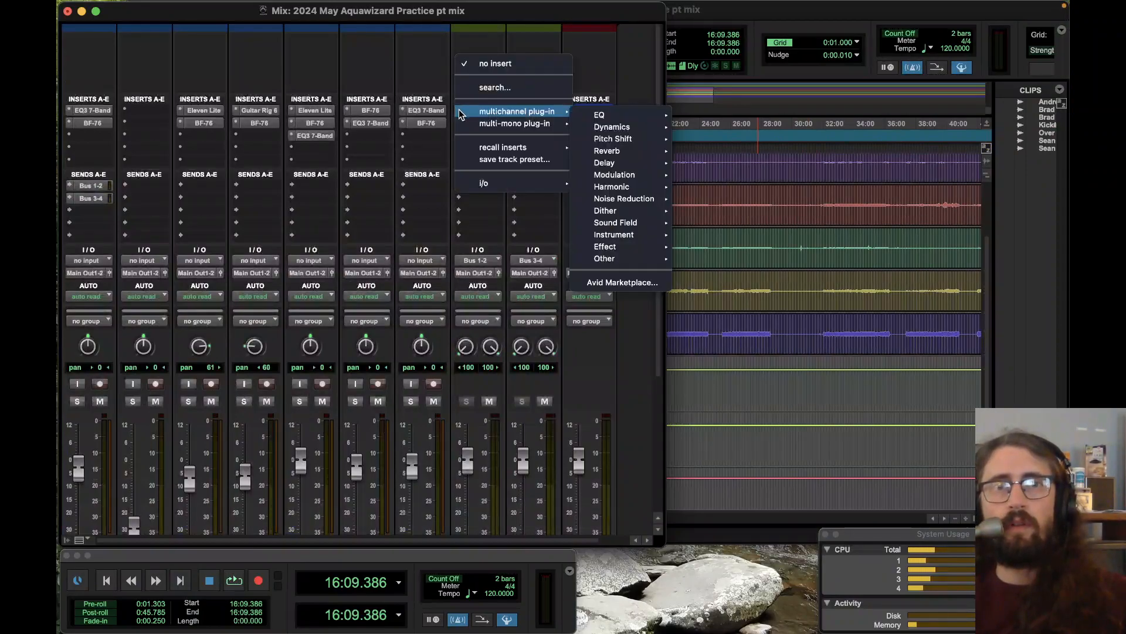
pyautogui.moveTo(657, 113)
pyautogui.moveTo(642, 150)
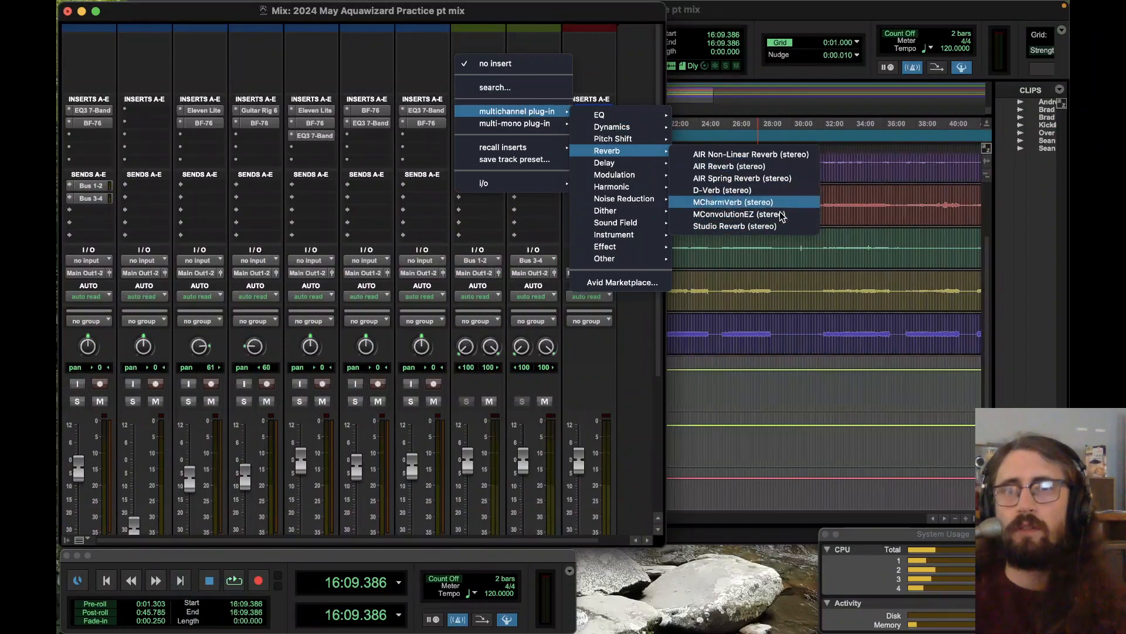
pyautogui.click(791, 229)
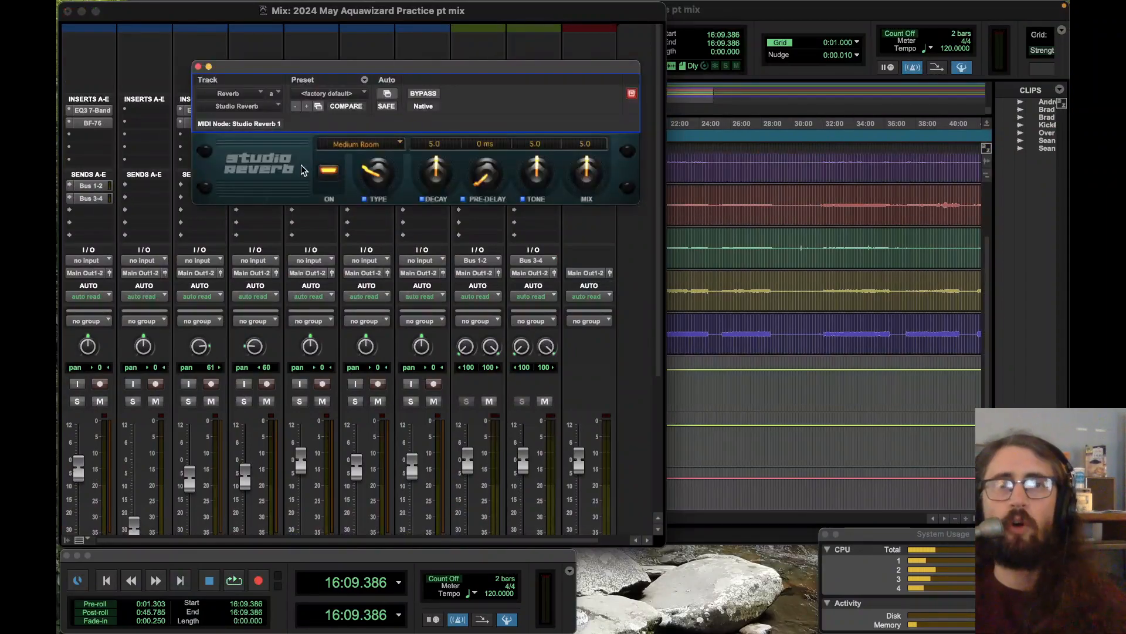
pyautogui.moveTo(452, 73); pyautogui.dragTo(797, 170)
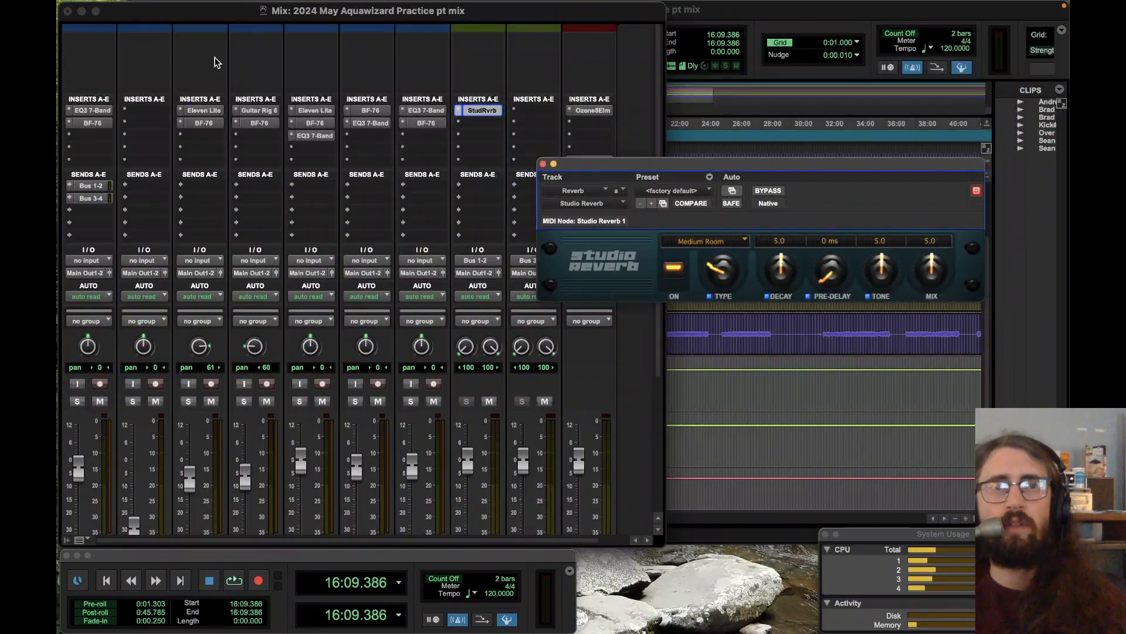
# Step: Solo the first vocal track and play the session from about 21:53 with the mixer and Studio Reverb window in view
pyautogui.scroll(-5, 217, 62)
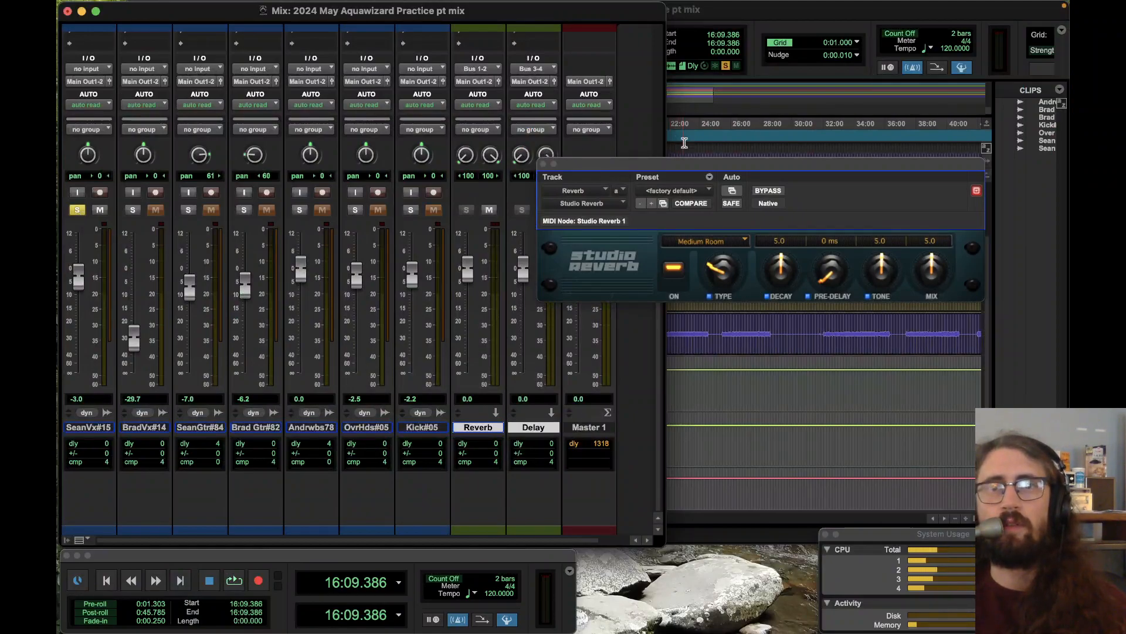
pyautogui.click(687, 156)
pyautogui.moveTo(687, 162); pyautogui.dragTo(499, 418)
pyautogui.scroll(3, 511, 244)
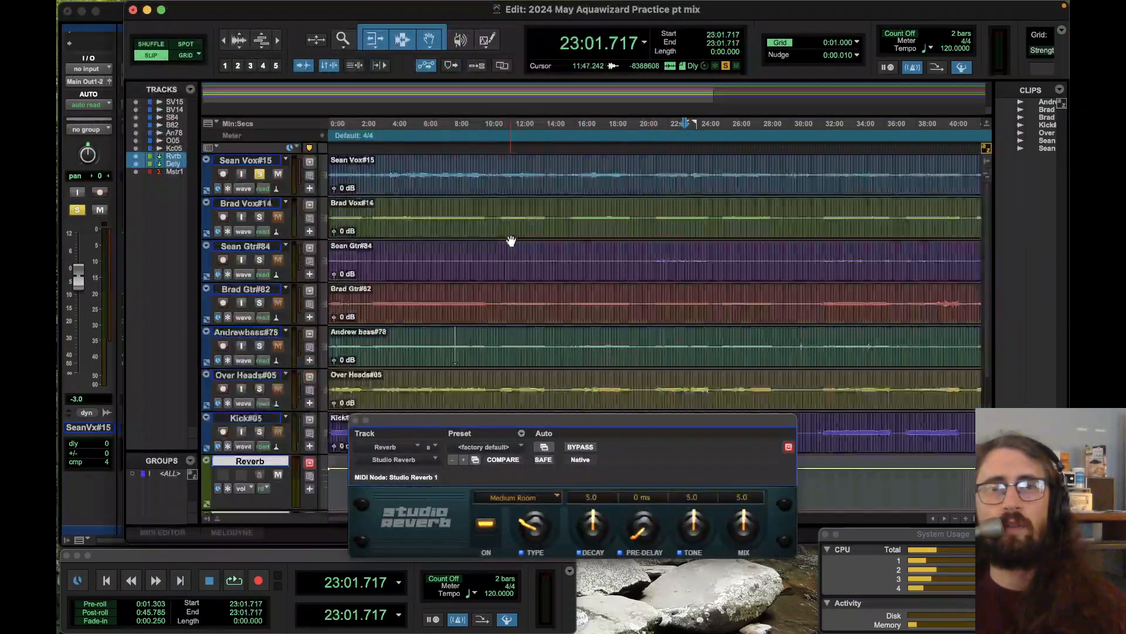
pyautogui.click(666, 134)
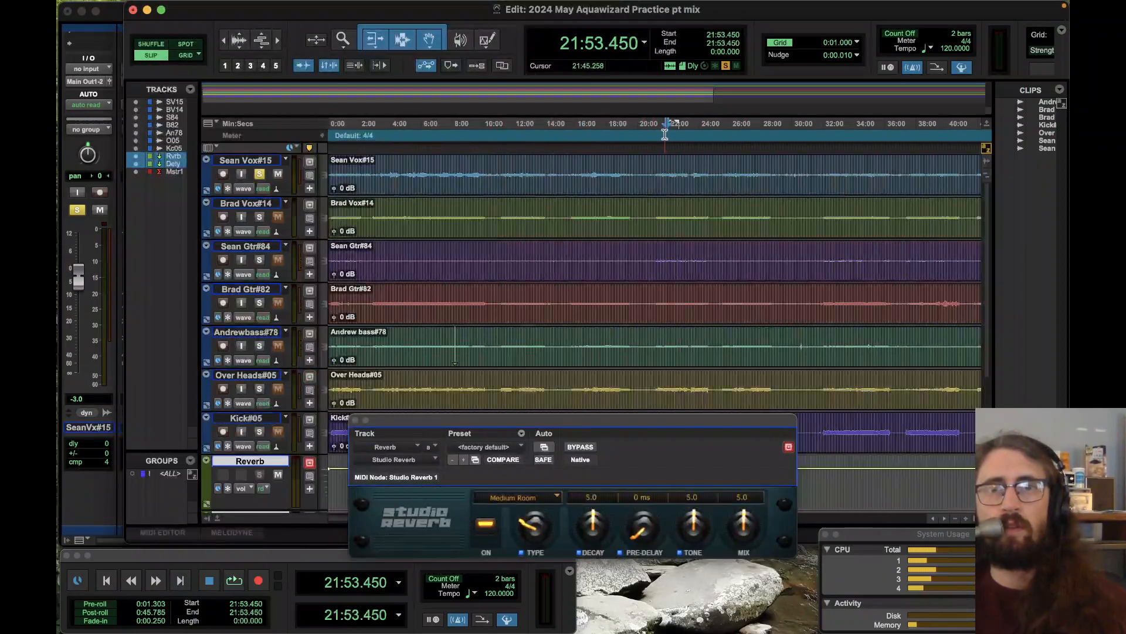
pyautogui.press('space')
pyautogui.press('super+equal')
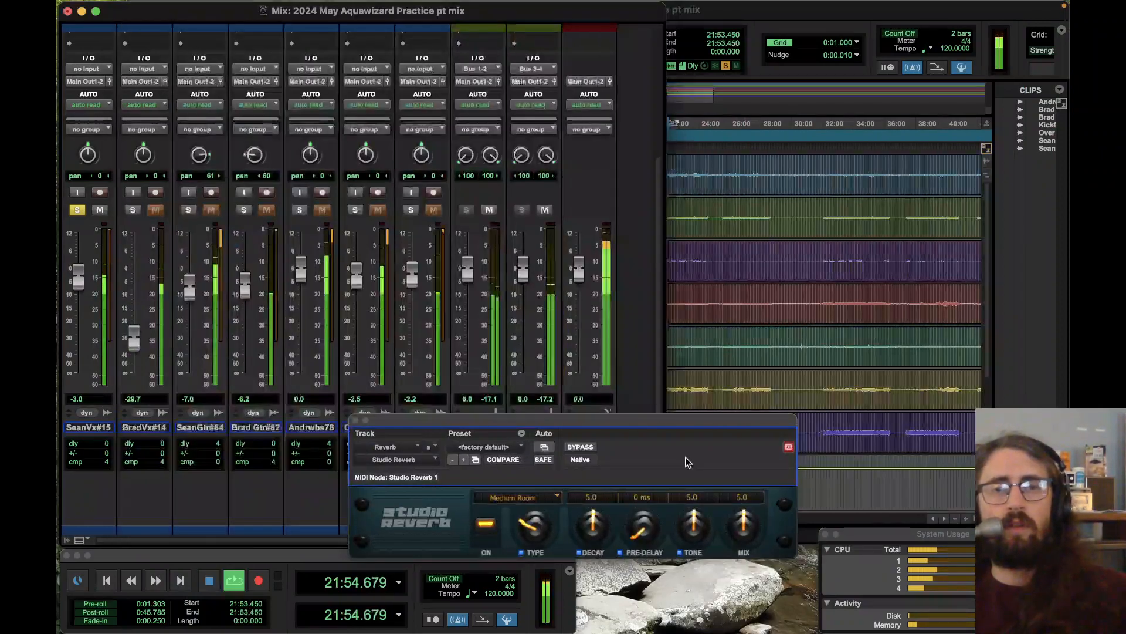
pyautogui.moveTo(634, 420); pyautogui.dragTo(868, 175)
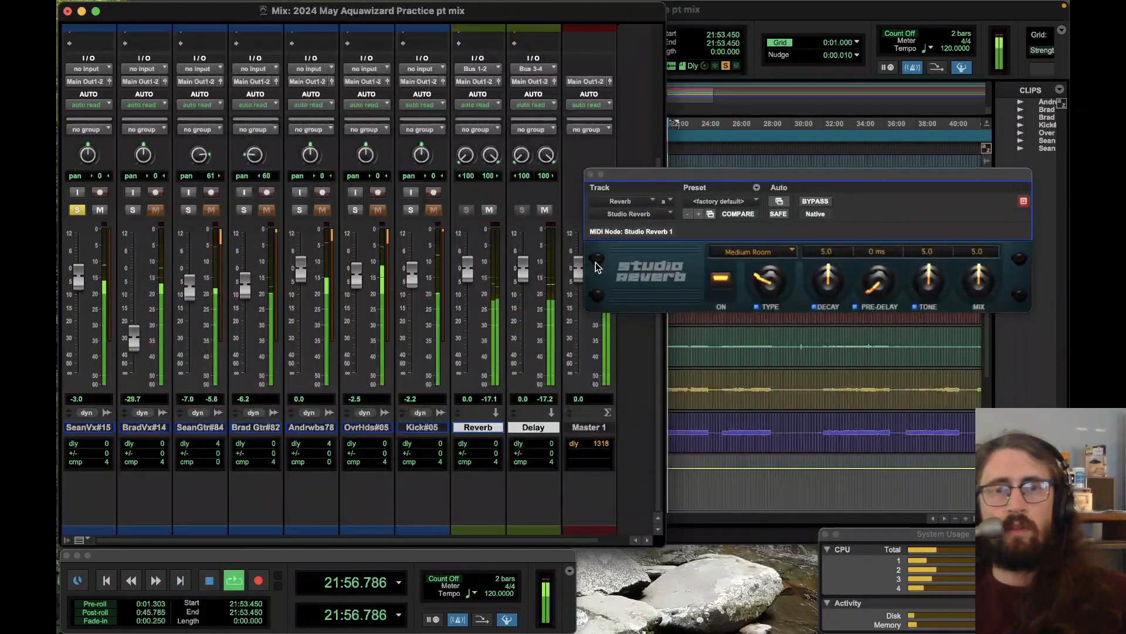
# Step: Pull the Delay track's fader all the way down and raise the Studio Reverb's mix to 10.0
pyautogui.moveTo(521, 271); pyautogui.dragTo(522, 374)
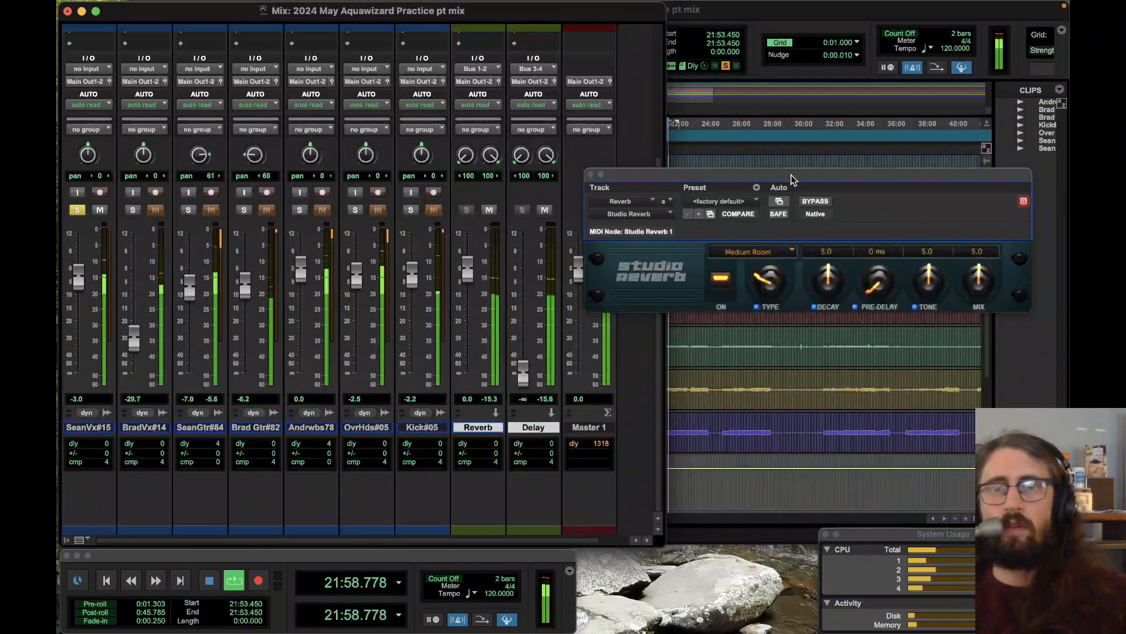
pyautogui.moveTo(792, 175); pyautogui.dragTo(749, 194)
pyautogui.moveTo(937, 300); pyautogui.dragTo(942, 182)
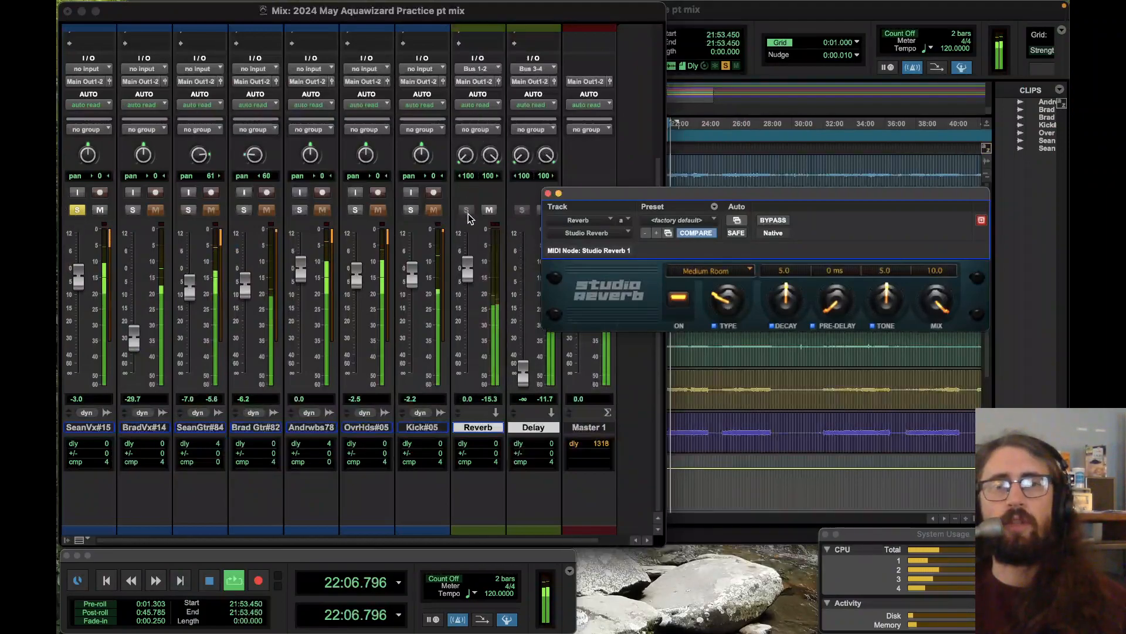
# Step: Audition the Canyon and Medium Plate types in Studio Reverb, and settle on Large Plate
pyautogui.click(721, 273)
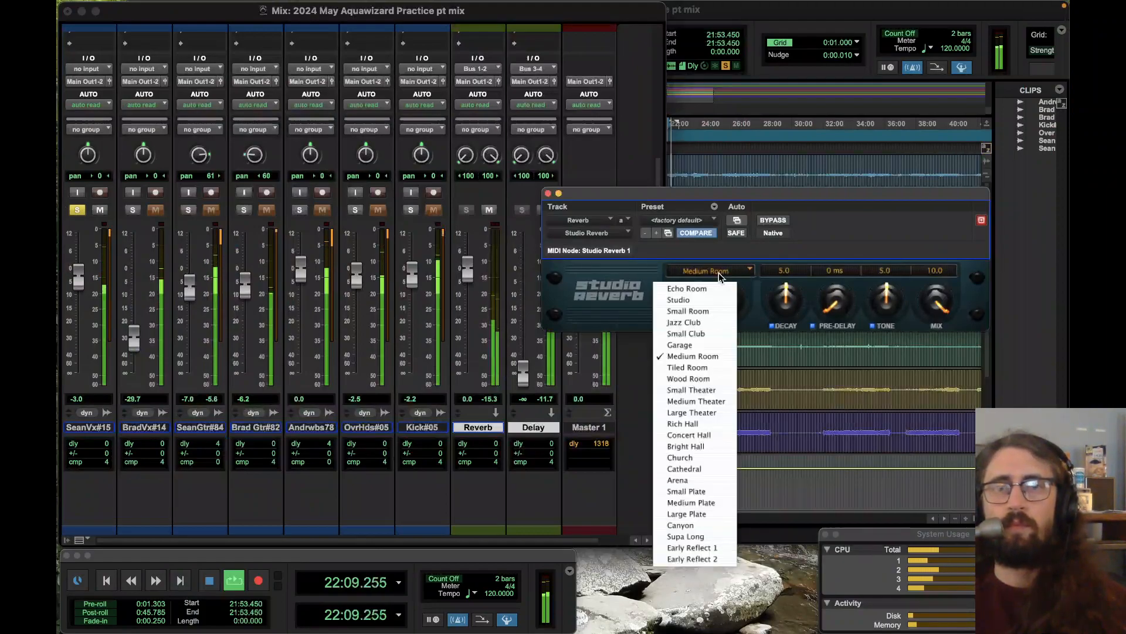
pyautogui.click(713, 525)
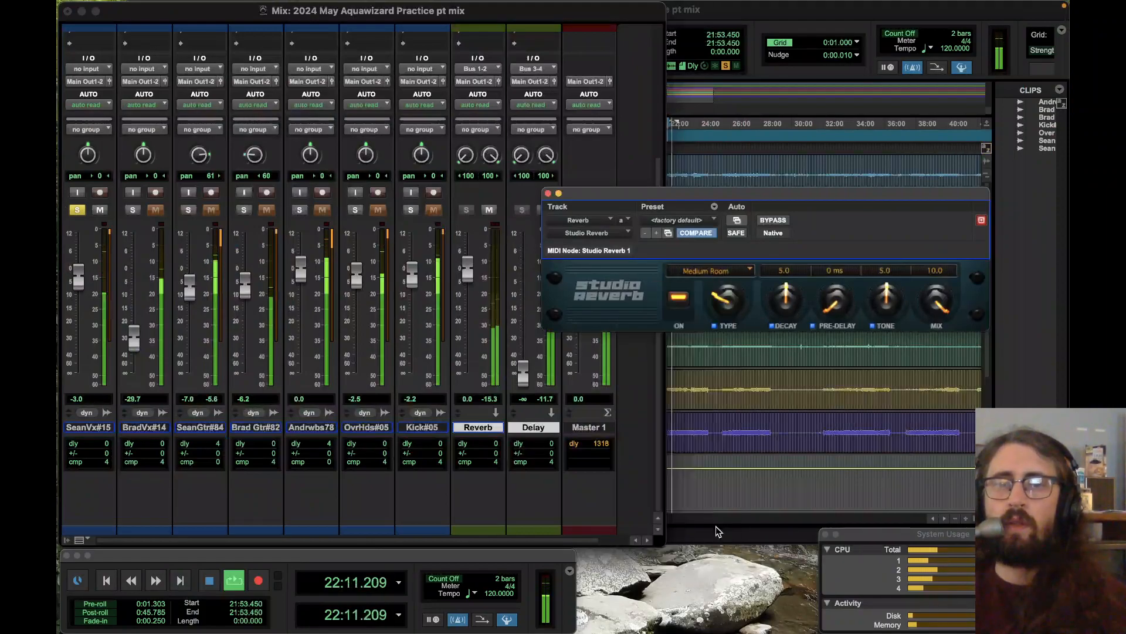
pyautogui.click(728, 273)
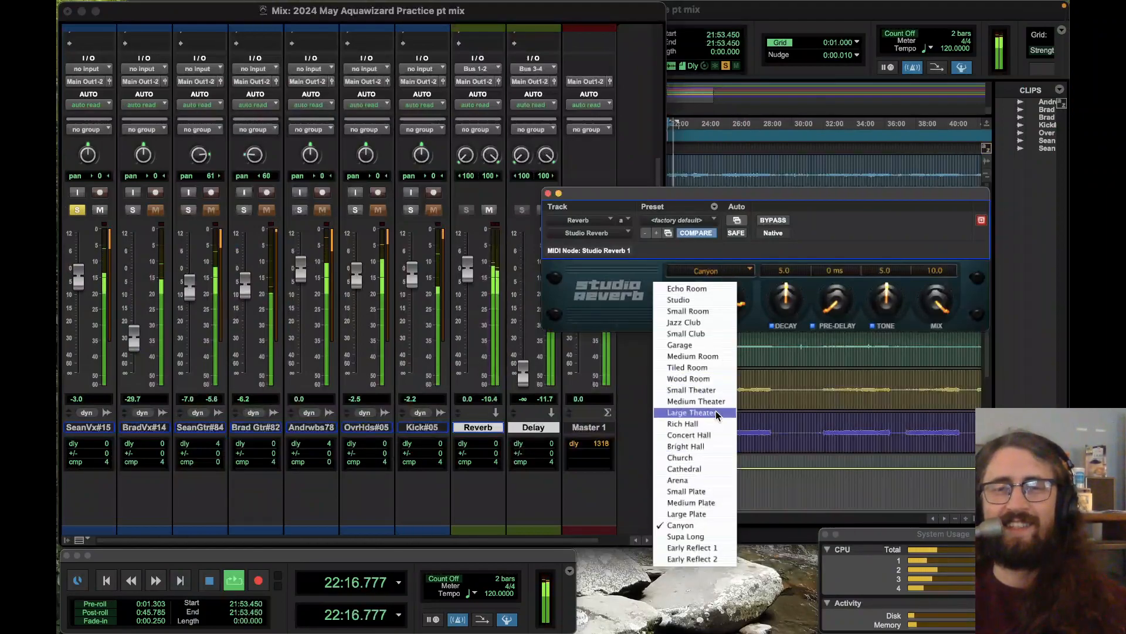
pyautogui.click(721, 502)
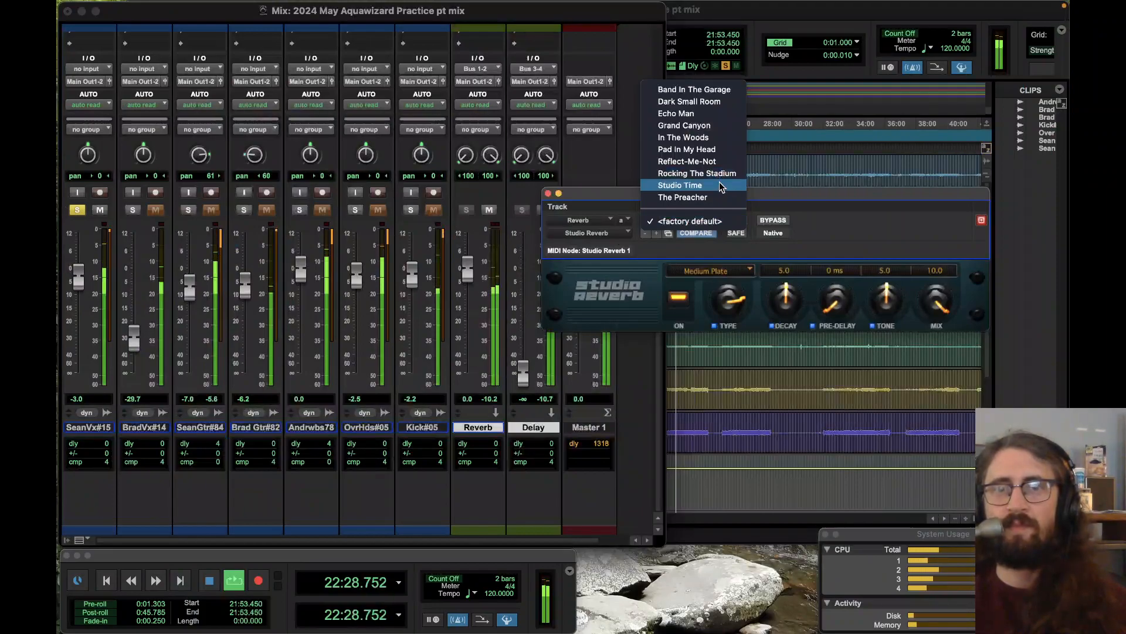
pyautogui.press('Escape')
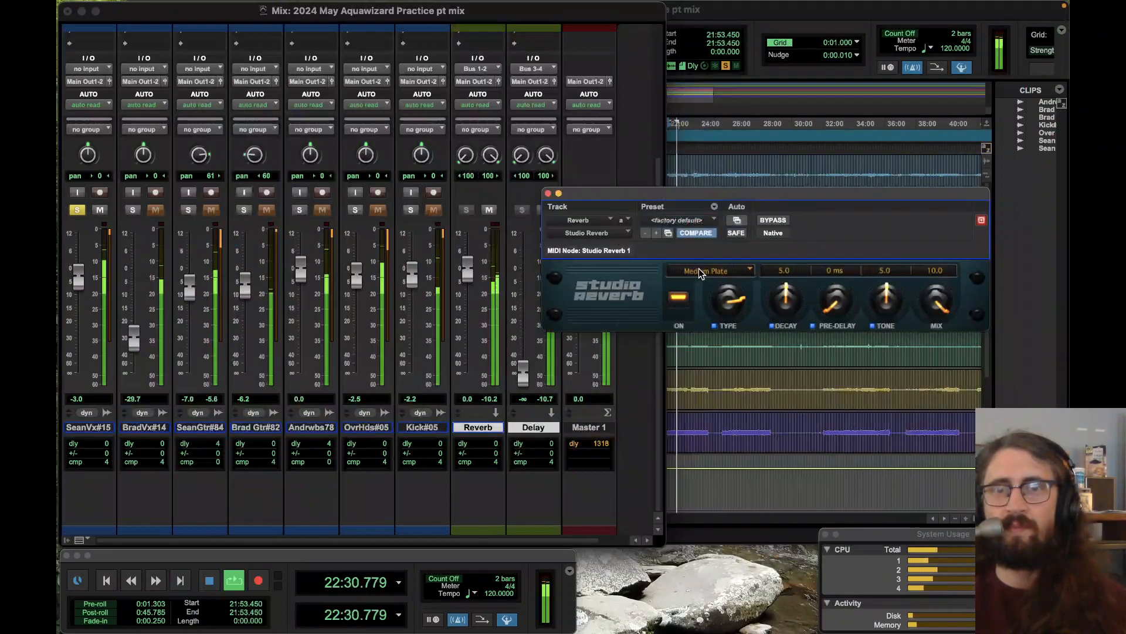
pyautogui.click(713, 270)
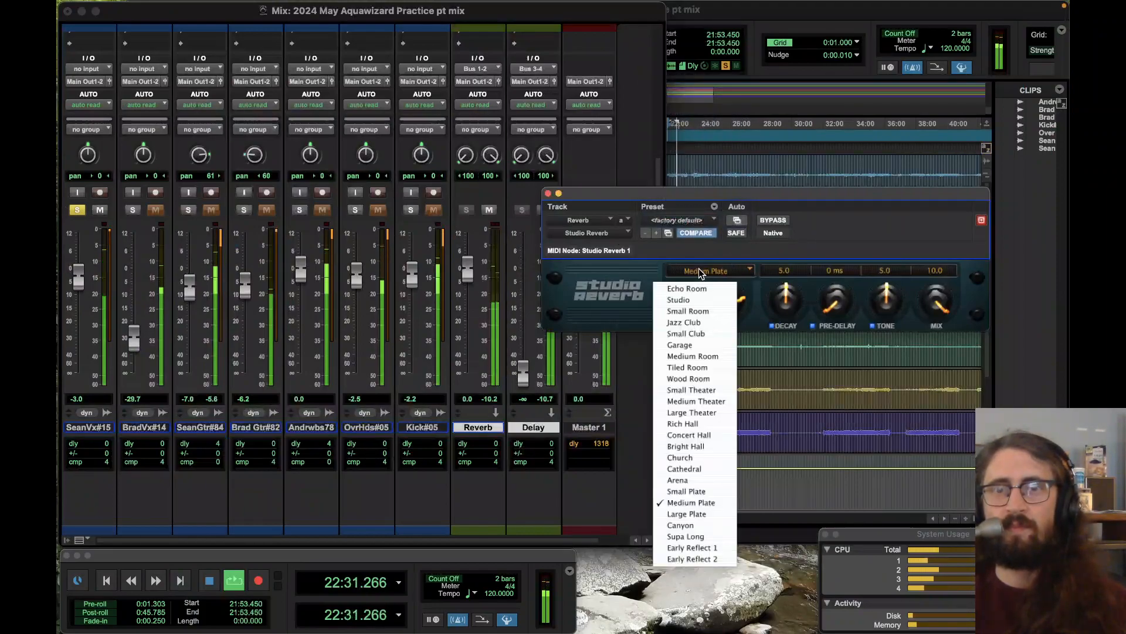
pyautogui.click(697, 514)
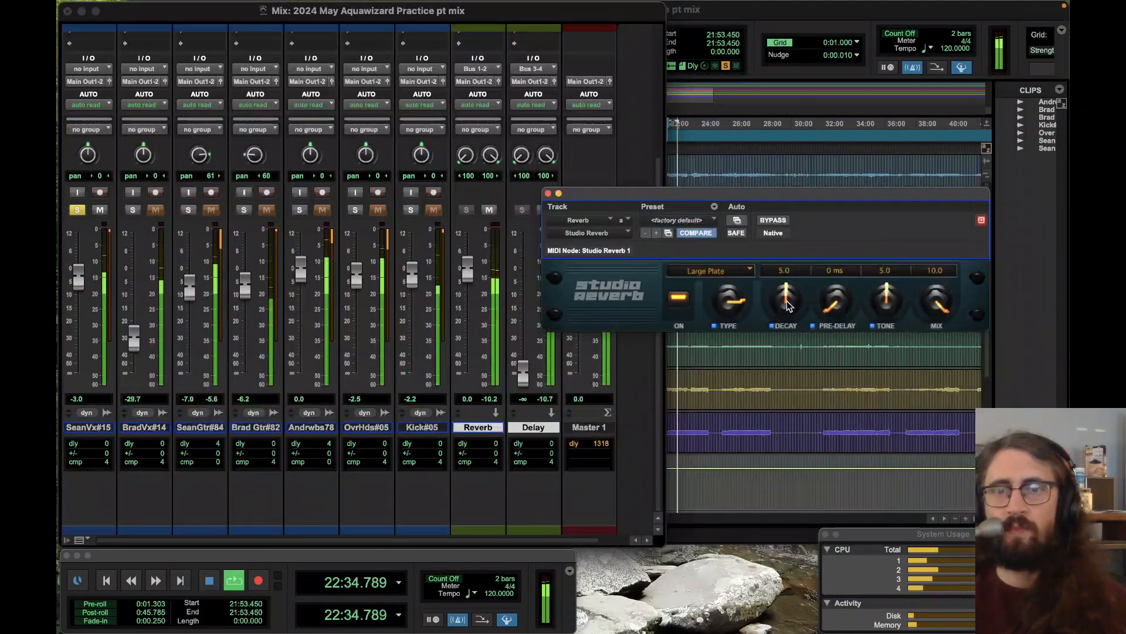
# Step: Set Studio Reverb's decay to 2.8, pre-delay to 5 ms and tone to 2.2, and lower the Reverb track's fader to -11.0 dB
pyautogui.moveTo(788, 315); pyautogui.dragTo(892, 352)
pyautogui.moveTo(890, 297); pyautogui.dragTo(886, 196)
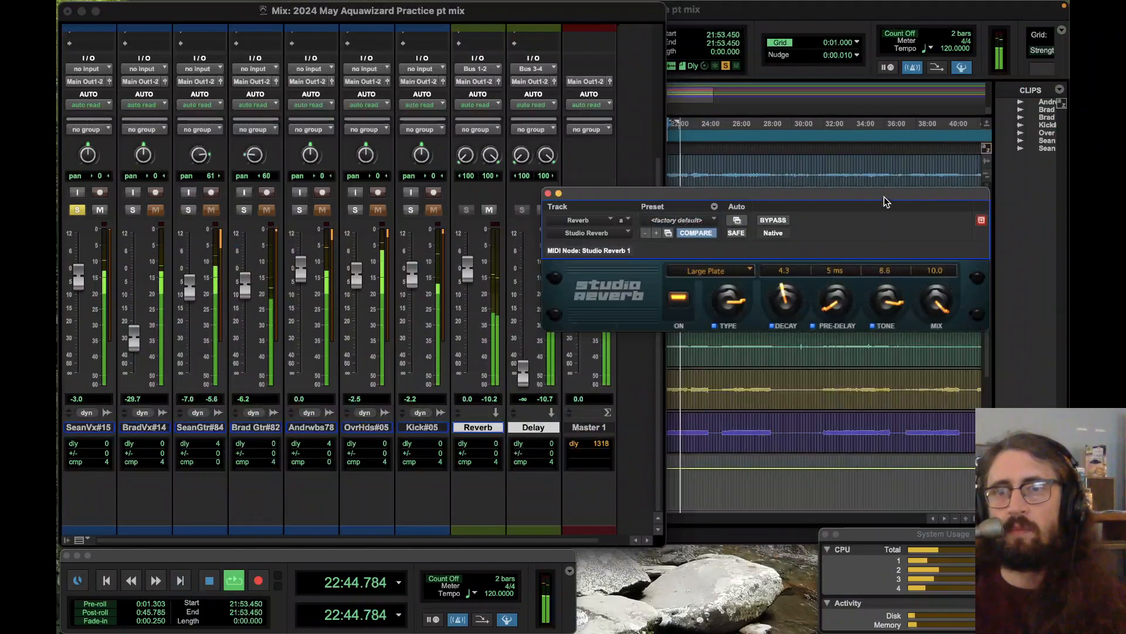
pyautogui.moveTo(892, 297); pyautogui.dragTo(896, 365)
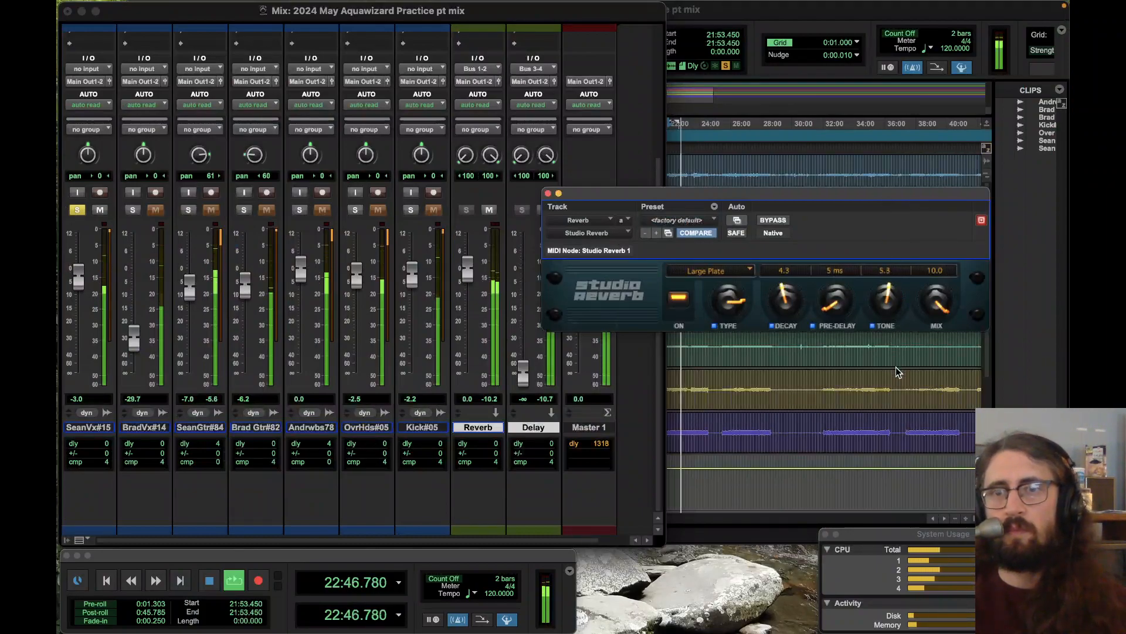
pyautogui.moveTo(795, 307); pyautogui.dragTo(728, 295)
pyautogui.moveTo(467, 266); pyautogui.dragTo(476, 297)
pyautogui.moveTo(591, 199); pyautogui.dragTo(648, 189)
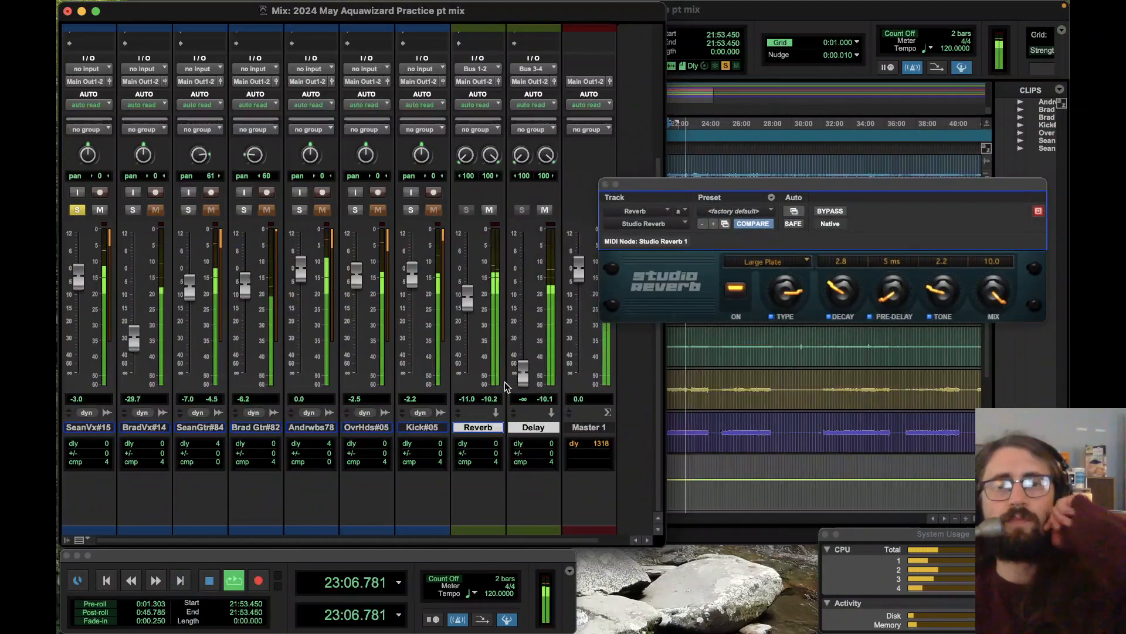
# Step: Insert the stereo Tape Echo delay plug-in in the first insert slot of the Delay track
pyautogui.scroll(4, 582, 175)
pyautogui.scroll(4, 584, 136)
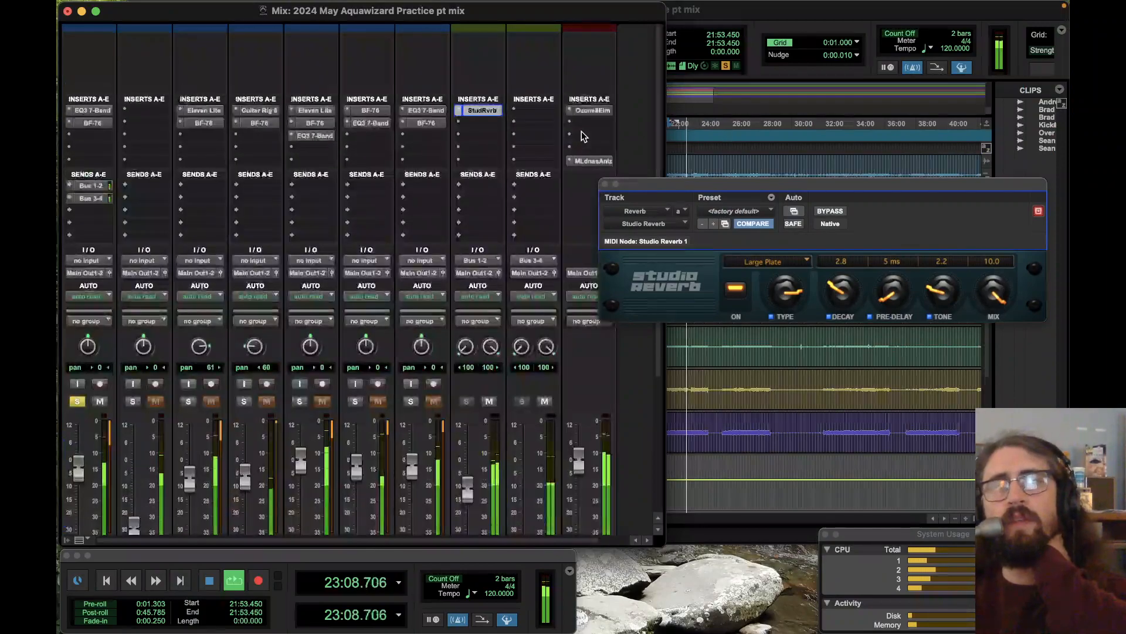
pyautogui.click(514, 113)
pyautogui.moveTo(584, 112)
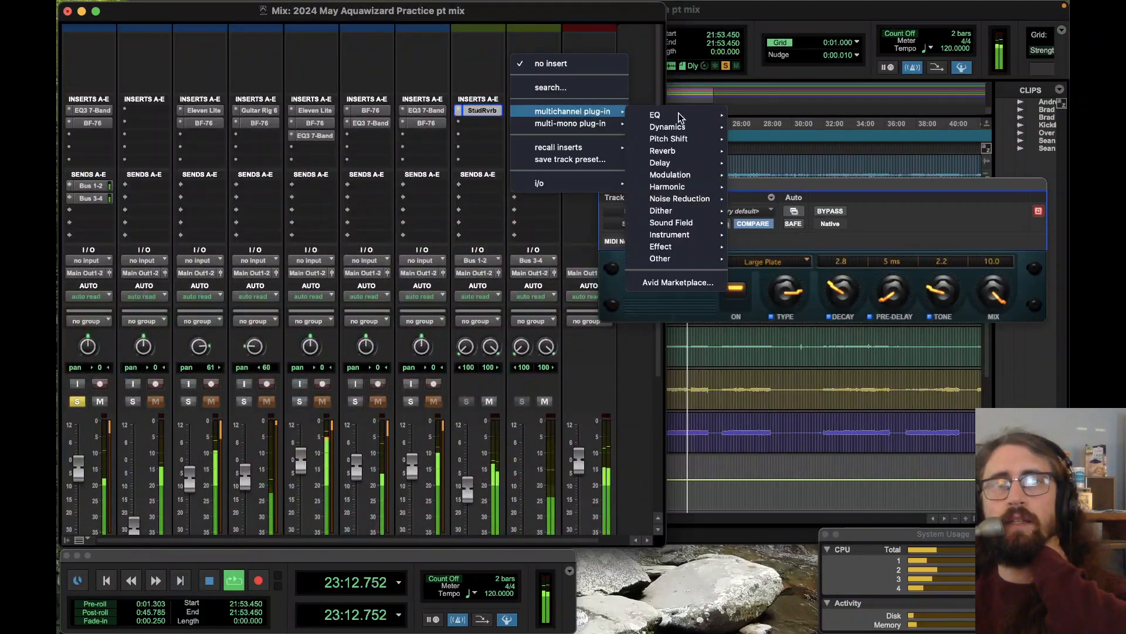
pyautogui.moveTo(688, 113)
pyautogui.moveTo(691, 163)
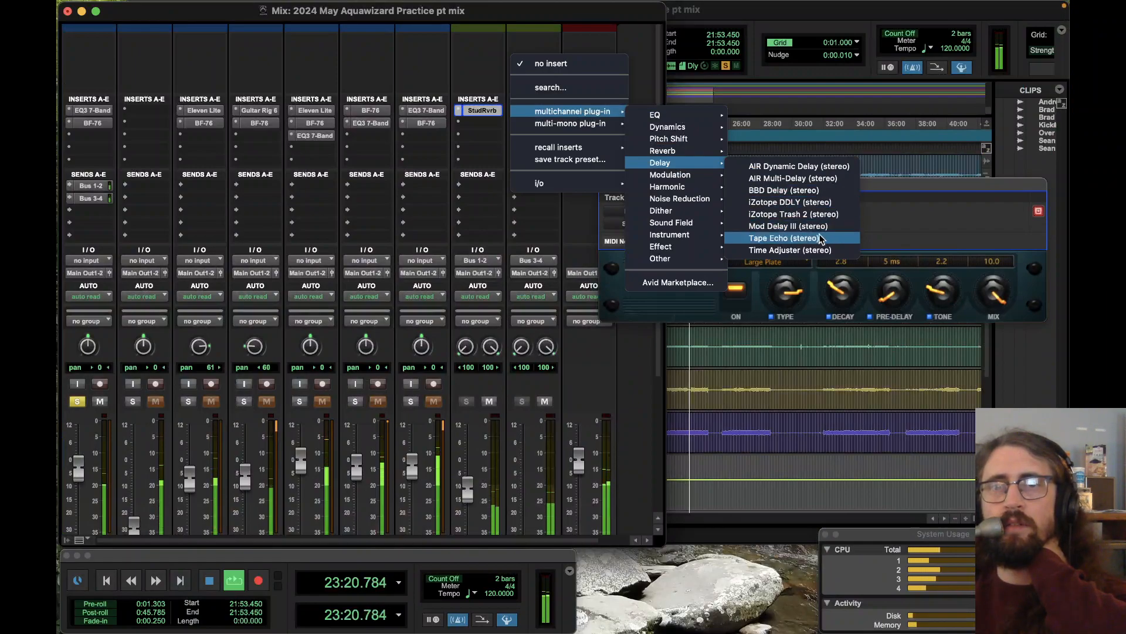
pyautogui.click(813, 239)
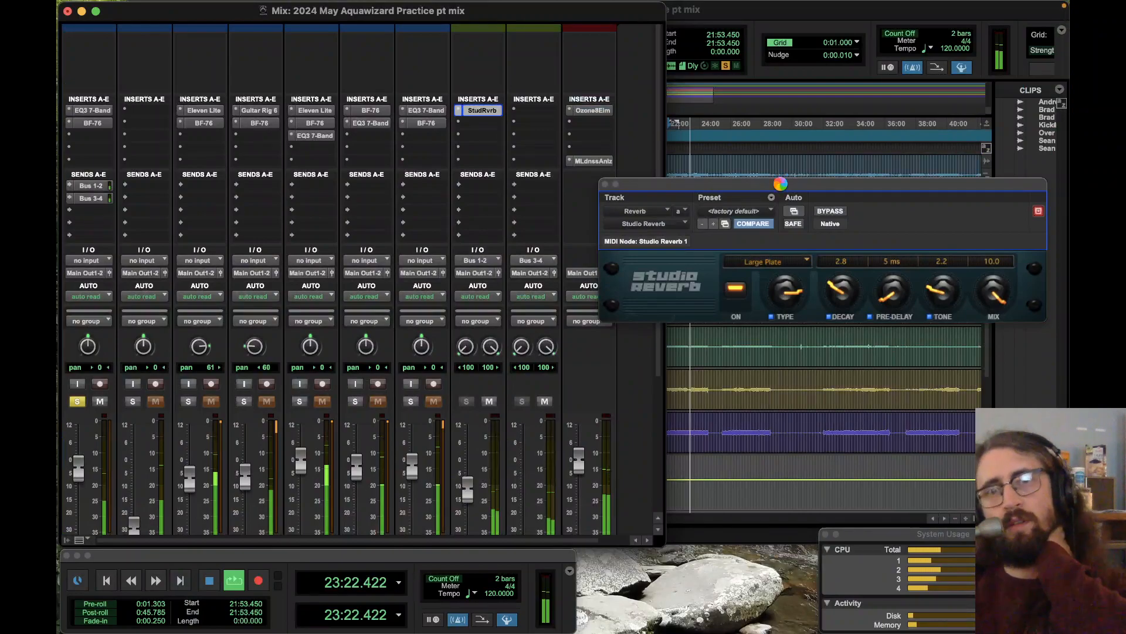
# Step: Load the Concocting Twins preset in the Delay track's Tape Echo and turn its mix all the way up
pyautogui.moveTo(780, 183); pyautogui.dragTo(706, 75)
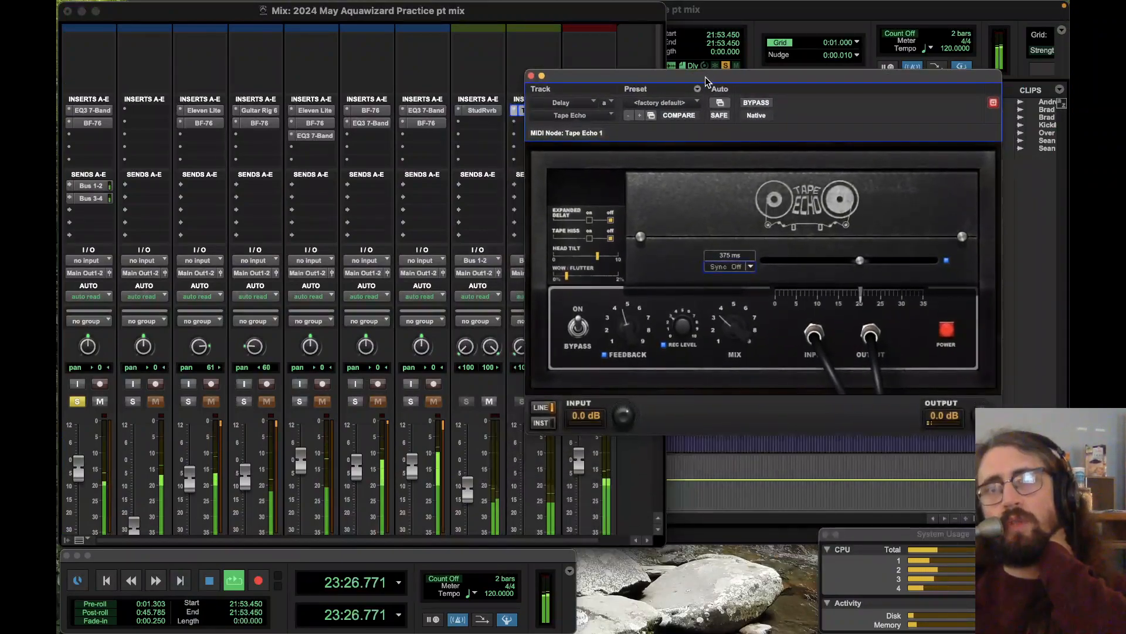
pyautogui.click(688, 103)
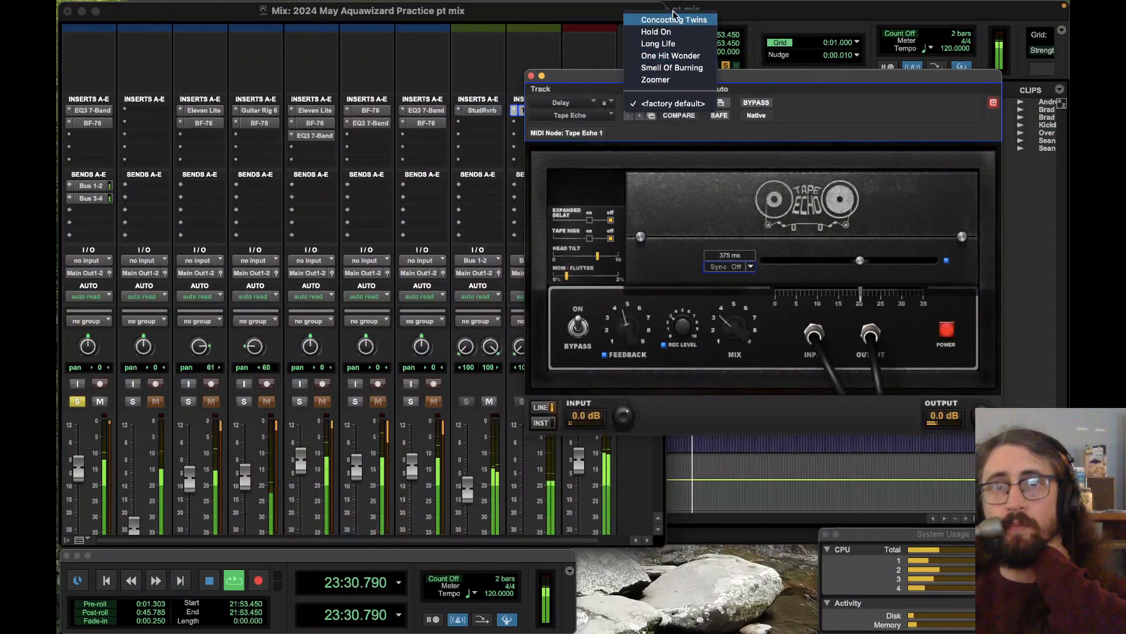
pyautogui.click(700, 21)
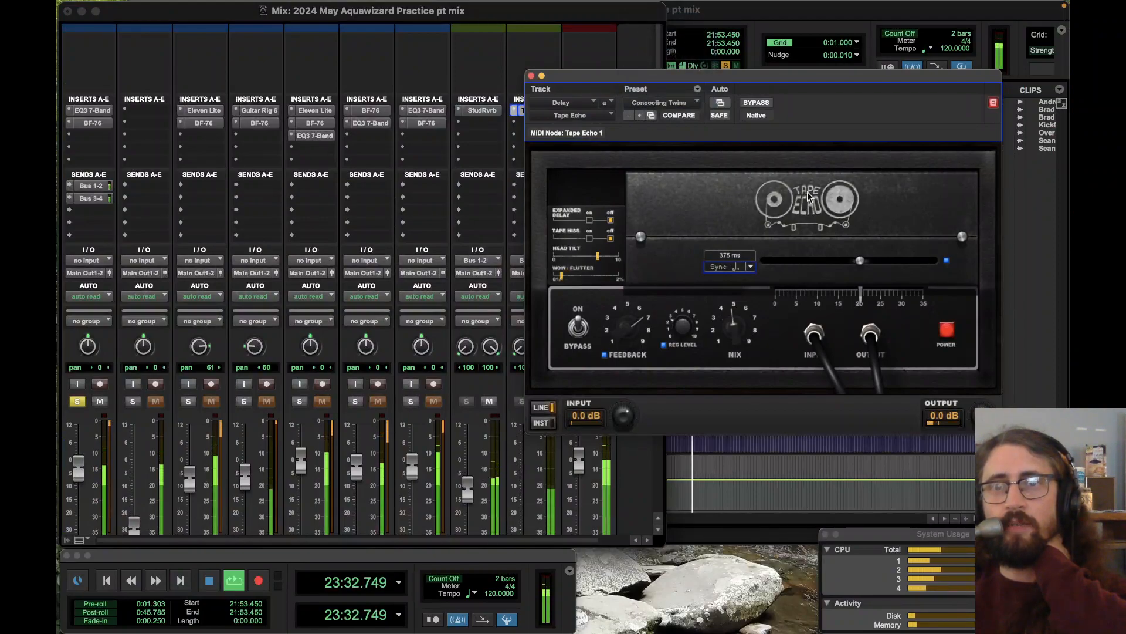
pyautogui.moveTo(733, 337); pyautogui.dragTo(754, 178)
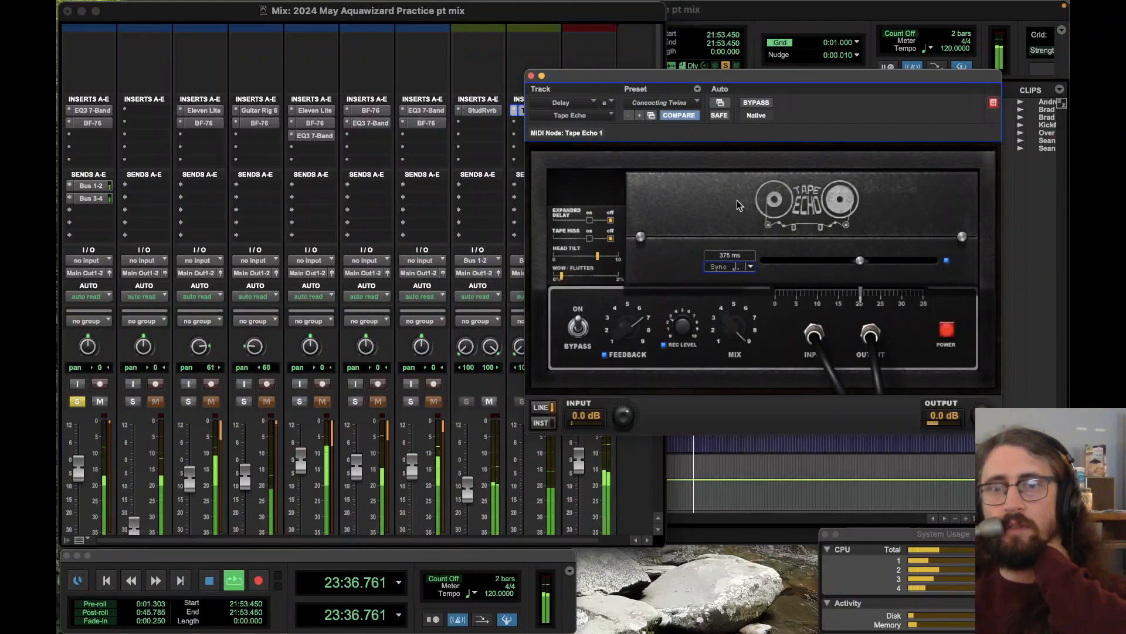
# Step: Lower Tape Echo's feedback to about 2 and raise the Delay track's fader to -7.5 dB
pyautogui.moveTo(649, 97); pyautogui.dragTo(742, 88)
pyautogui.moveTo(716, 317); pyautogui.dragTo(714, 434)
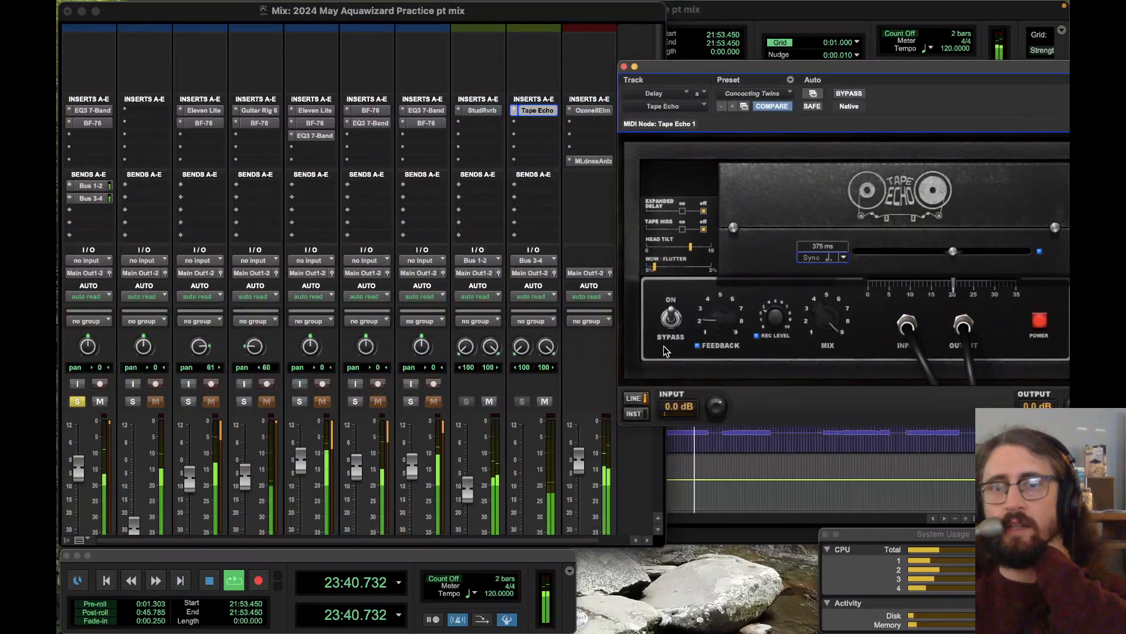
pyautogui.scroll(-5, 594, 232)
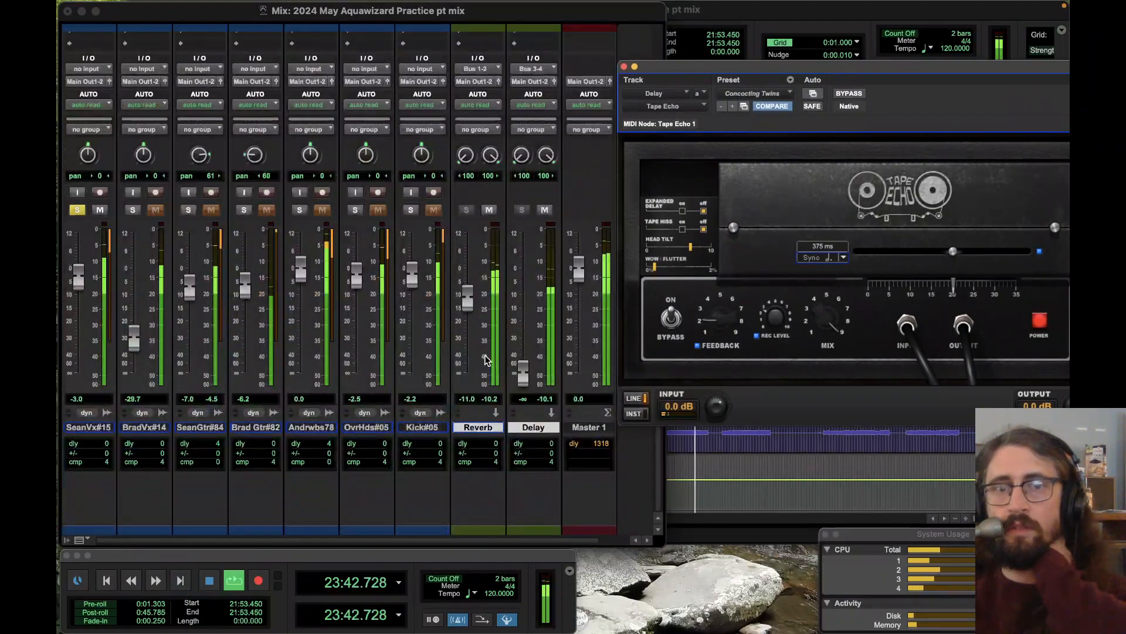
pyautogui.moveTo(525, 376); pyautogui.dragTo(526, 291)
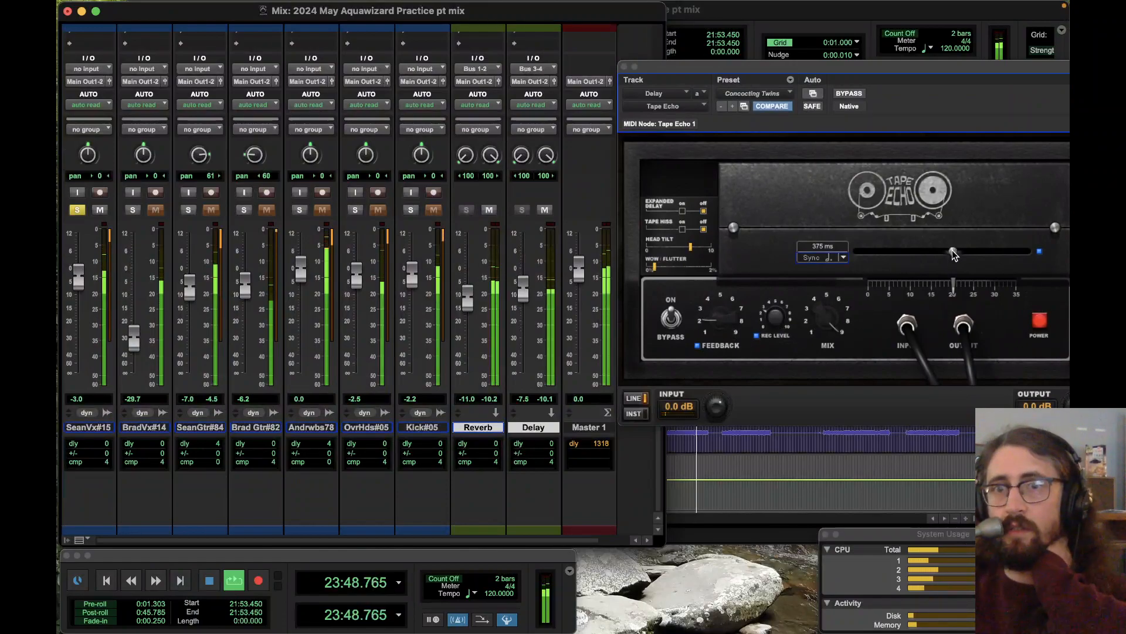
# Step: Set Tape Echo's delay time to 600 ms, raise wow/flutter to about midway, and close the plug-in window
pyautogui.moveTo(952, 251); pyautogui.dragTo(1029, 252)
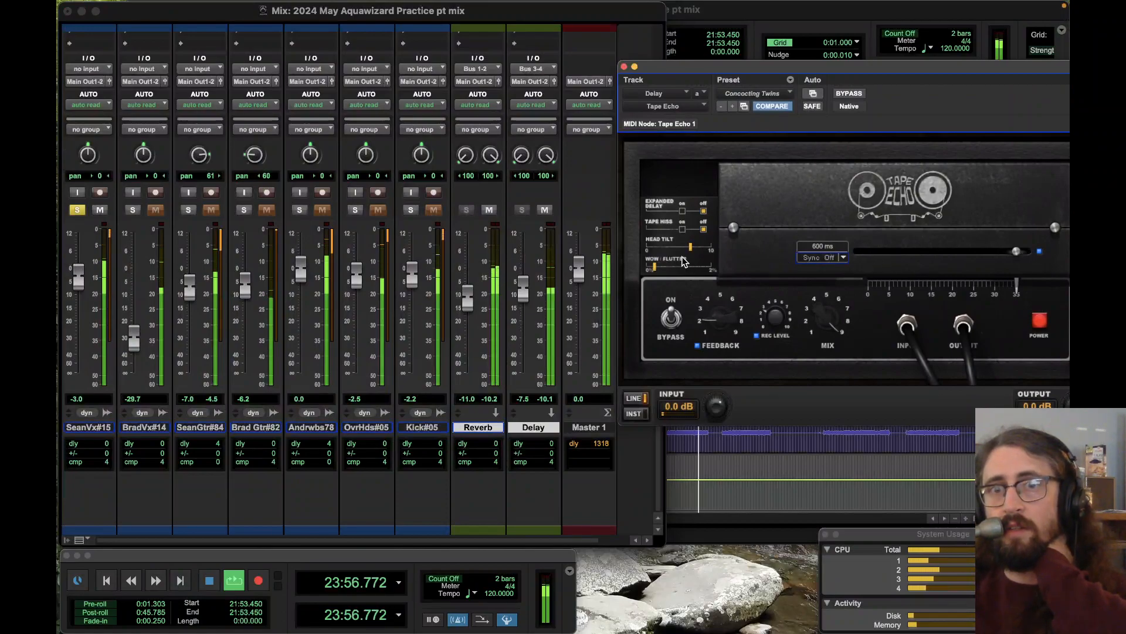
pyautogui.moveTo(896, 72); pyautogui.dragTo(829, 120)
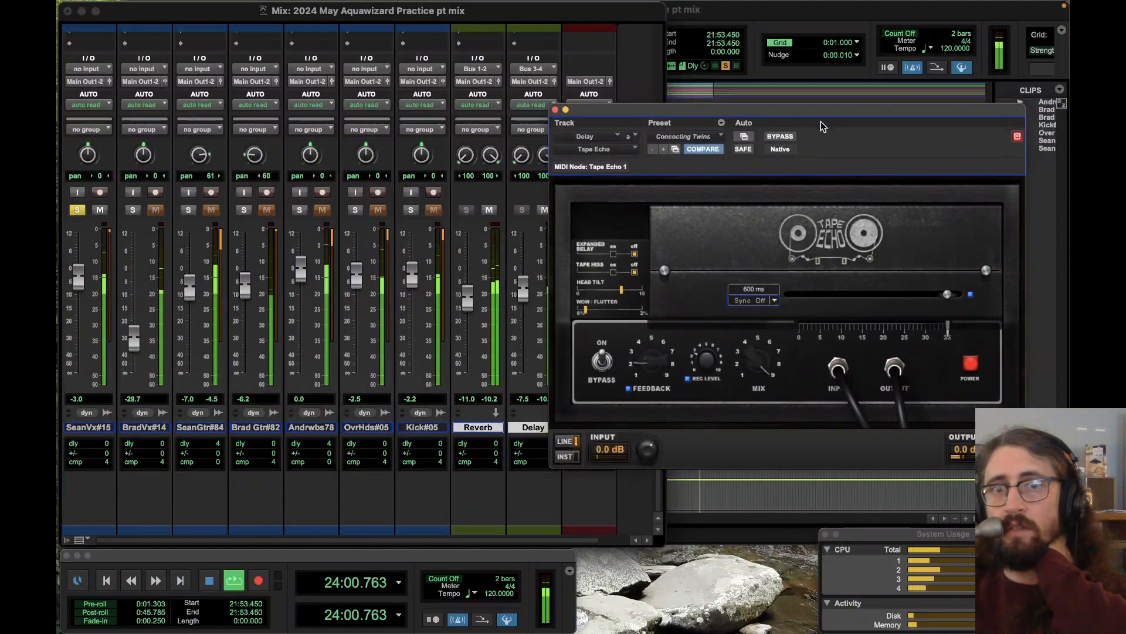
pyautogui.moveTo(587, 310); pyautogui.dragTo(620, 313)
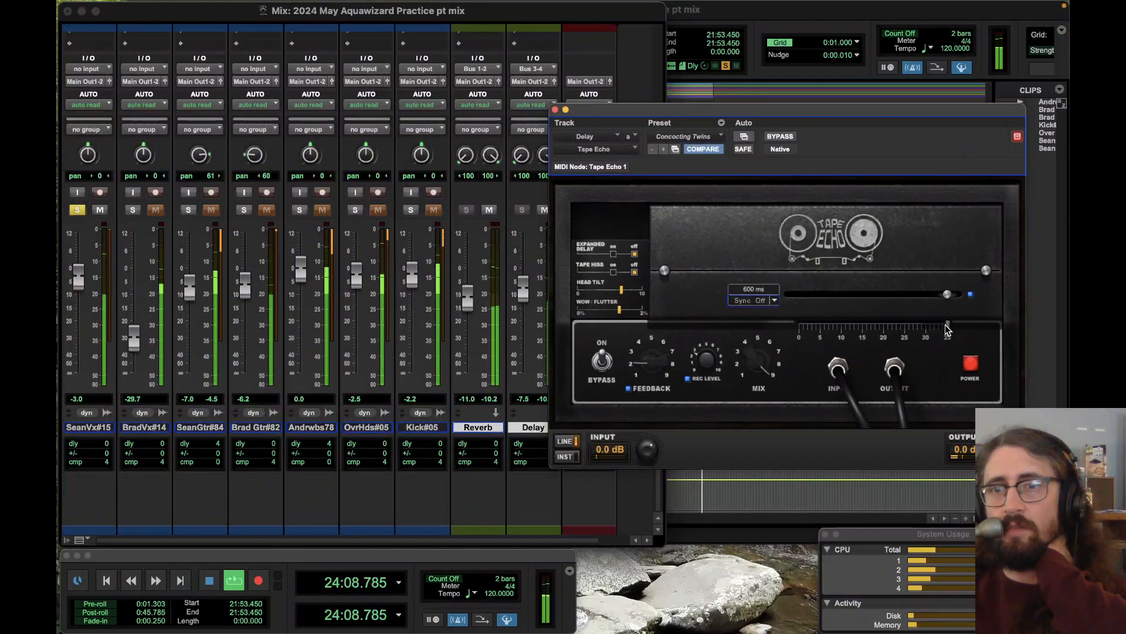
pyautogui.moveTo(949, 328); pyautogui.dragTo(875, 328)
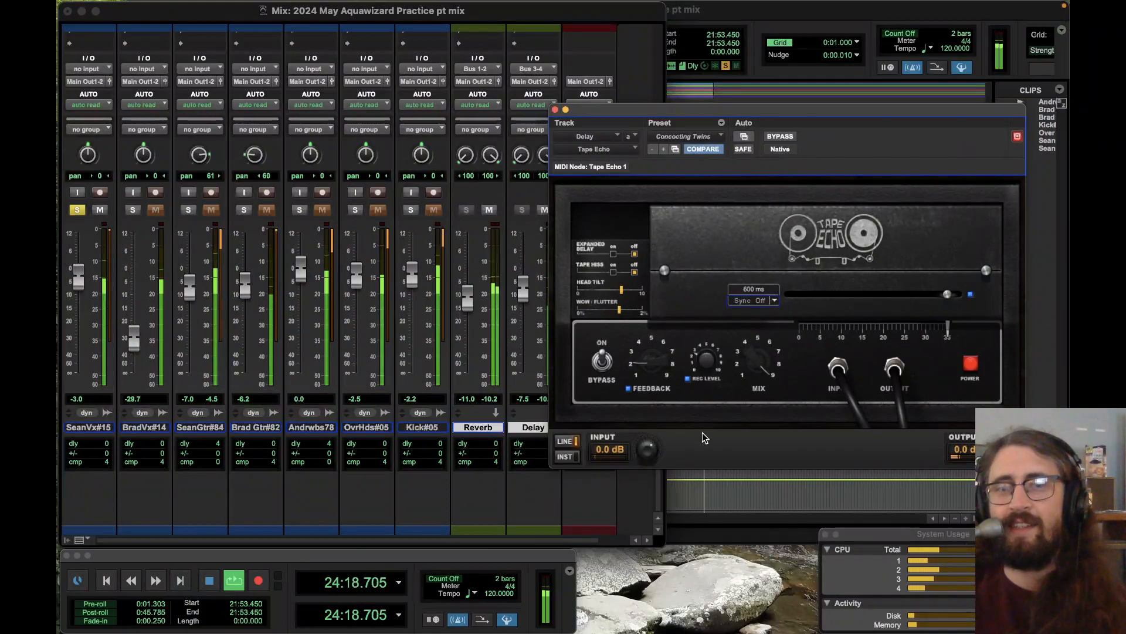
pyautogui.click(555, 110)
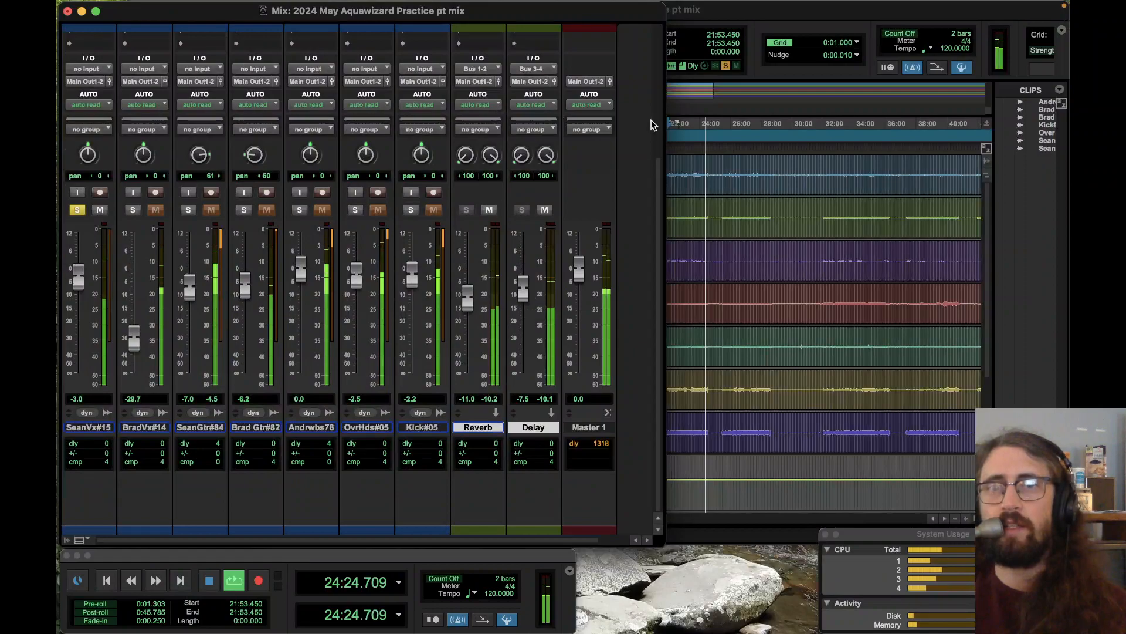
# Step: Insert the stereo AIR Chorus modulation plug-in in the second insert slot of the Delay track
pyautogui.scroll(5, 655, 152)
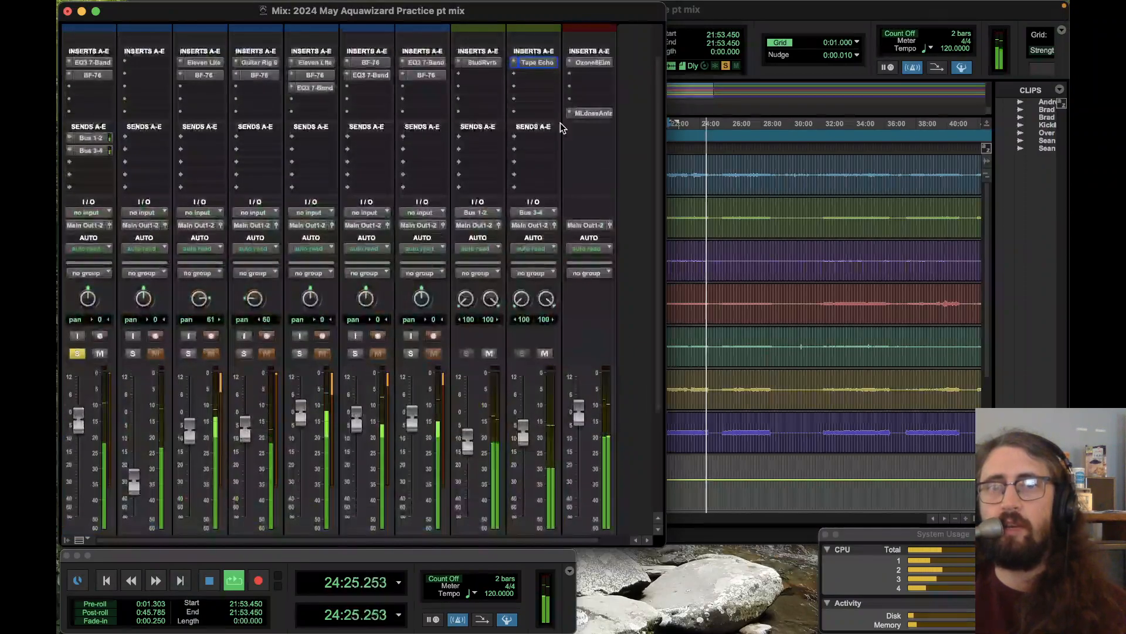
pyautogui.click(515, 78)
pyautogui.moveTo(515, 75)
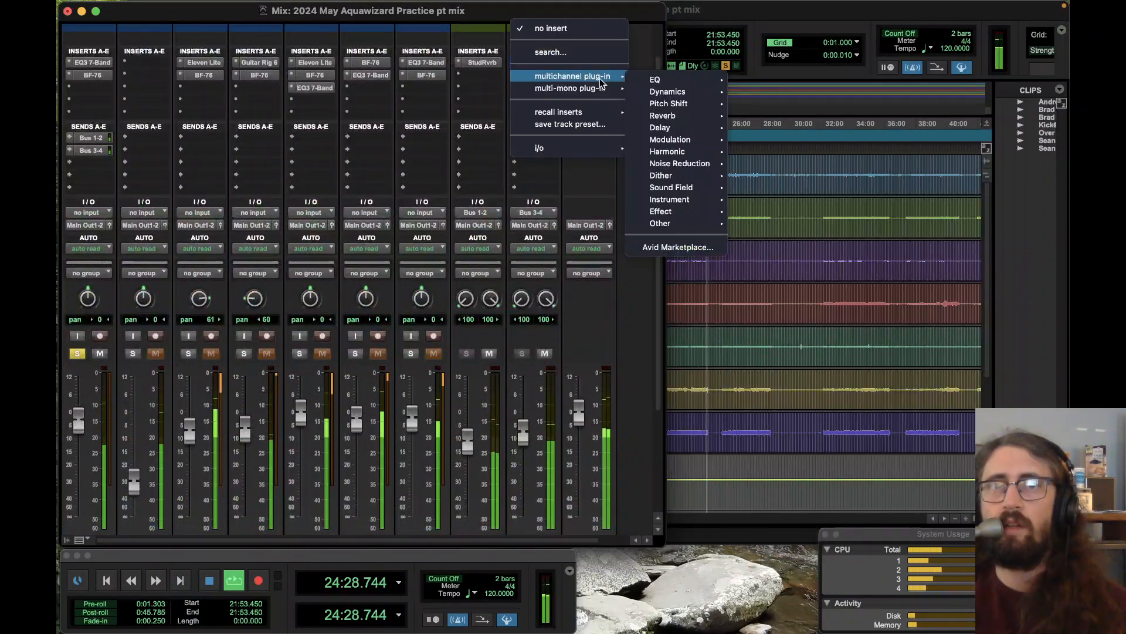
pyautogui.moveTo(675, 140)
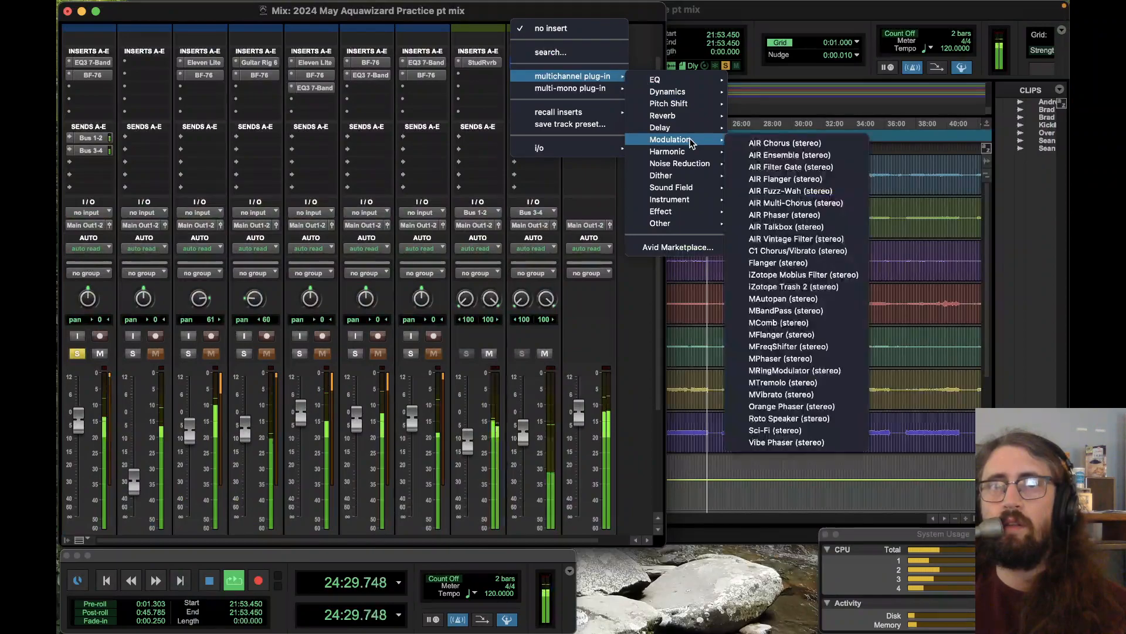
pyautogui.click(826, 144)
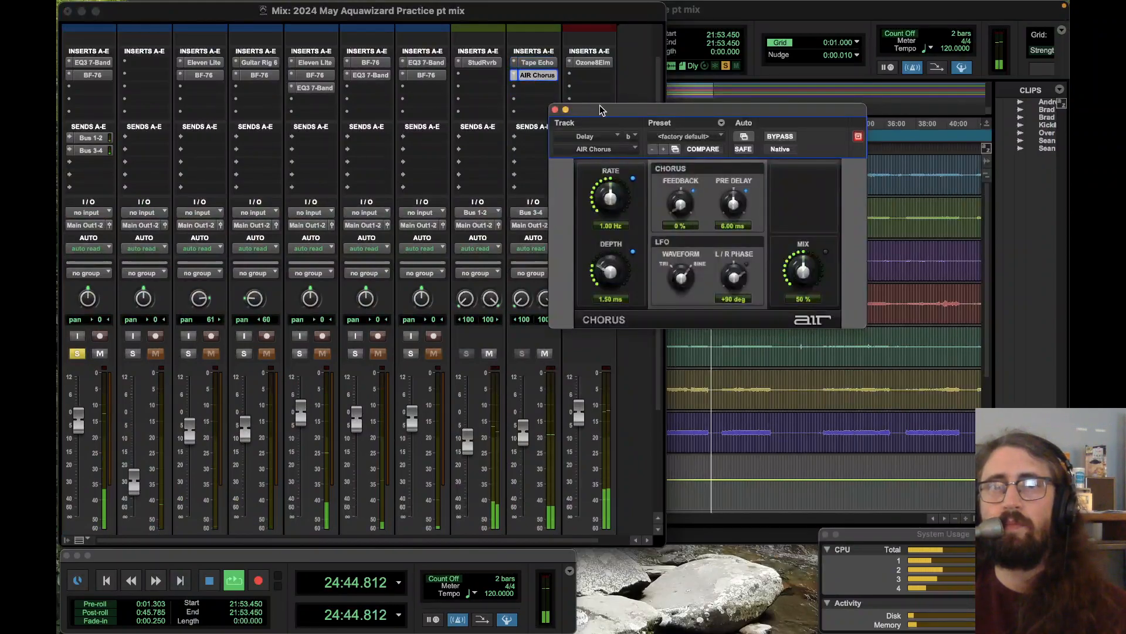
pyautogui.moveTo(604, 97); pyautogui.dragTo(697, 100)
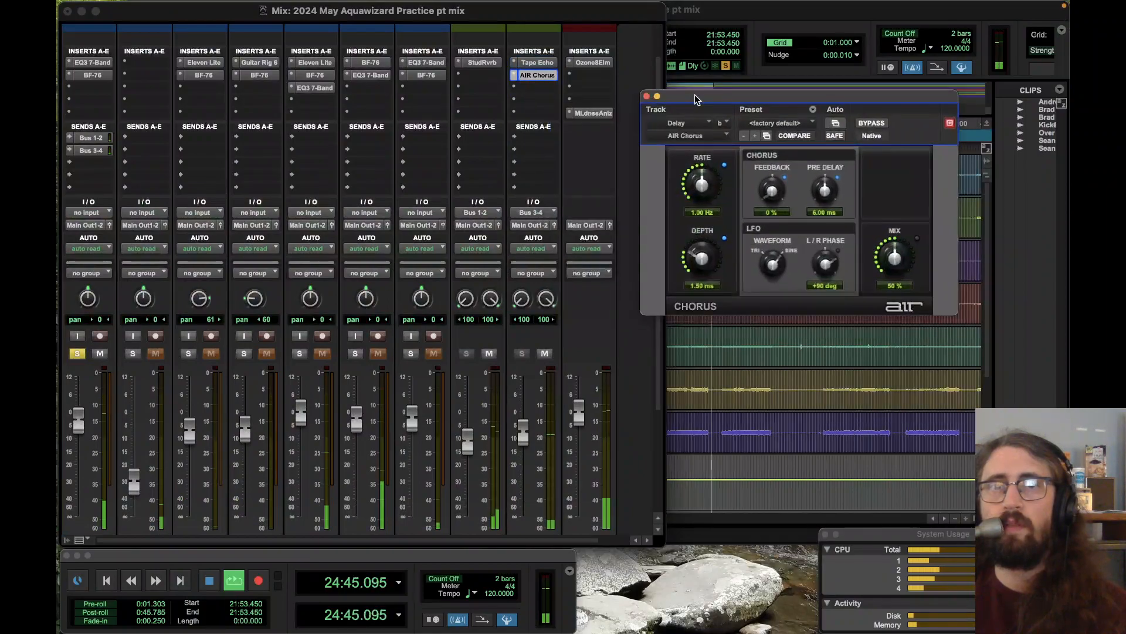
# Step: Add a send from the Delay track to Bus 1-2 (Stereo) and set its level to 0.0 dB
pyautogui.click(515, 137)
pyautogui.moveTo(563, 151)
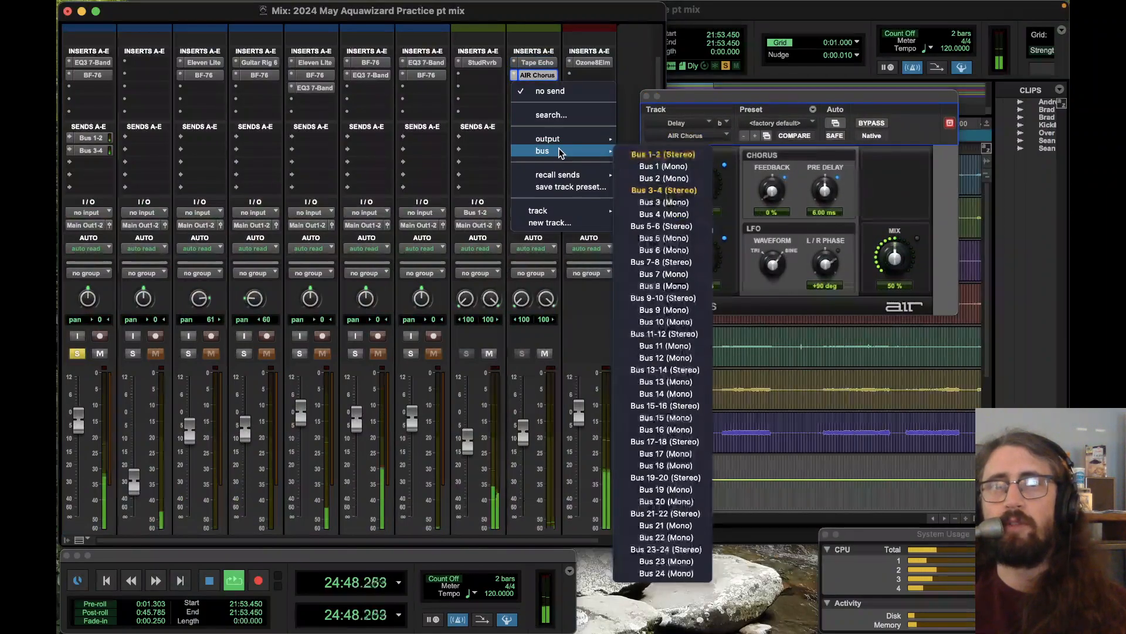
pyautogui.click(695, 157)
pyautogui.click(541, 140)
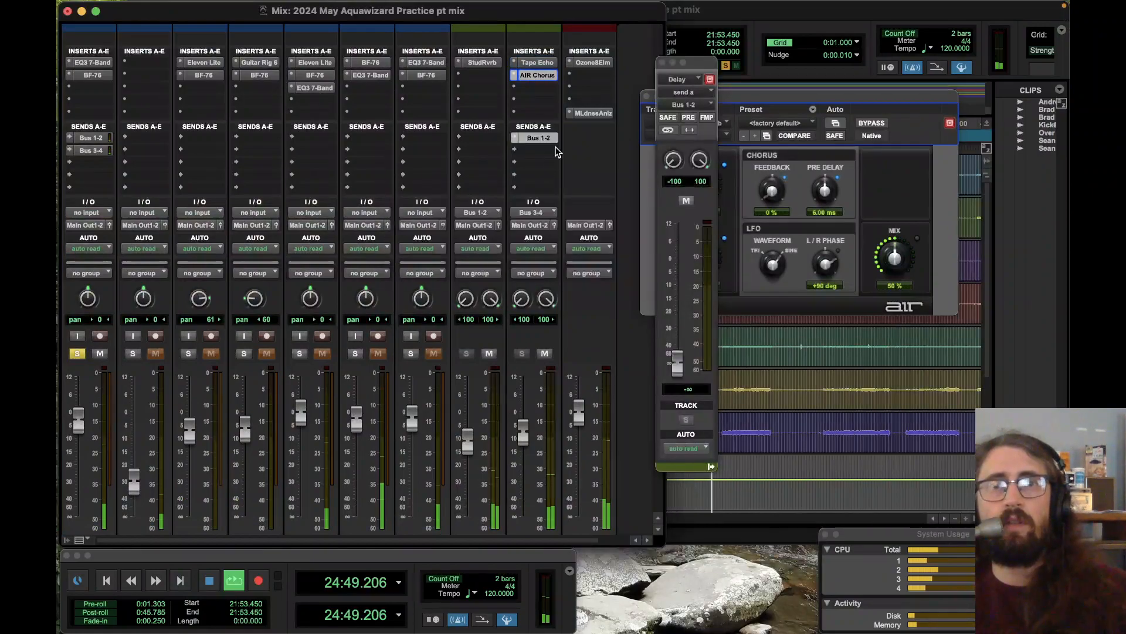
pyautogui.keyDown('alt'); pyautogui.click(677, 363); pyautogui.keyUp('alt')
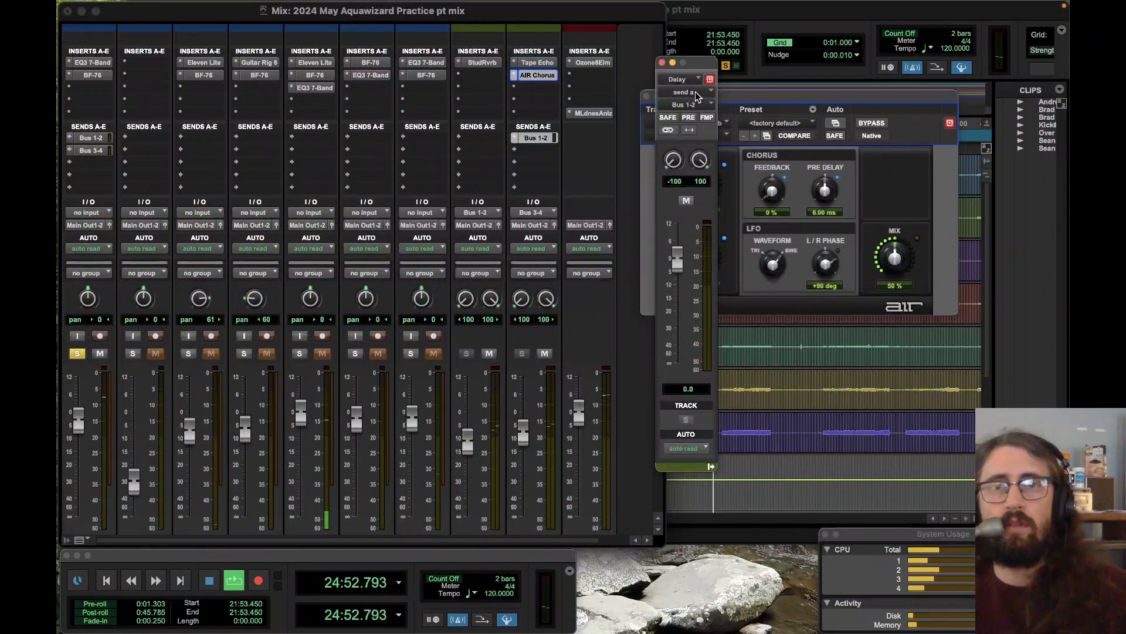
pyautogui.click(662, 62)
# Step: Load the 09 Spectral Chorus preset in the Delay track's AIR Chorus
pyautogui.moveTo(699, 103); pyautogui.dragTo(685, 262)
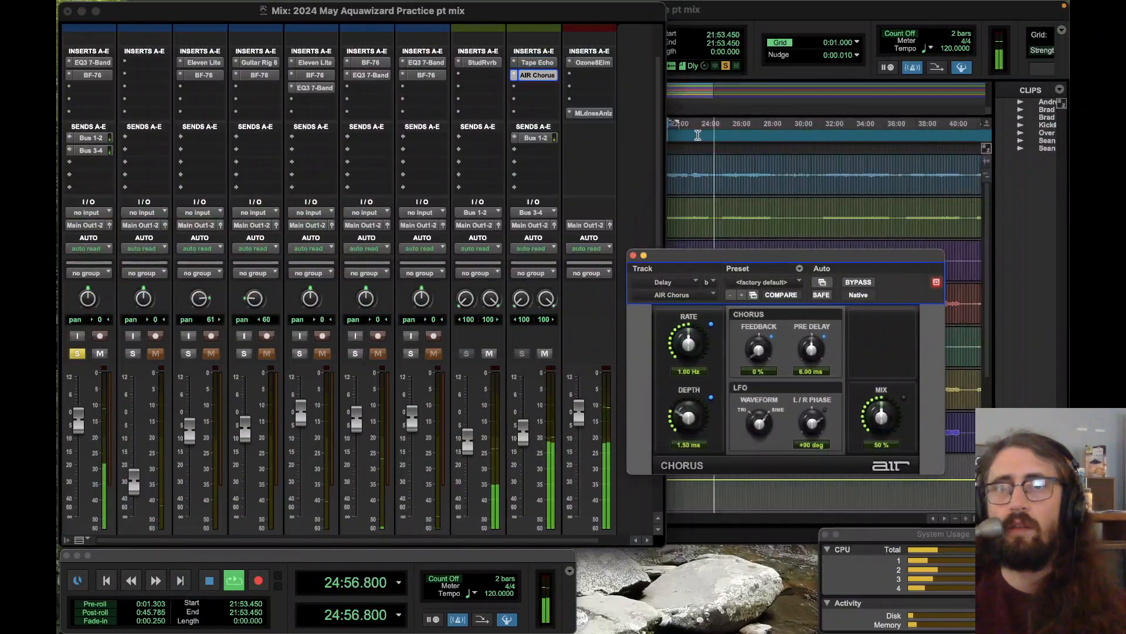
pyautogui.moveTo(707, 303); pyautogui.dragTo(682, 301)
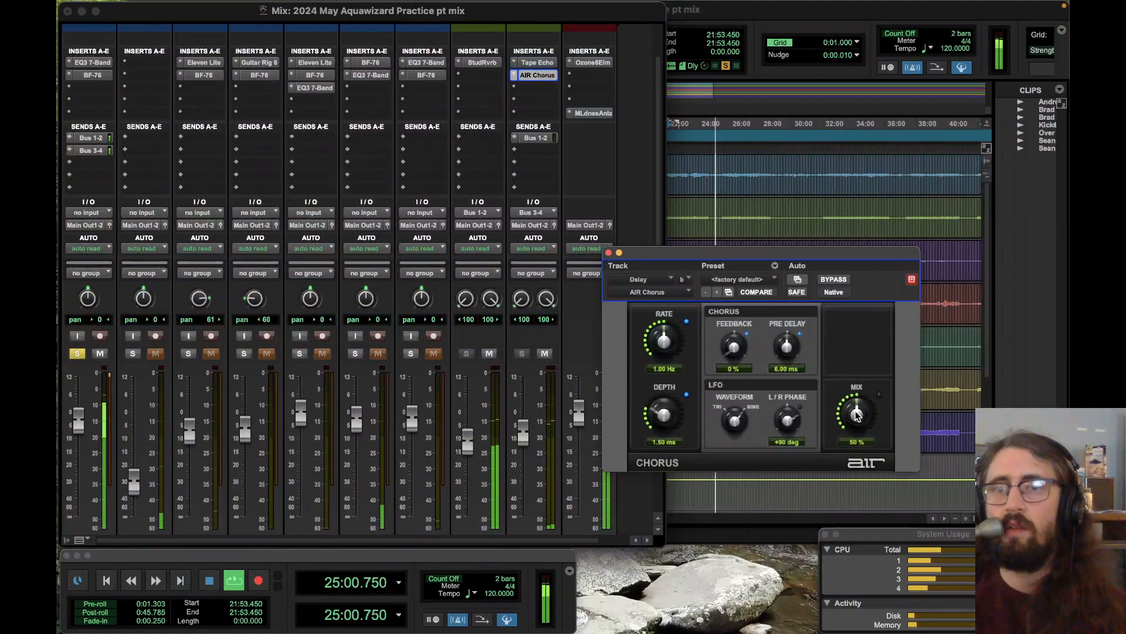
pyautogui.click(733, 280)
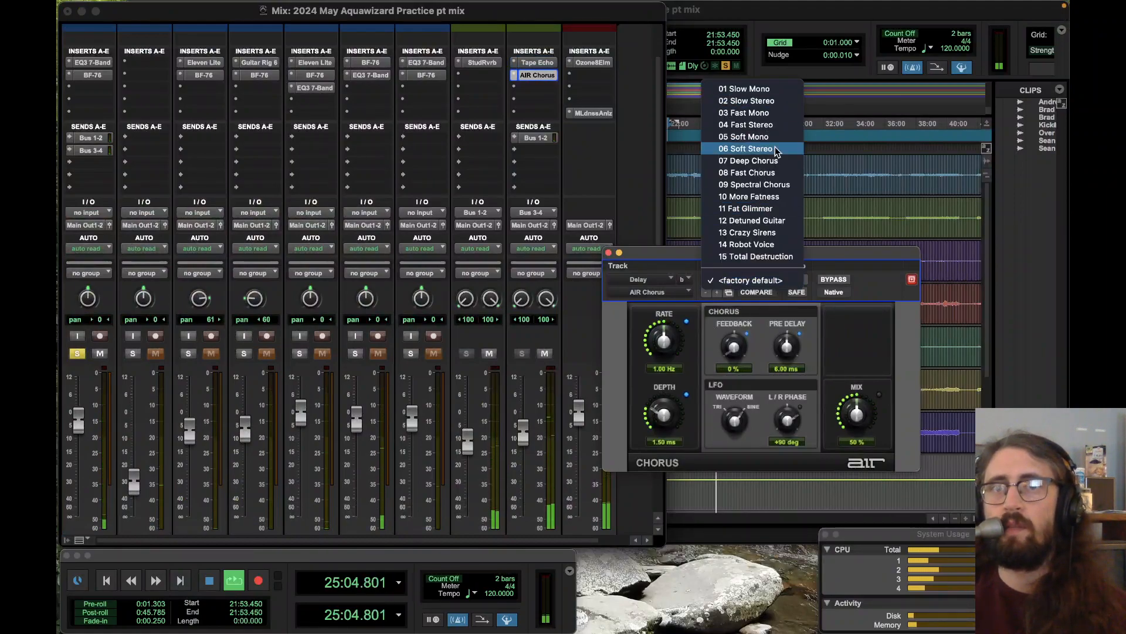
pyautogui.click(785, 187)
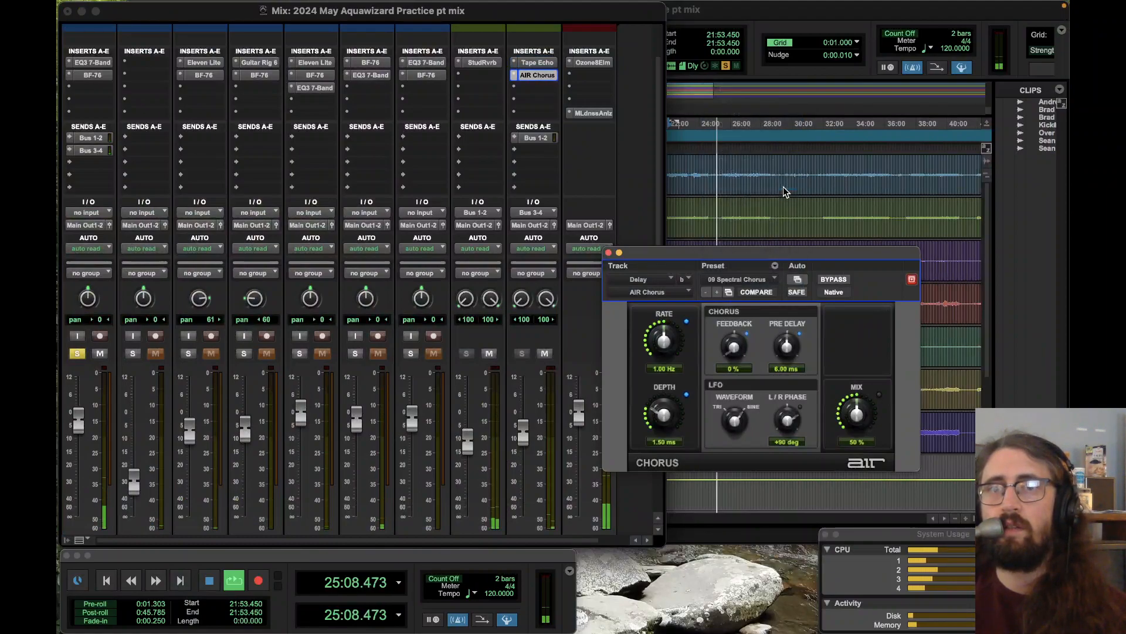
# Step: Move playback back to an earlier part of the recording, at about 3:54 on the timeline
pyautogui.click(674, 132)
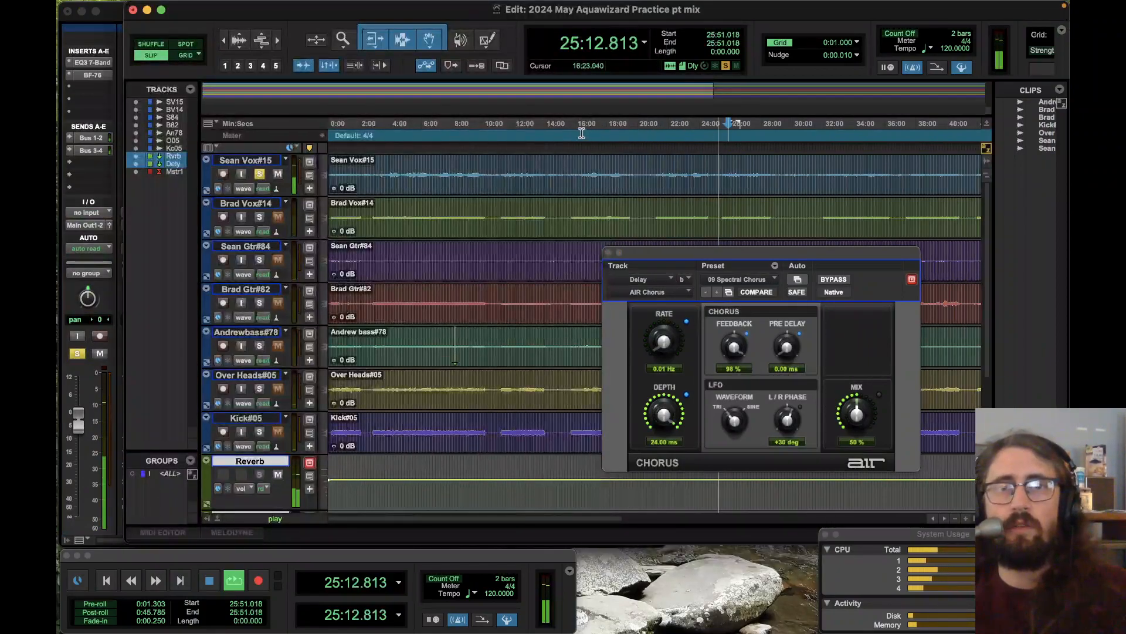
pyautogui.click(421, 132)
pyautogui.press('space')
pyautogui.press('space')
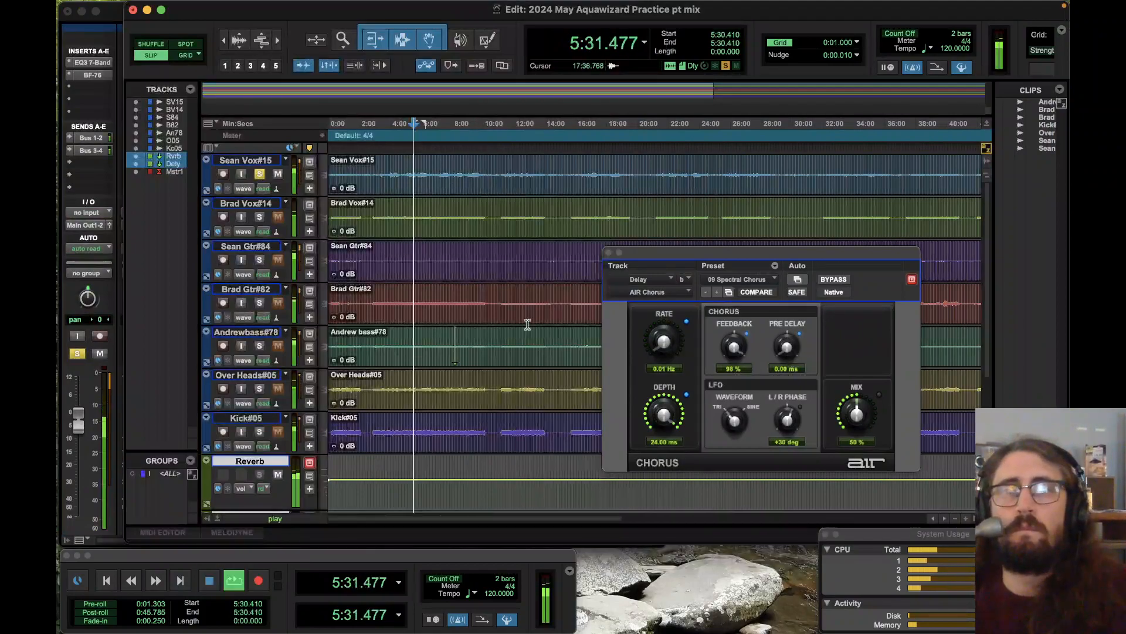
pyautogui.click(389, 136)
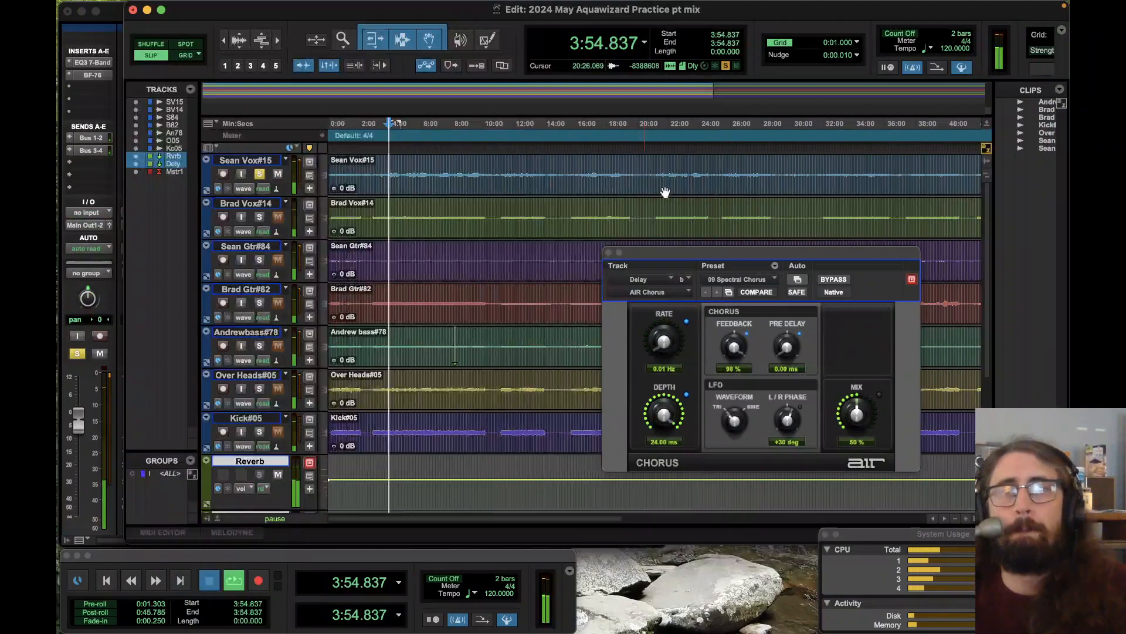
# Step: Switch AIR Chorus to the 07 Deep Chorus preset, set its mix to 100%, and close the plug-in window
pyautogui.click(775, 280)
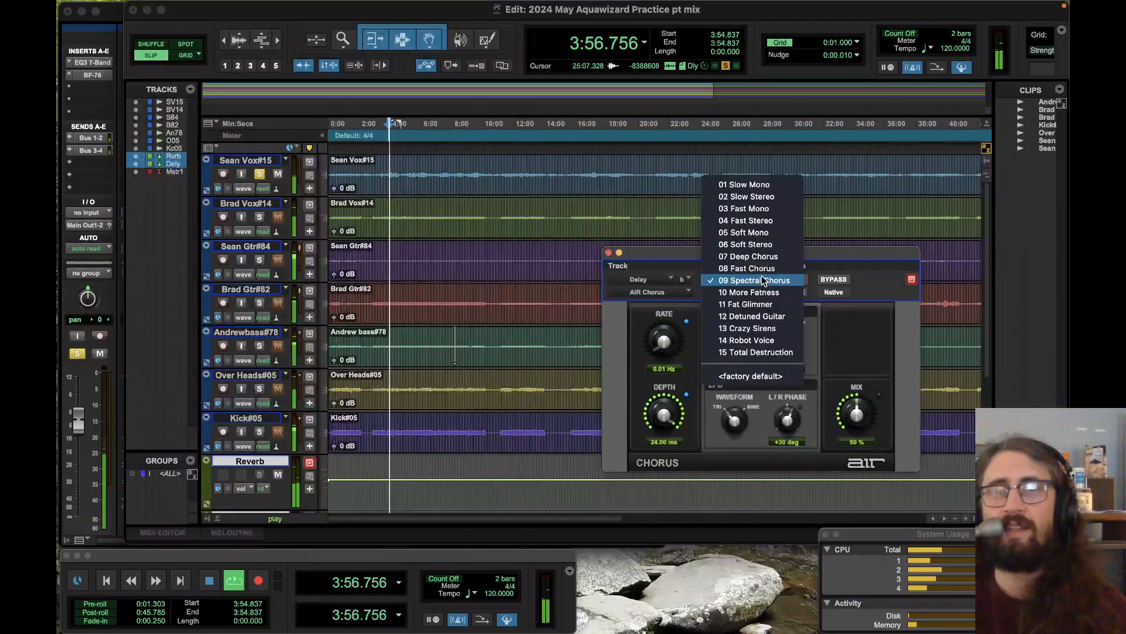
pyautogui.click(781, 259)
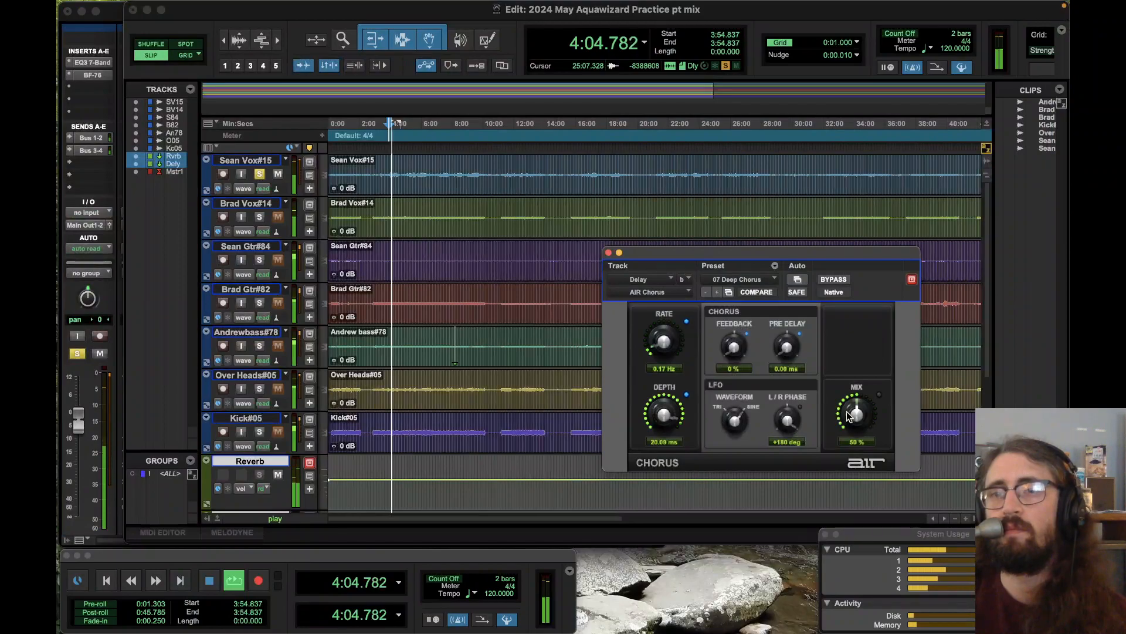
pyautogui.moveTo(863, 411); pyautogui.dragTo(881, 307)
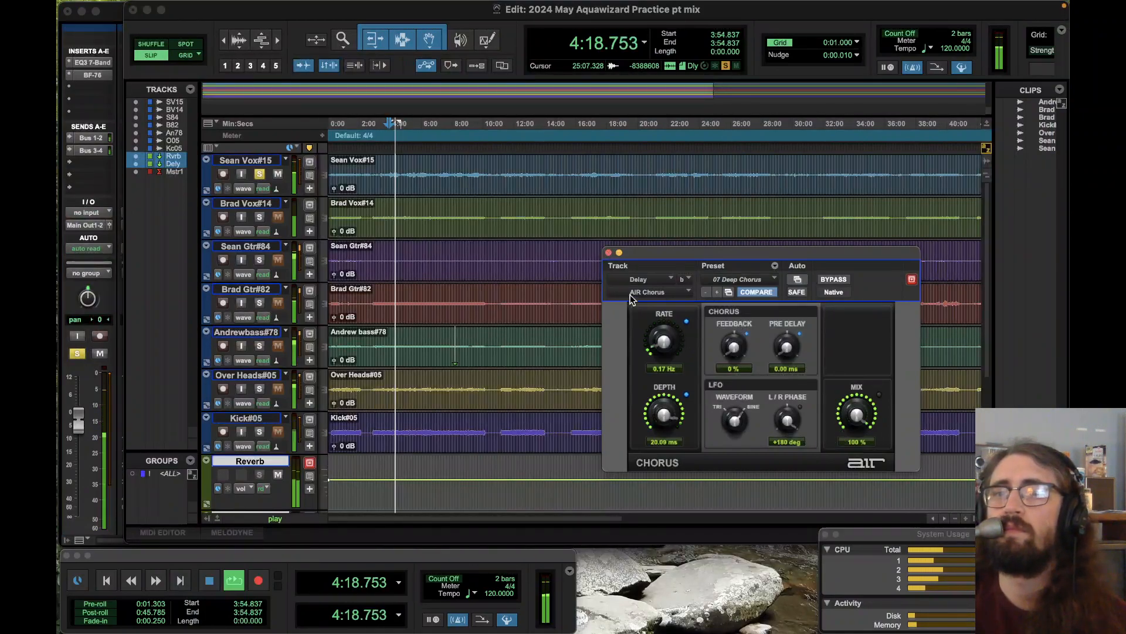
pyautogui.click(609, 253)
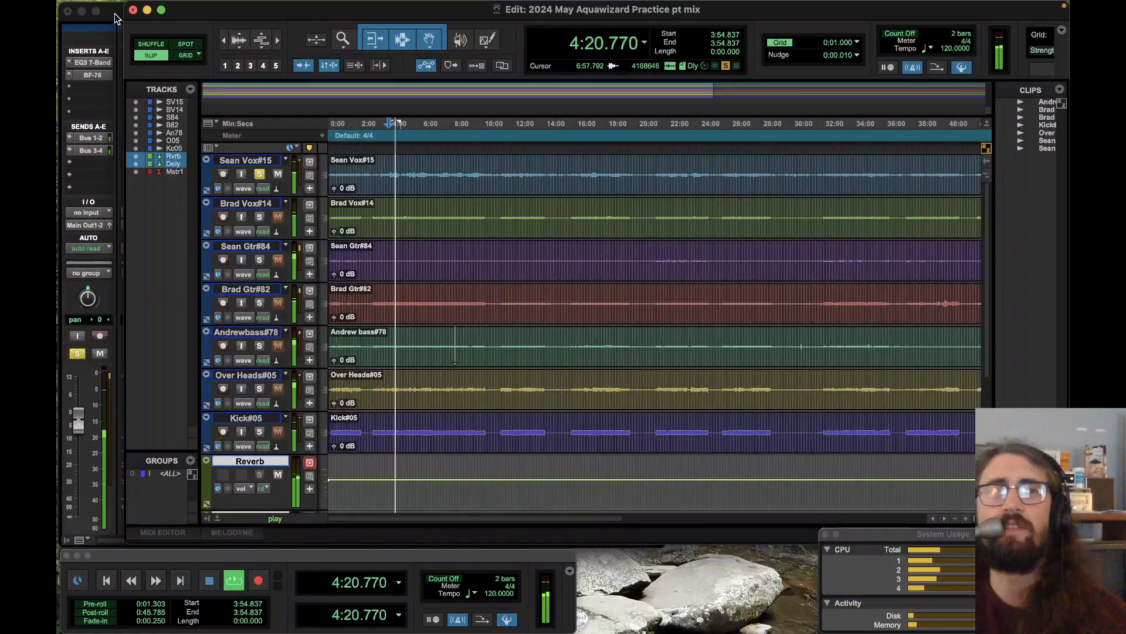
# Step: Move AIR Chorus to the Delay track's third insert slot and duplicate Tape Echo into the second slot
pyautogui.press('super+equal')
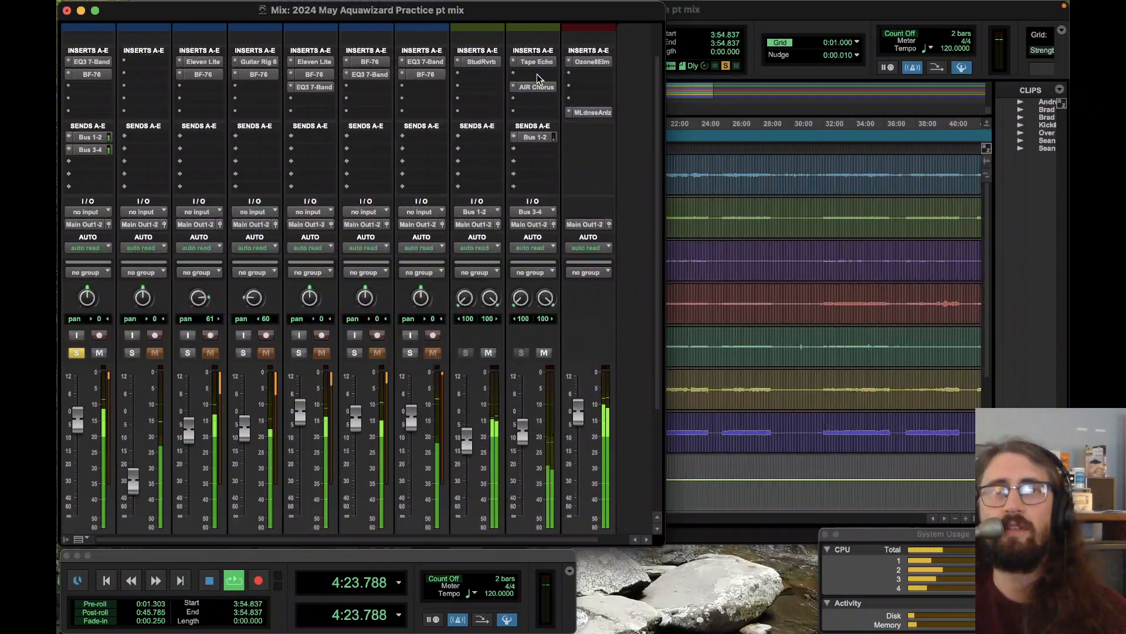
pyautogui.moveTo(536, 62); pyautogui.dragTo(538, 76)
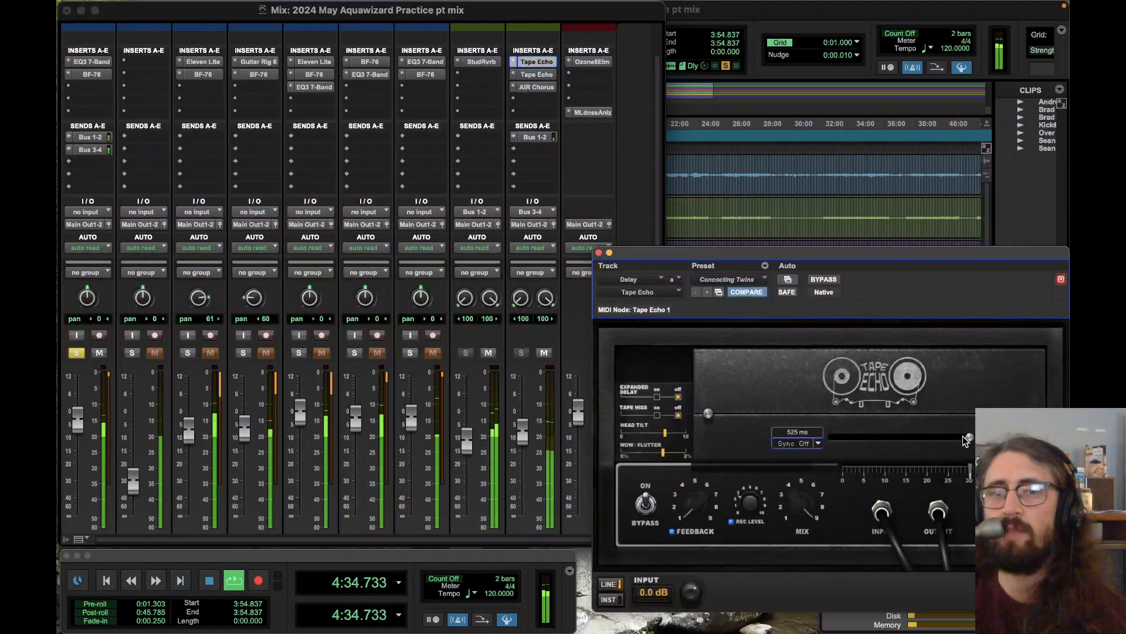
# Step: Set the delay time of the Tape Echo in the Delay track's first insert slot to 392 ms
pyautogui.moveTo(964, 438); pyautogui.dragTo(935, 441)
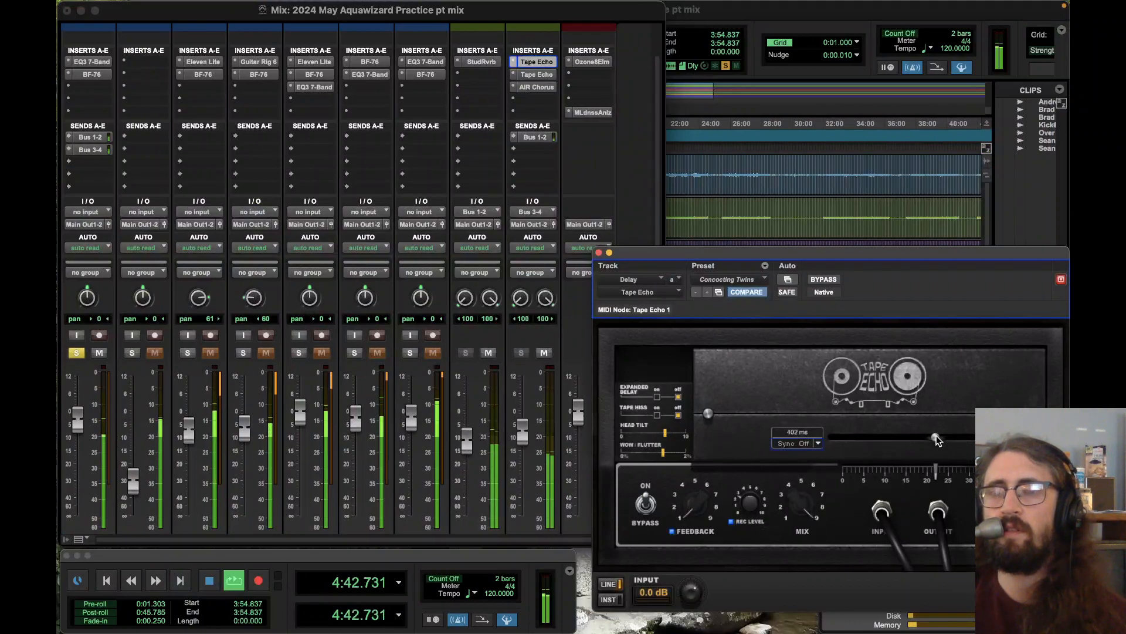
pyautogui.moveTo(935, 440); pyautogui.dragTo(934, 440)
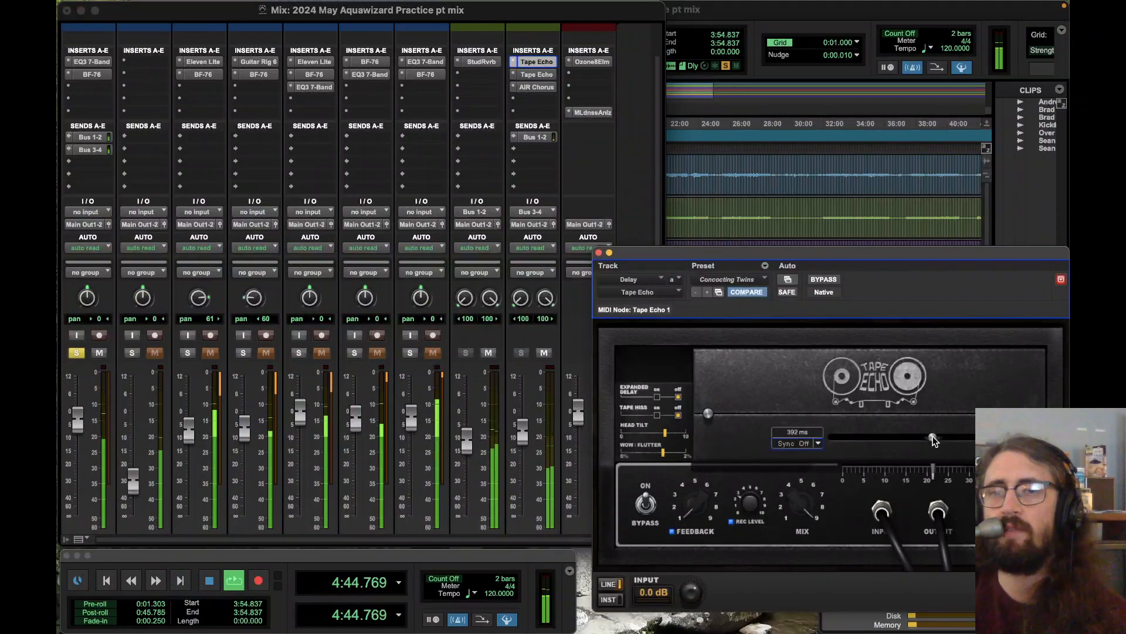
# Step: Turn on Expanded Delay in the Delay track's second Tape Echo and set its delay time to 1495 ms
pyautogui.click(531, 75)
pyautogui.moveTo(1000, 438); pyautogui.dragTo(928, 446)
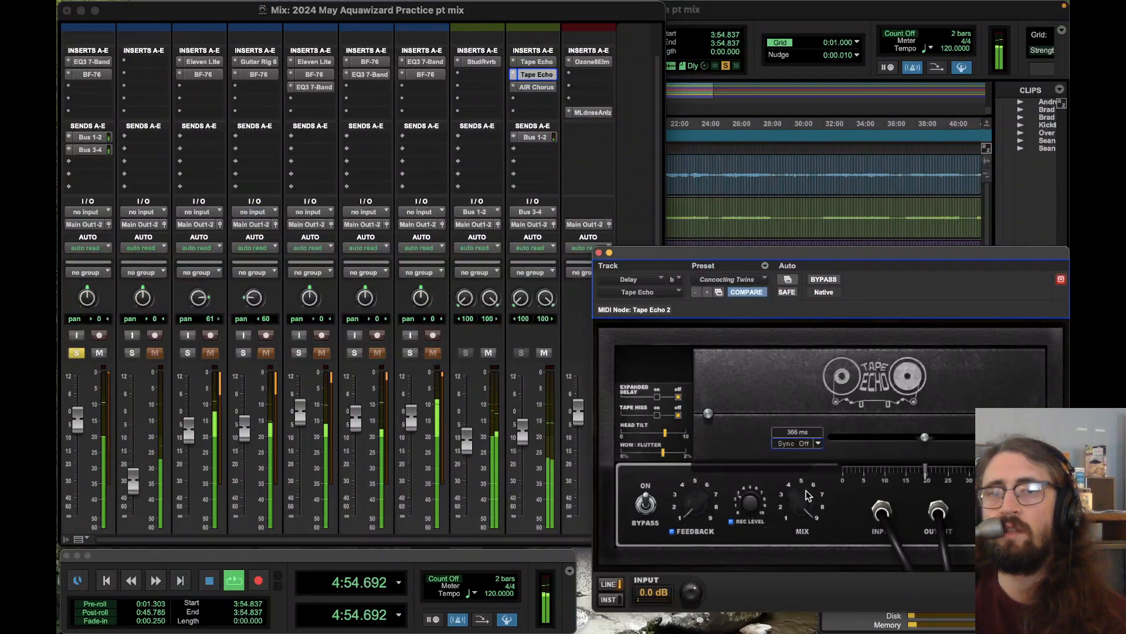
pyautogui.moveTo(926, 443); pyautogui.dragTo(928, 443)
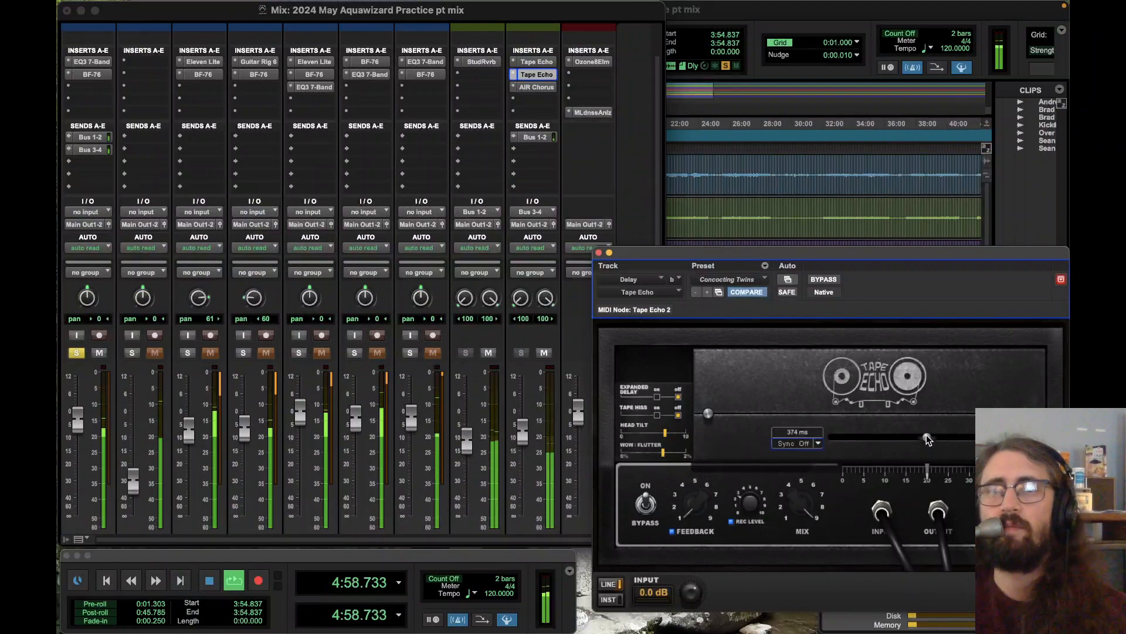
pyautogui.click(657, 399)
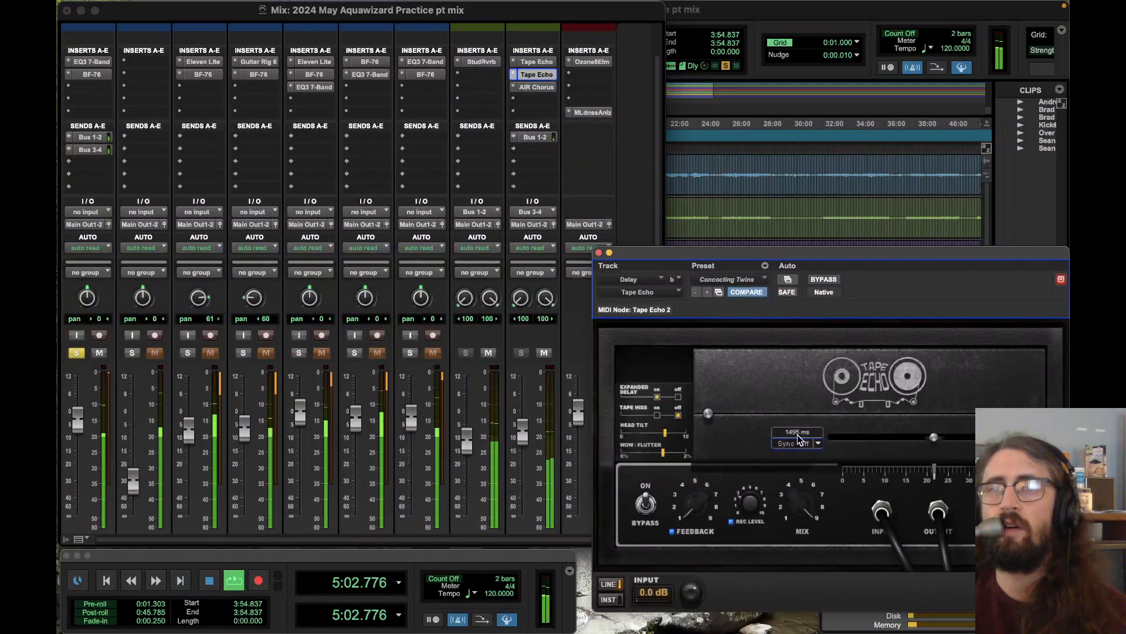
# Step: Replace the Delay track's first Tape Echo with the second one and move AIR Chorus up to the second insert slot
pyautogui.click(515, 65)
pyautogui.click(550, 96)
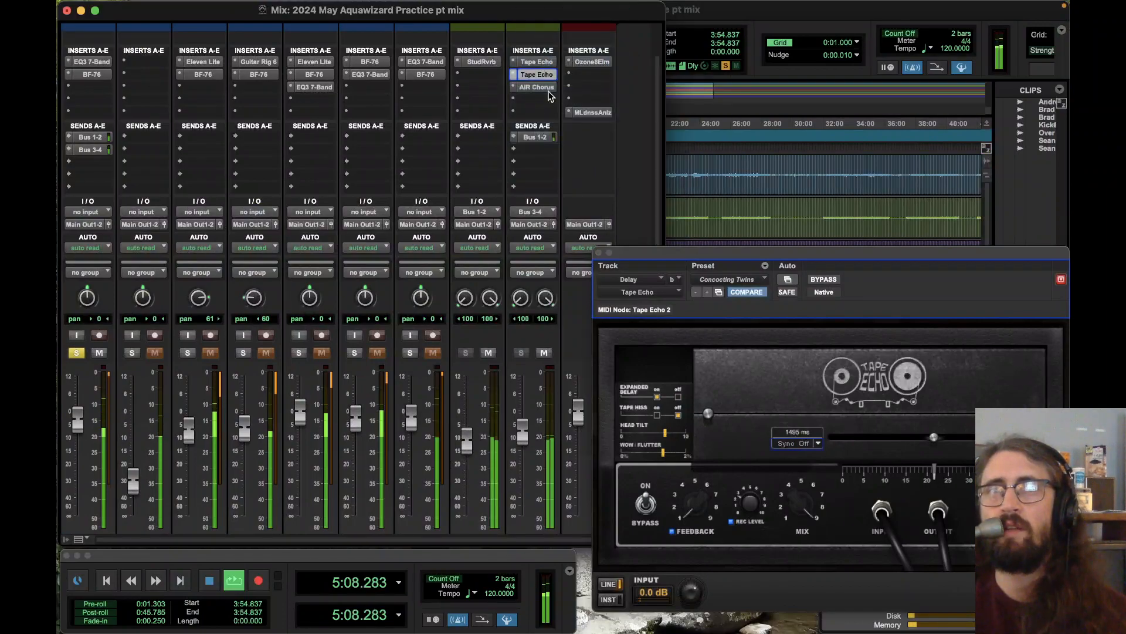
pyautogui.click(539, 70)
pyautogui.moveTo(540, 71); pyautogui.dragTo(540, 63)
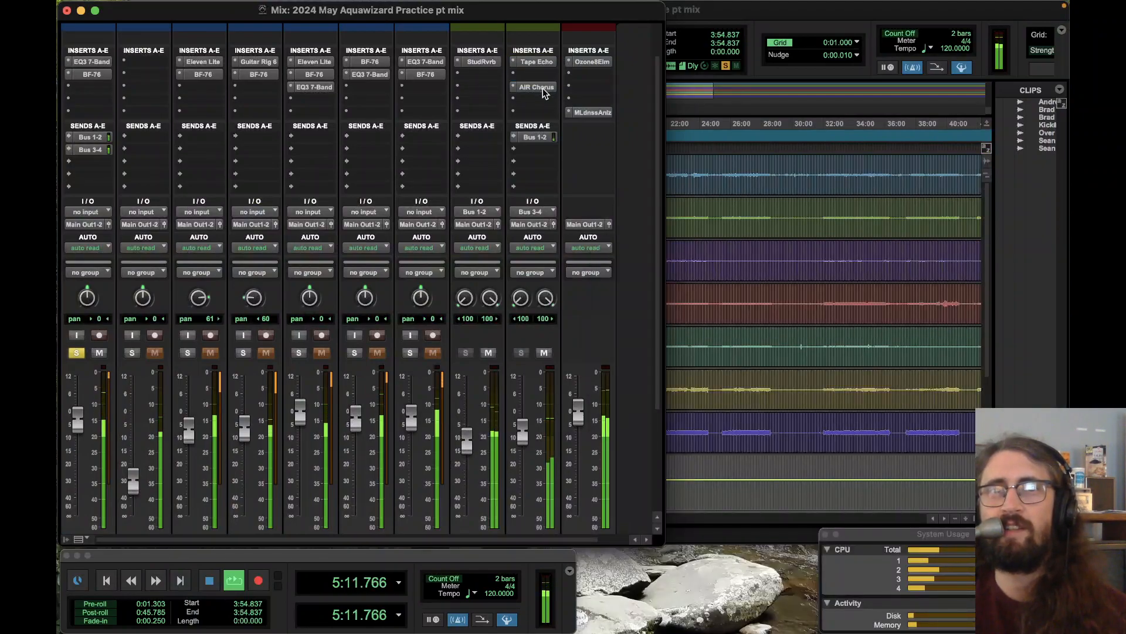
pyautogui.click(538, 85)
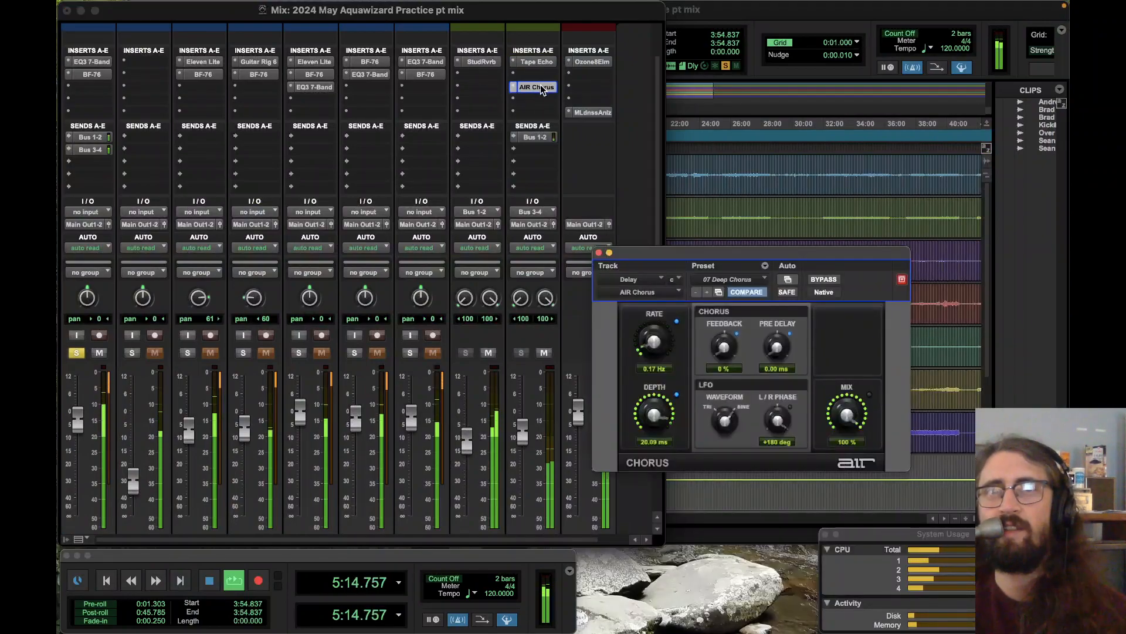
pyautogui.moveTo(541, 78); pyautogui.dragTo(529, 65)
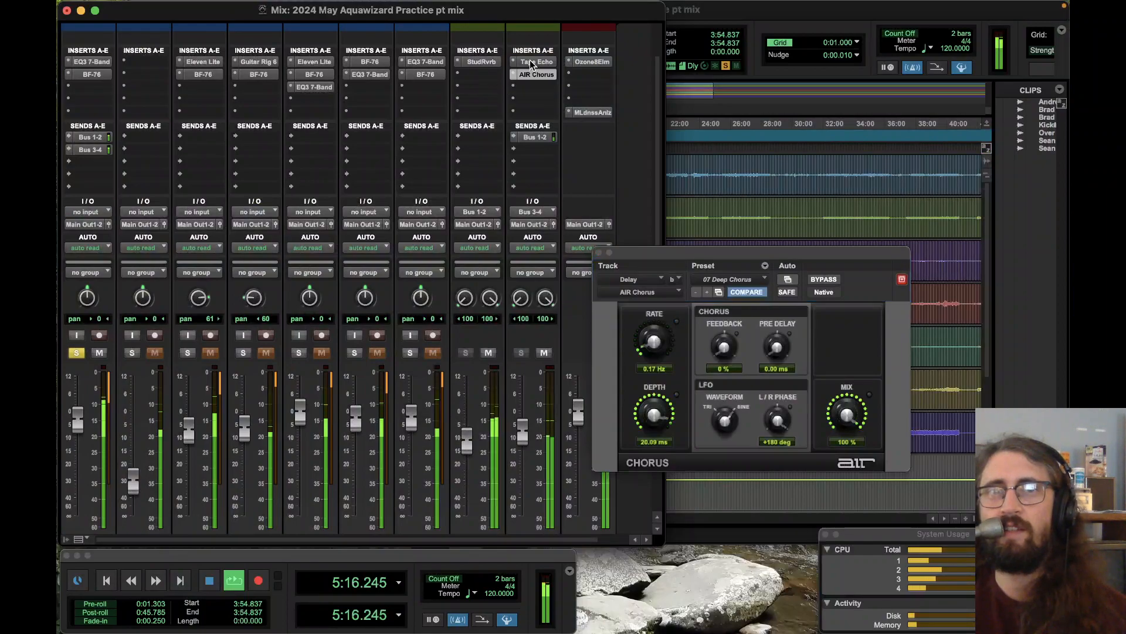
# Step: Set the Delay track's Tape Echo to a 729 ms delay time and lower the Delay fader
pyautogui.click(531, 63)
pyautogui.moveTo(785, 252); pyautogui.dragTo(720, 148)
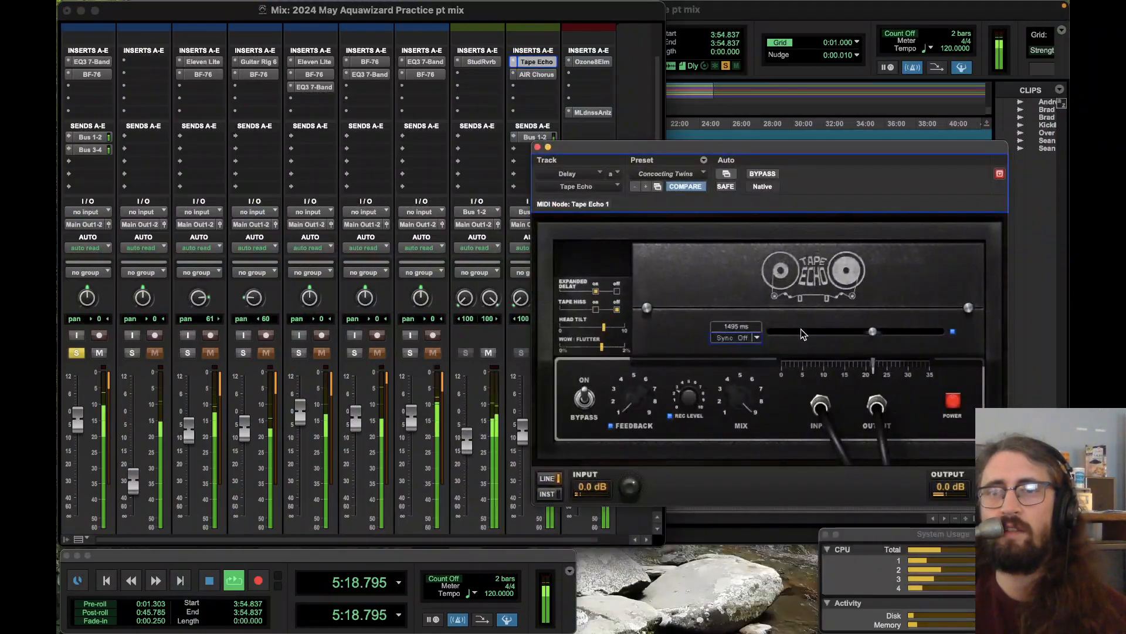
pyautogui.moveTo(830, 334); pyautogui.dragTo(830, 334)
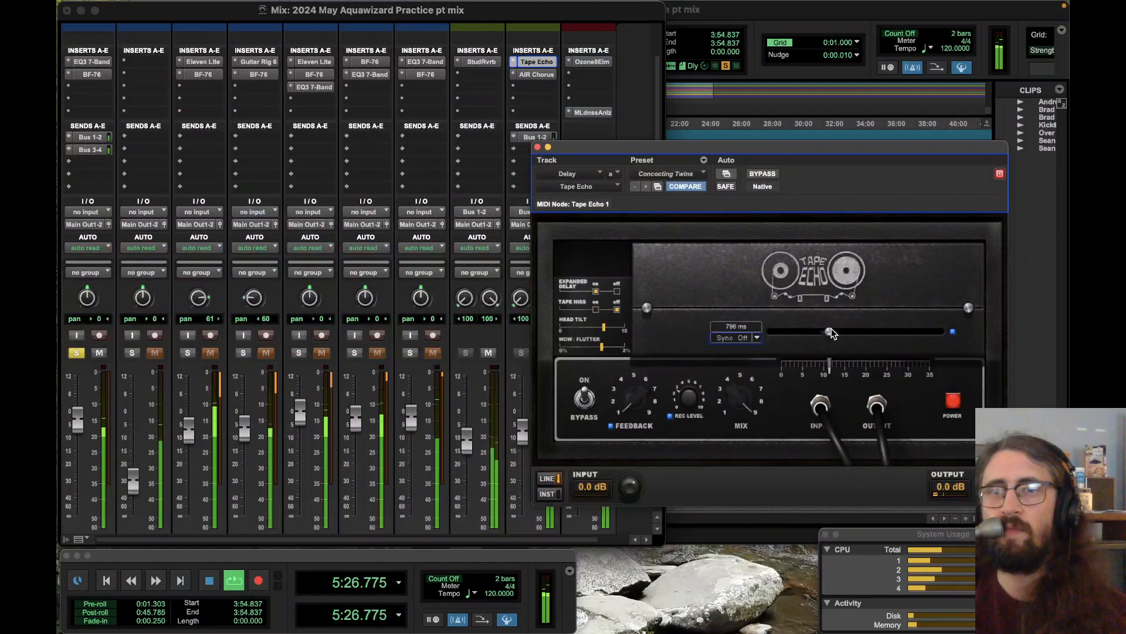
pyautogui.moveTo(829, 334); pyautogui.dragTo(827, 334)
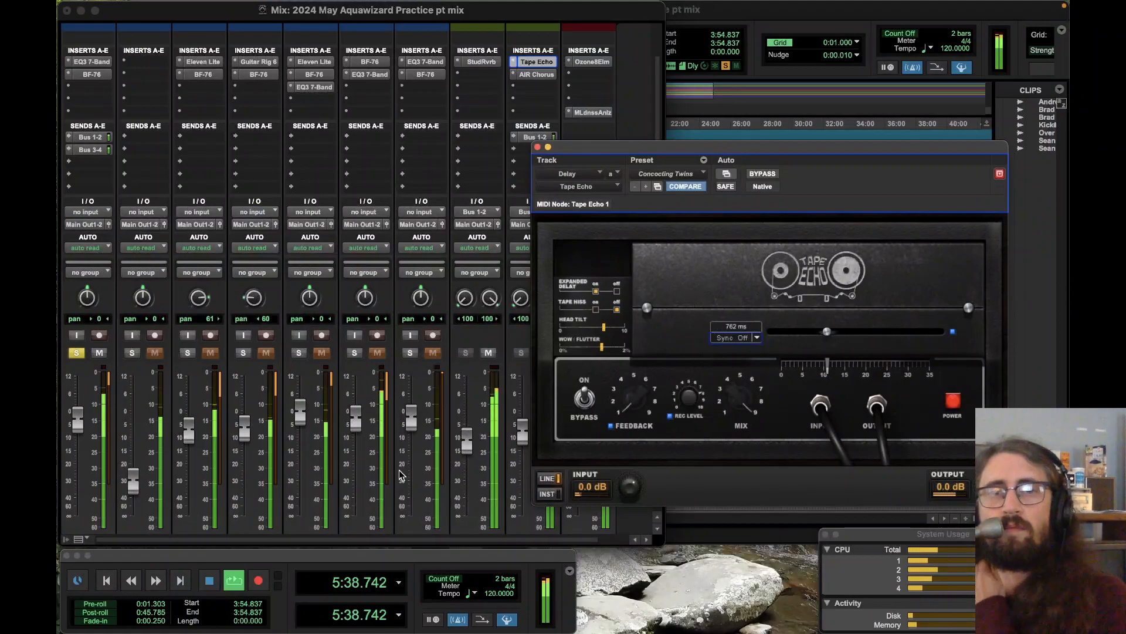
pyautogui.moveTo(608, 154); pyautogui.dragTo(690, 110)
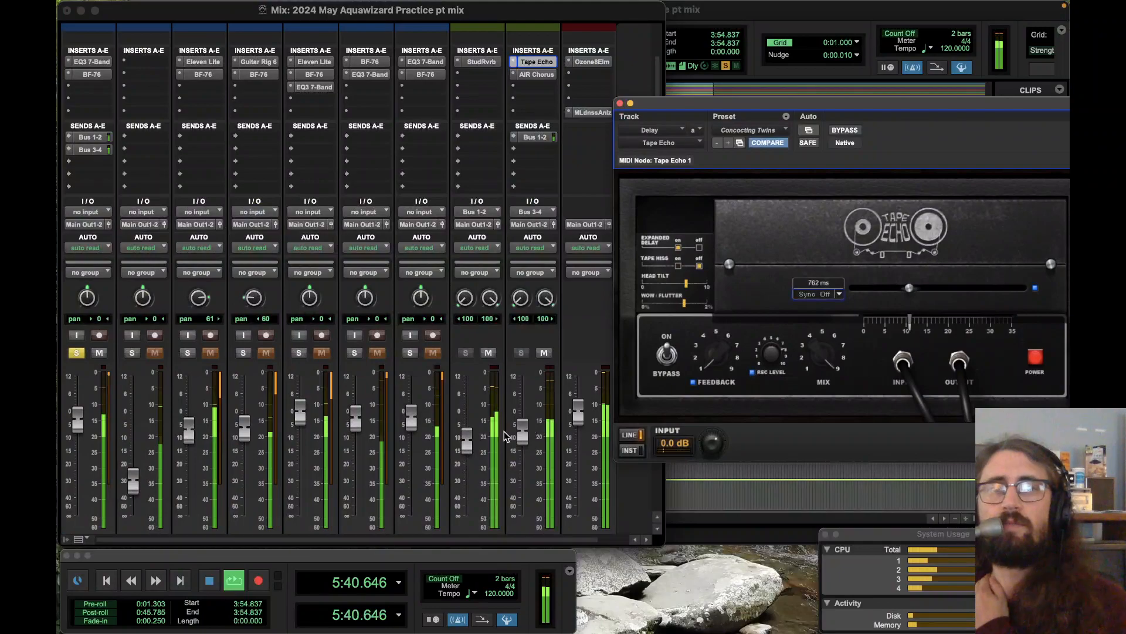
pyautogui.moveTo(522, 433); pyautogui.dragTo(523, 467)
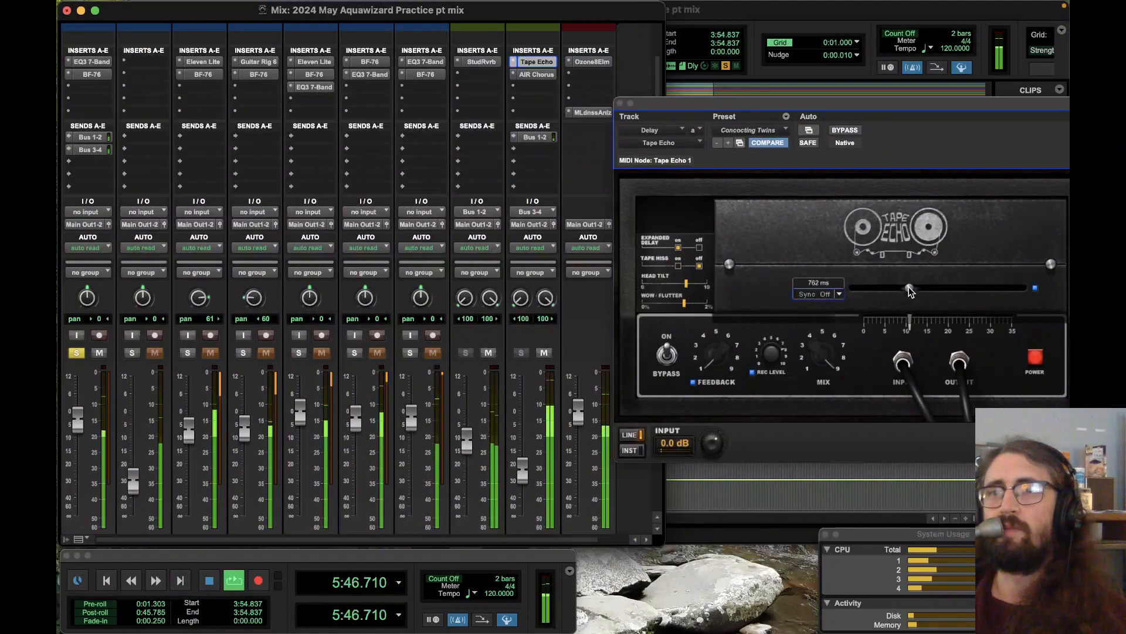
pyautogui.moveTo(911, 291); pyautogui.dragTo(908, 291)
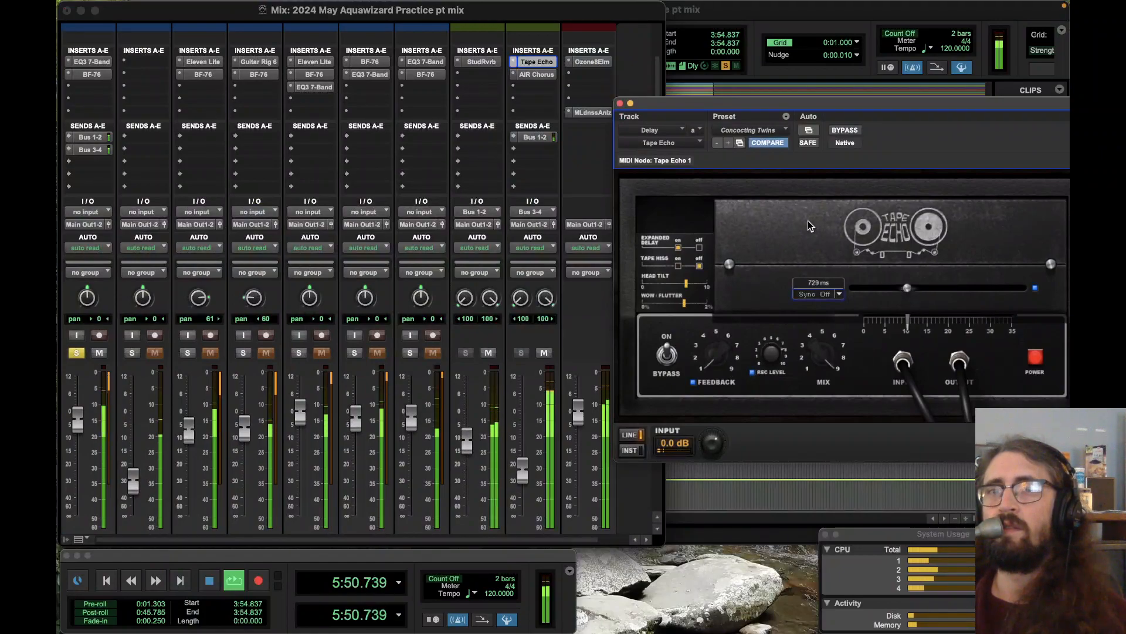
# Step: Turn on Tape Hiss in Tape Echo, settle the Delay fader at about -23.9 dB, and close the plug-in window
pyautogui.click(679, 266)
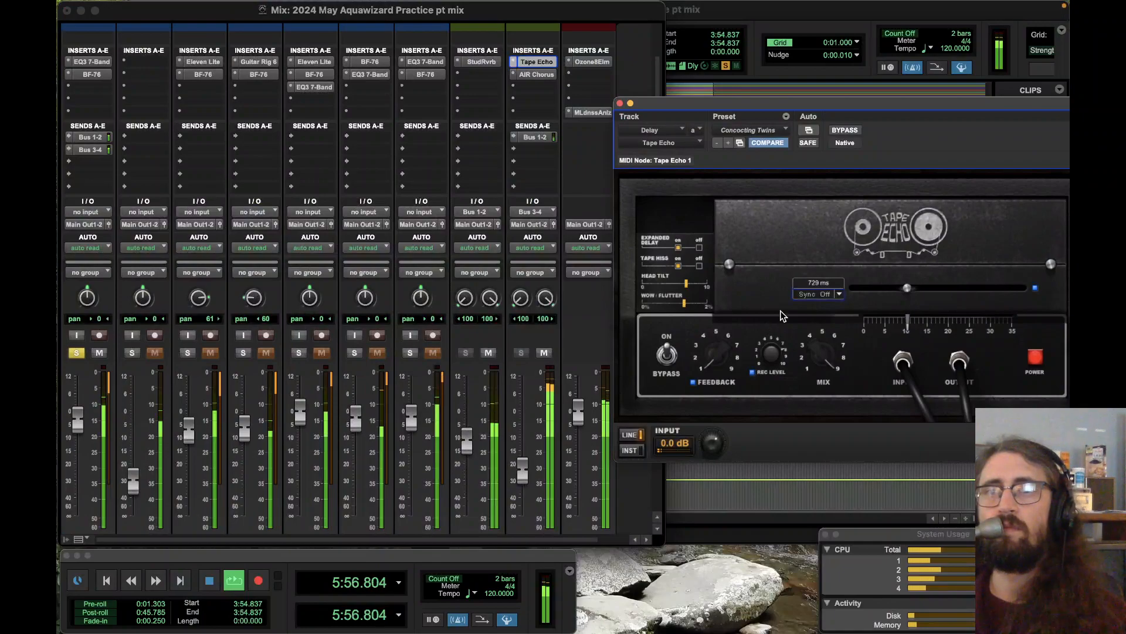
pyautogui.moveTo(772, 365)
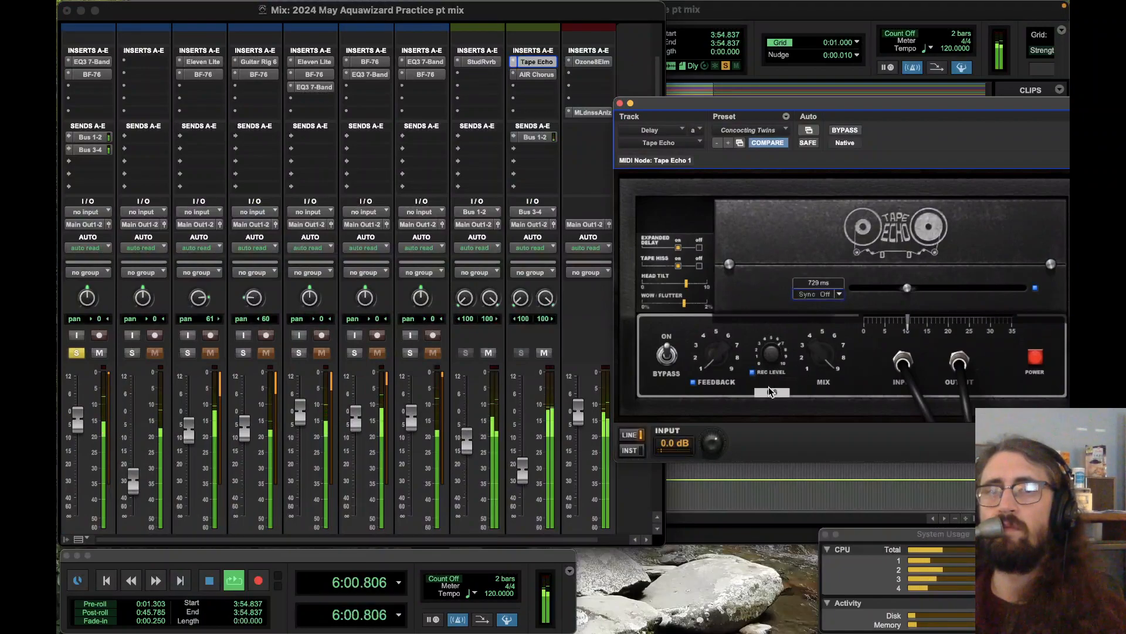
pyautogui.moveTo(523, 467); pyautogui.dragTo(526, 470)
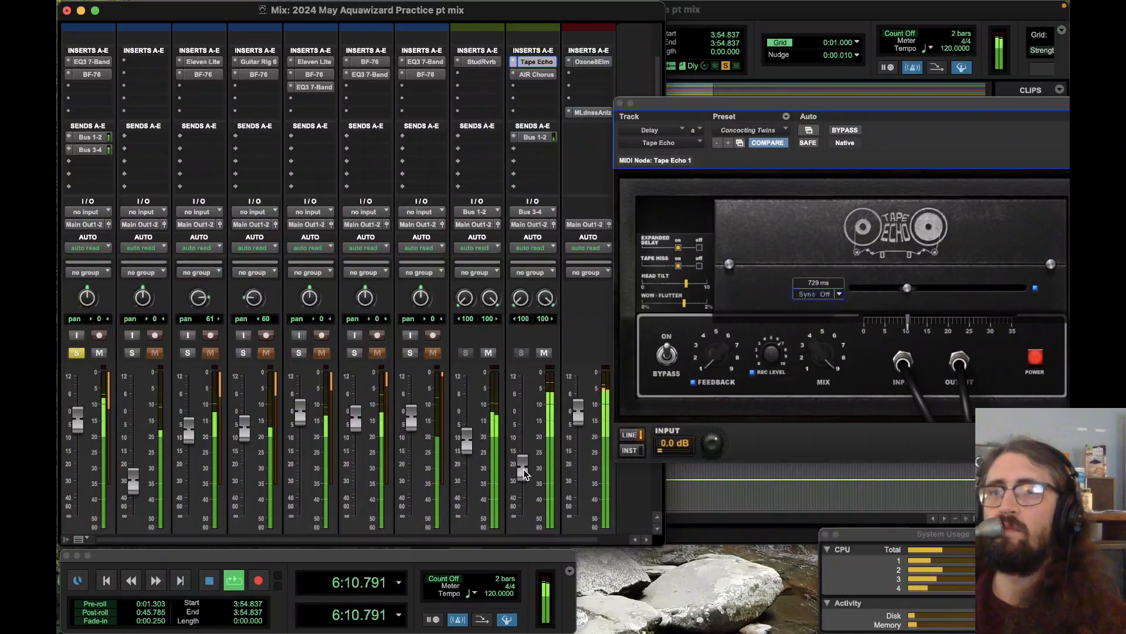
pyautogui.click(621, 104)
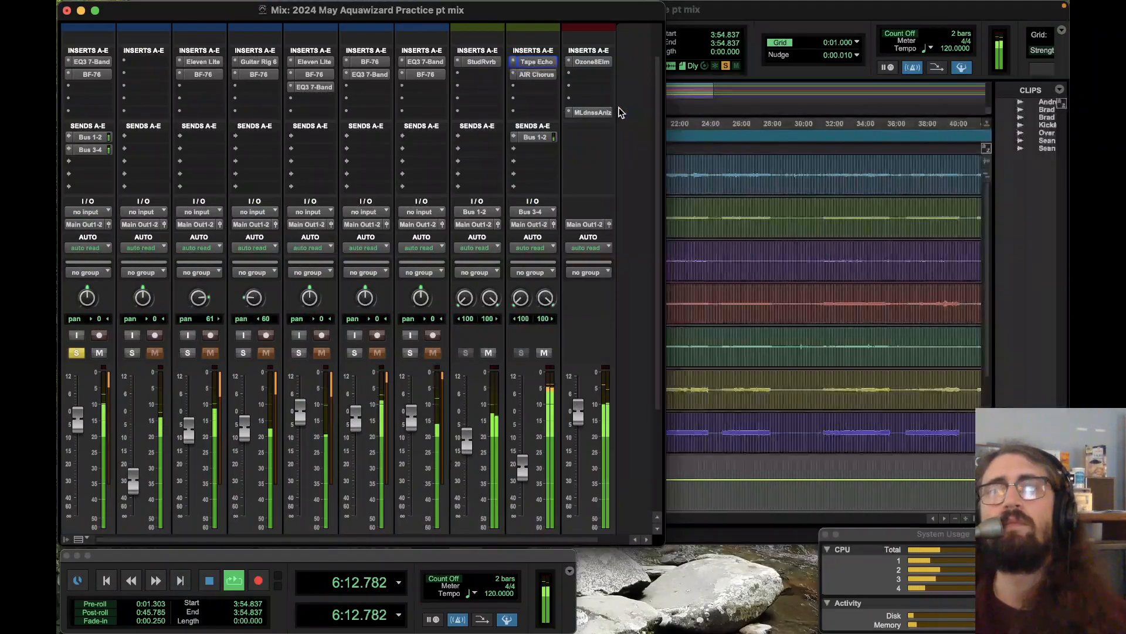
# Step: Unsolo the first vocal track and review the full mix across all channels
pyautogui.click(76, 354)
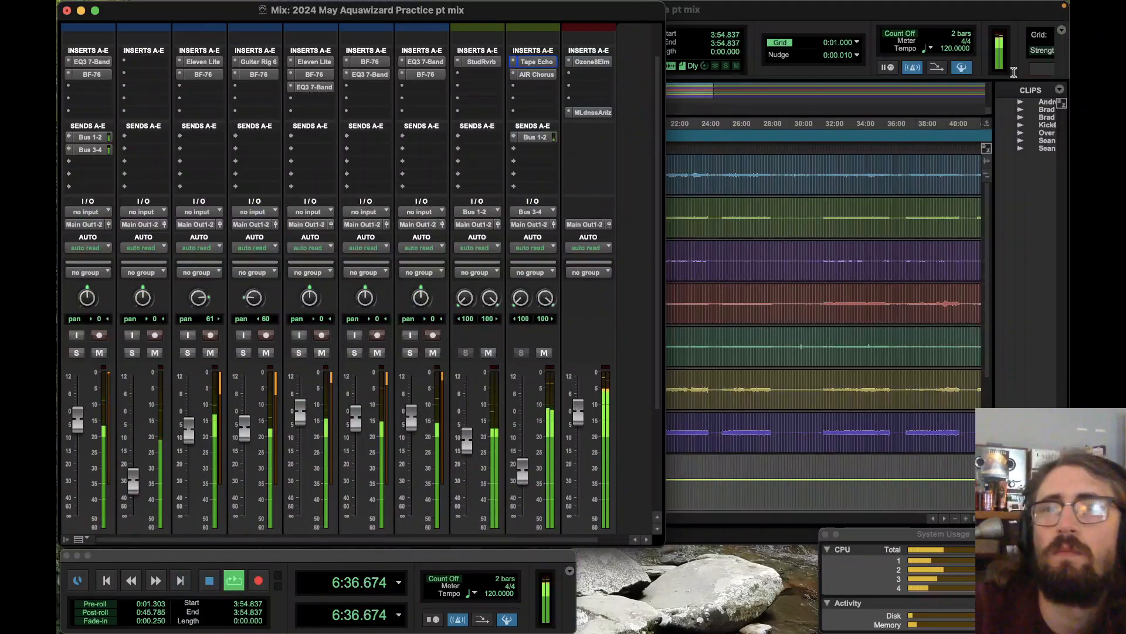
pyautogui.click(1029, 14)
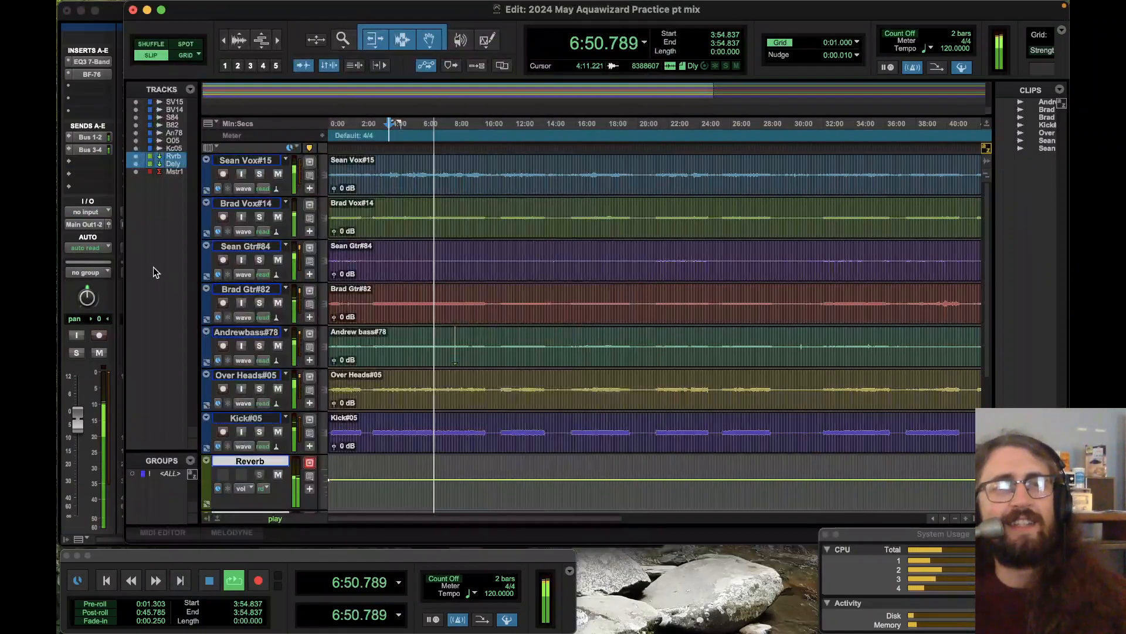
pyautogui.press('super+equal')
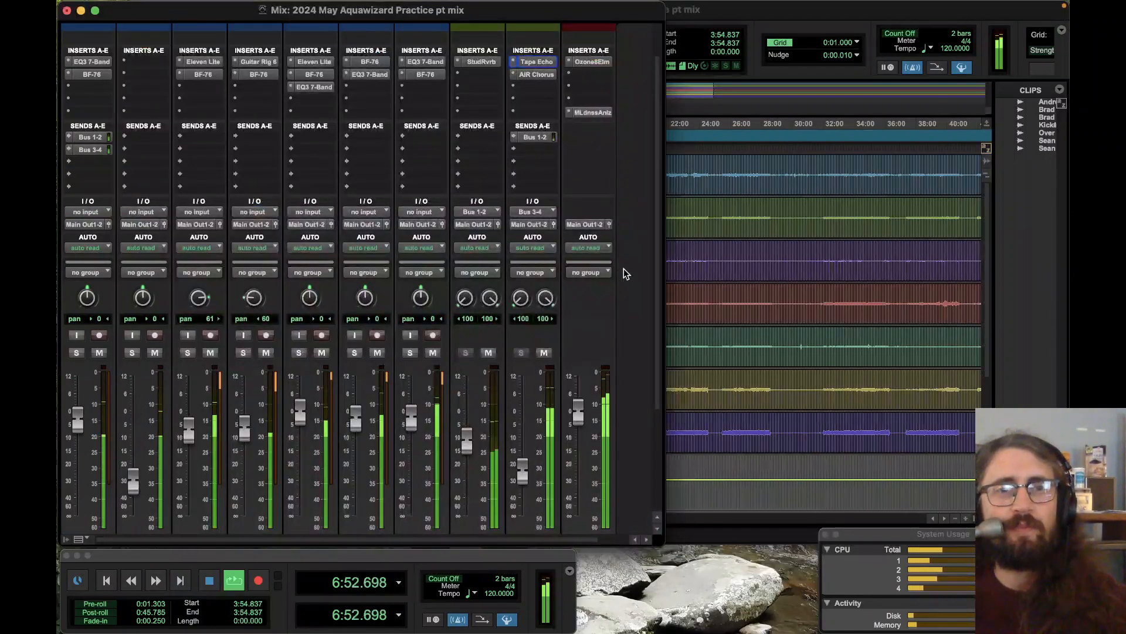
pyautogui.scroll(-5, 634, 242)
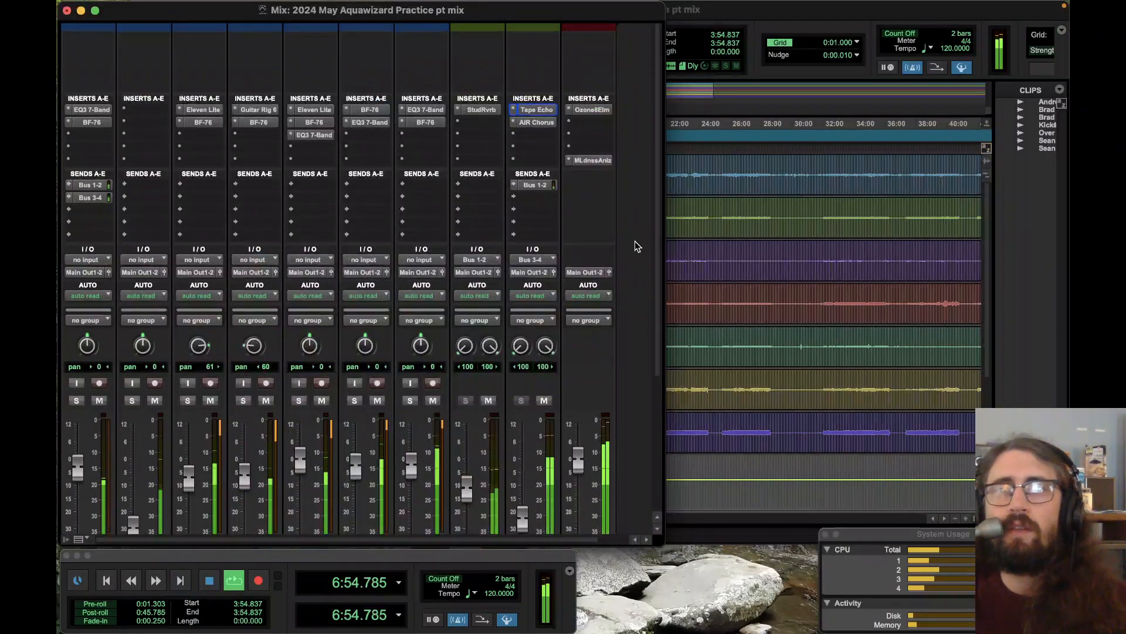
pyautogui.scroll(3, 635, 246)
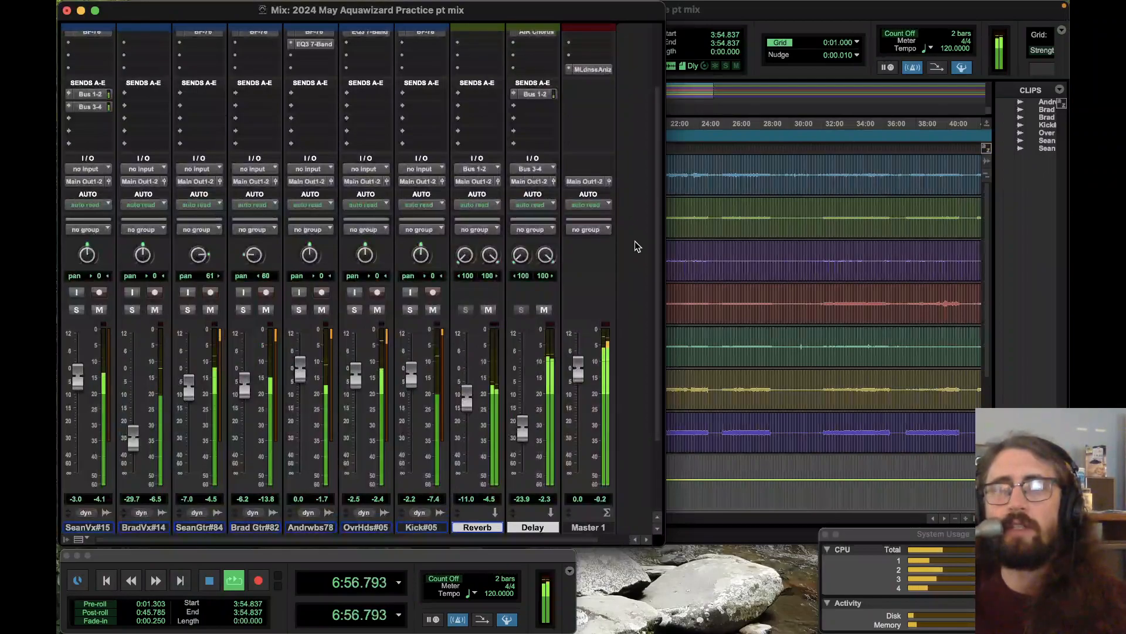
pyautogui.scroll(2, 635, 241)
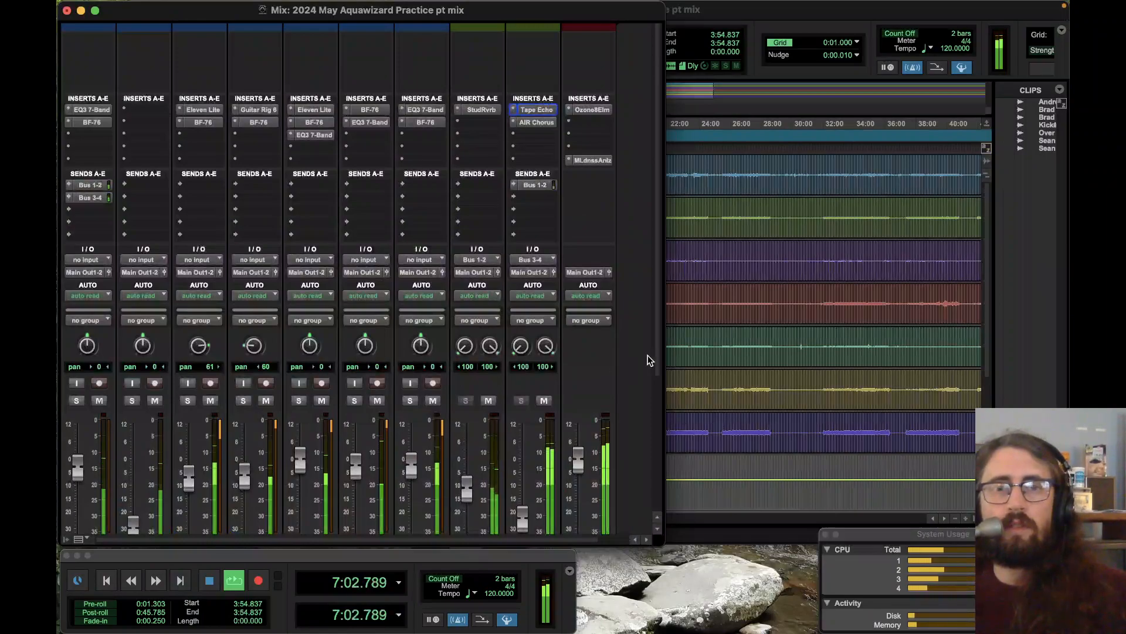
# Step: Select every track in the mixer from the first vocal through Master 1
pyautogui.scroll(-4, 506, 419)
pyautogui.click(94, 426)
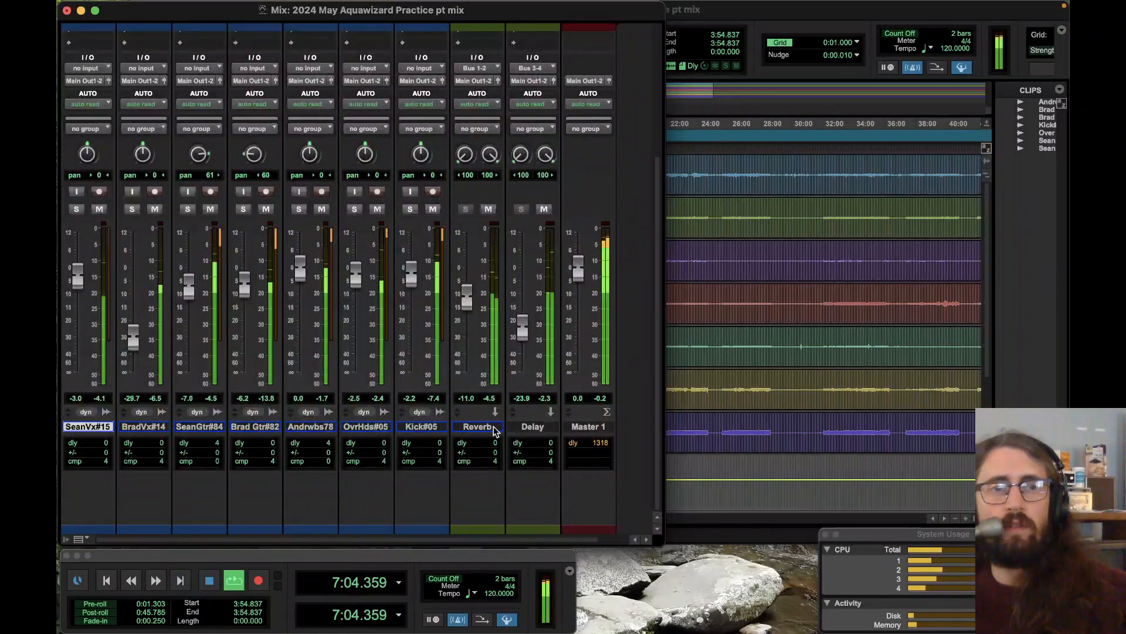
pyautogui.click(592, 423)
pyautogui.scroll(4, 639, 406)
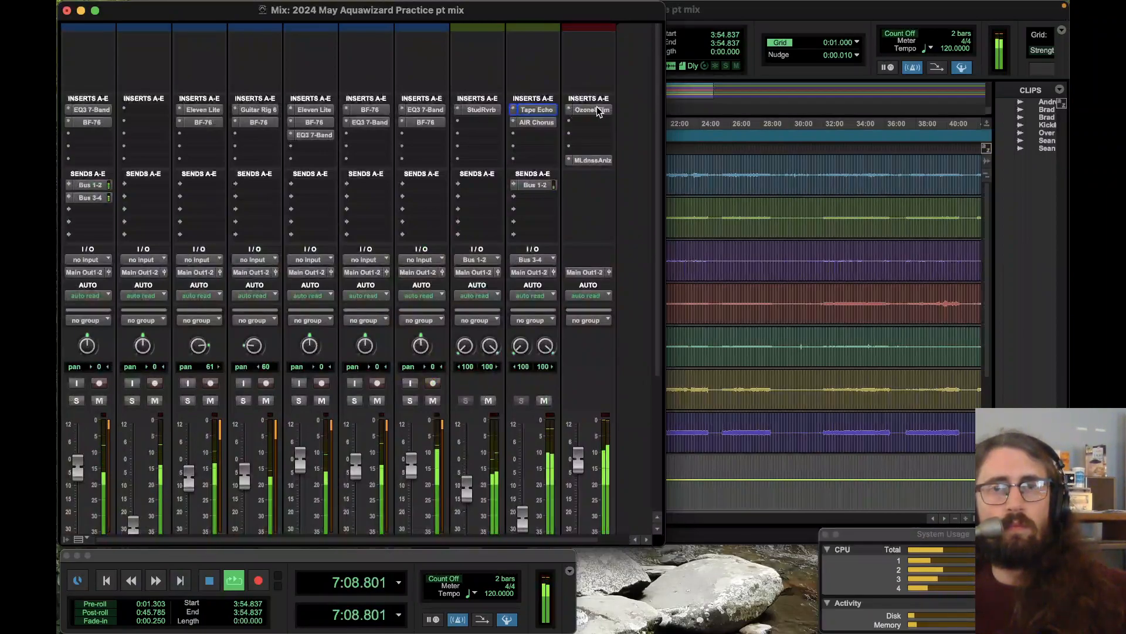
# Step: Compare the mix with inserts bypassed and active, first on Master 1 and then on all tracks, leaving every insert active
pyautogui.hotkey('shift', 'a')
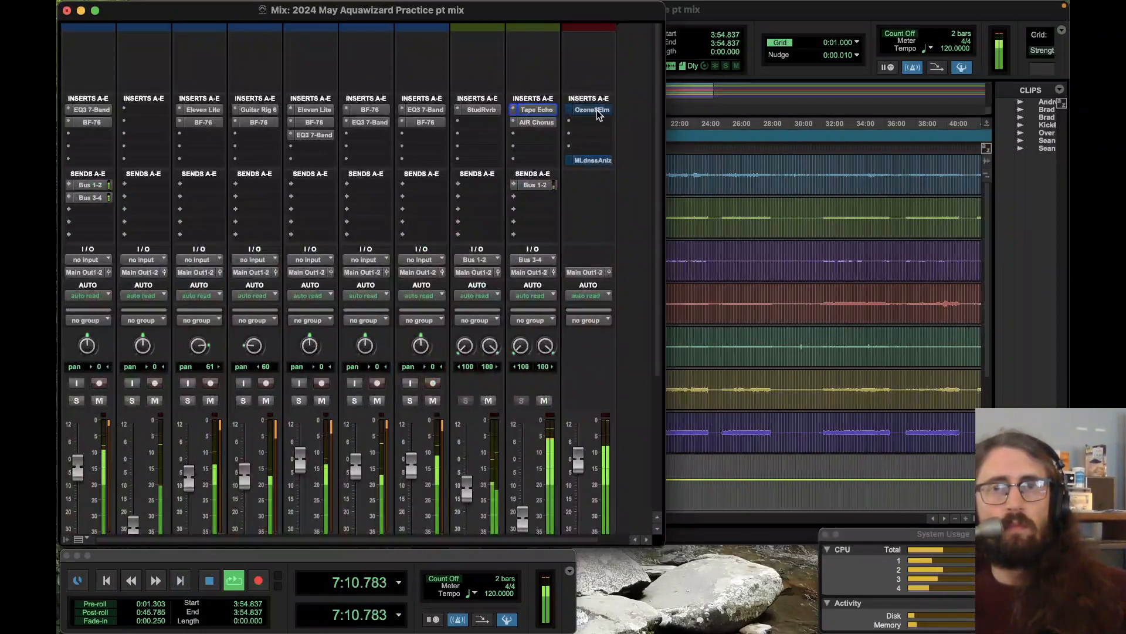
pyautogui.hotkey('shift', 'a')
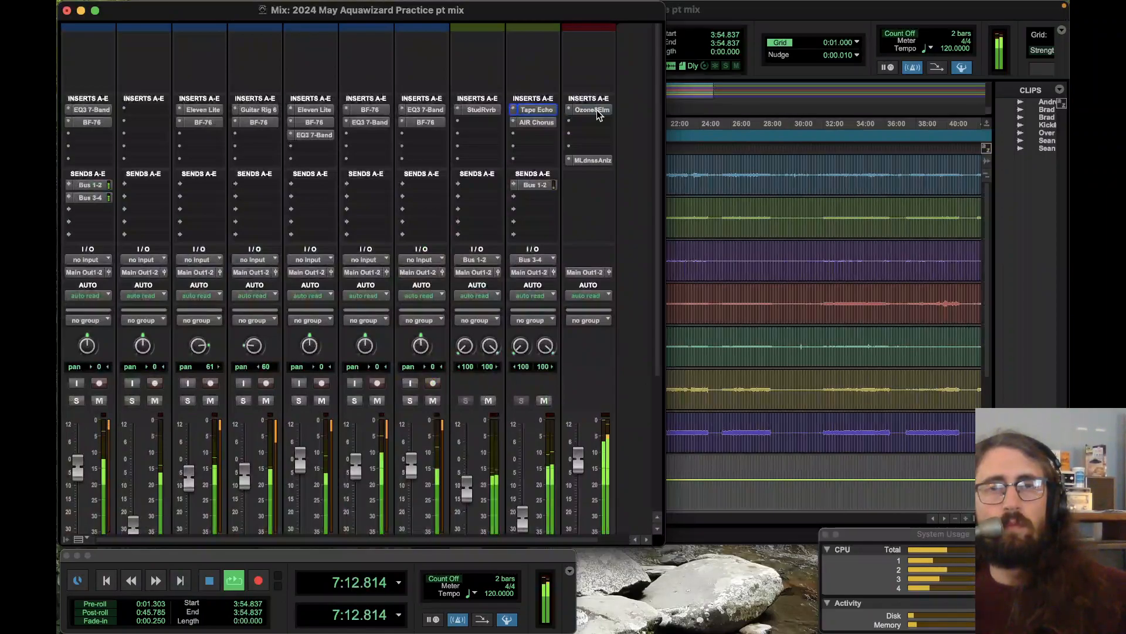
pyautogui.hotkey('shift', 'a')
pyautogui.hotkey('shift', 'a')
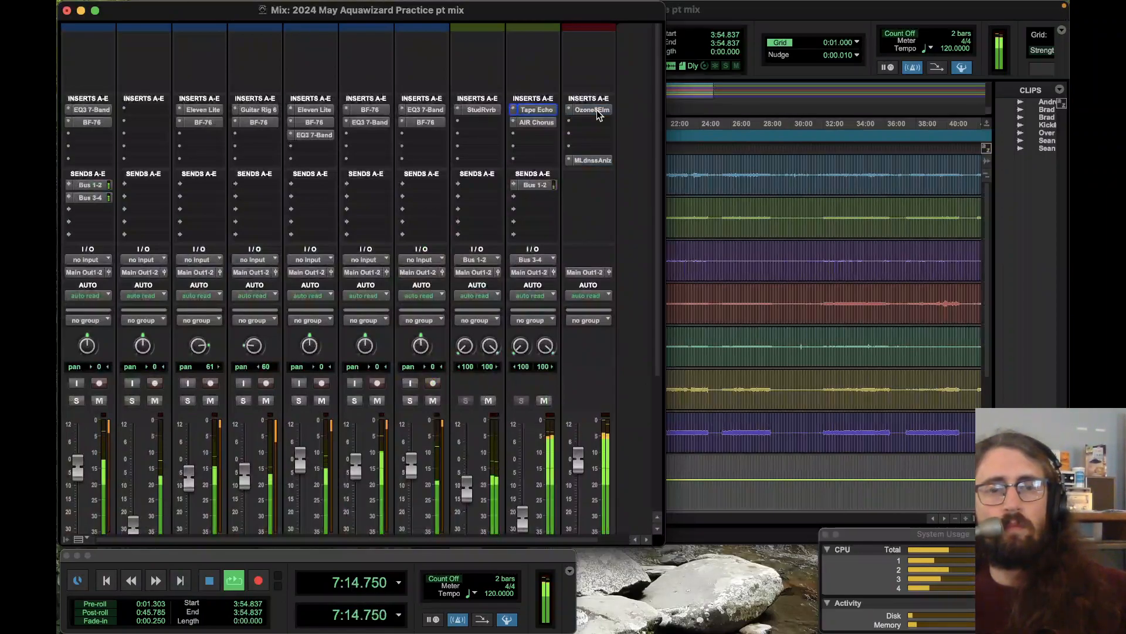
pyautogui.hotkey('alt', 'shift', 'a')
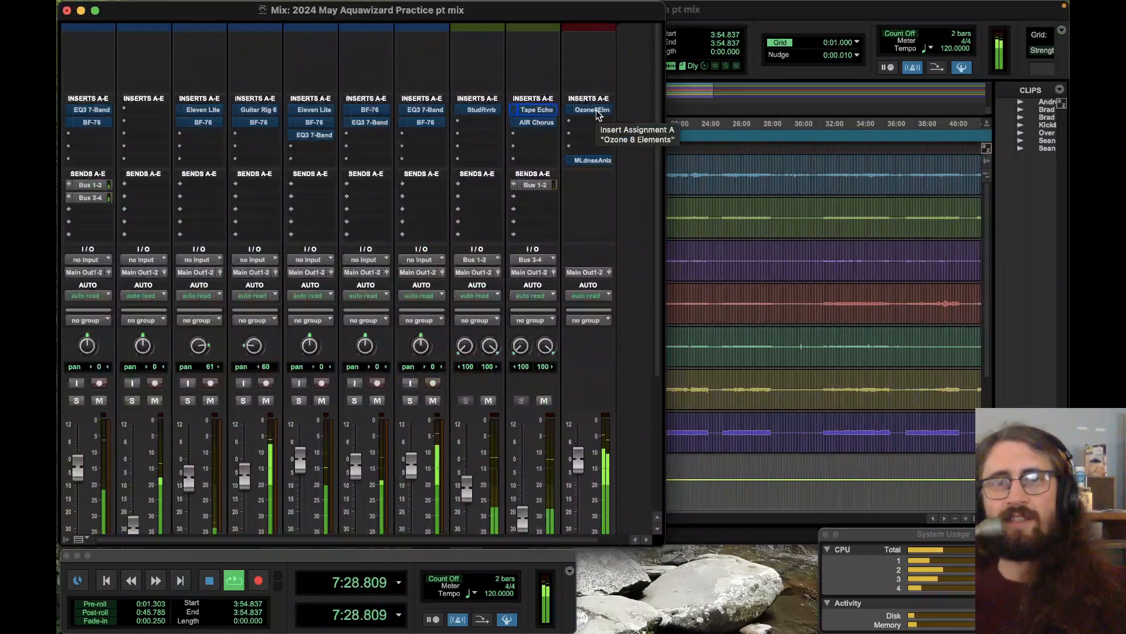
pyautogui.hotkey('shift', 'a')
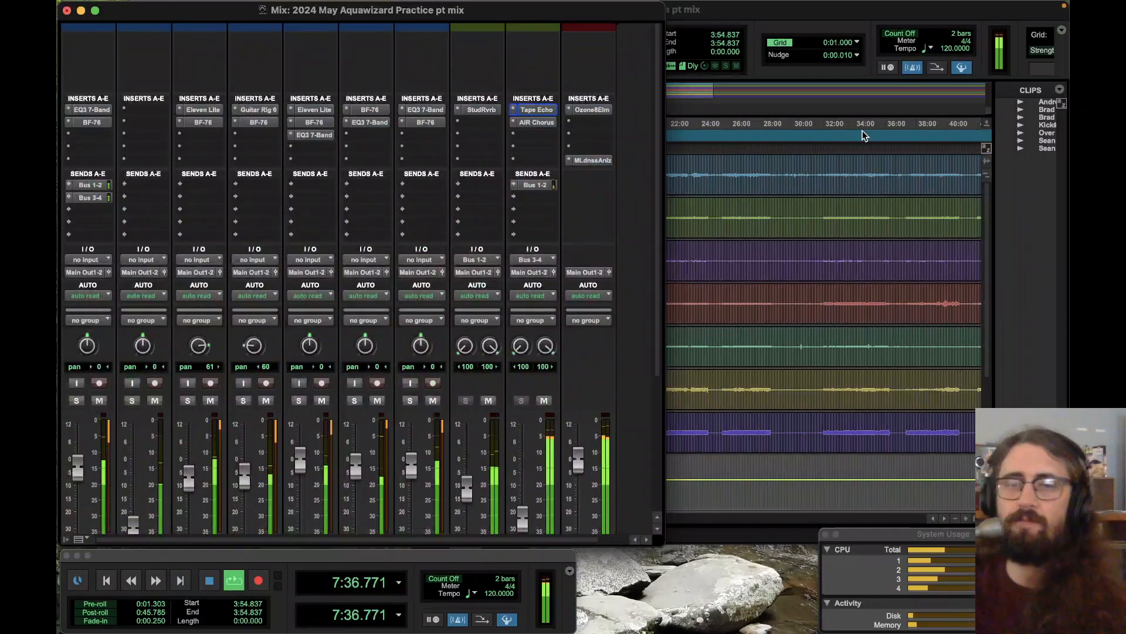
# Step: Switch to the Edit window and stop playback
pyautogui.moveTo(815, 631)
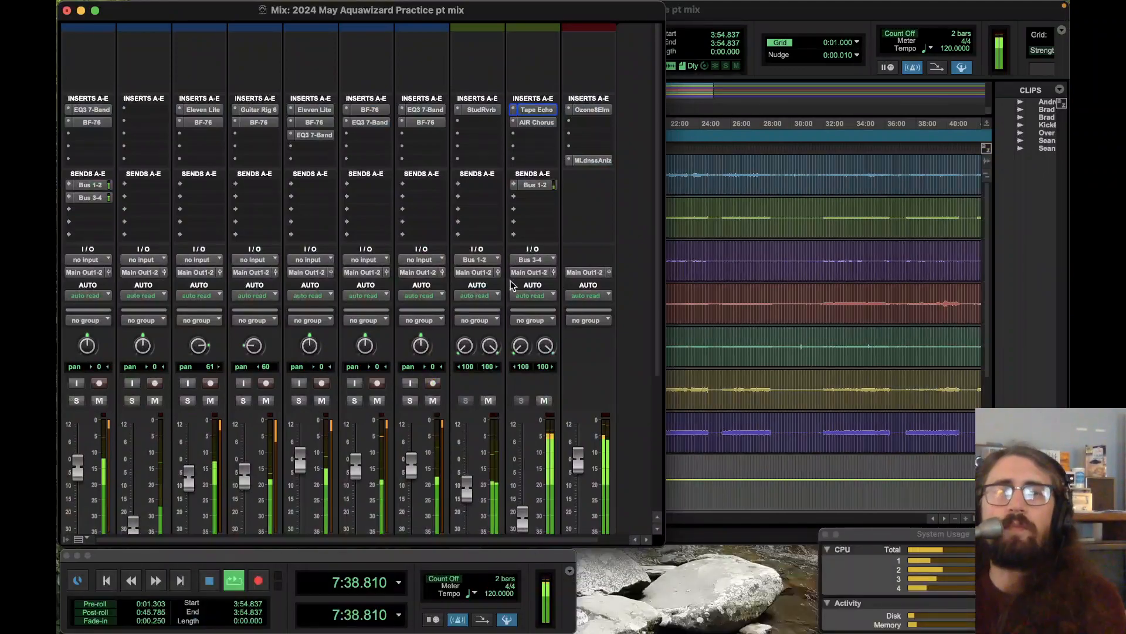
pyautogui.click(752, 16)
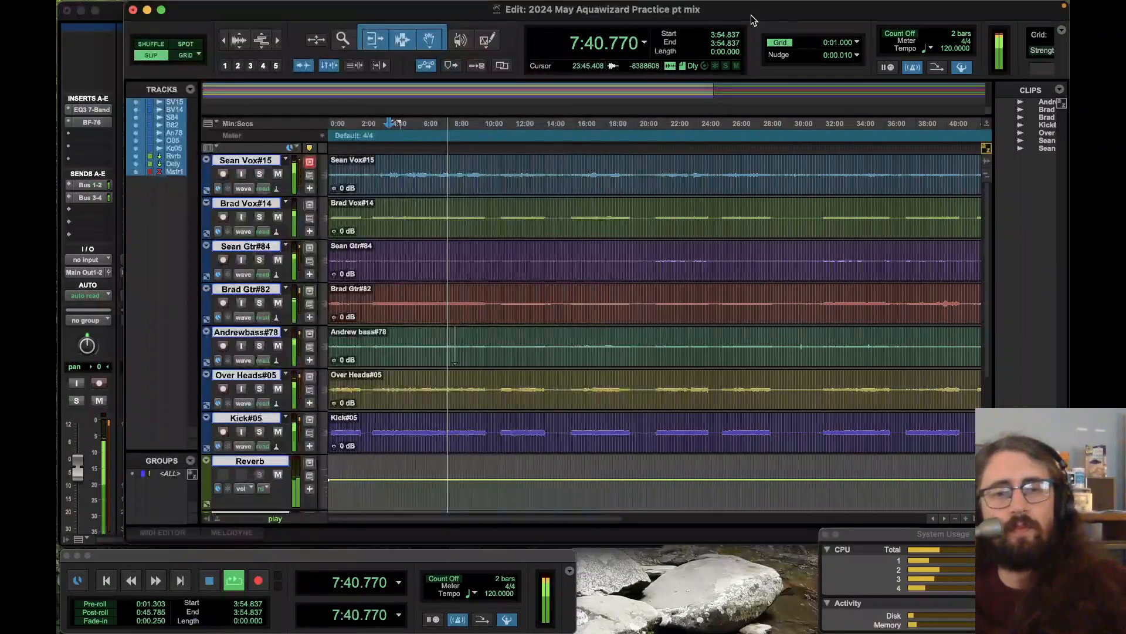
pyautogui.press('space')
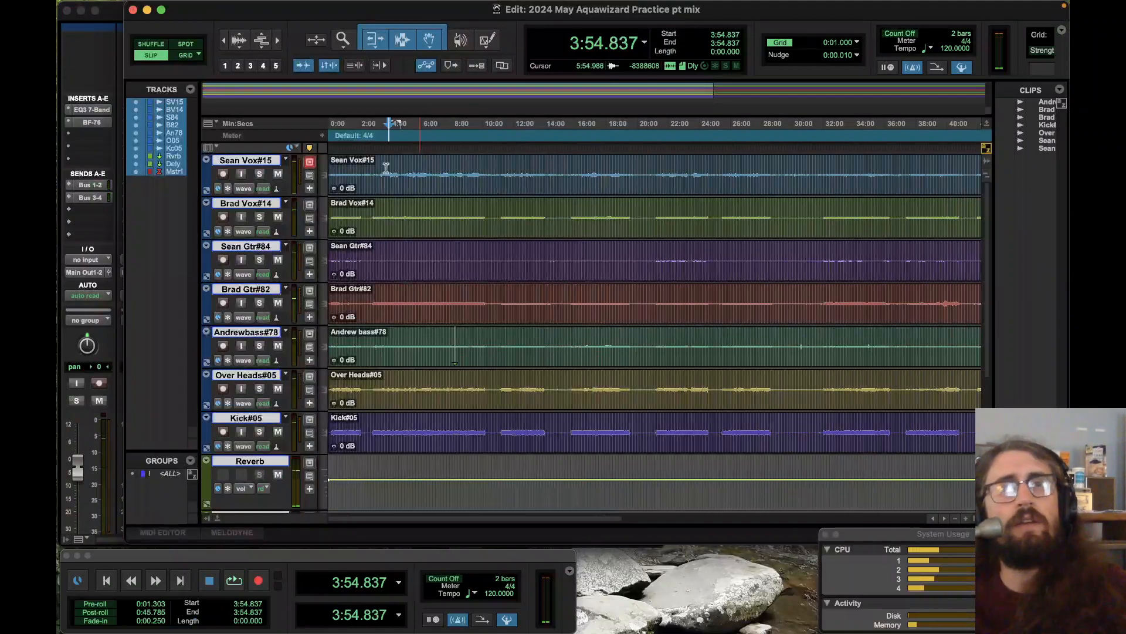
pyautogui.click(153, 10)
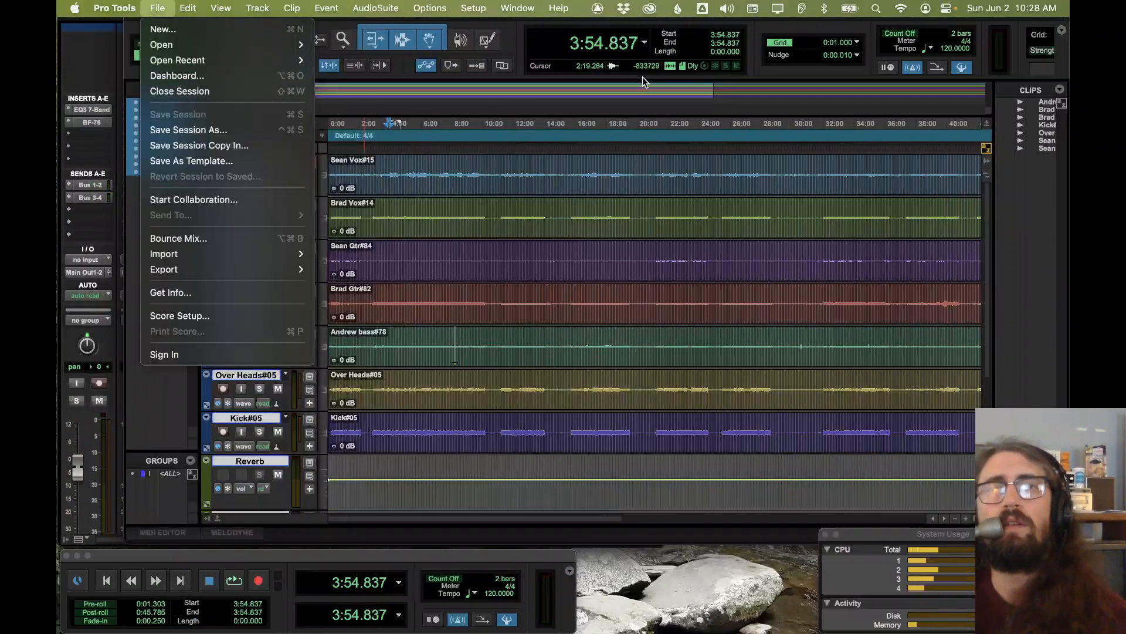
pyautogui.click(175, 430)
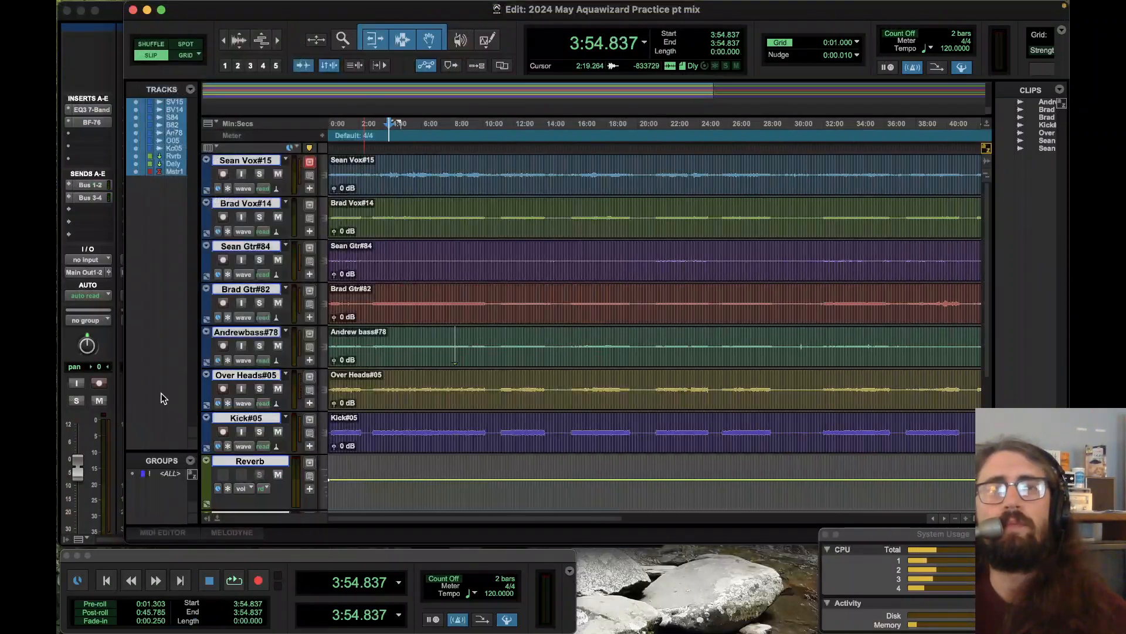